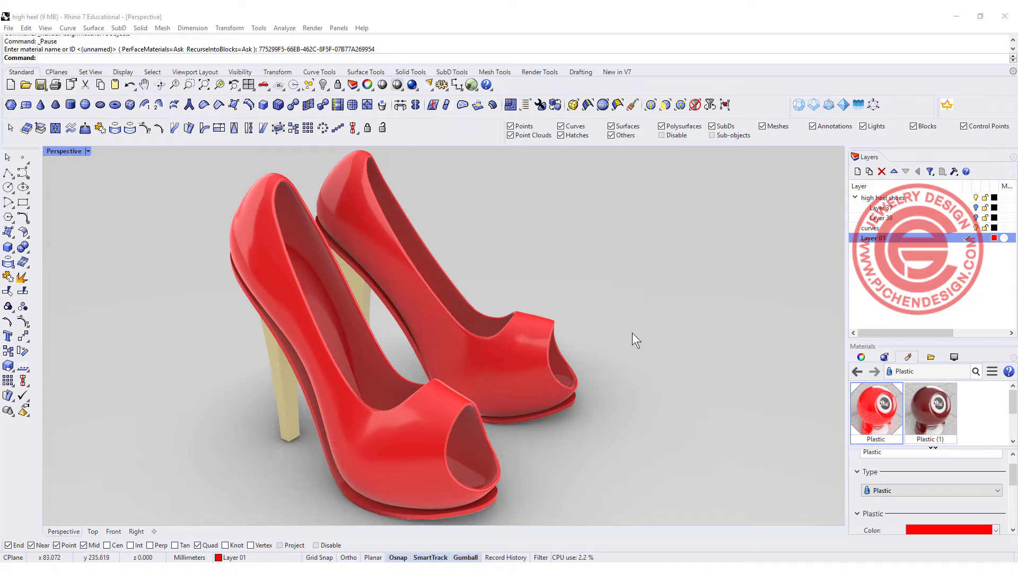
# Examine the finished red high heels and the practice curves for the upper, heel and sole outline from several angles.
pyautogui.moveTo(611, 385); pyautogui.dragTo(522, 387, button='right')
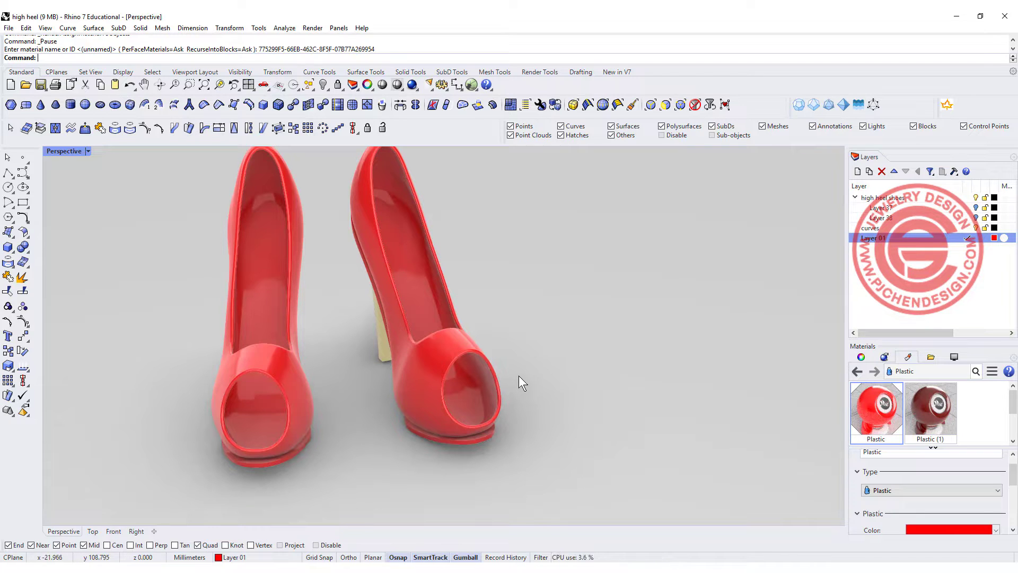
pyautogui.moveTo(520, 379); pyautogui.dragTo(570, 375, button='right')
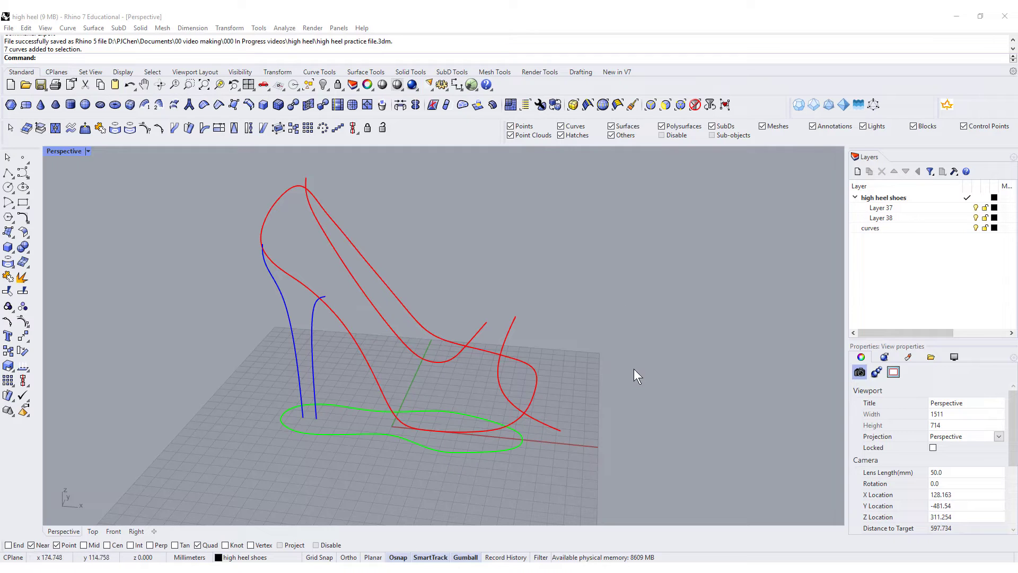
pyautogui.moveTo(642, 356); pyautogui.dragTo(567, 322, button='right')
pyautogui.moveTo(689, 339); pyautogui.dragTo(651, 339, button='right')
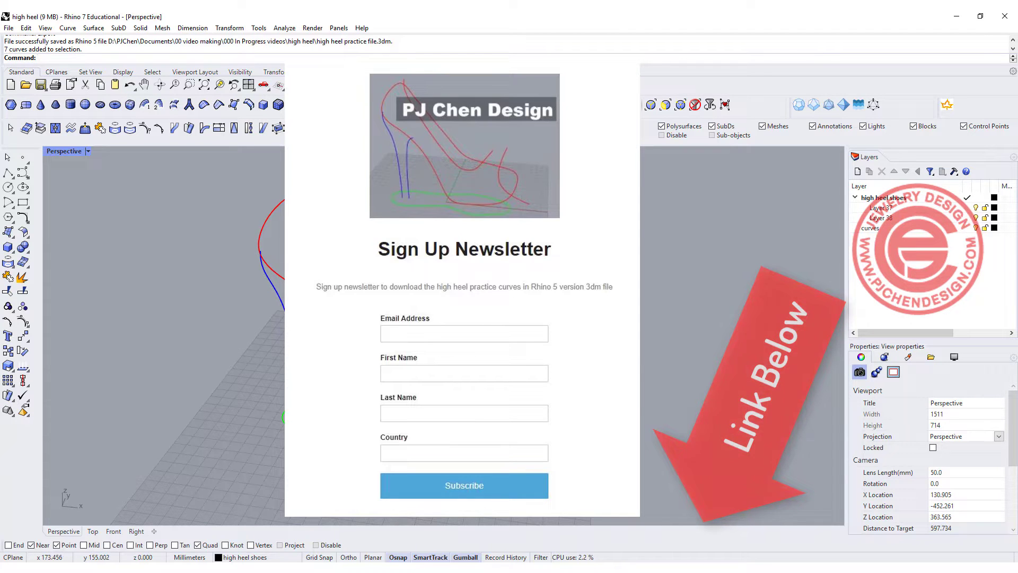
pyautogui.moveTo(620, 344); pyautogui.dragTo(634, 327, button='right')
pyautogui.moveTo(641, 289); pyautogui.dragTo(610, 281, button='right')
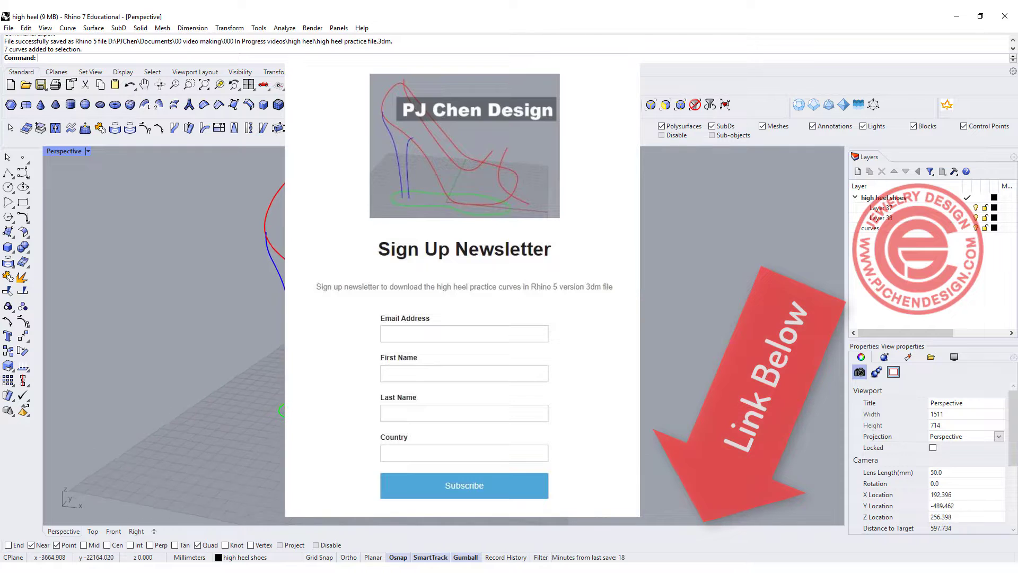
pyautogui.moveTo(575, 339); pyautogui.dragTo(545, 361, button='right')
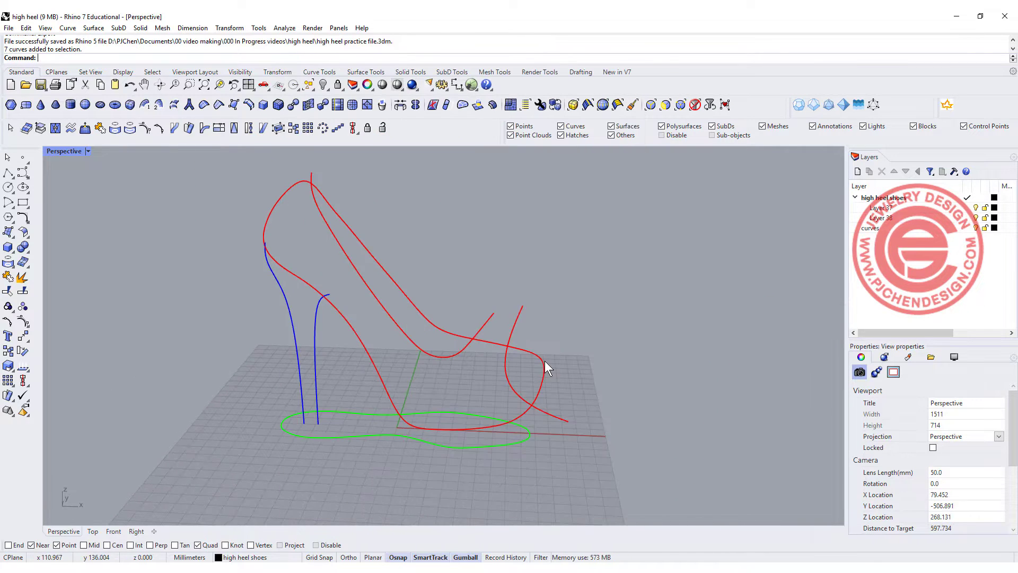
pyautogui.scroll(2, 545, 361)
pyautogui.moveTo(608, 384); pyautogui.dragTo(623, 381, button='right')
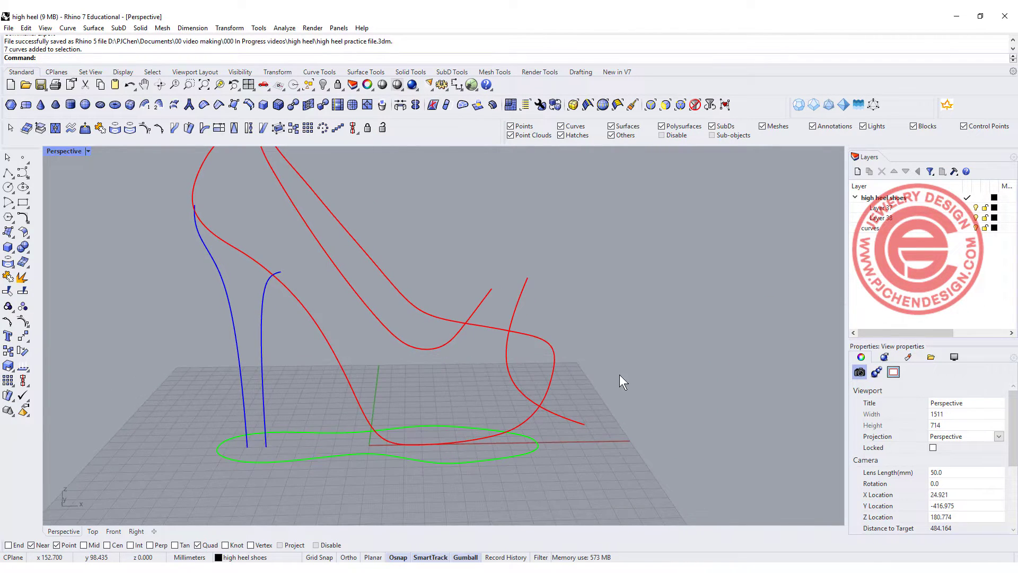
pyautogui.moveTo(636, 363); pyautogui.dragTo(249, 281)
pyautogui.click(586, 325)
pyautogui.moveTo(602, 323); pyautogui.dragTo(577, 400, button='right')
pyautogui.click(509, 470)
pyautogui.press('Escape')
pyautogui.scroll(2, 470, 354)
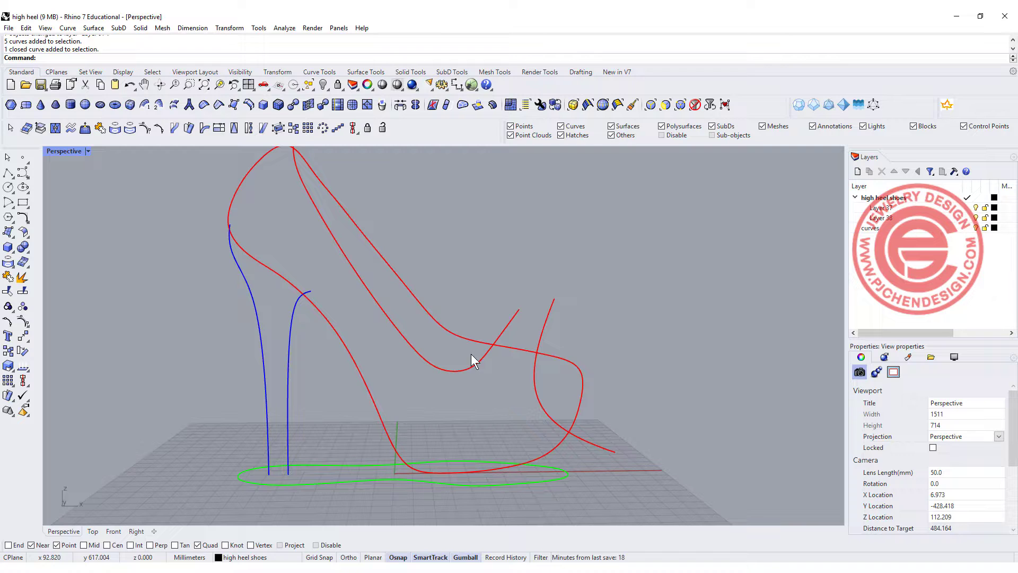
# Split the upper shoe profile curve at a point on its back side, just above the top of the heel.
pyautogui.click(512, 347)
pyautogui.click(371, 397)
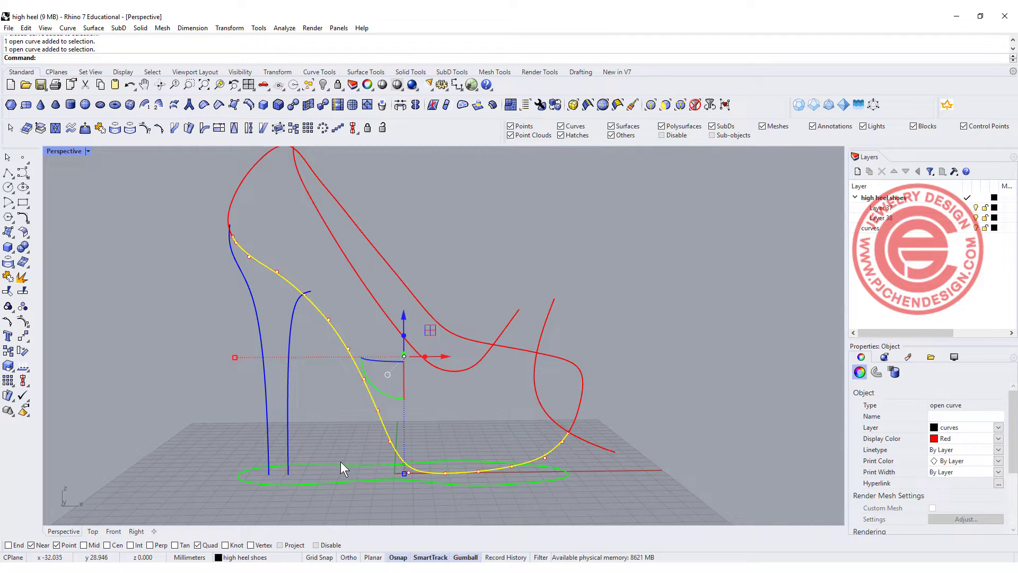
pyautogui.scroll(2, 237, 221)
pyautogui.click(226, 208)
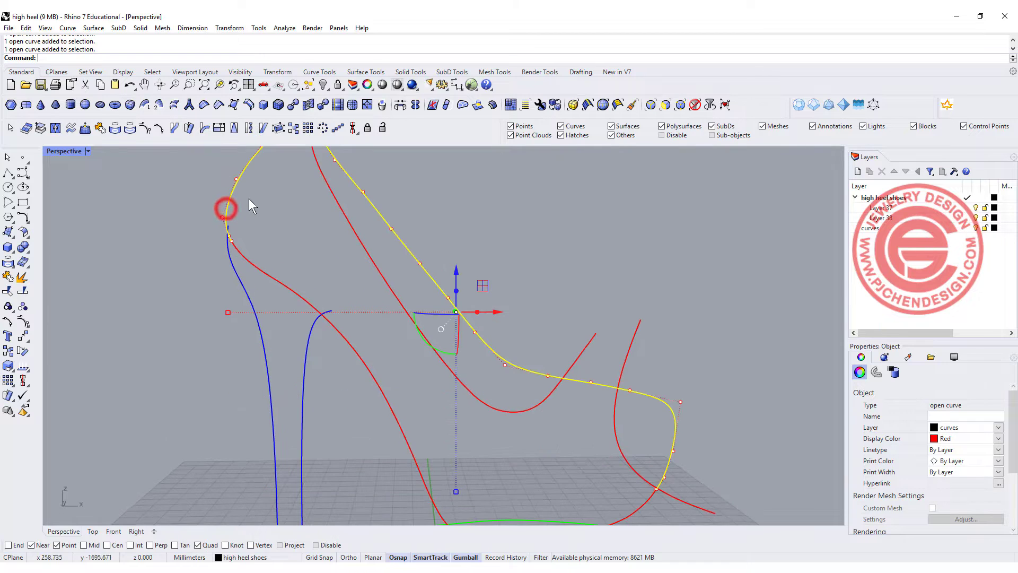
pyautogui.scroll(-3, 281, 233)
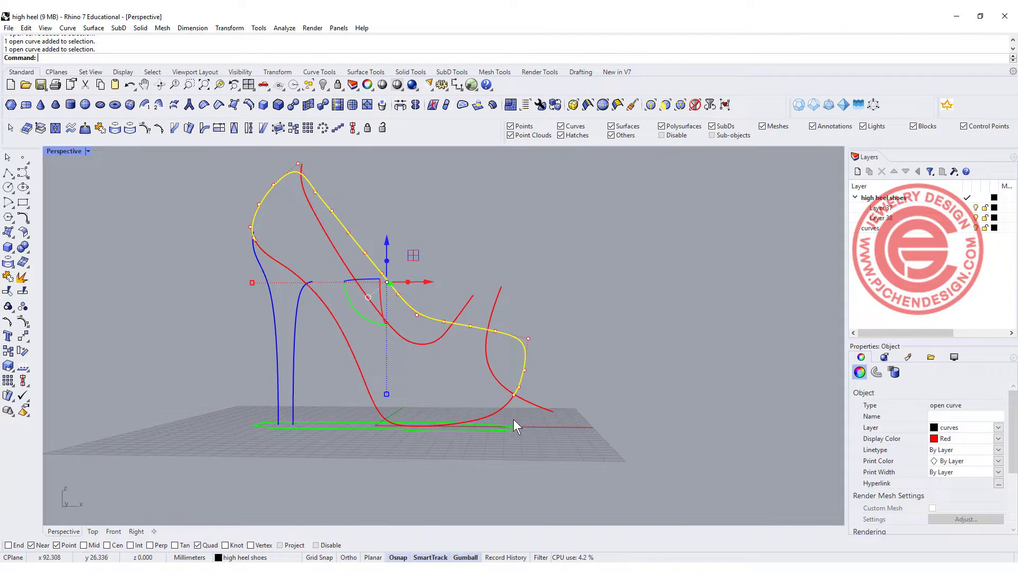
pyautogui.moveTo(259, 196); pyautogui.dragTo(278, 205, button='right')
pyautogui.scroll(1, 272, 209)
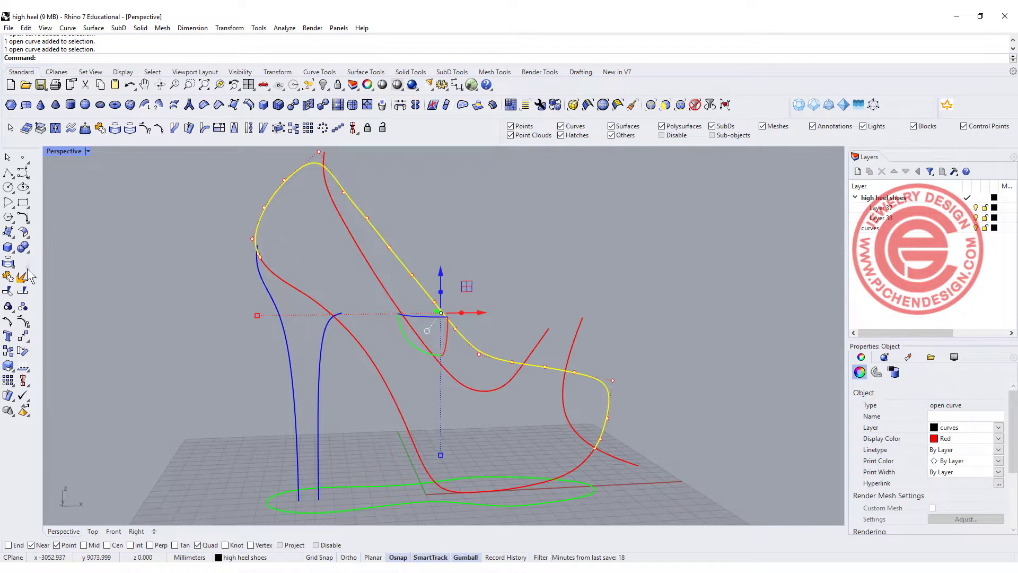
pyautogui.click(22, 290)
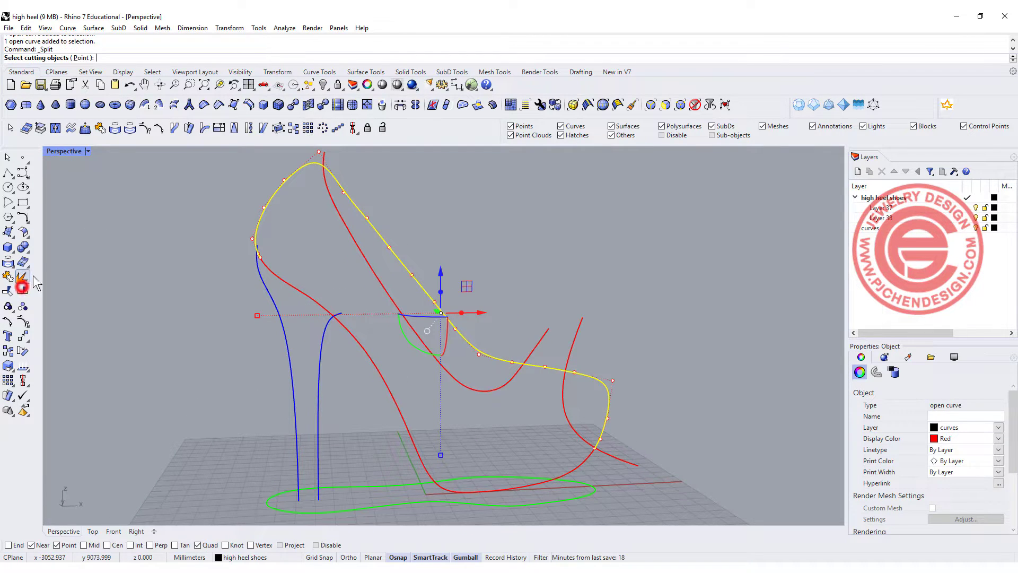
pyautogui.click(77, 57)
pyautogui.click(265, 209)
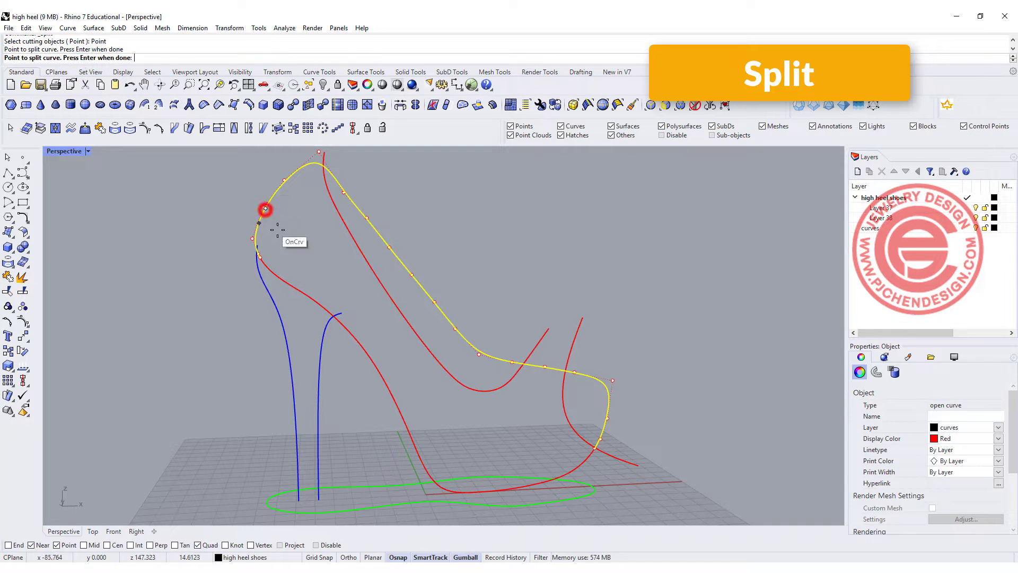
pyautogui.rightClick(296, 231)
# Join the short split-off back segment with the lower sole profile curve into one curve.
pyautogui.click(257, 222)
pyautogui.click(280, 277)
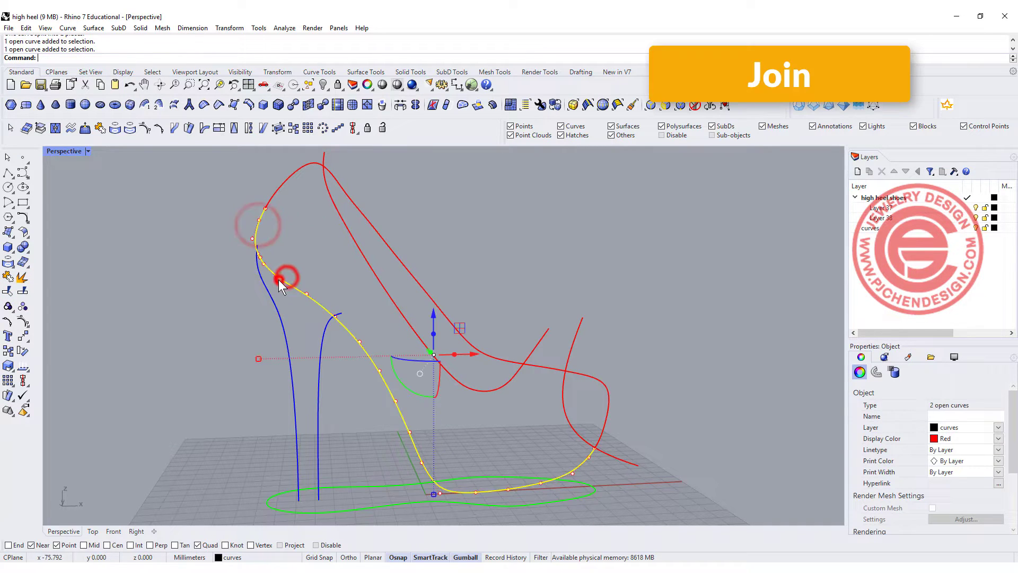
pyautogui.click(22, 277)
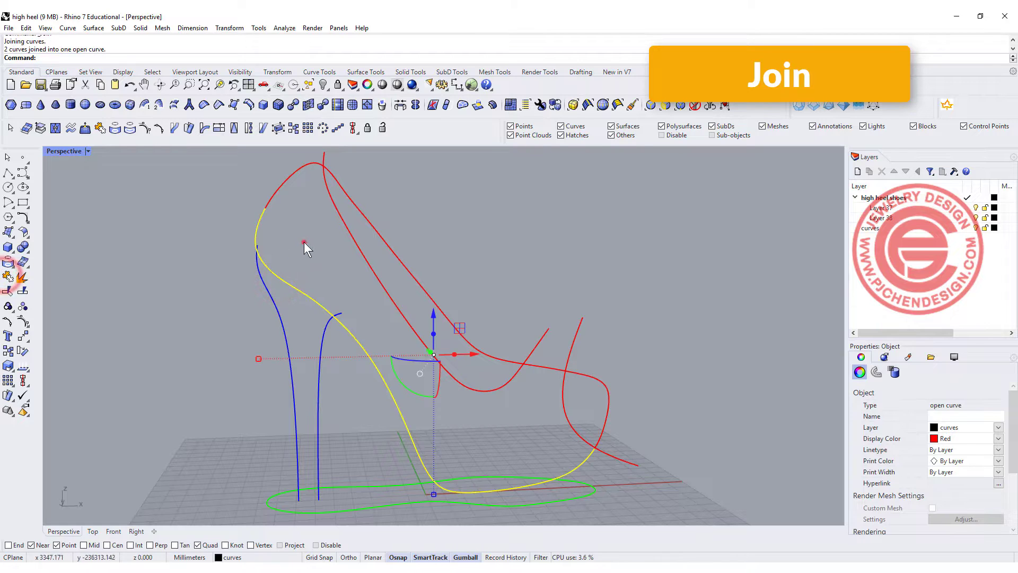
# Rebuild the joined lower profile curve with a point count of 18.
pyautogui.click(280, 279)
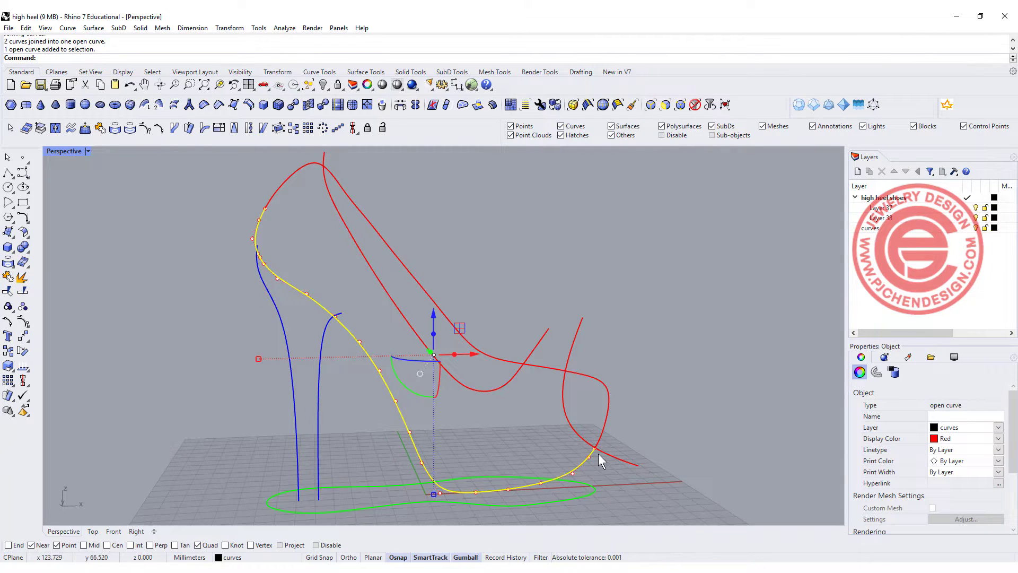
pyautogui.write('E')
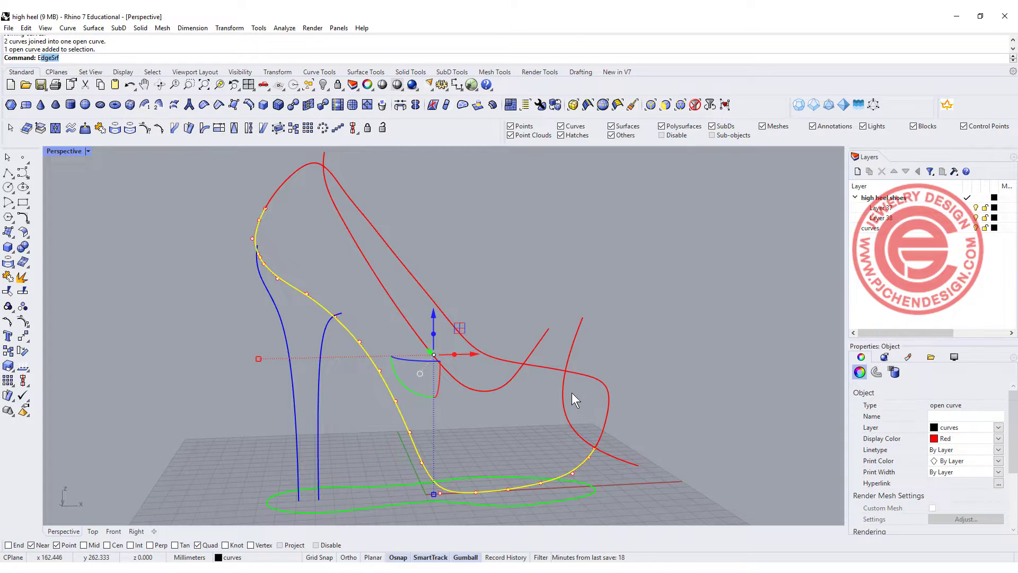
pyautogui.press('Escape')
pyautogui.write('Re')
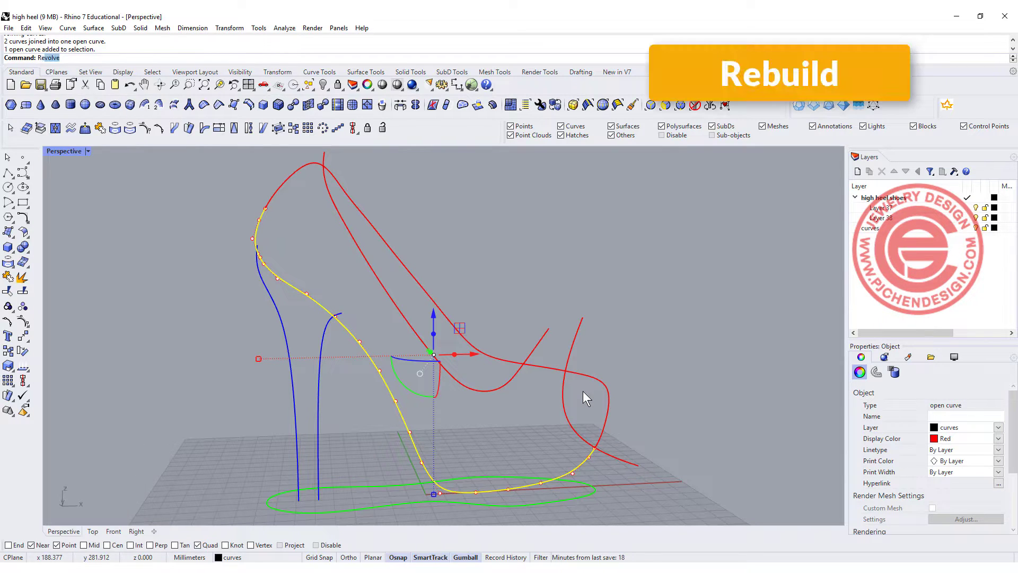
pyautogui.write('build')
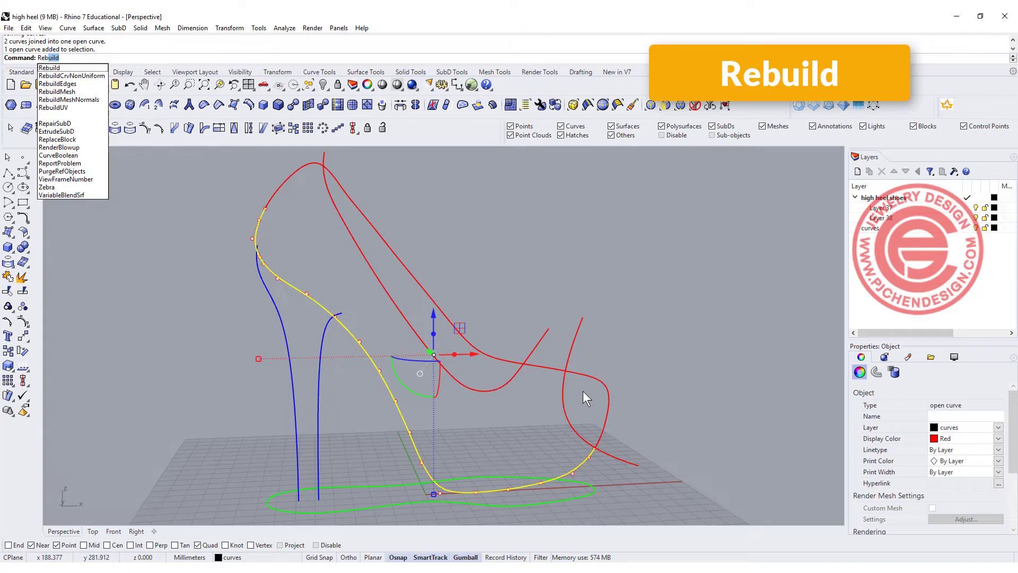
pyautogui.press('Return')
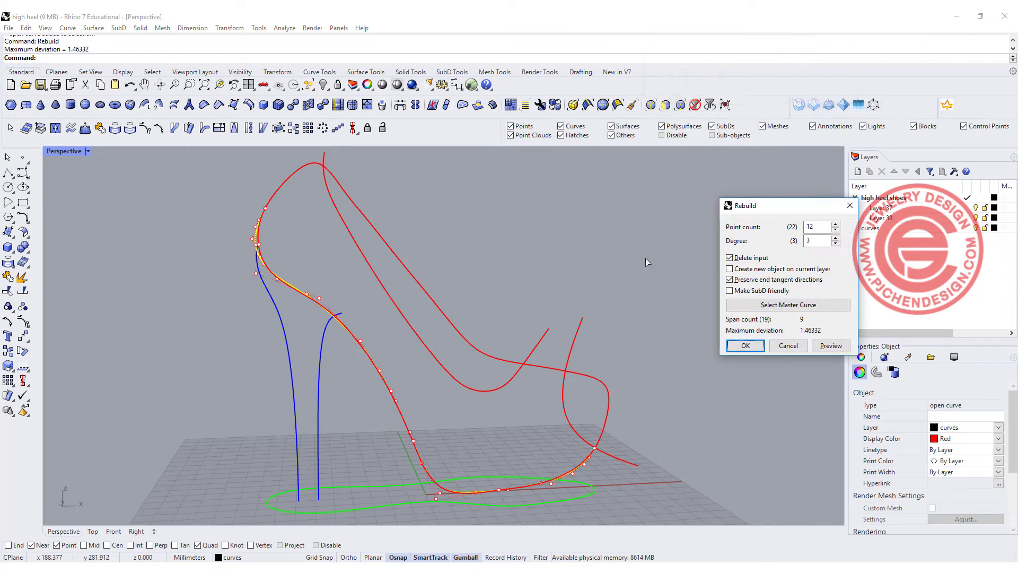
pyautogui.moveTo(262, 258); pyautogui.dragTo(246, 242, button='right')
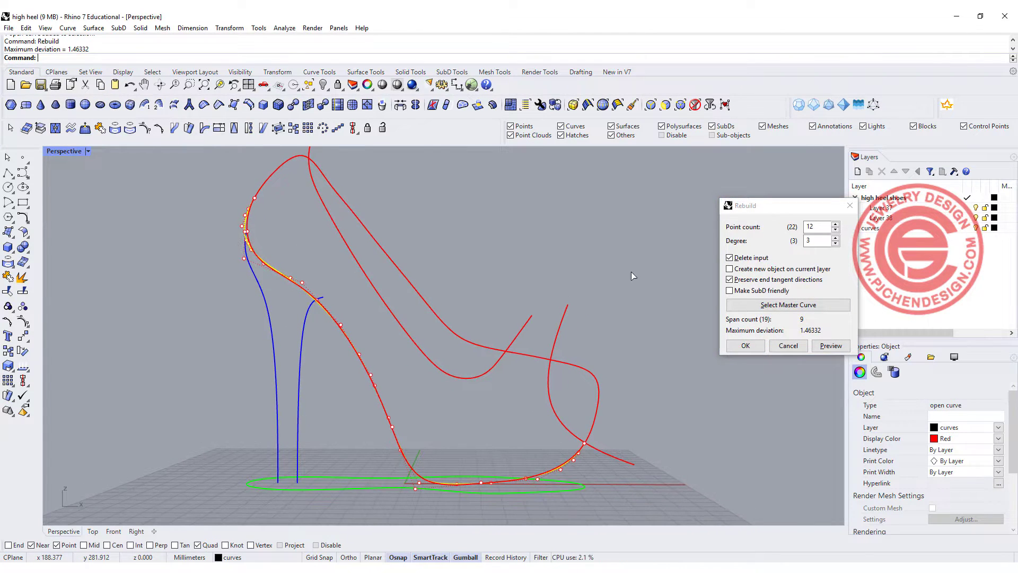
pyautogui.scroll(3, 252, 231)
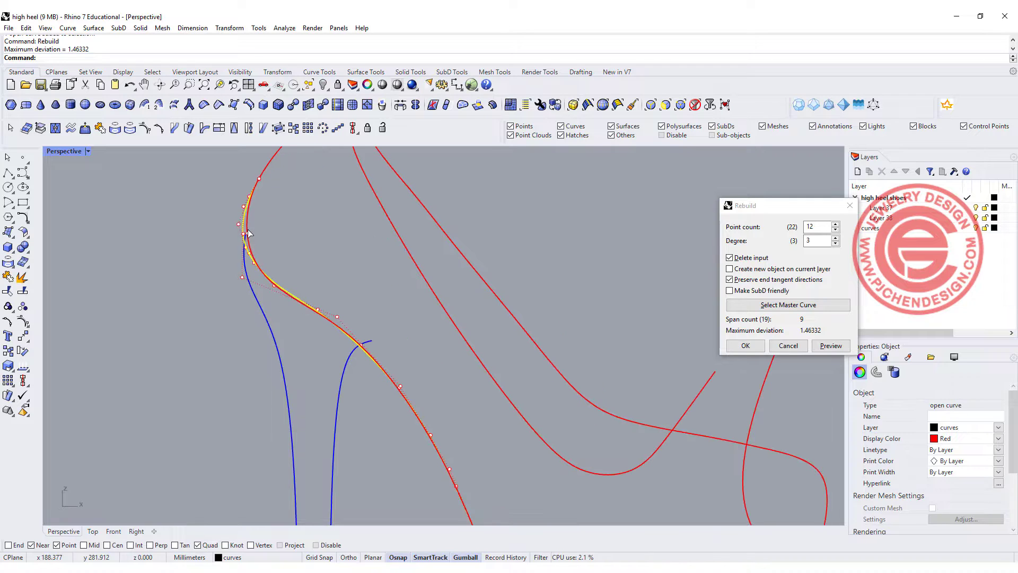
pyautogui.scroll(4, 249, 234)
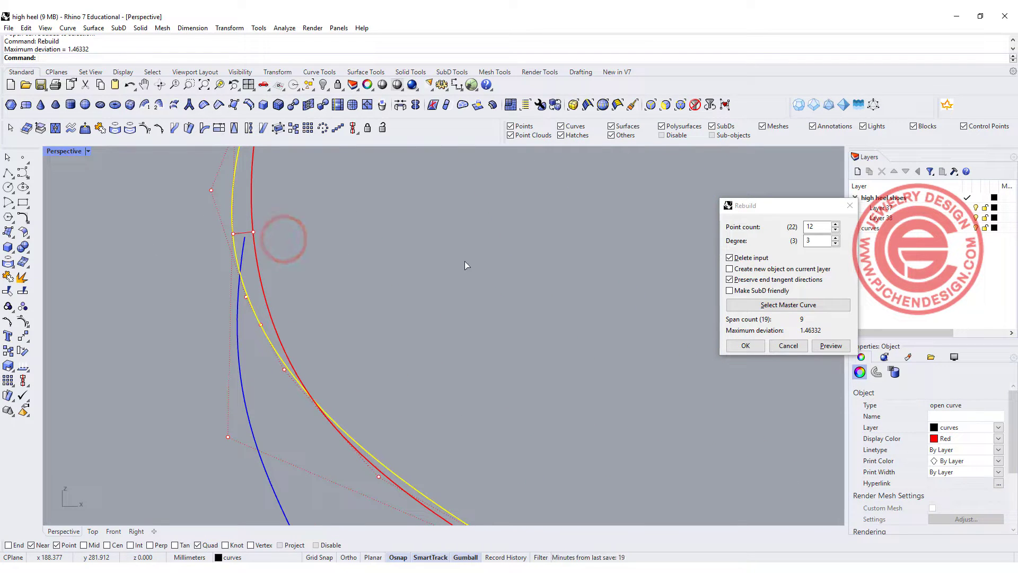
pyautogui.doubleClick(814, 226)
pyautogui.write('18')
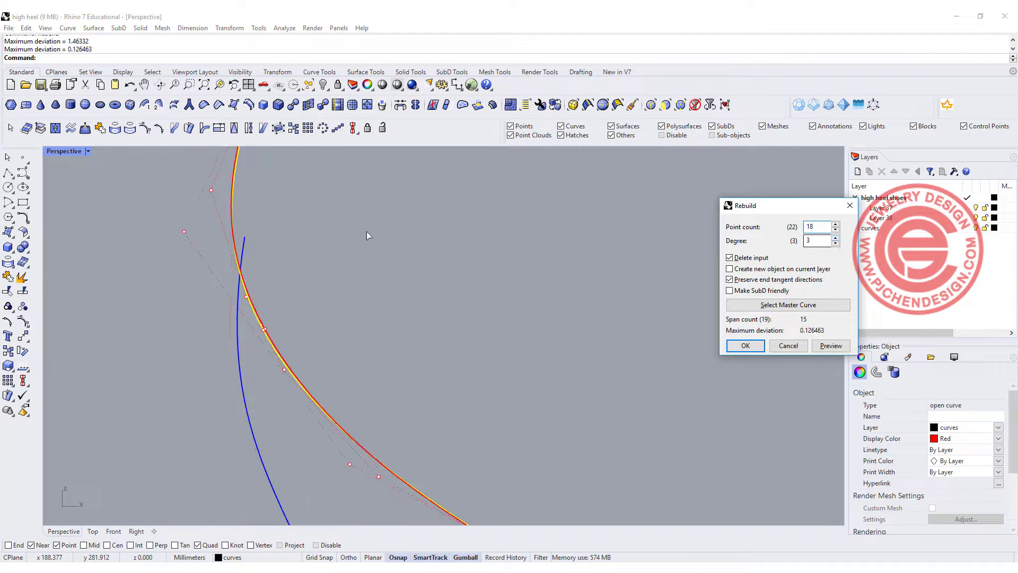
pyautogui.scroll(-6, 514, 335)
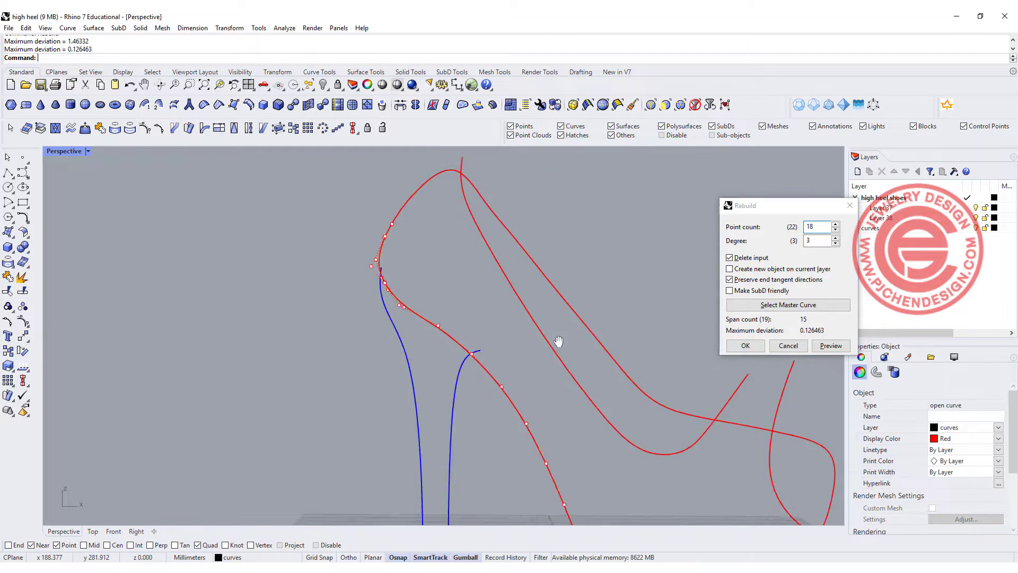
pyautogui.click(746, 347)
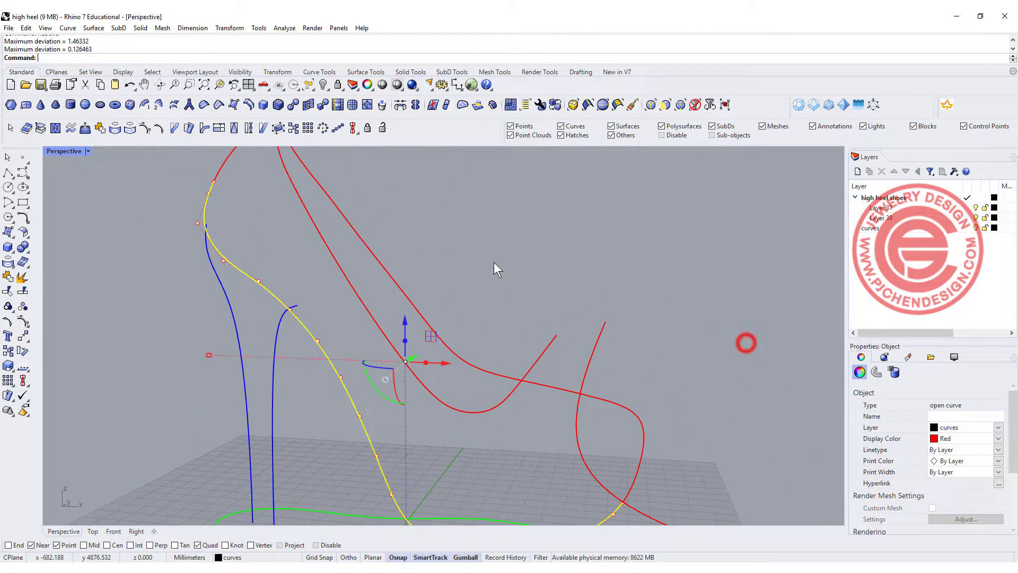
# Examine the rebuilt lower profile curve and how it relates to the green sole outline from several angles.
pyautogui.moveTo(494, 262); pyautogui.dragTo(520, 324, button='right')
pyautogui.click(529, 345)
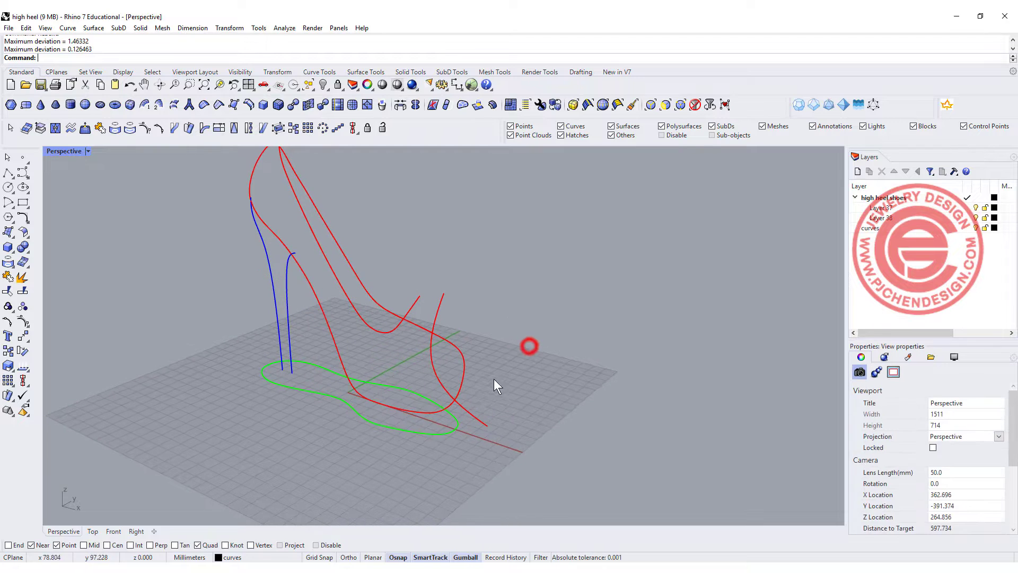
pyautogui.moveTo(494, 380); pyautogui.dragTo(439, 397, button='right')
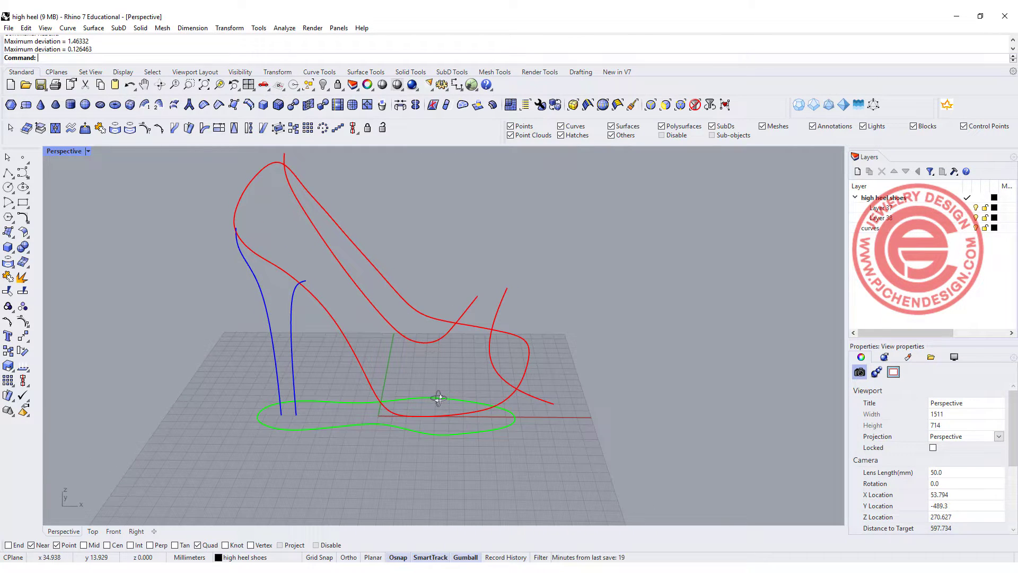
pyautogui.click(248, 249)
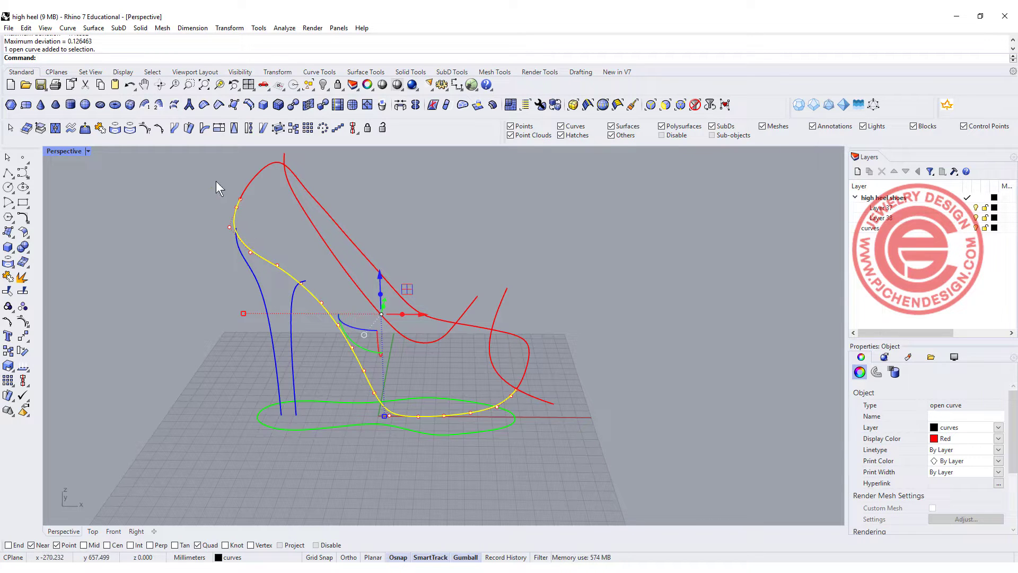
pyautogui.moveTo(517, 425); pyautogui.dragTo(370, 376, button='right')
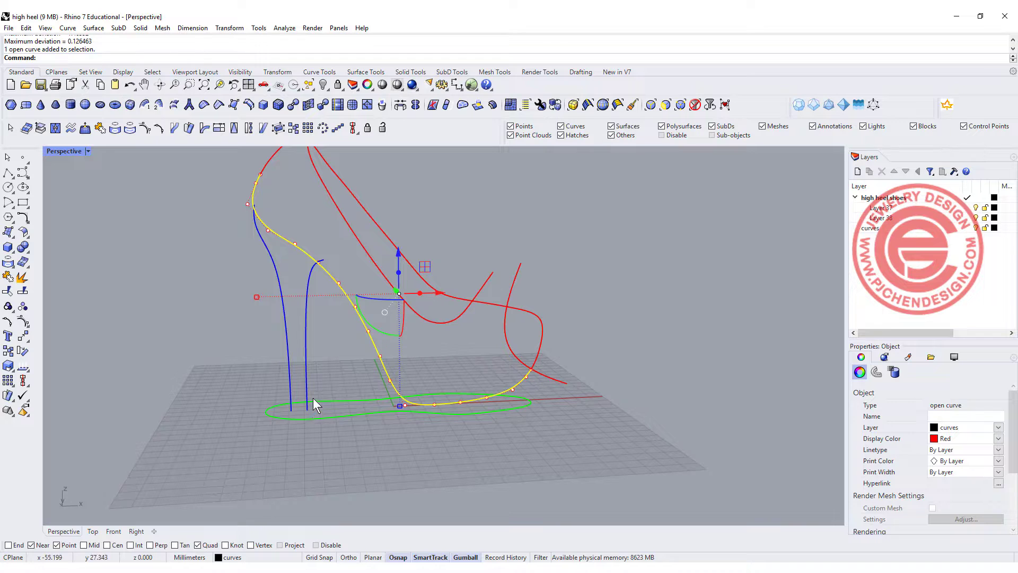
pyautogui.moveTo(390, 371); pyautogui.dragTo(364, 353, button='right')
pyautogui.moveTo(429, 345); pyautogui.dragTo(591, 395, button='right')
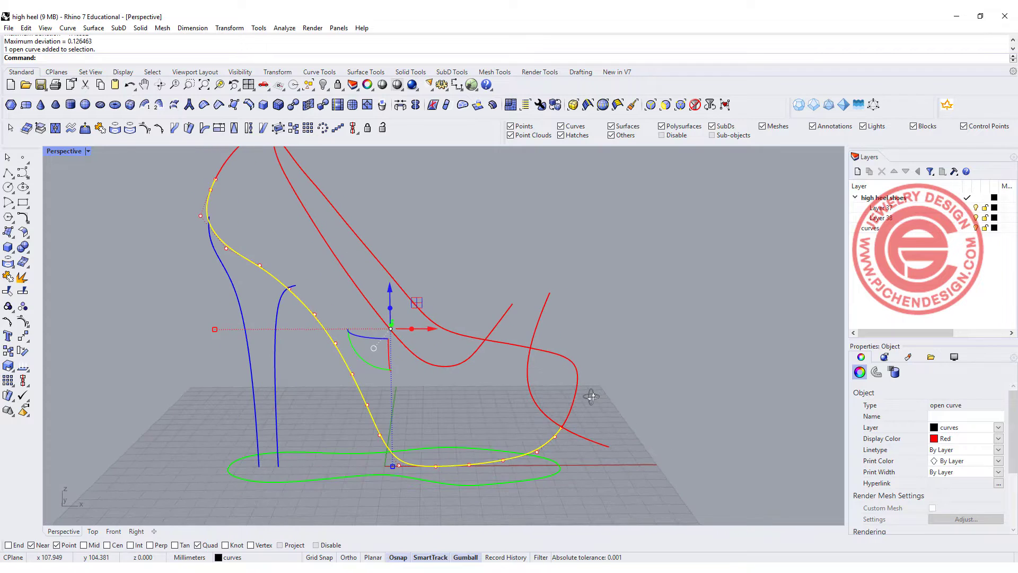
pyautogui.click(609, 384)
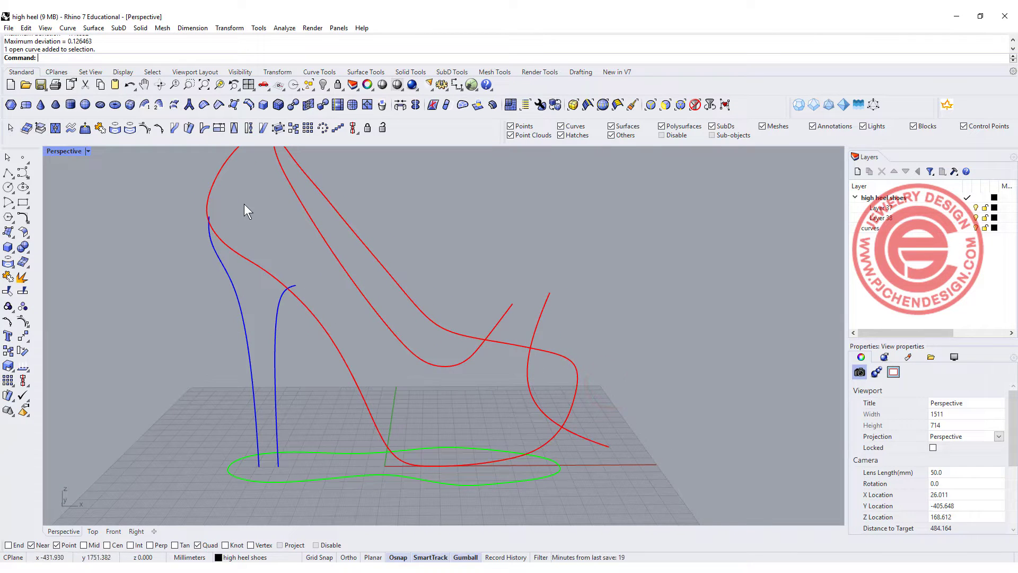
pyautogui.moveTo(245, 209); pyautogui.dragTo(237, 183, button='right')
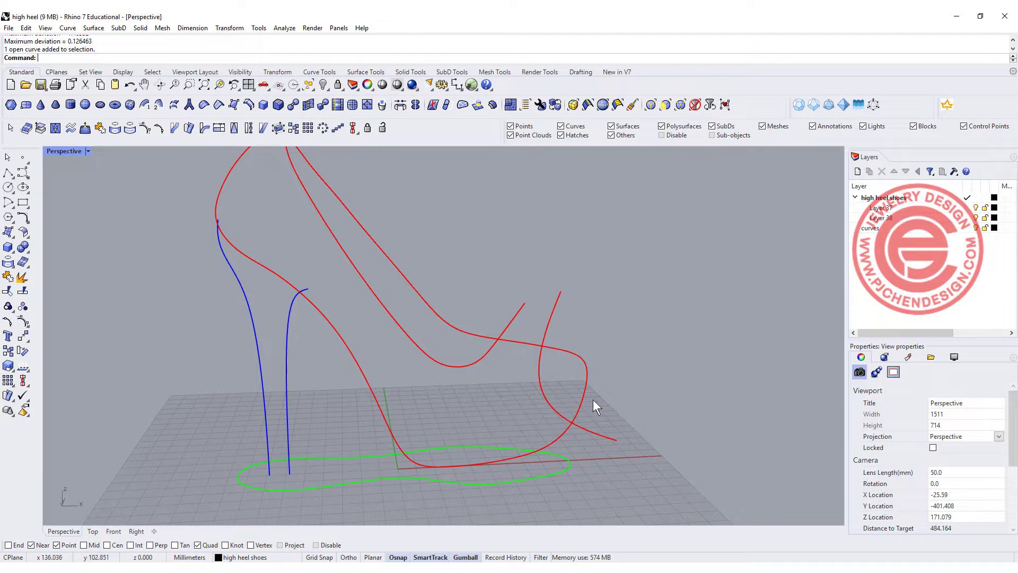
# Draw a degree-3 control point curve in the front view from the upper profile's back end through the shoe's middle to just beyond the toe.
pyautogui.click(359, 479)
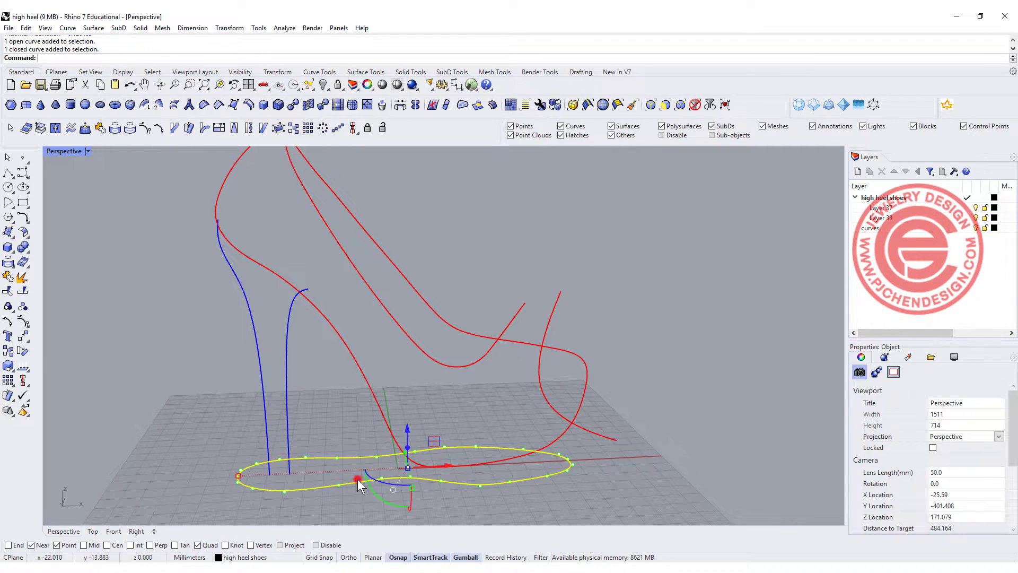
pyautogui.doubleClick(55, 151)
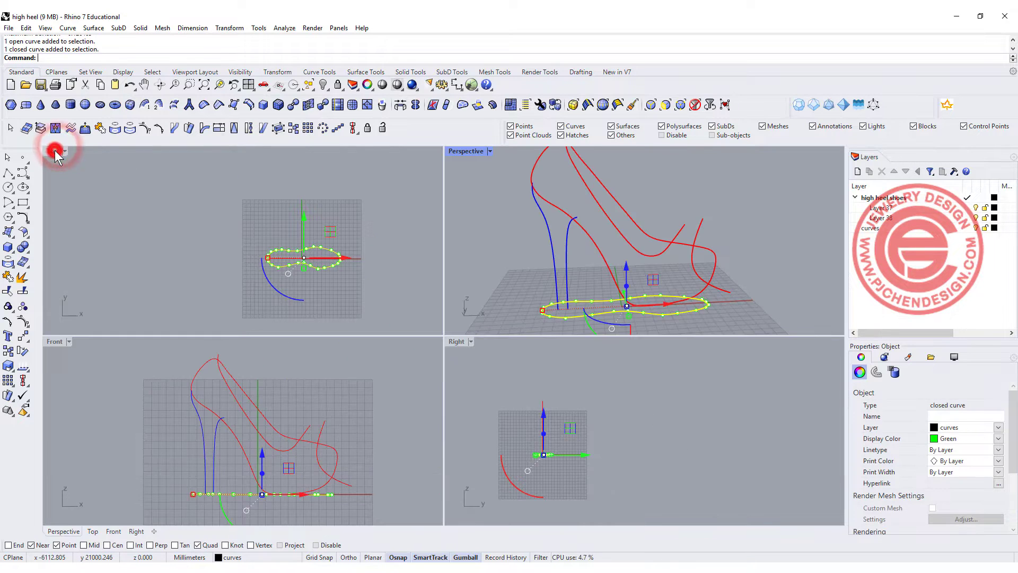
pyautogui.doubleClick(59, 343)
pyautogui.scroll(-2, 343, 345)
pyautogui.moveTo(361, 310); pyautogui.dragTo(290, 287, button='right')
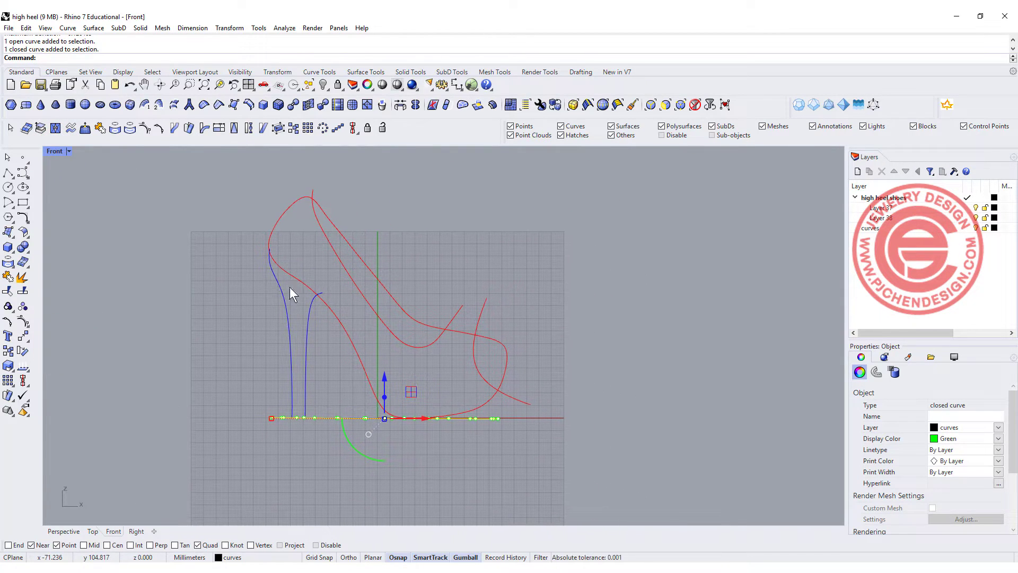
pyautogui.click(24, 172)
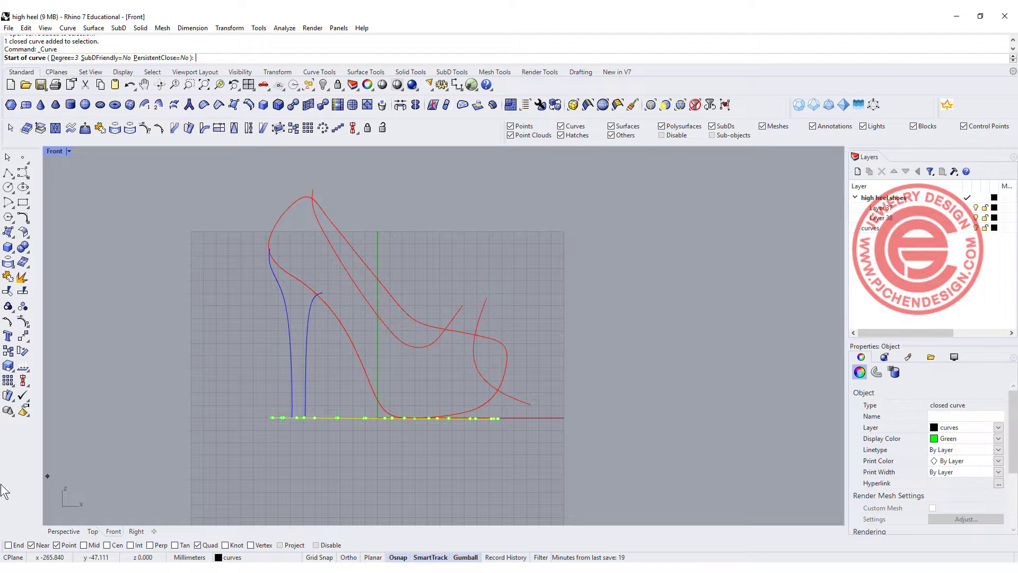
pyautogui.click(276, 225)
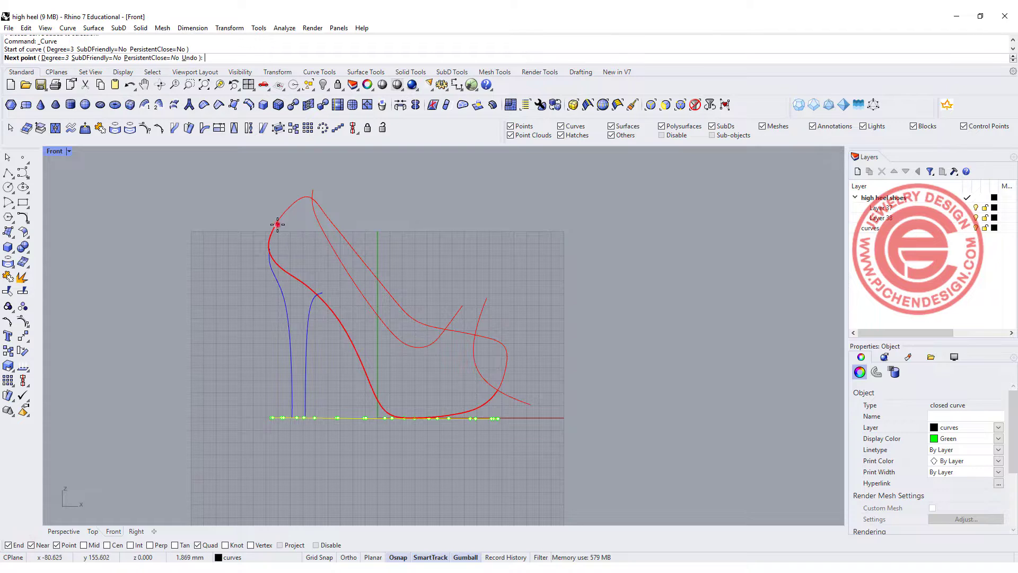
pyautogui.click(308, 256)
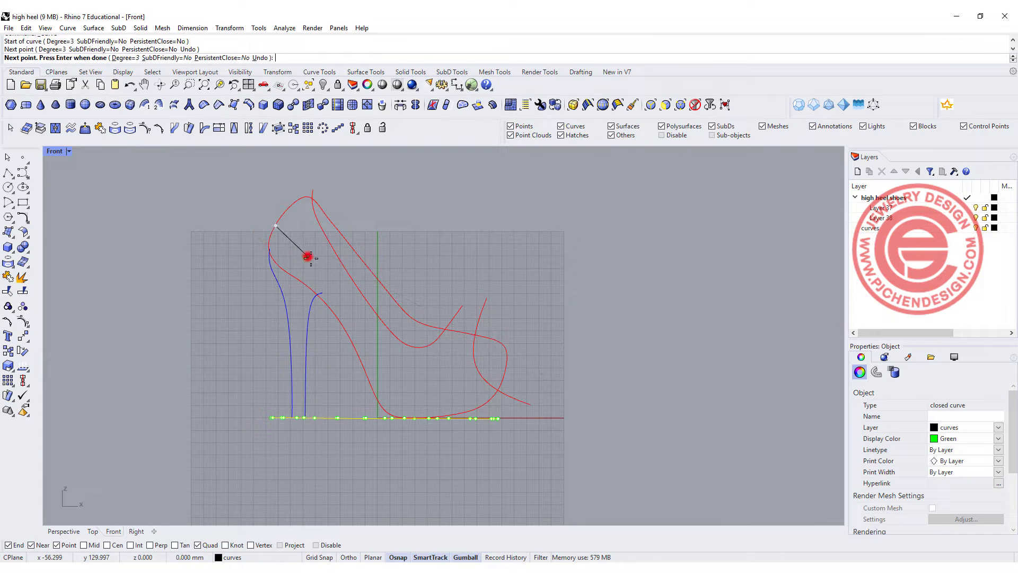
pyautogui.click(342, 297)
pyautogui.click(367, 331)
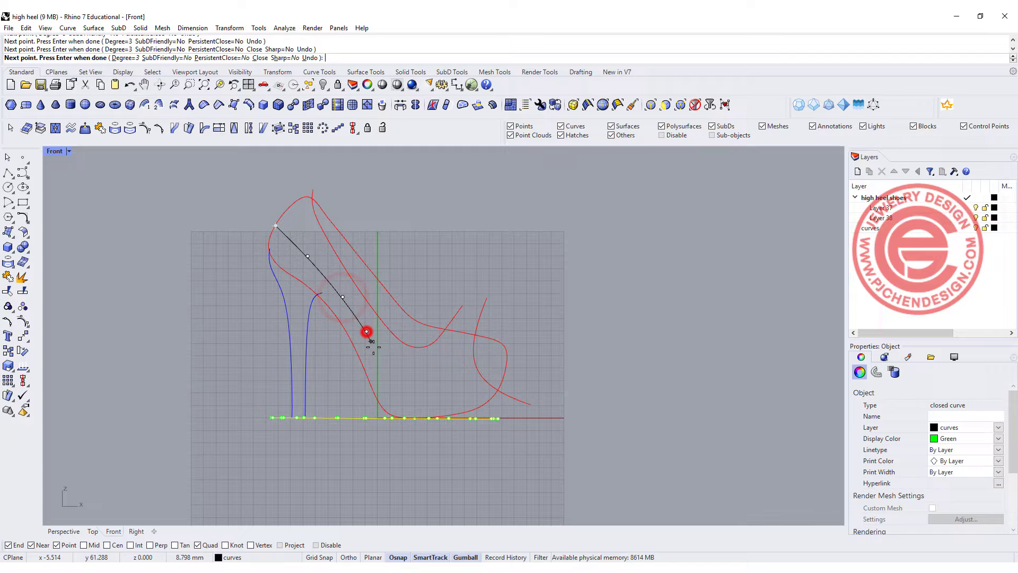
pyautogui.click(389, 380)
pyautogui.click(423, 394)
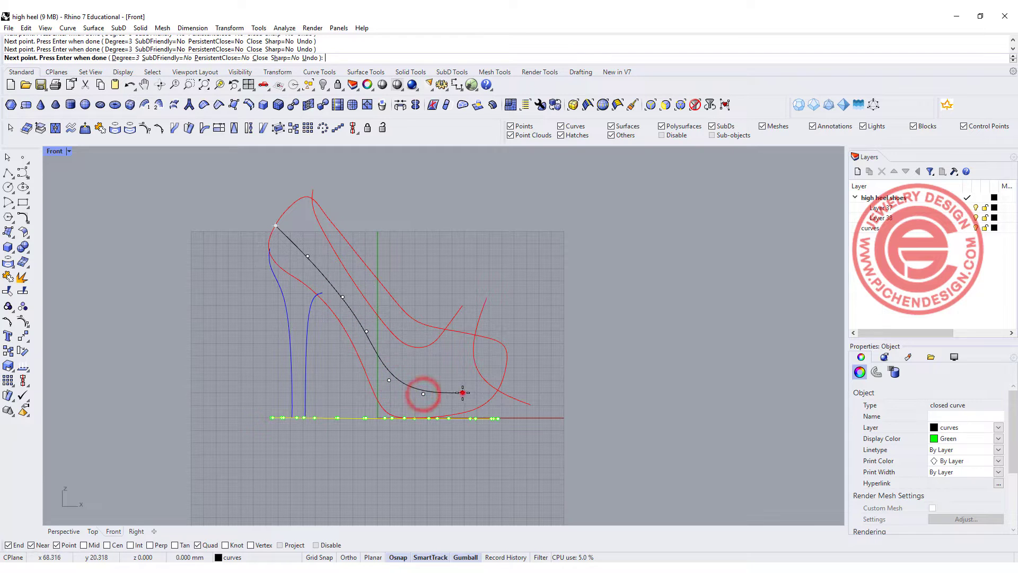
pyautogui.click(463, 392)
pyautogui.click(497, 391)
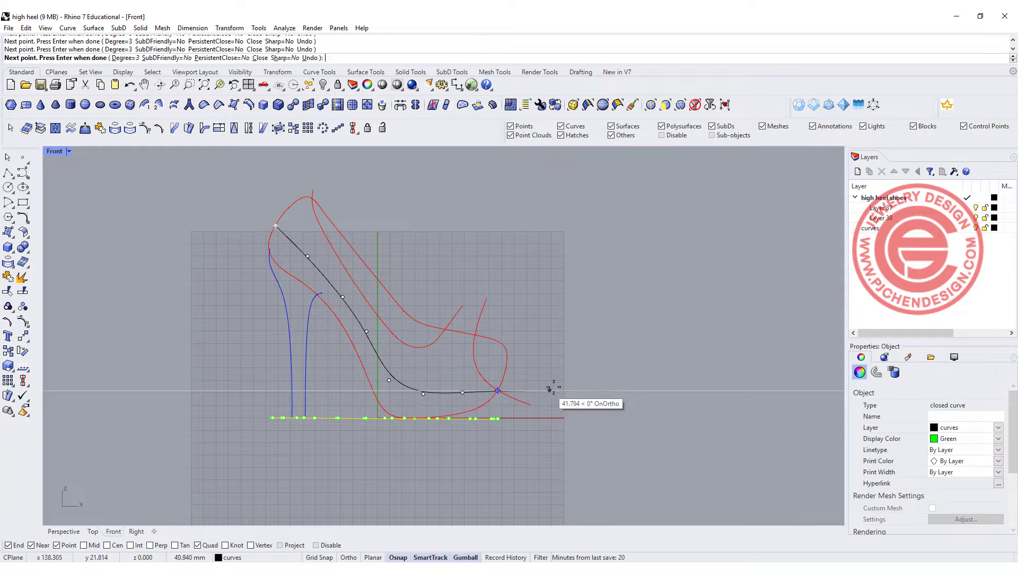
pyautogui.click(544, 377)
pyautogui.press('Return')
# Move the back end point of the new middle curve outward so the curve extends past the back of the shoe profile.
pyautogui.scroll(5, 288, 275)
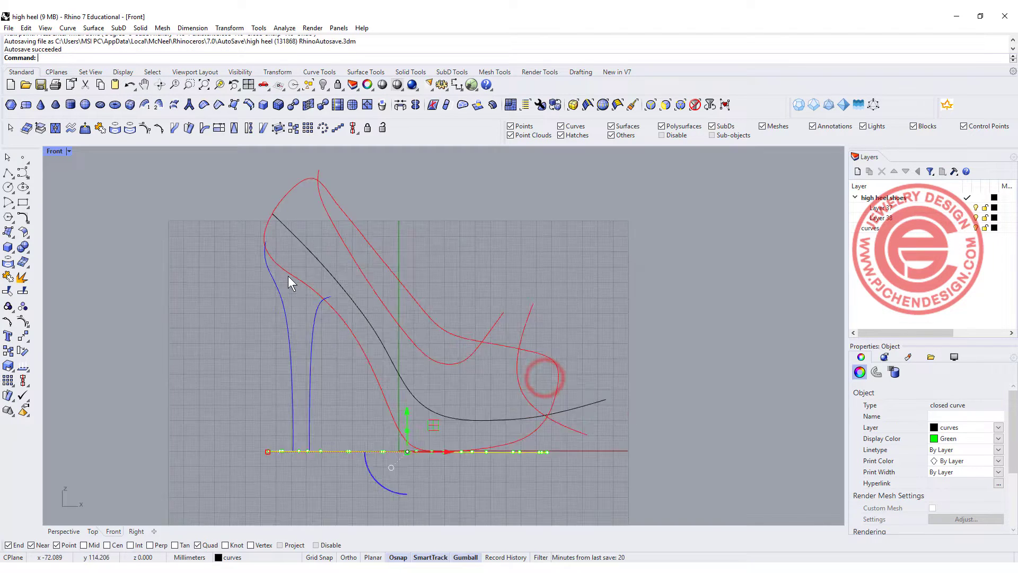
pyautogui.click(317, 287)
pyautogui.moveTo(281, 254); pyautogui.dragTo(318, 287)
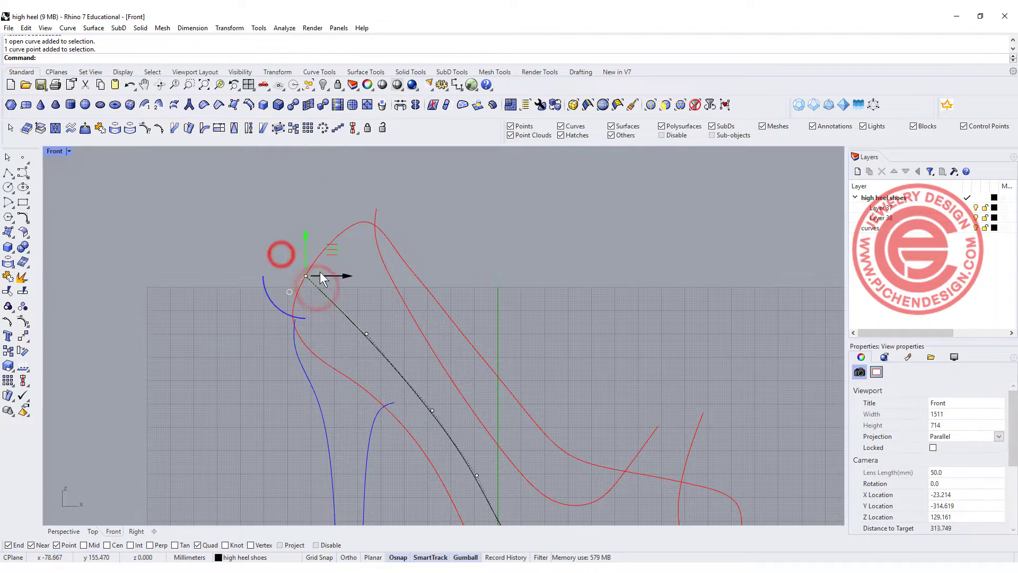
pyautogui.moveTo(336, 252); pyautogui.dragTo(310, 227)
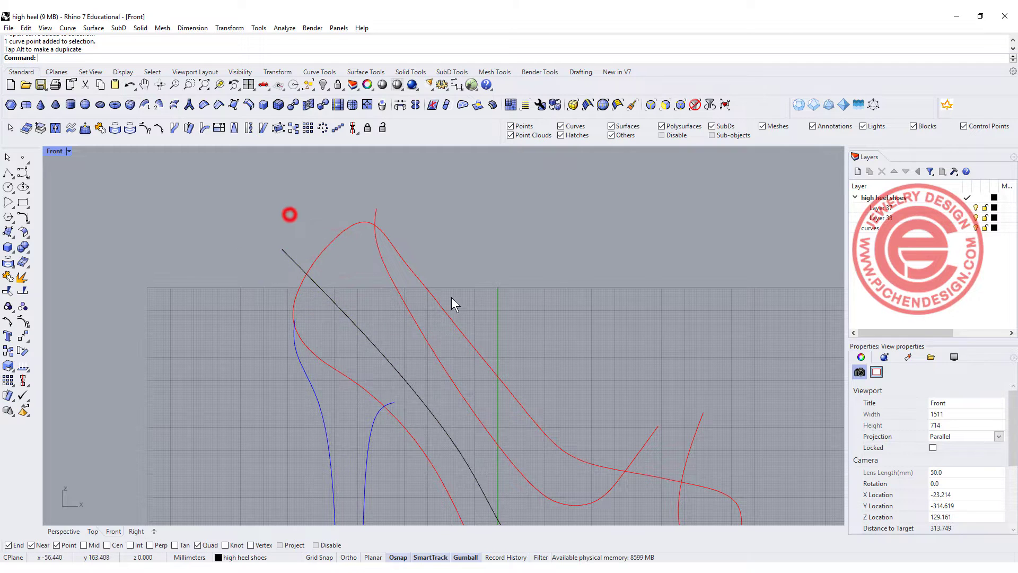
pyautogui.scroll(-5, 454, 303)
pyautogui.click(500, 412)
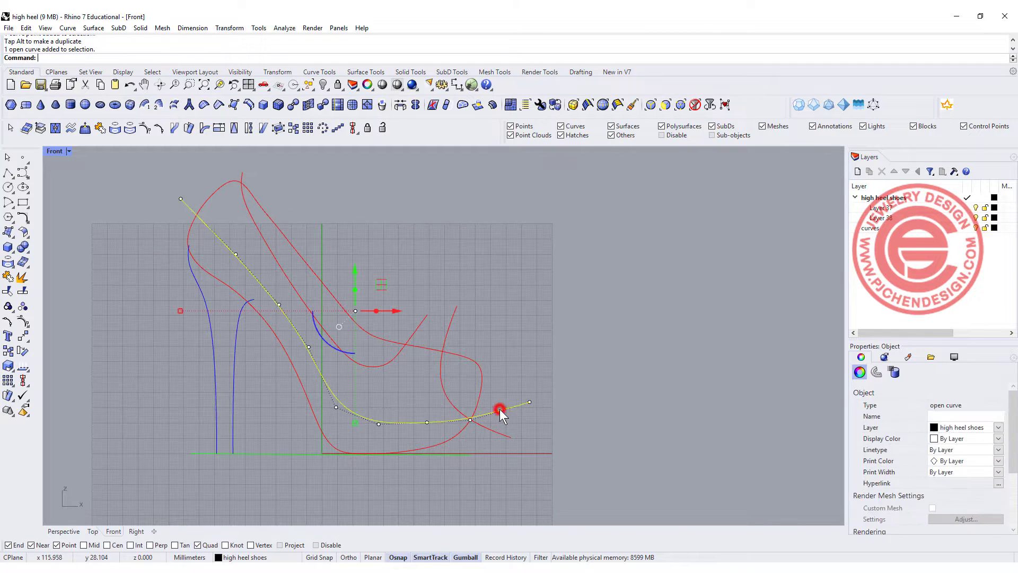
pyautogui.doubleClick(57, 152)
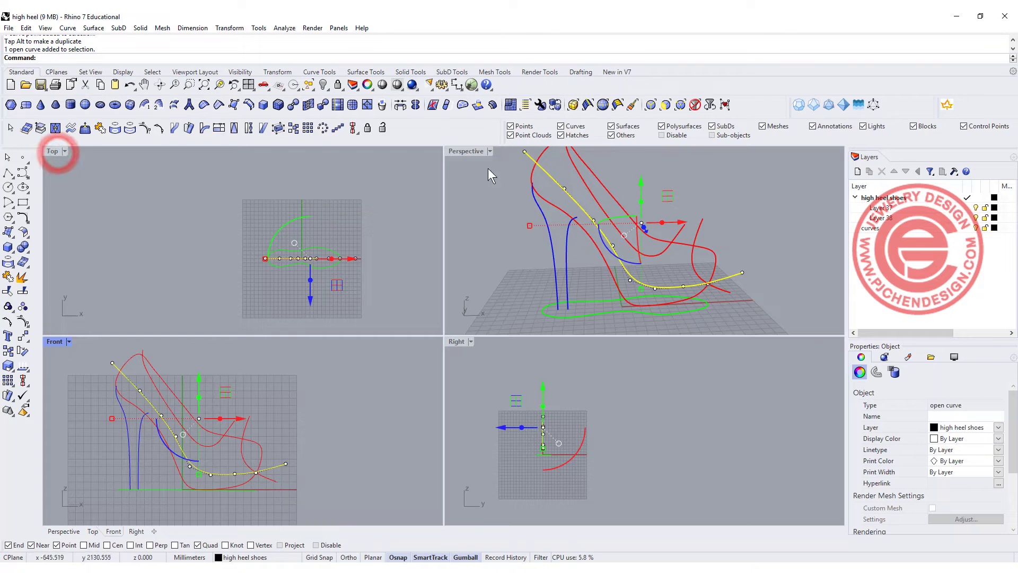
pyautogui.doubleClick(460, 151)
pyautogui.moveTo(551, 261); pyautogui.dragTo(611, 385, button='right')
pyautogui.click(539, 269)
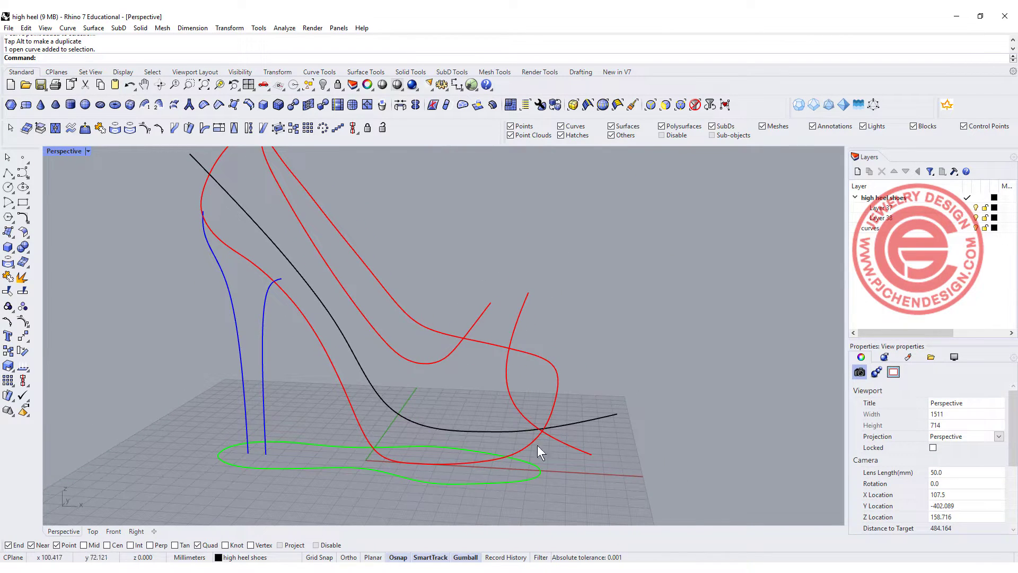
# Create a 3D sole outline with Curve from 2 Views, using the black side curve and the green sole outline.
pyautogui.click(519, 480)
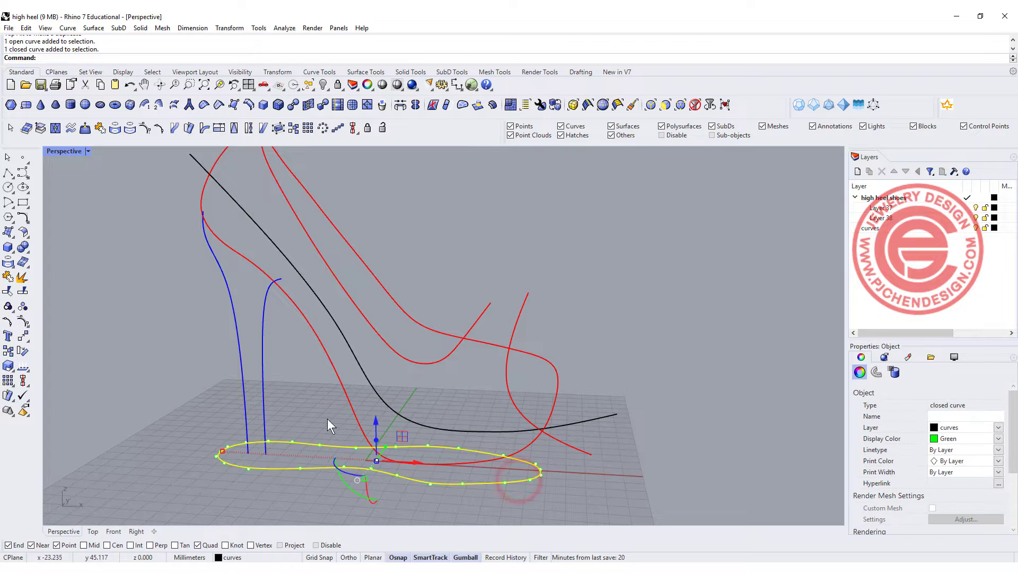
pyautogui.click(372, 397)
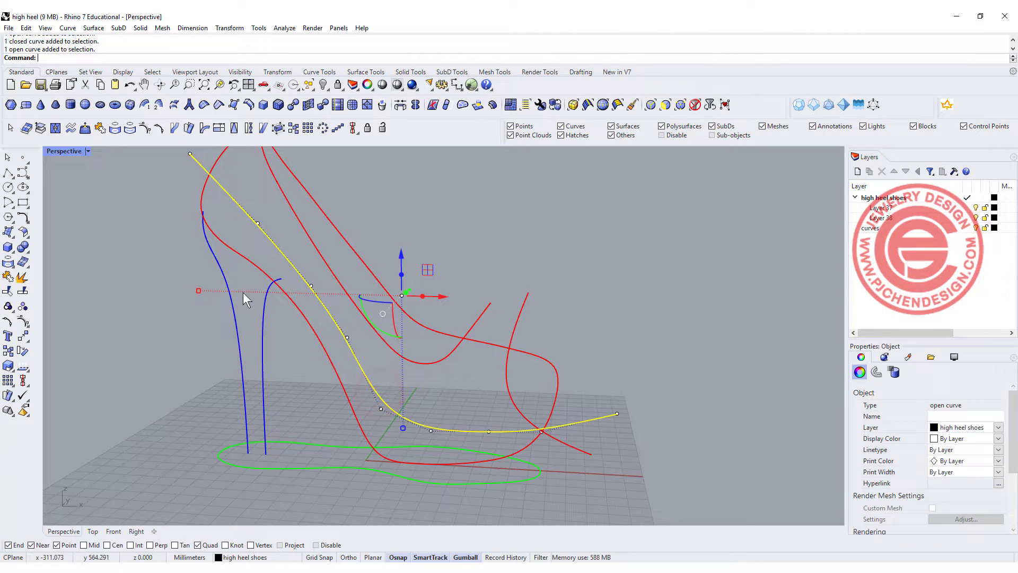
pyautogui.click(23, 217)
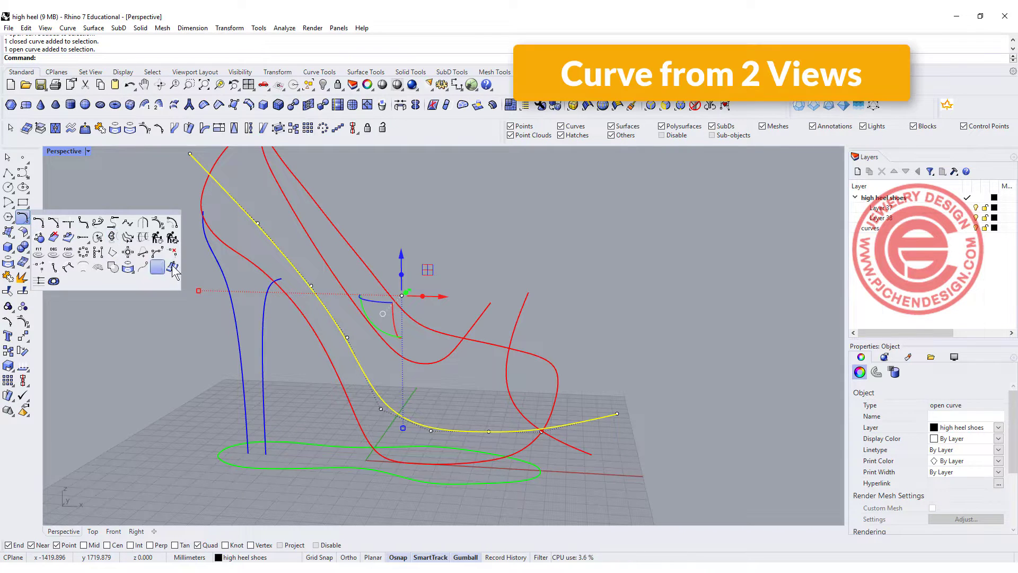
pyautogui.click(112, 237)
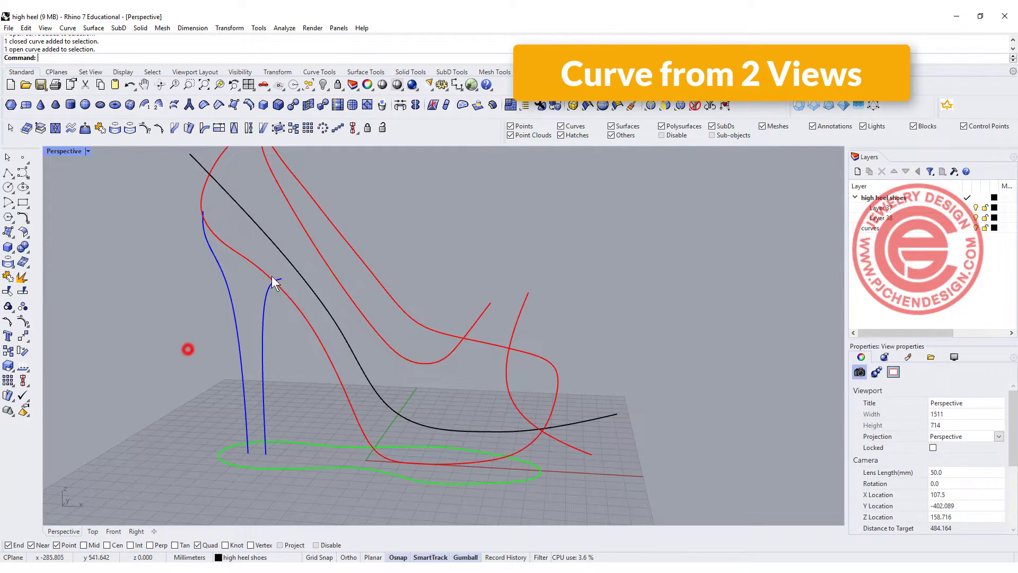
pyautogui.click(295, 469)
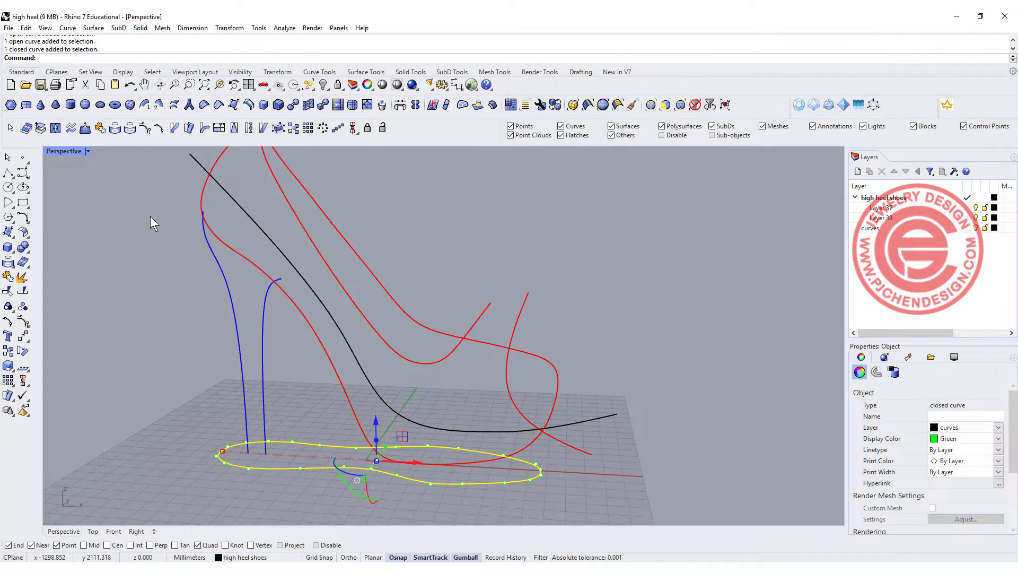
pyautogui.click(98, 252)
pyautogui.click(22, 217)
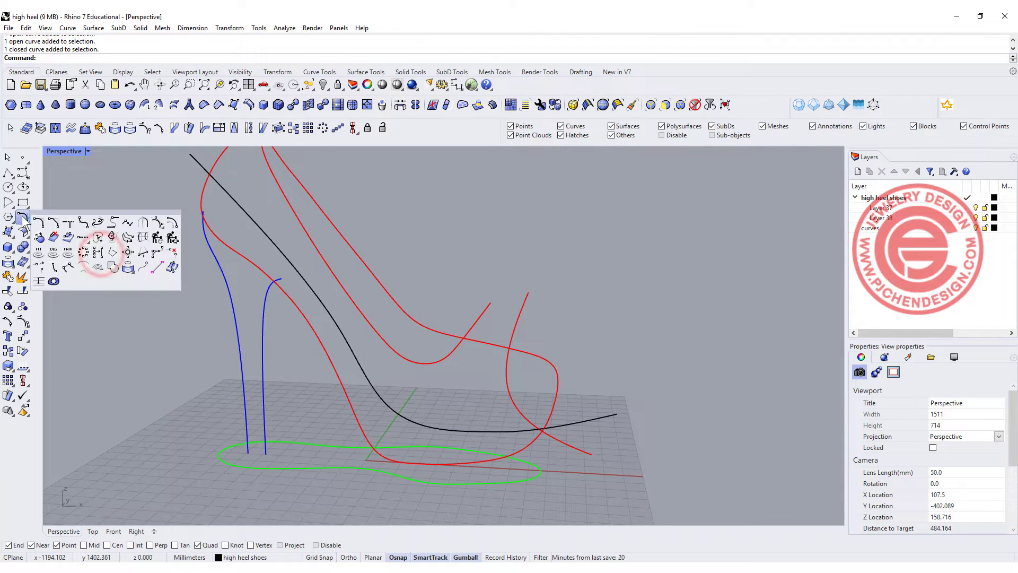
pyautogui.click(112, 239)
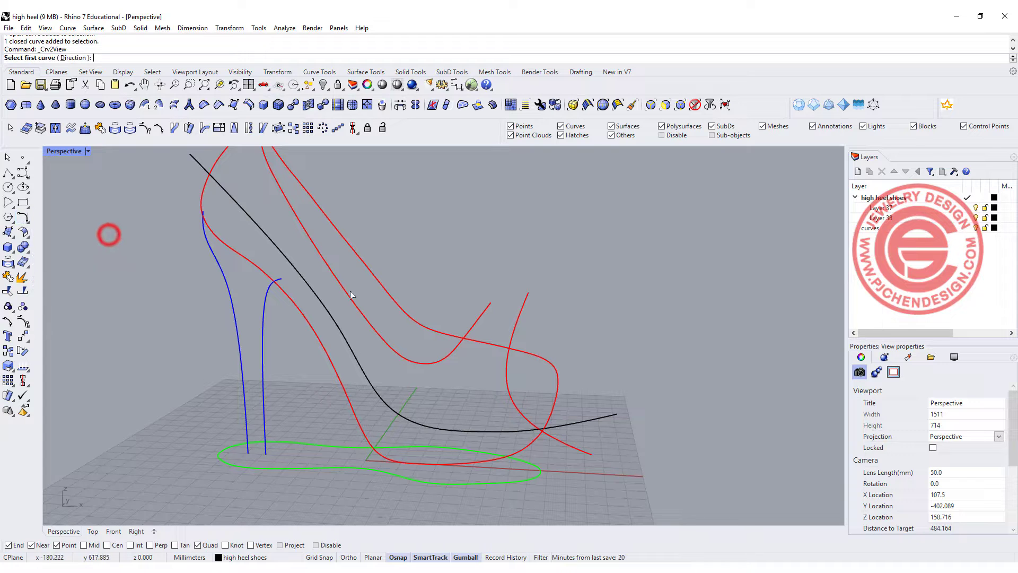
pyautogui.click(320, 305)
pyautogui.click(327, 471)
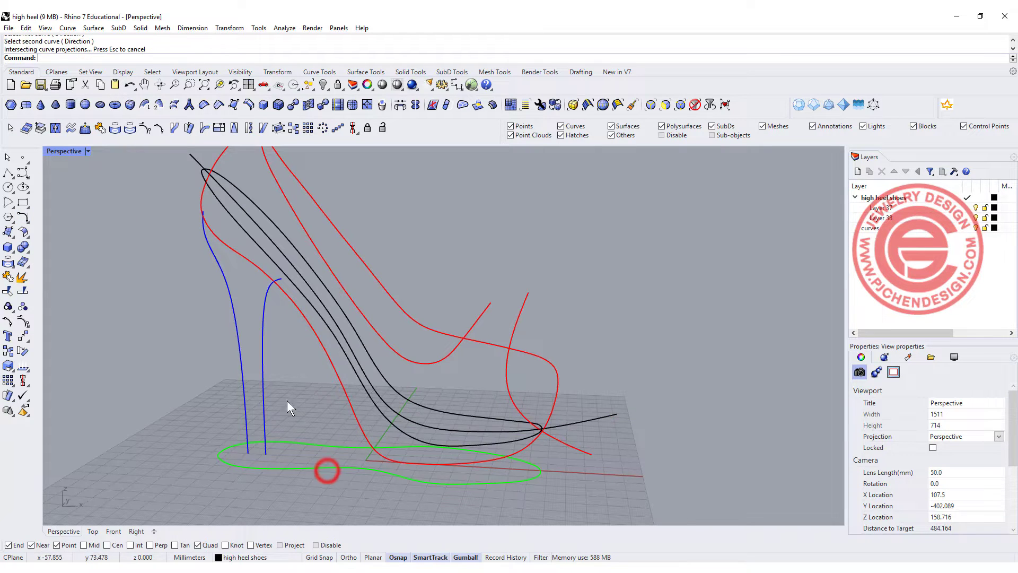
# Examine the new 3D sole outline from several angles, especially where its toe end meets the red profile curves.
pyautogui.moveTo(202, 296); pyautogui.dragTo(182, 286, button='right')
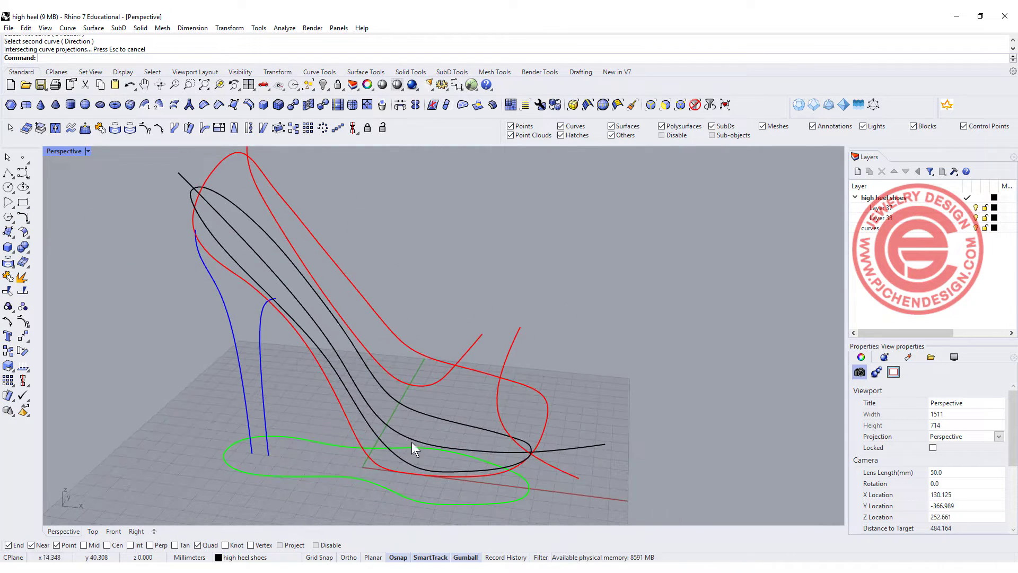
pyautogui.click(414, 468)
pyautogui.moveTo(414, 467); pyautogui.dragTo(511, 358, button='right')
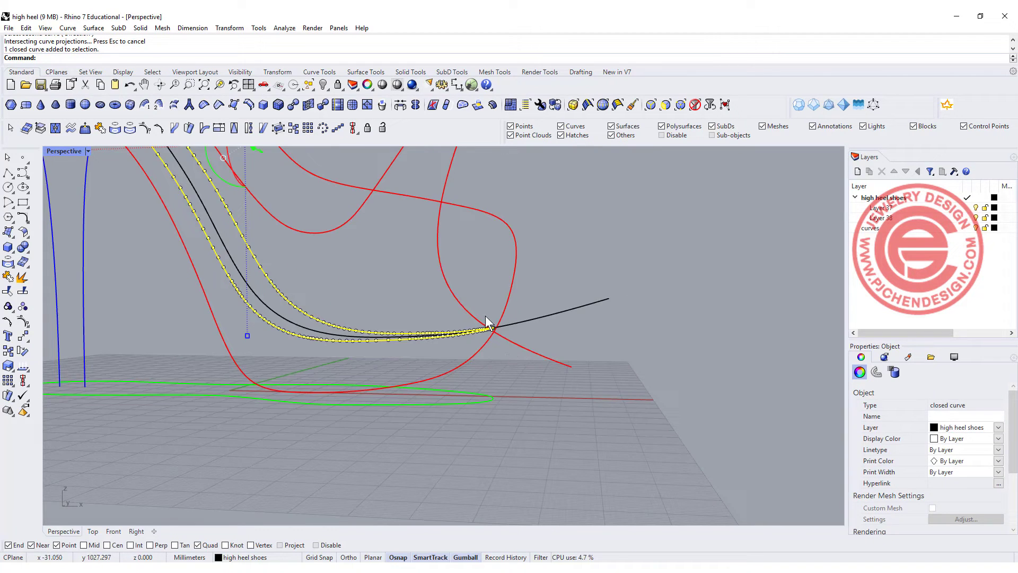
pyautogui.scroll(5, 487, 321)
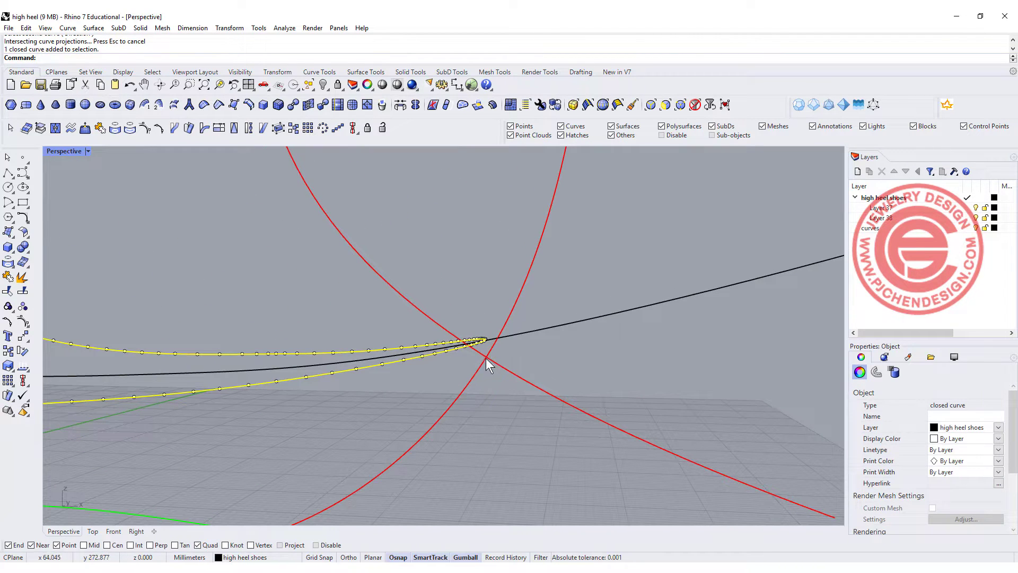
pyautogui.moveTo(488, 351); pyautogui.dragTo(515, 444, button='right')
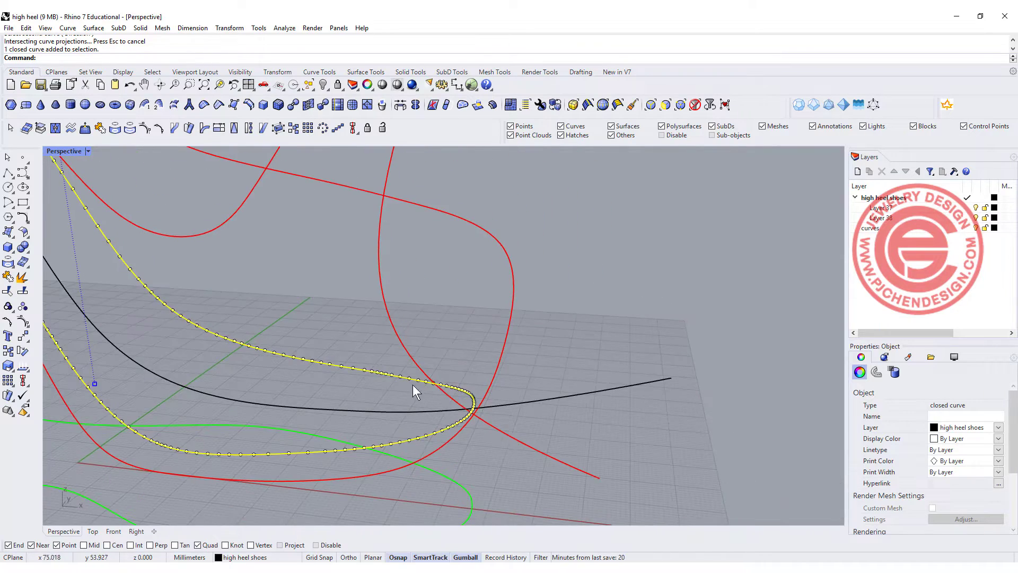
pyautogui.scroll(-12, 422, 394)
pyautogui.moveTo(479, 410); pyautogui.dragTo(513, 419, button='right')
pyautogui.moveTo(384, 317); pyautogui.dragTo(396, 331, button='right')
# Move the 3D sole outline along the X axis, clear of the original shoe curves.
pyautogui.moveTo(364, 297); pyautogui.dragTo(631, 309)
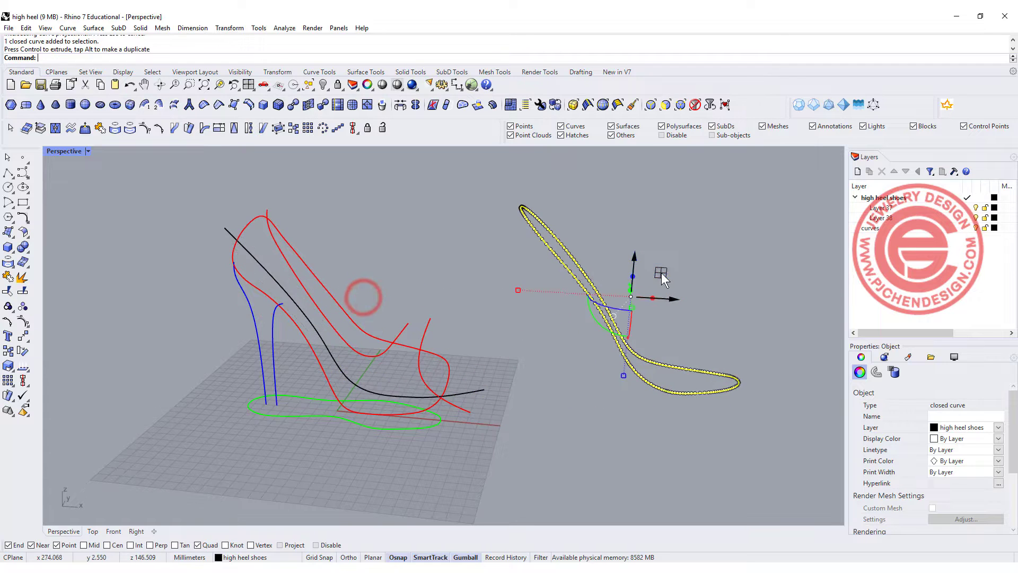
pyautogui.click(610, 413)
pyautogui.moveTo(611, 413); pyautogui.dragTo(527, 409, button='right')
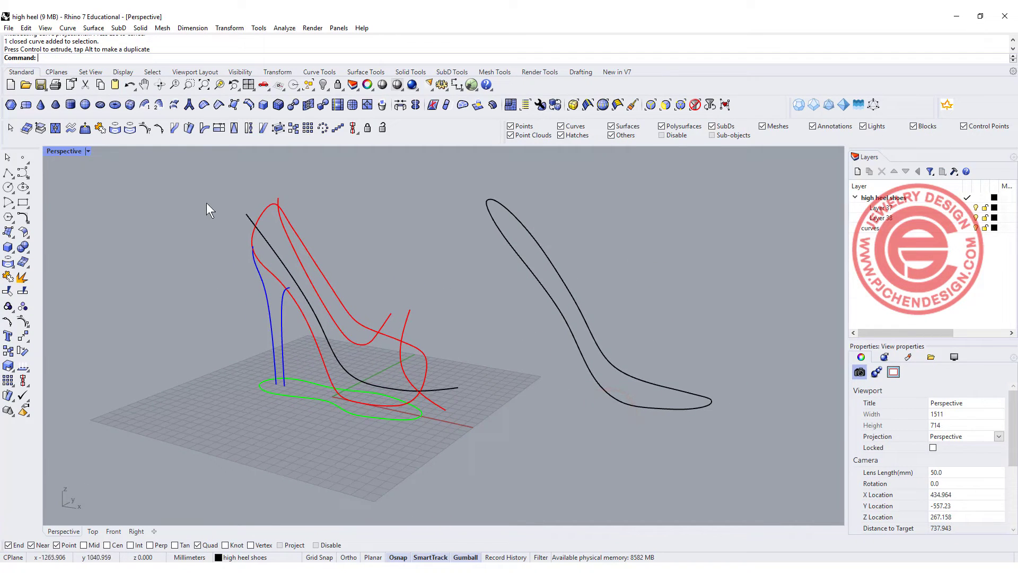
pyautogui.moveTo(441, 387); pyautogui.dragTo(492, 377, button='right')
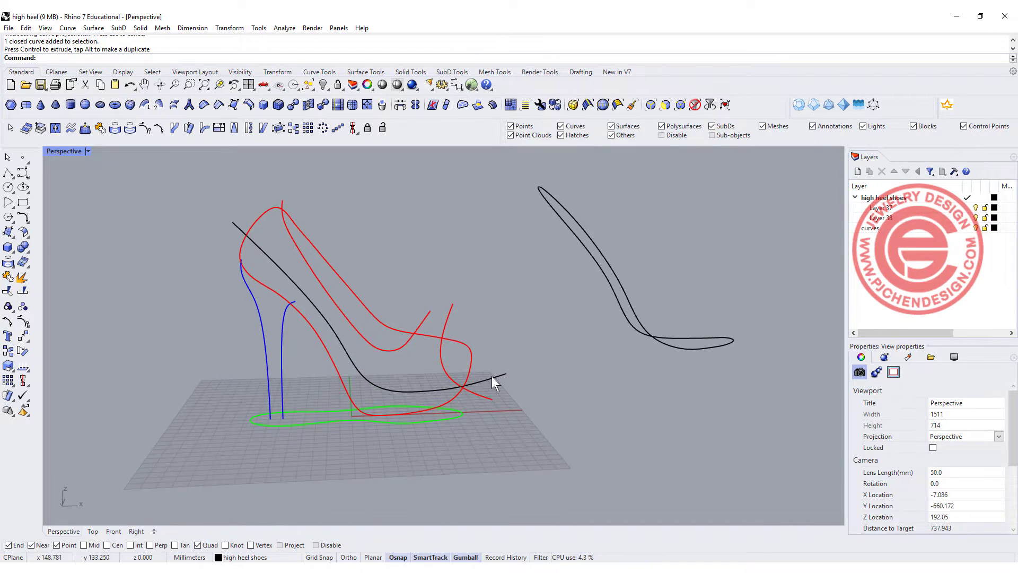
# Hide the open black side curve that runs through the middle of the shoe.
pyautogui.click(492, 376)
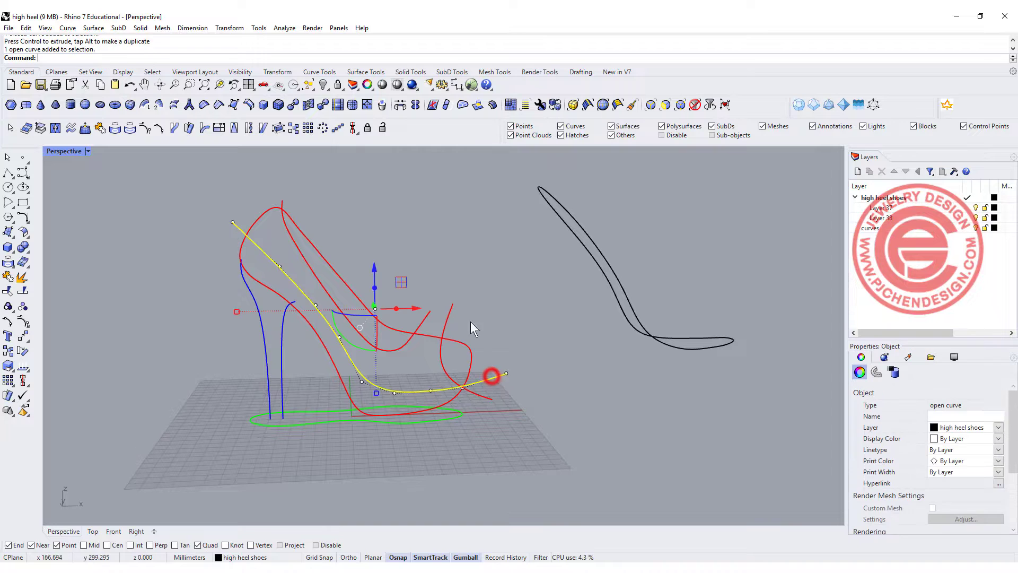
pyautogui.click(322, 84)
pyautogui.moveTo(549, 300); pyautogui.dragTo(534, 306, button='right')
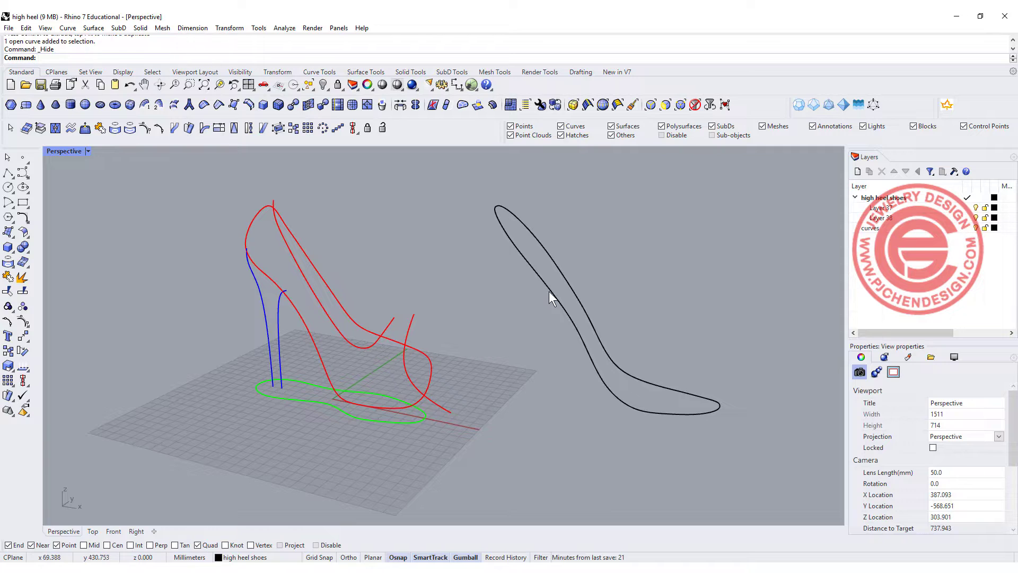
pyautogui.click(549, 290)
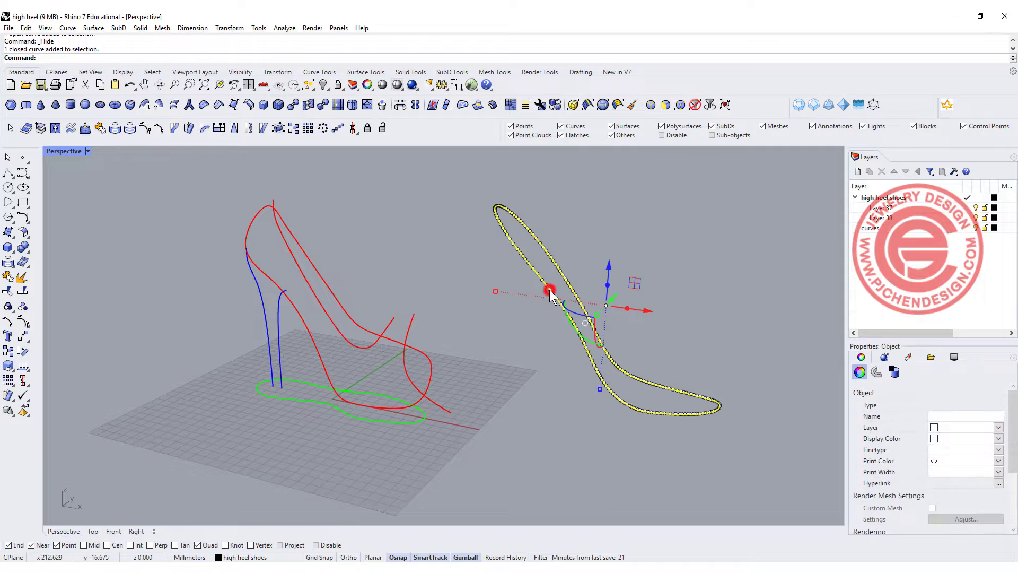
pyautogui.click(493, 199)
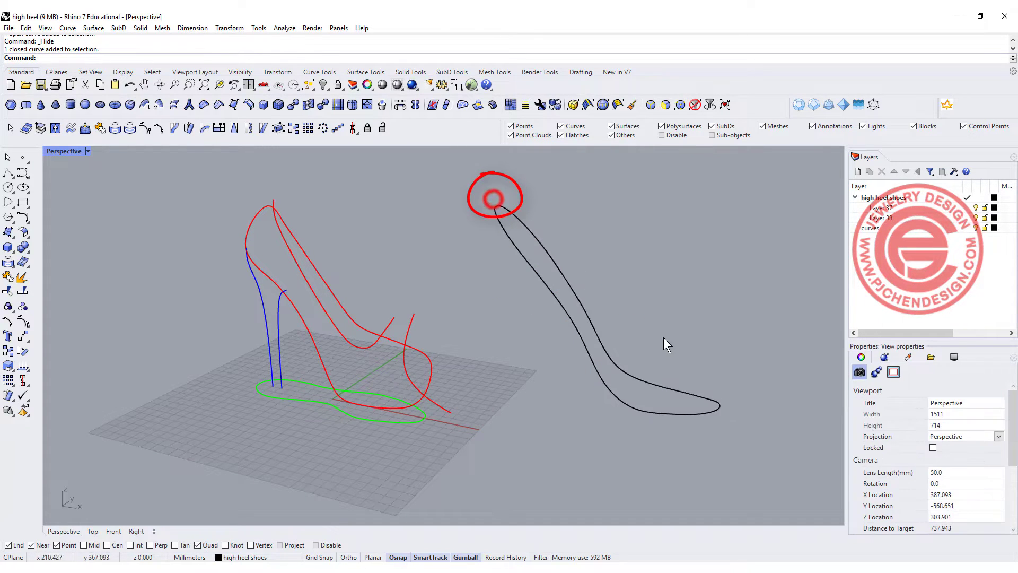
pyautogui.click(727, 405)
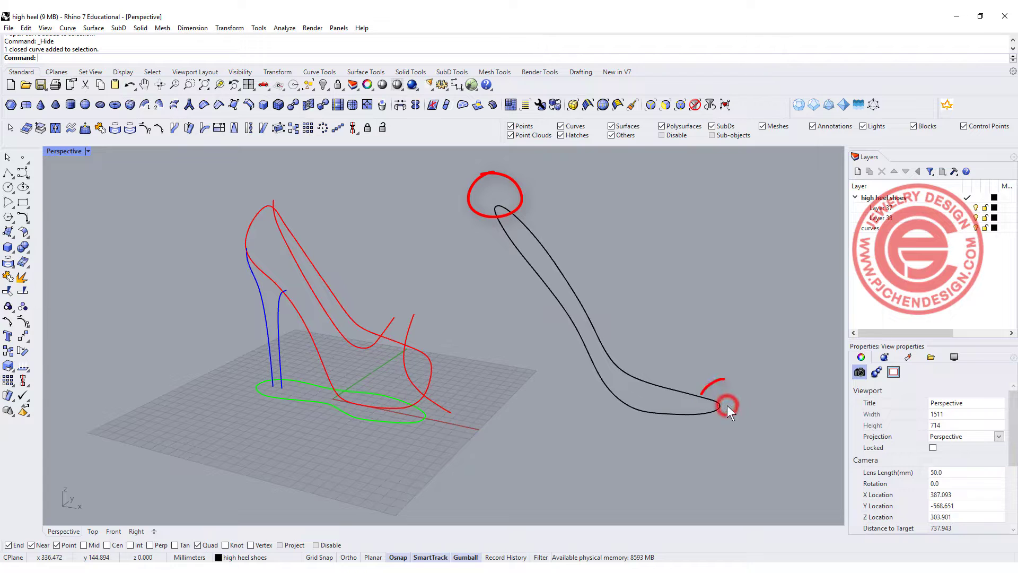
# Start Orient 2 Points on the 3D sole outline, with its heel end and toe end as the two reference points.
pyautogui.click(247, 232)
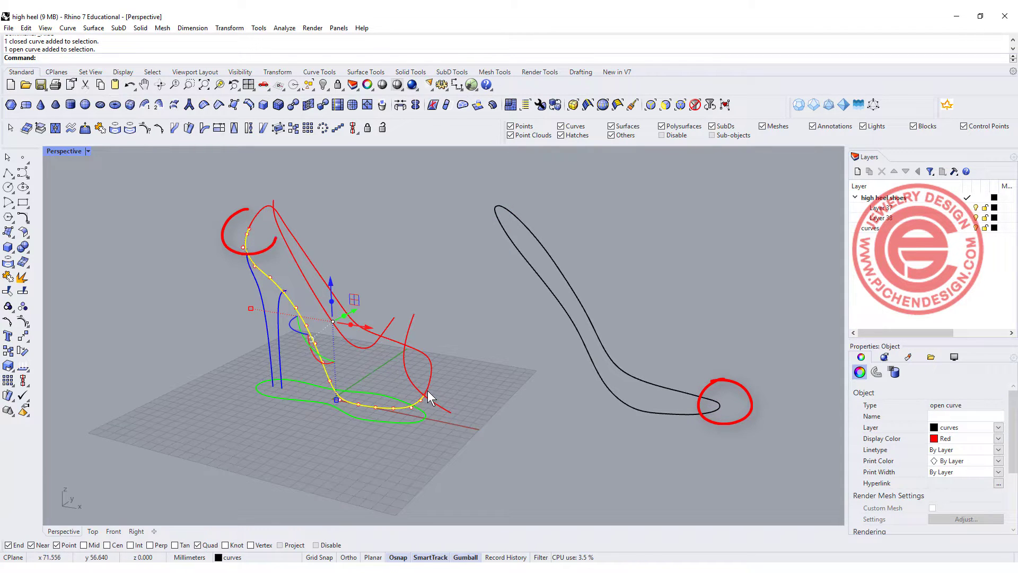
pyautogui.click(500, 311)
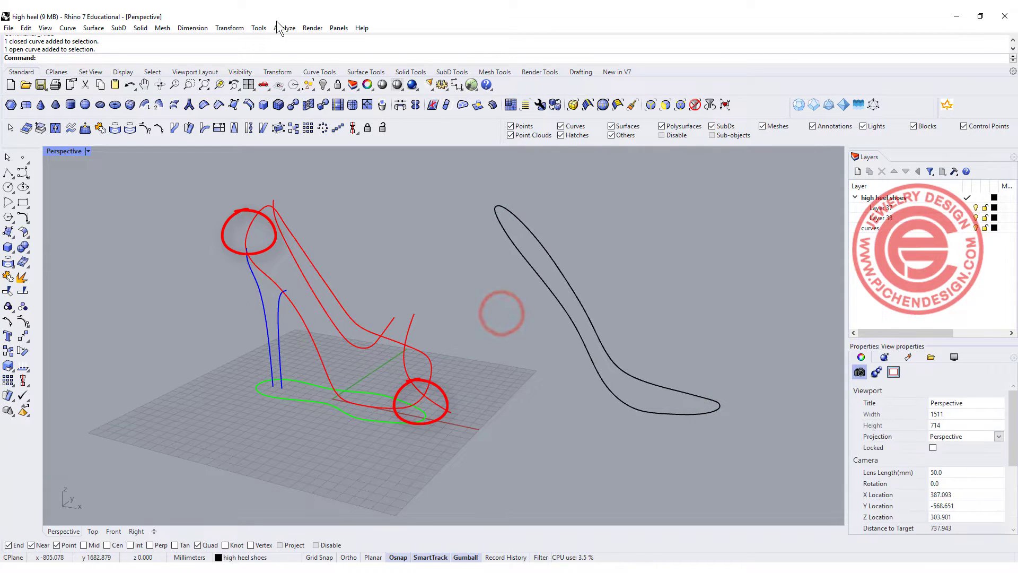
pyautogui.click(281, 28)
pyautogui.moveTo(234, 28)
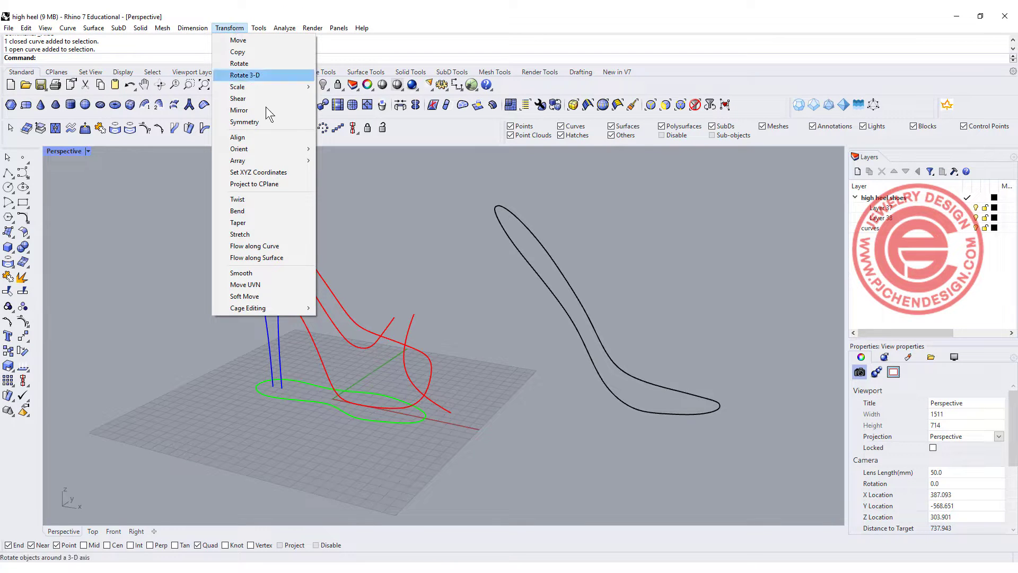
pyautogui.moveTo(281, 150)
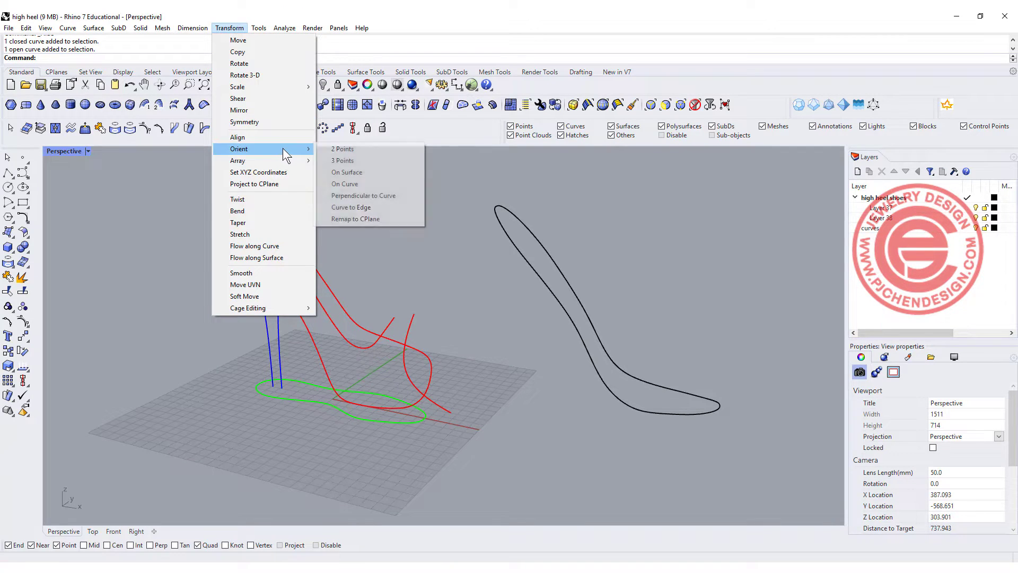
pyautogui.click(339, 149)
pyautogui.click(498, 224)
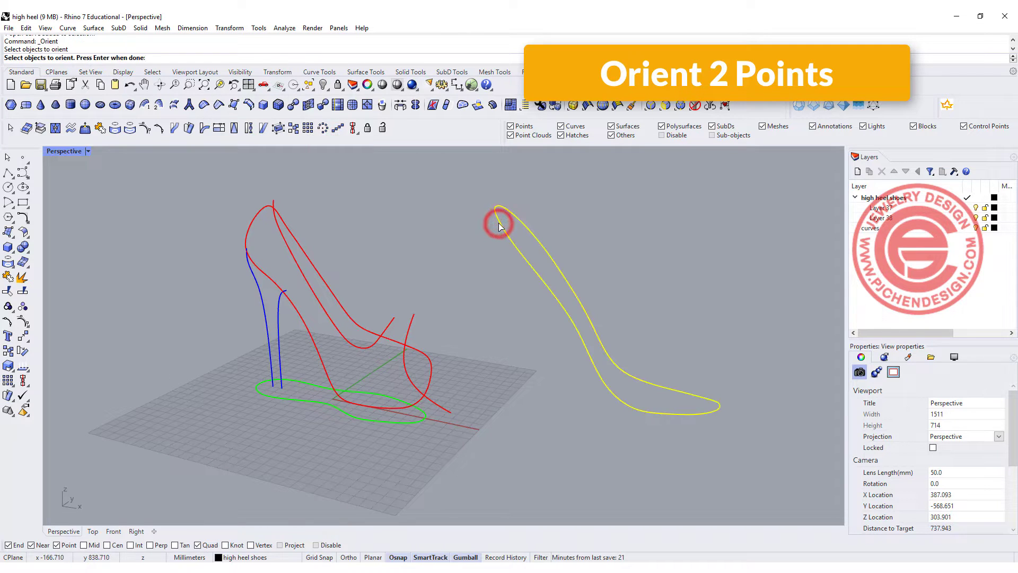
pyautogui.press('Return')
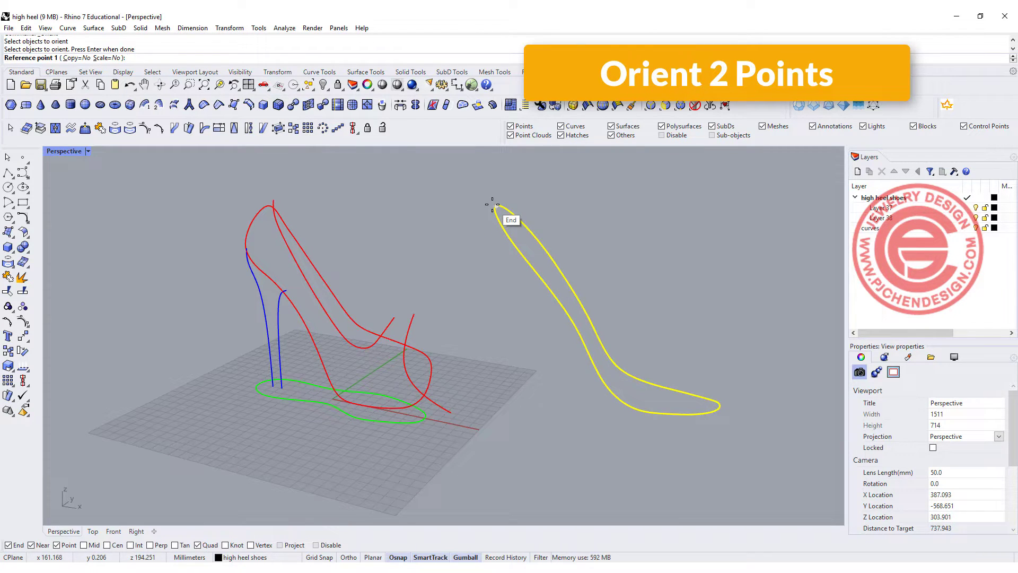
pyautogui.click(493, 206)
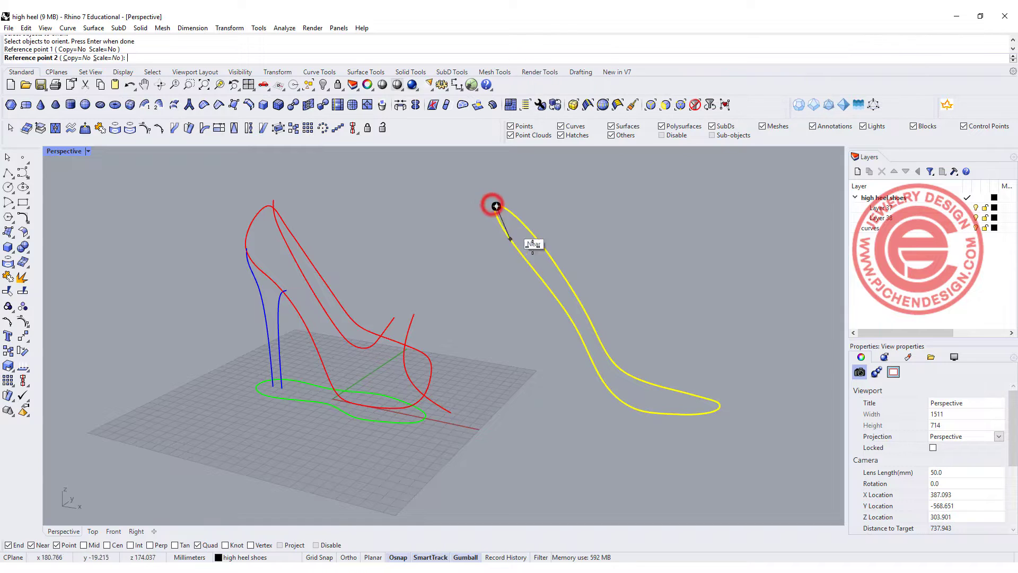
pyautogui.click(722, 407)
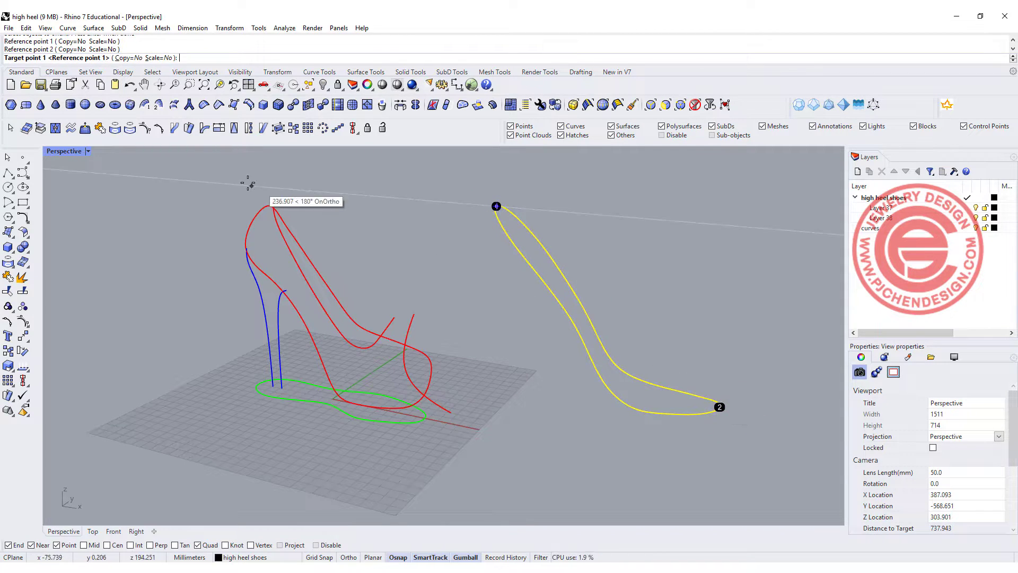
# Fit the sole outline with 3D scaling to the heel and toe endpoints where the upper and lower red profile curves meet.
pyautogui.click(248, 227)
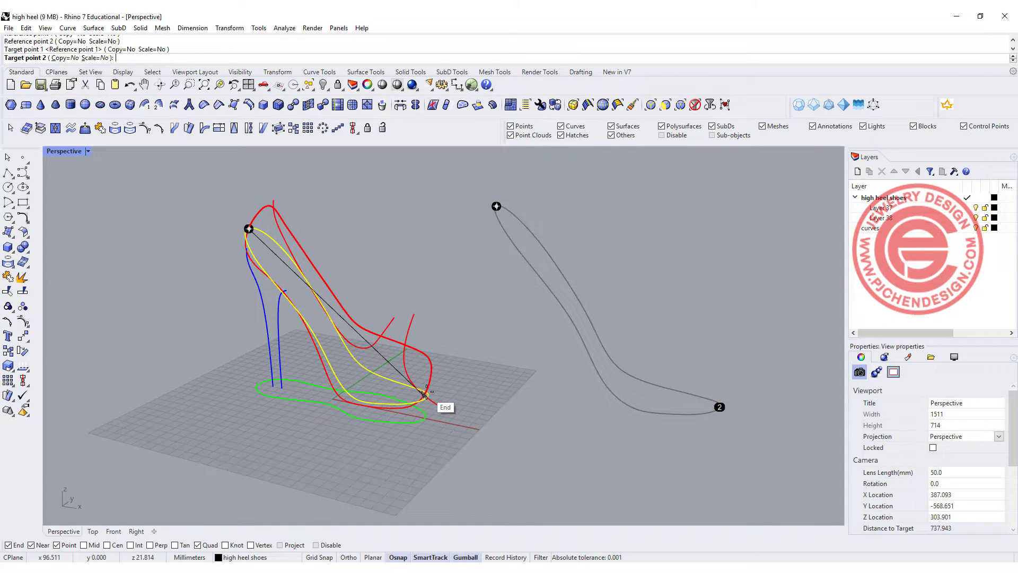
pyautogui.scroll(4, 426, 394)
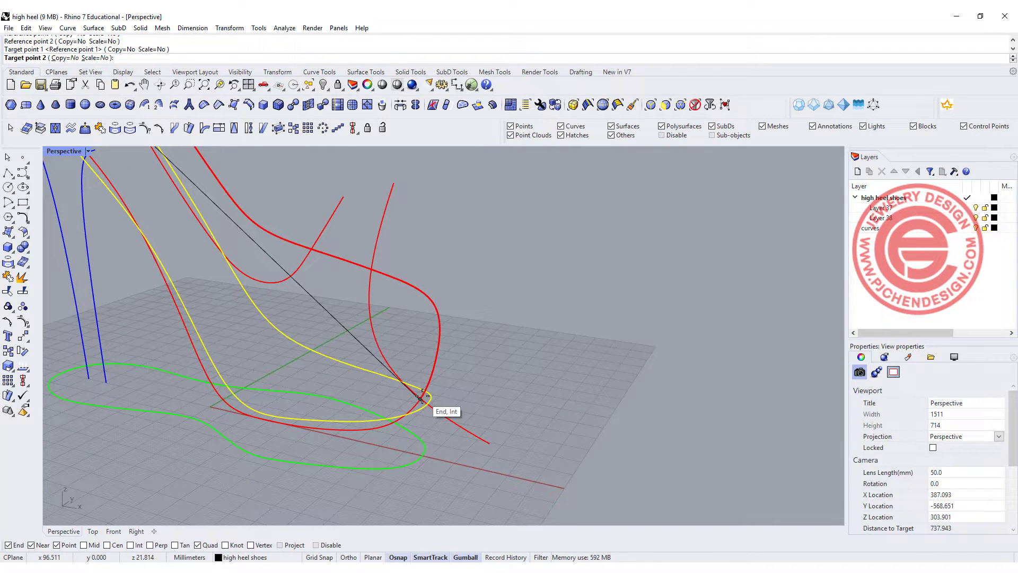
pyautogui.scroll(-1, 420, 397)
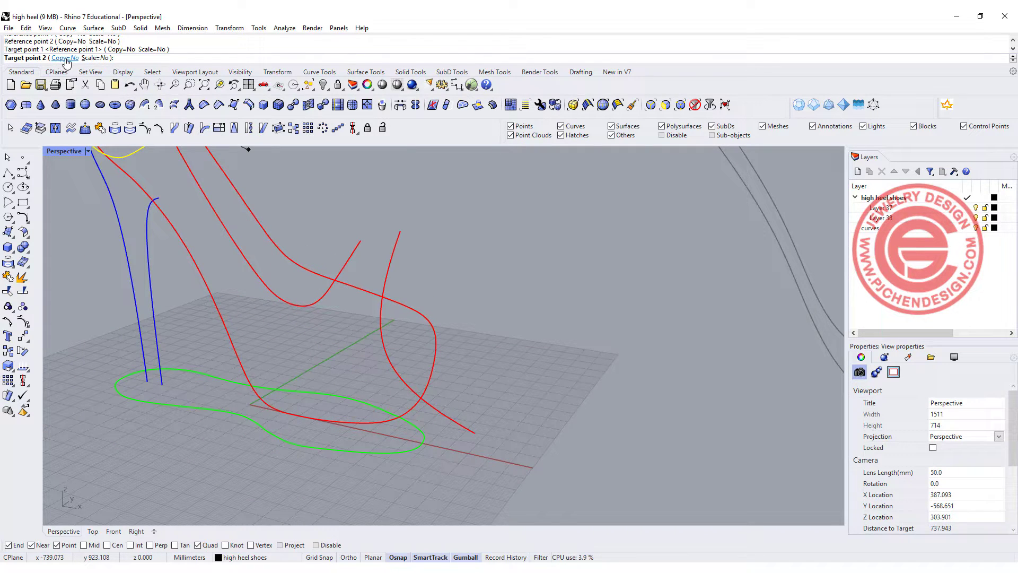
pyautogui.click(90, 58)
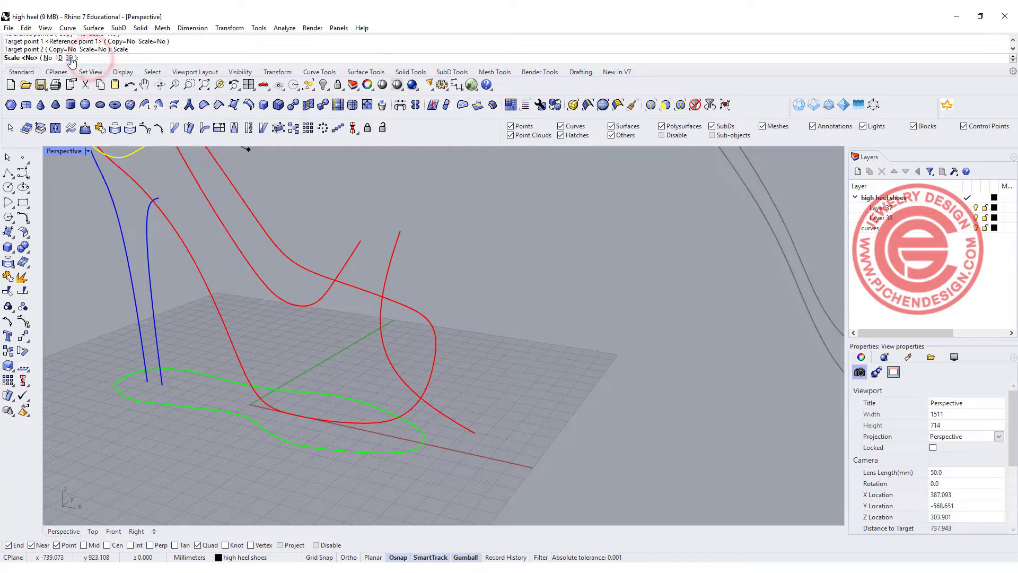
pyautogui.click(69, 58)
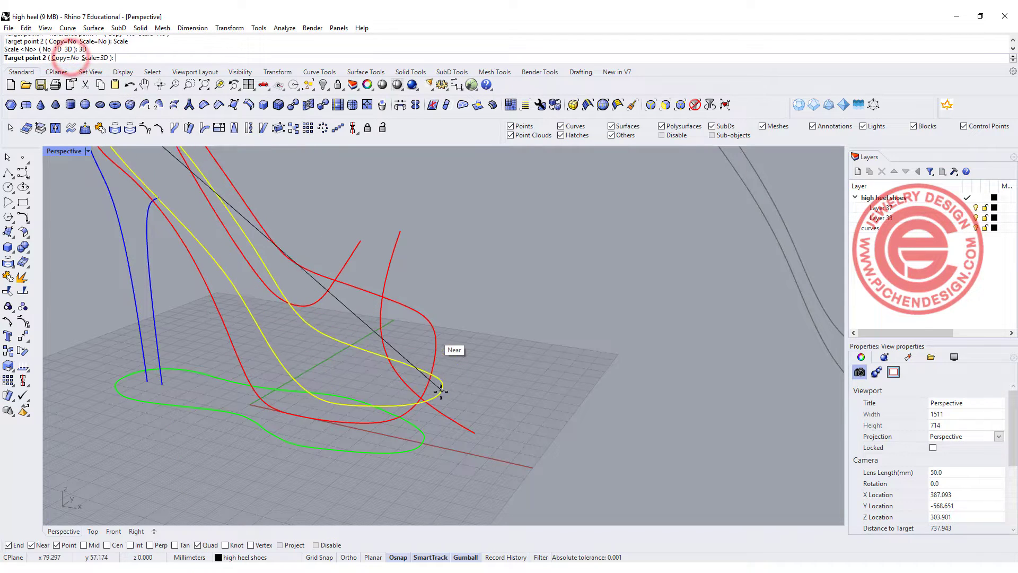
pyautogui.click(420, 397)
# Examine how the fitted sole outline meets the red profile curves at the heel and toe.
pyautogui.scroll(-6, 469, 389)
pyautogui.moveTo(469, 387); pyautogui.dragTo(597, 362, button='right')
pyautogui.scroll(5, 350, 252)
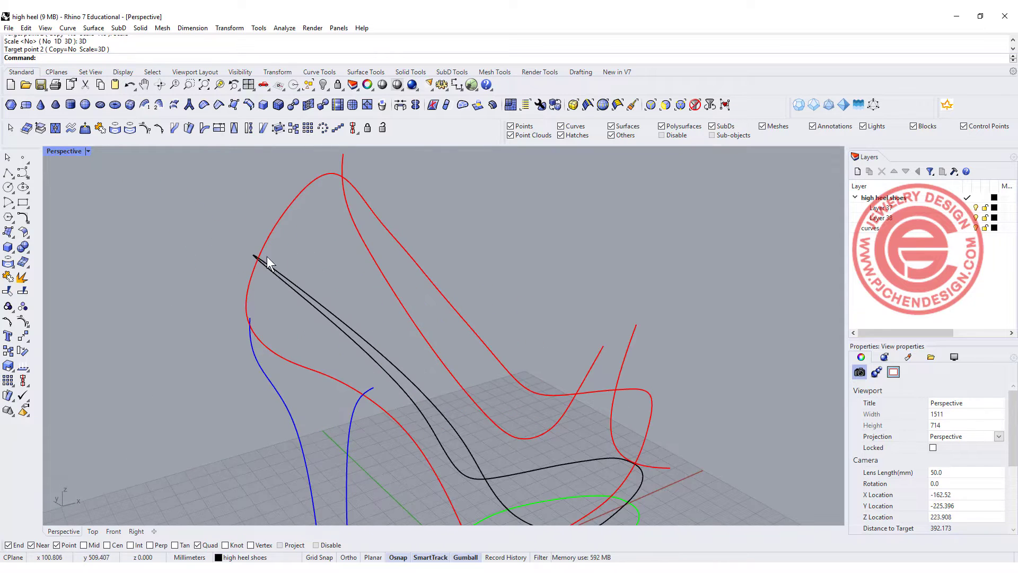
pyautogui.scroll(-4, 266, 260)
pyautogui.click(268, 268)
pyautogui.click(275, 245)
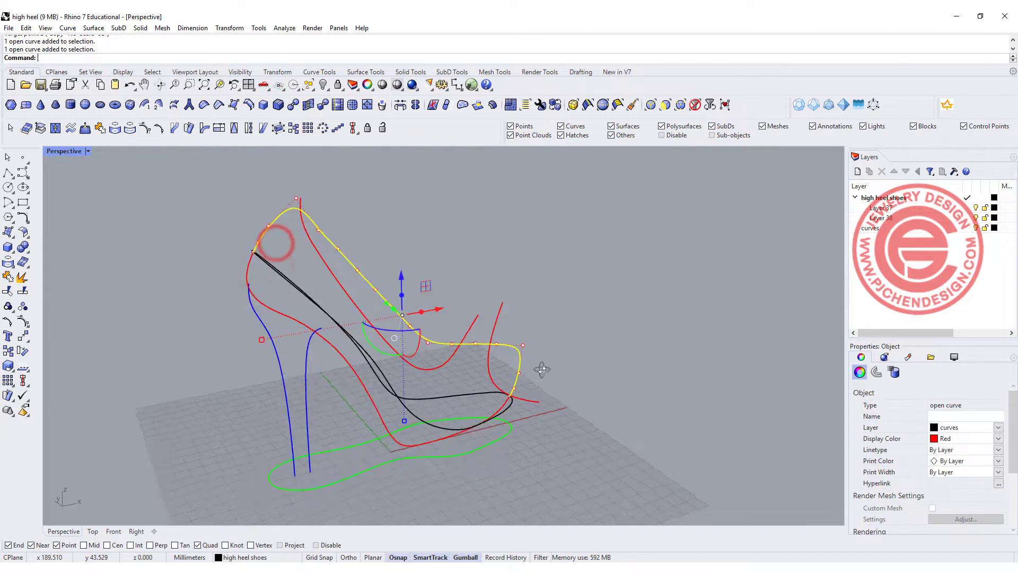
pyautogui.moveTo(542, 369); pyautogui.dragTo(444, 371, button='right')
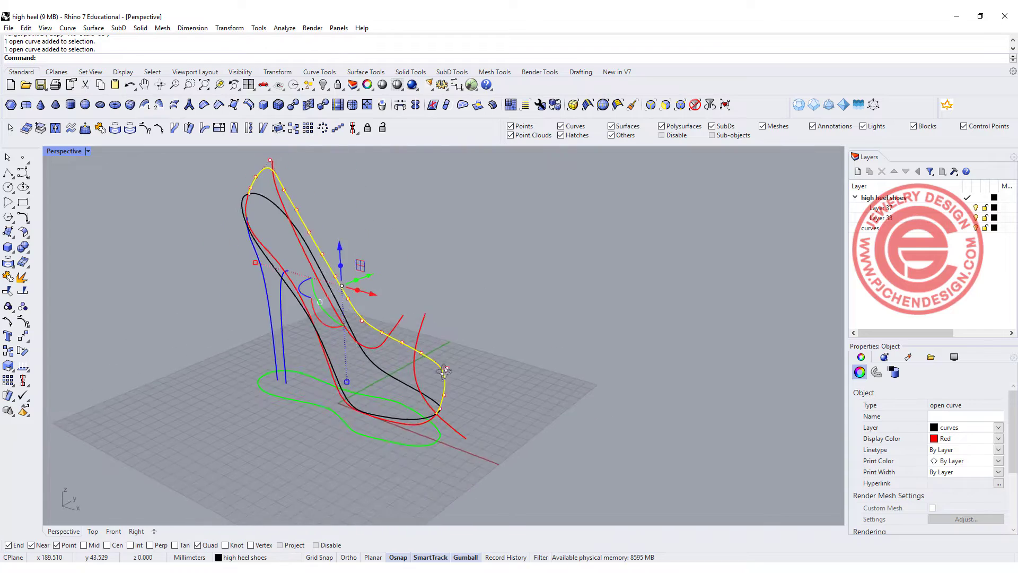
# Split the closed sole outline into two halves, using the upper red profile curve as the cutting object.
pyautogui.scroll(5, 444, 371)
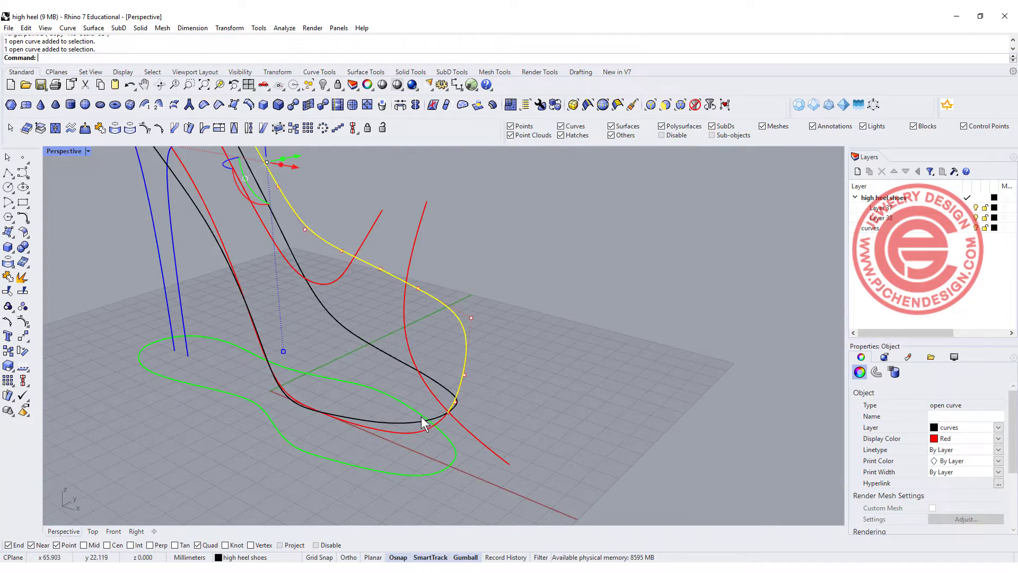
pyautogui.click(447, 395)
pyautogui.click(447, 398)
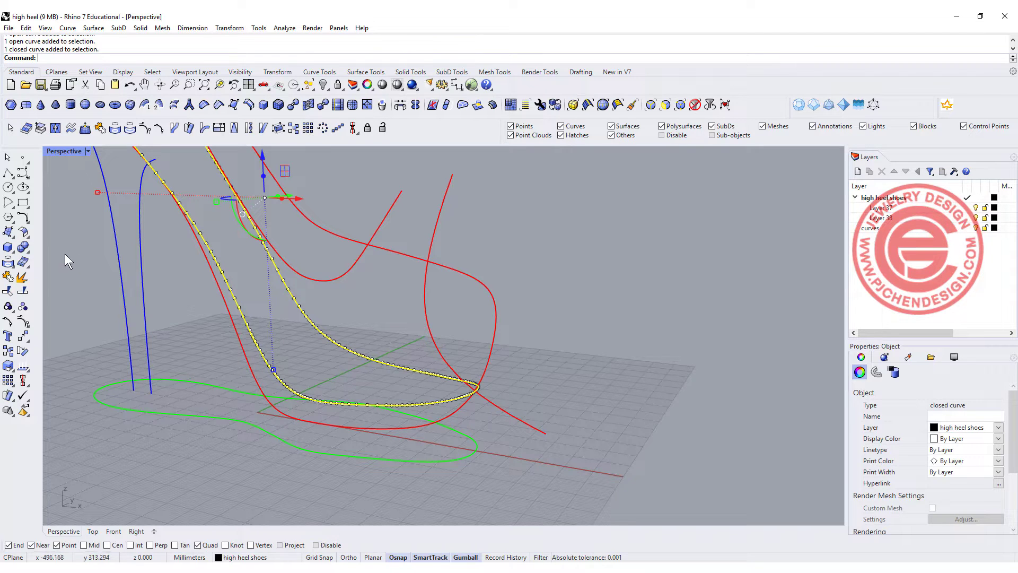
pyautogui.click(23, 291)
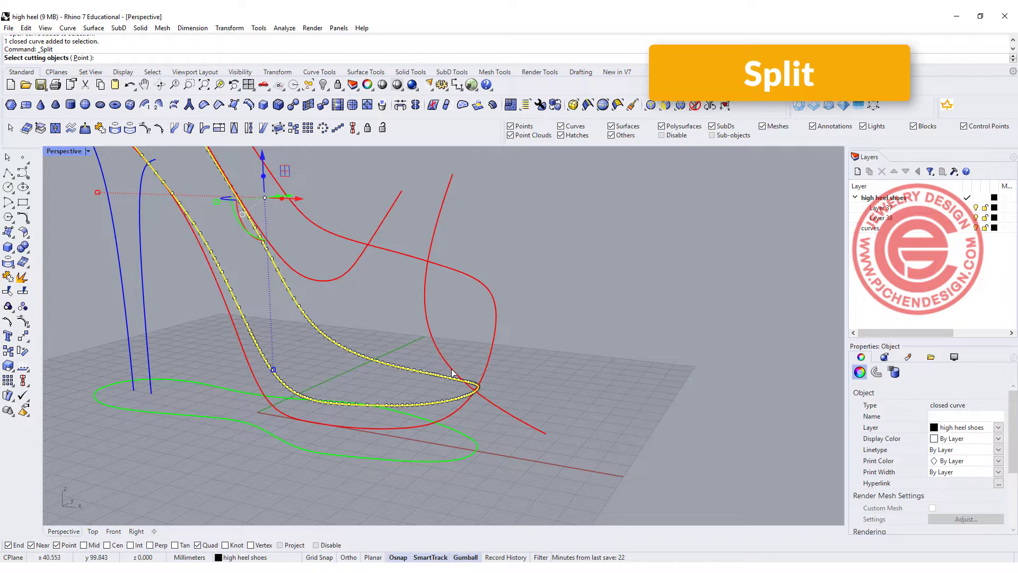
pyautogui.moveTo(452, 373); pyautogui.dragTo(545, 365, button='right')
pyautogui.click(536, 347)
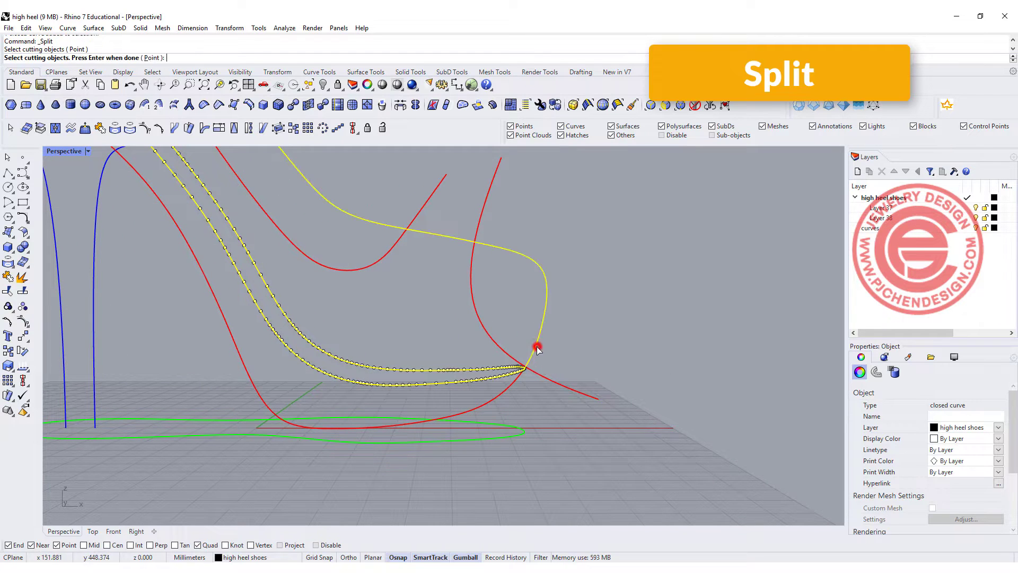
pyautogui.scroll(-3, 536, 348)
pyautogui.rightClick(590, 373)
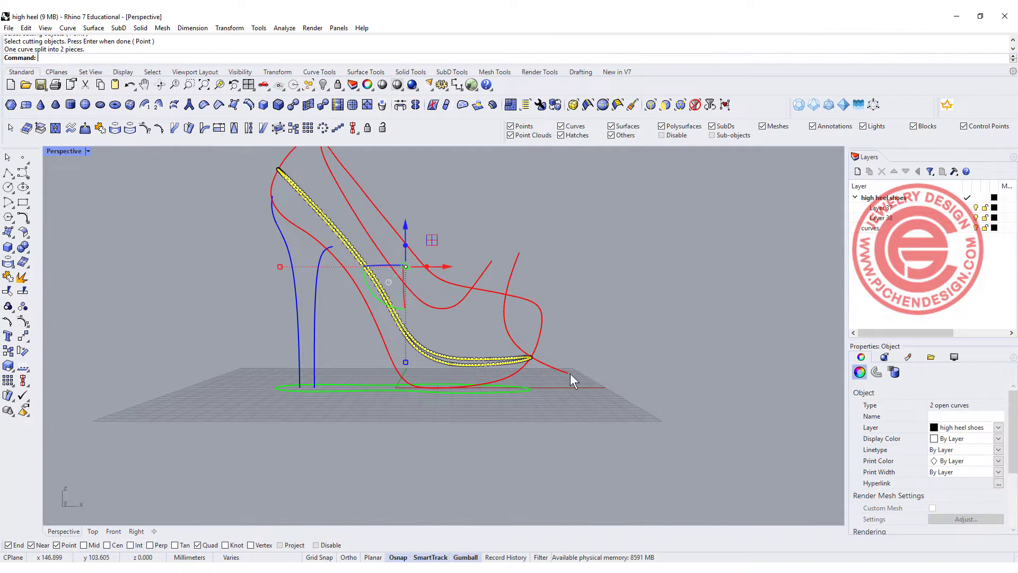
# Check the two halves of the split sole outline by selecting them individually.
pyautogui.moveTo(570, 375); pyautogui.dragTo(488, 414, button='right')
pyautogui.click(525, 433)
pyautogui.click(473, 388)
pyautogui.click(473, 387)
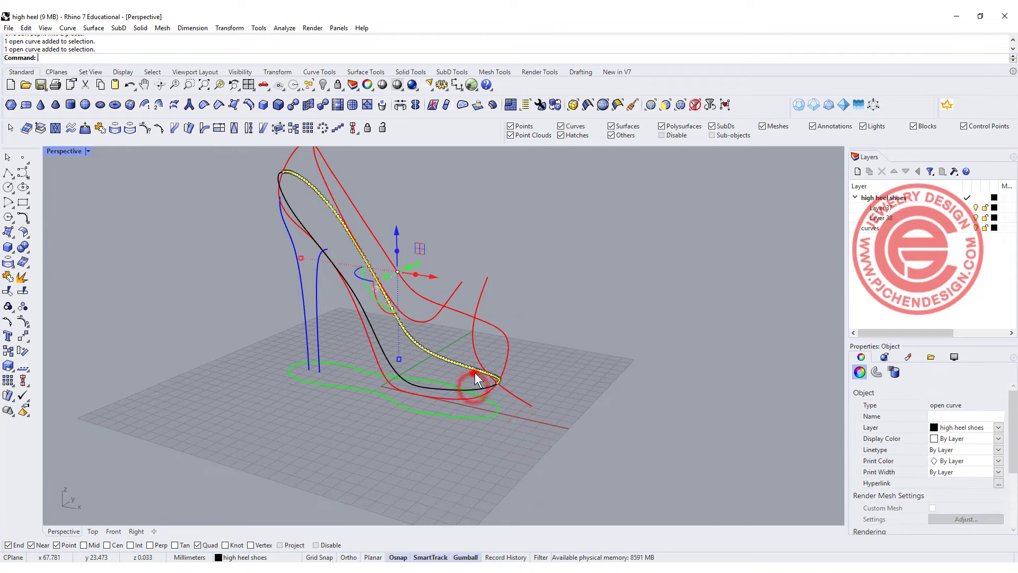
pyautogui.click(563, 383)
pyautogui.moveTo(563, 382); pyautogui.dragTo(620, 404, button='right')
pyautogui.scroll(5, 508, 329)
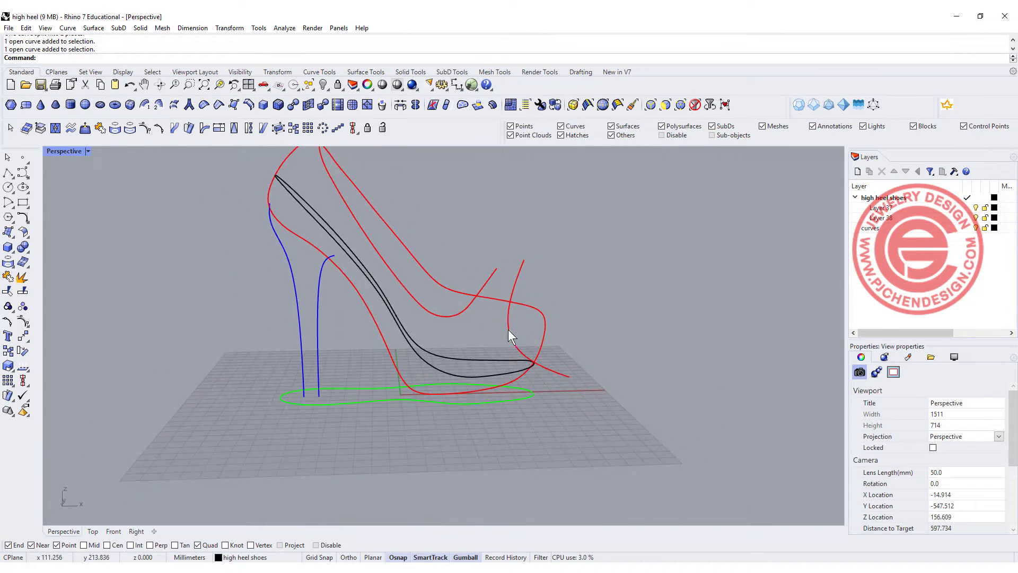
# Hide the two red opening curves, the one at the foot opening and the one at the toe.
pyautogui.click(510, 328)
pyautogui.keyDown('shift'); pyautogui.click(447, 295); pyautogui.keyUp('shift')
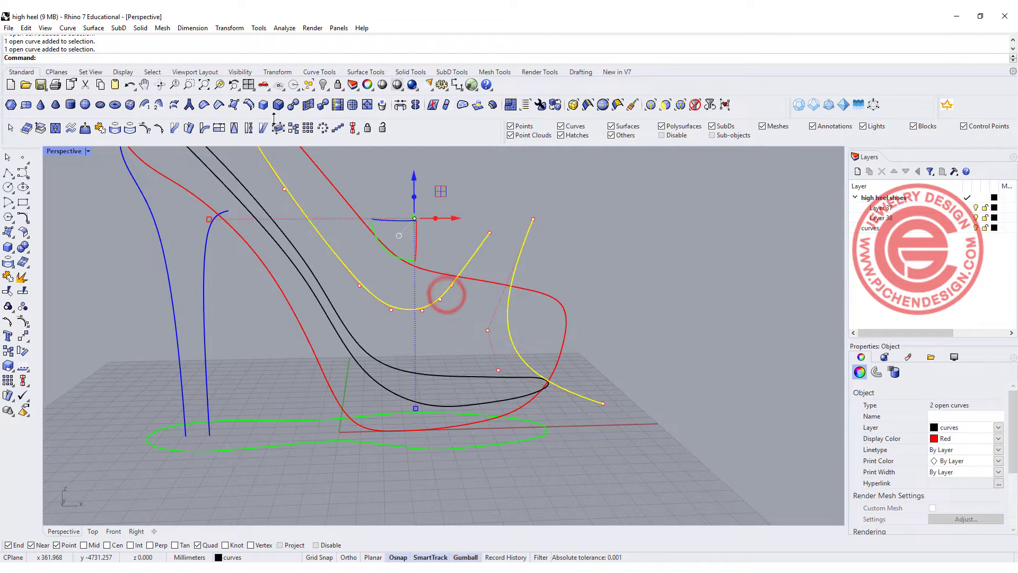
pyautogui.click(323, 85)
# Loft the shoe body through the two red profile curves and the two black sole outline halves, taken in order around the shoe.
pyautogui.moveTo(625, 307); pyautogui.dragTo(528, 373, button='right')
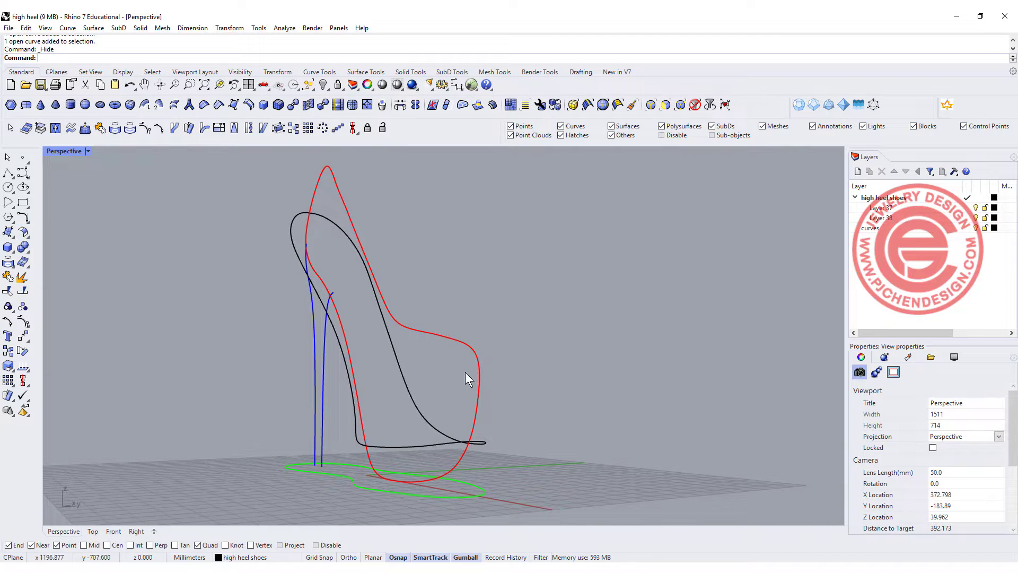
pyautogui.moveTo(465, 377); pyautogui.dragTo(582, 401, button='right')
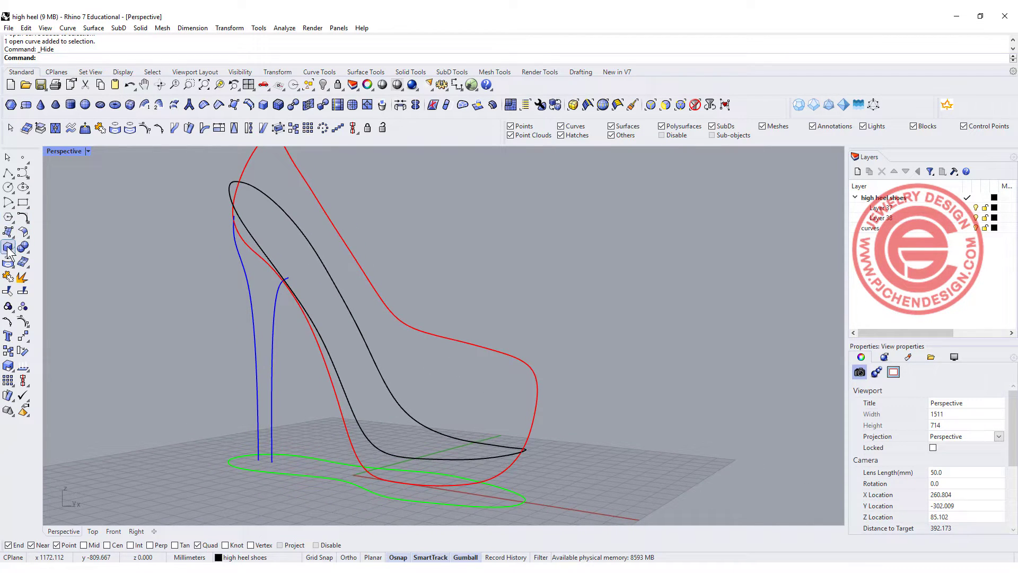
pyautogui.click(12, 236)
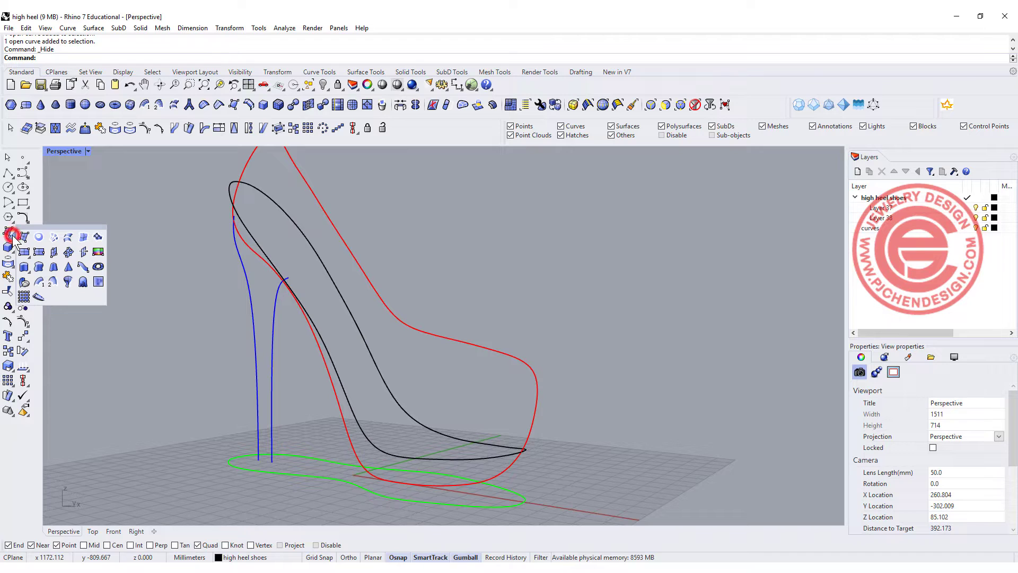
pyautogui.click(68, 237)
pyautogui.keyDown('shift'); pyautogui.moveTo(546, 456); pyautogui.dragTo(490, 376, button='right'); pyautogui.keyUp('shift')
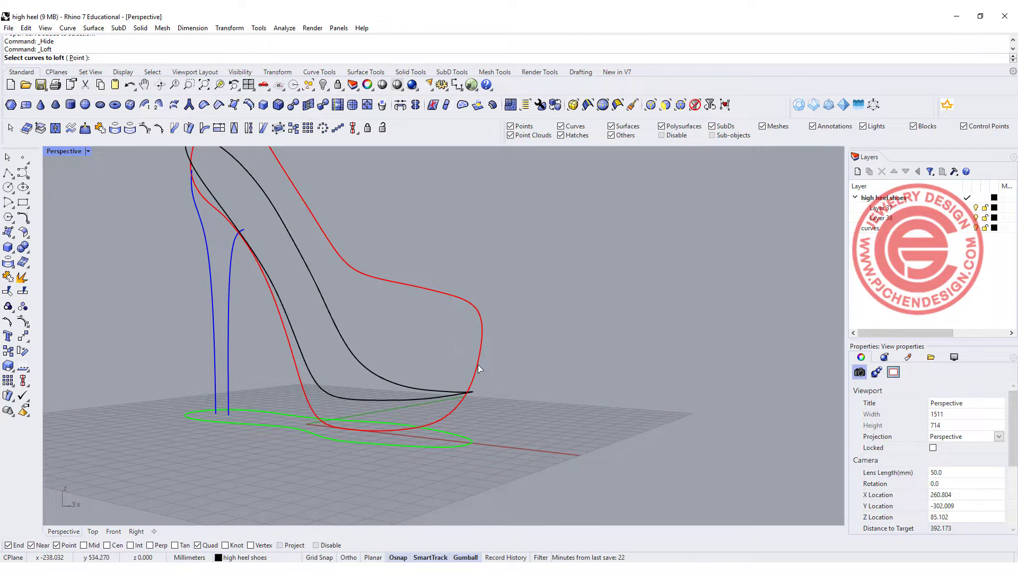
pyautogui.moveTo(477, 370); pyautogui.dragTo(502, 370, button='right')
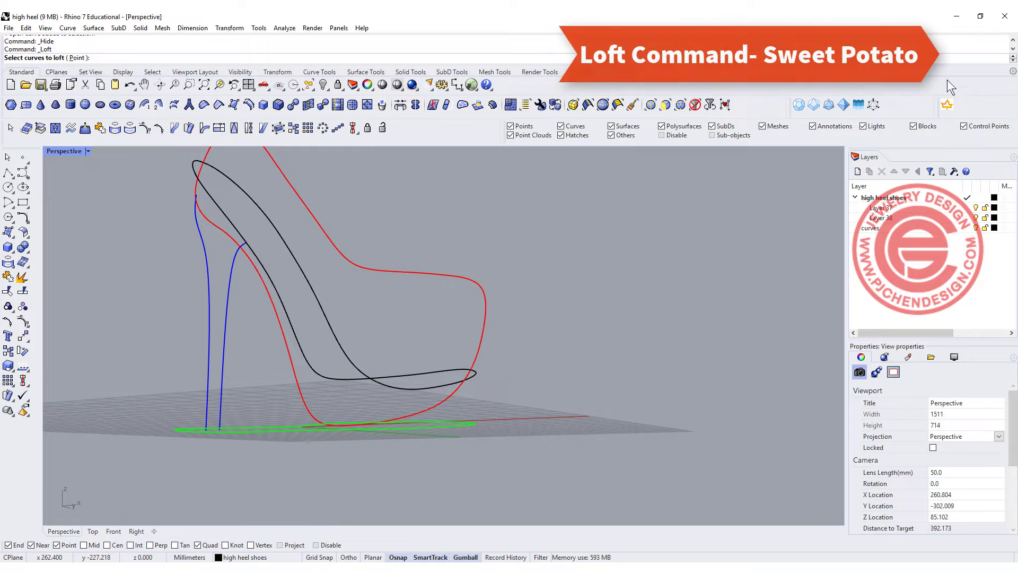
pyautogui.click(946, 28)
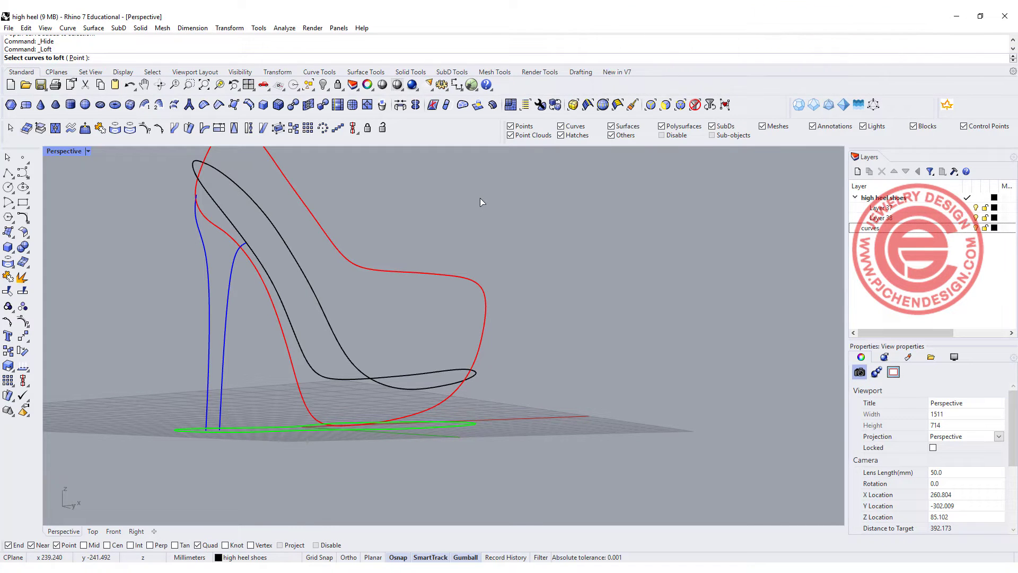
pyautogui.moveTo(477, 363); pyautogui.dragTo(433, 427, button='right')
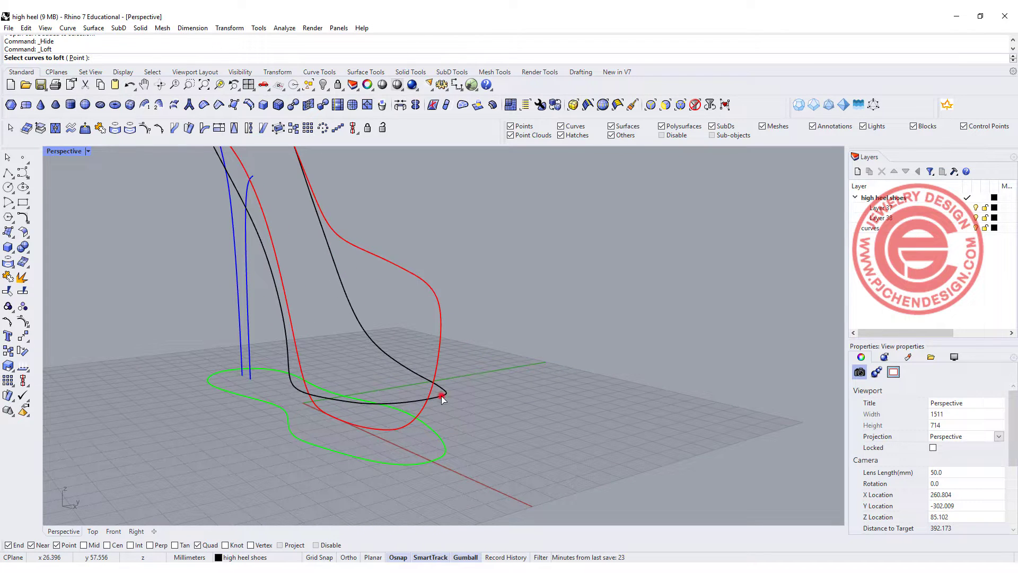
pyautogui.click(439, 393)
pyautogui.click(429, 391)
pyautogui.click(419, 399)
pyautogui.click(427, 406)
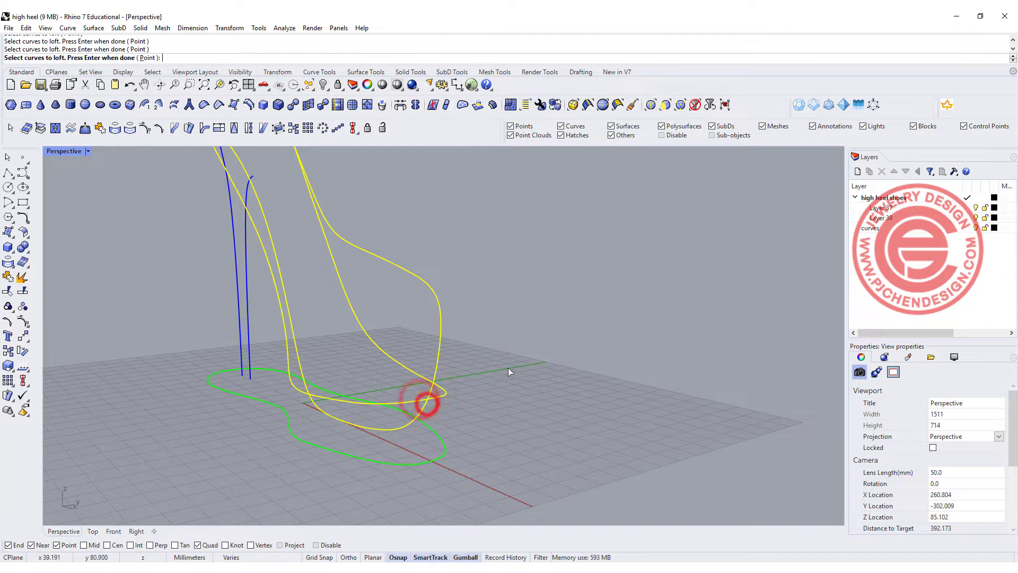
pyautogui.press('Return')
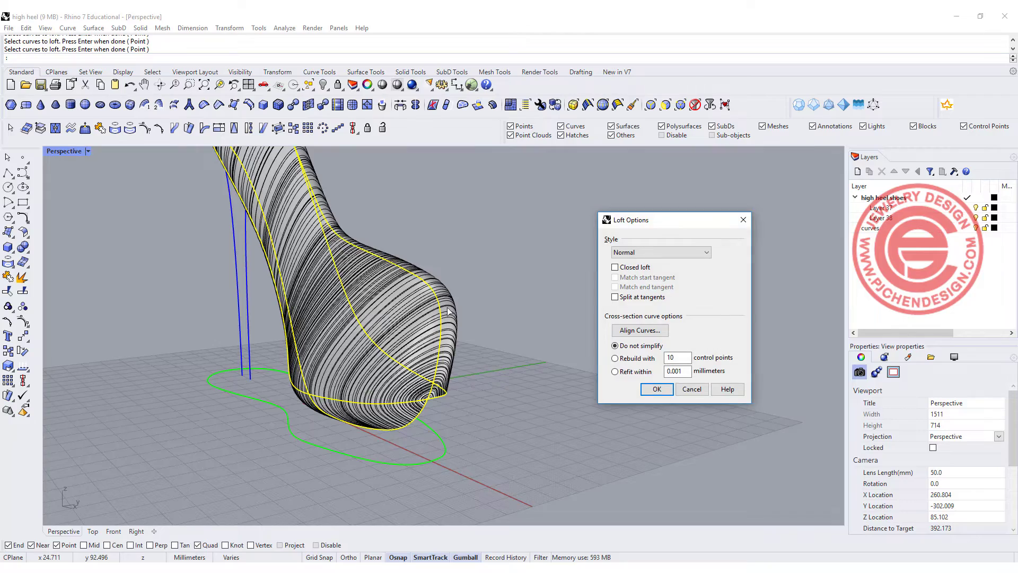
# Create the loft with Normal style and unsimplified cross-section curves, and move the surface aside along X, clear of the curves.
pyautogui.moveTo(448, 309); pyautogui.dragTo(497, 342, button='right')
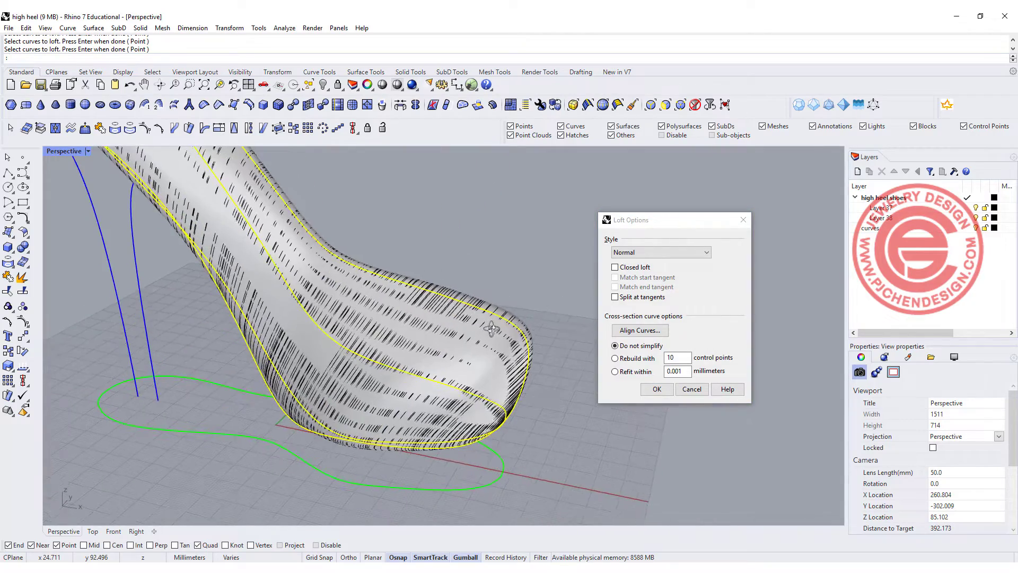
pyautogui.moveTo(330, 272); pyautogui.dragTo(327, 313, button='right')
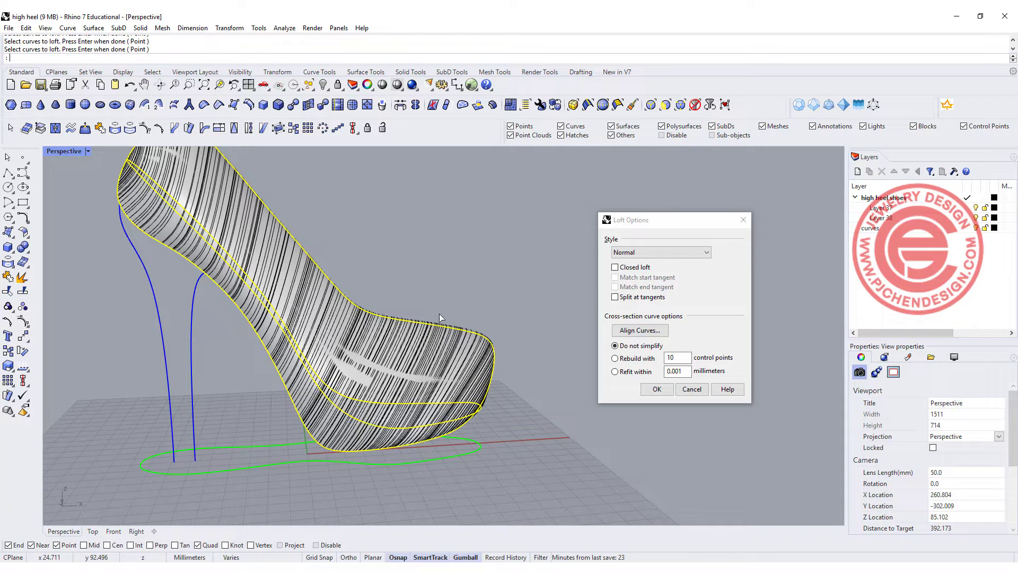
pyautogui.click(655, 390)
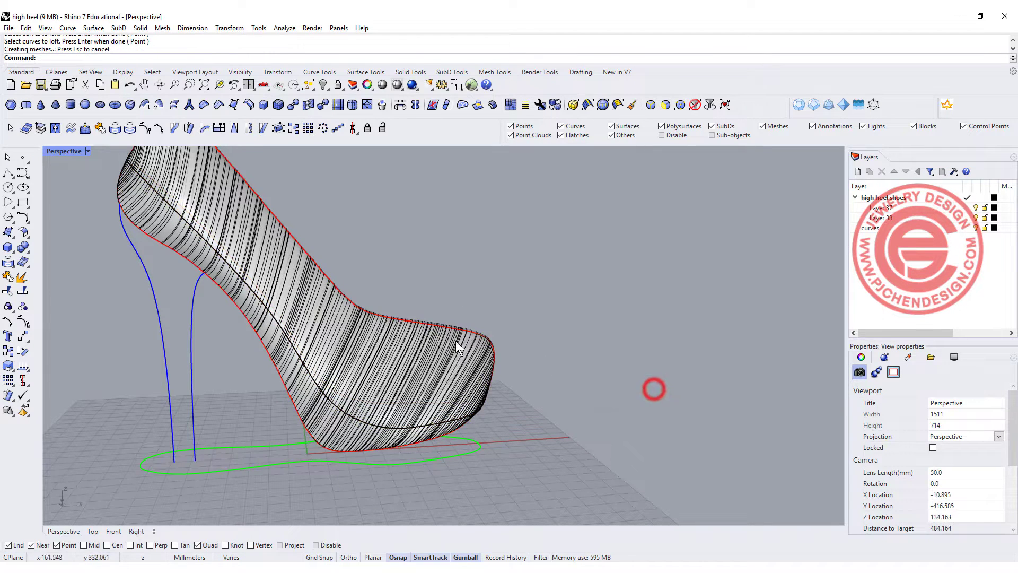
pyautogui.scroll(-3, 450, 353)
pyautogui.moveTo(421, 328); pyautogui.dragTo(579, 363)
pyautogui.scroll(3, 419, 363)
# Compare the control point density of the red profile curves with that of a black sole half, and examine the lofted surface's isocurves.
pyautogui.click(468, 342)
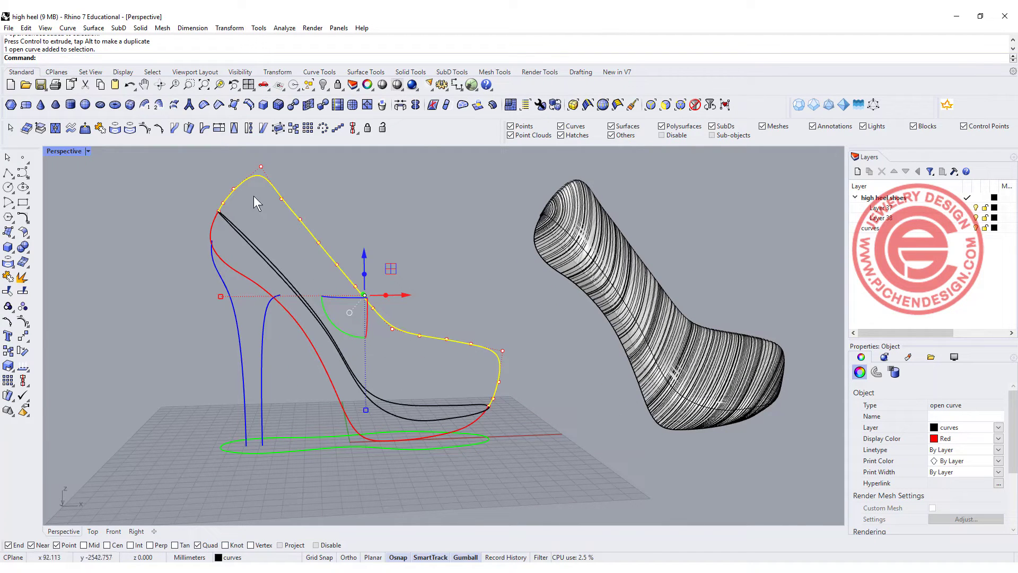
pyautogui.click(431, 437)
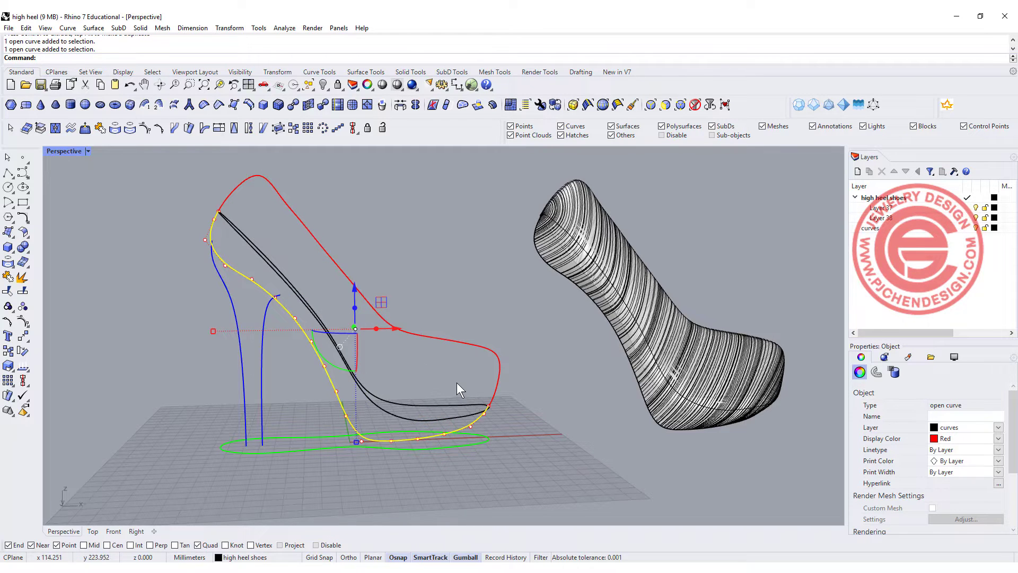
pyautogui.scroll(3, 427, 389)
pyautogui.click(440, 423)
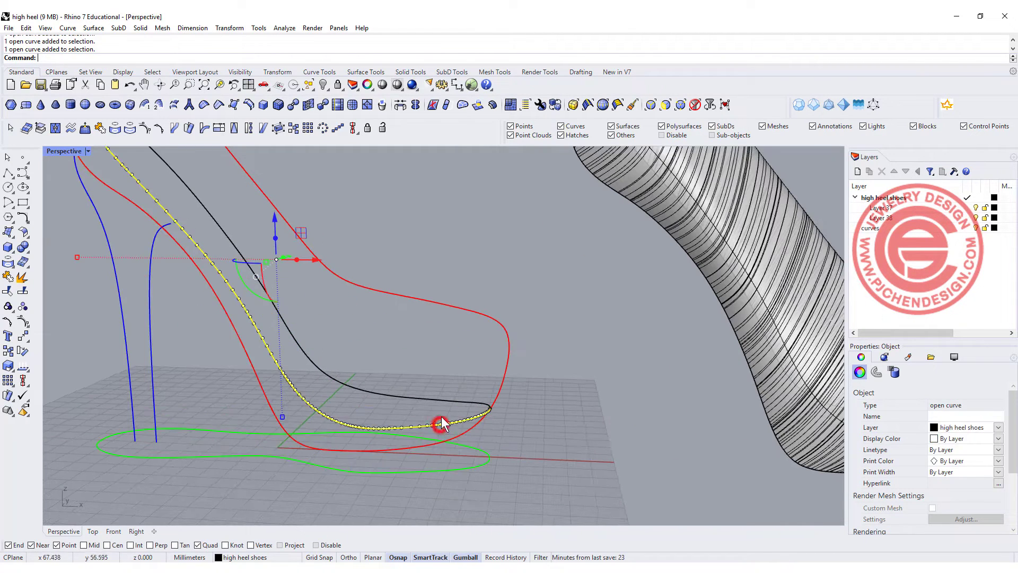
pyautogui.scroll(-1, 441, 420)
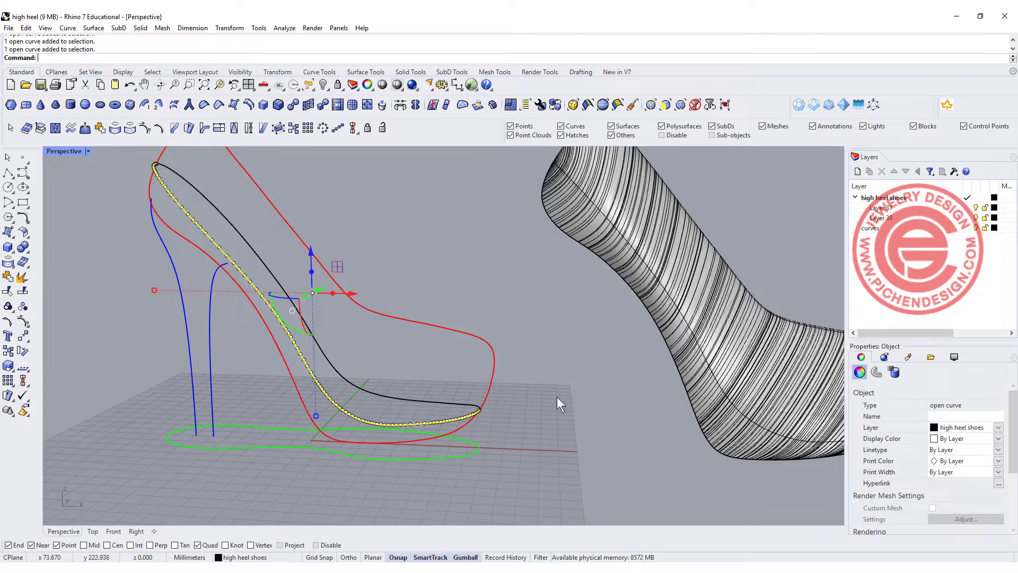
pyautogui.scroll(-4, 695, 434)
pyautogui.keyDown('shift'); pyautogui.moveTo(697, 434); pyautogui.dragTo(547, 392, button='right'); pyautogui.keyUp('shift')
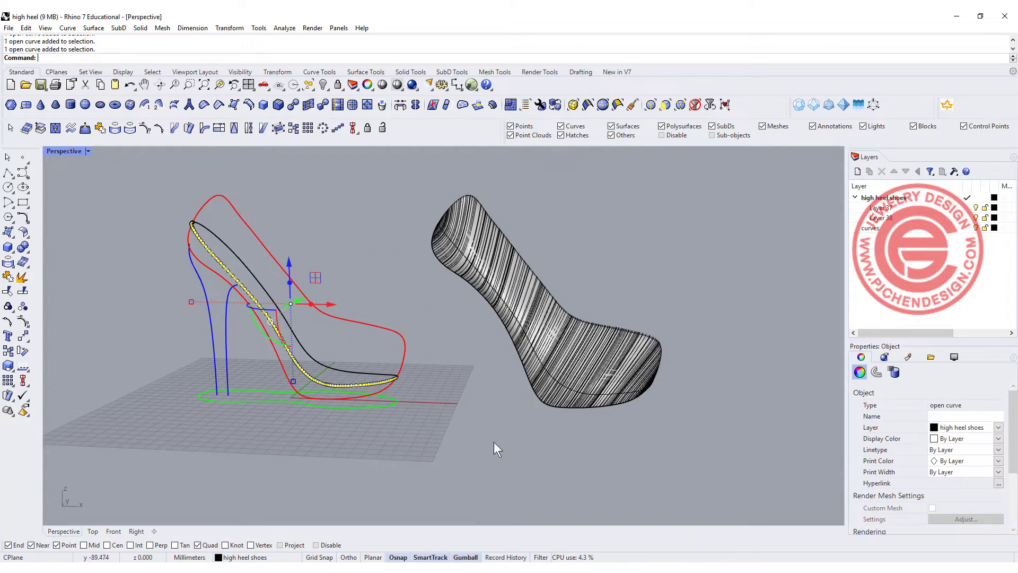
# Rebuild both black sole outline halves with 18 points and degree 3, deleting the input and preserving end tangent directions, after checking the fit from above.
pyautogui.scroll(4, 402, 371)
pyautogui.click(339, 389)
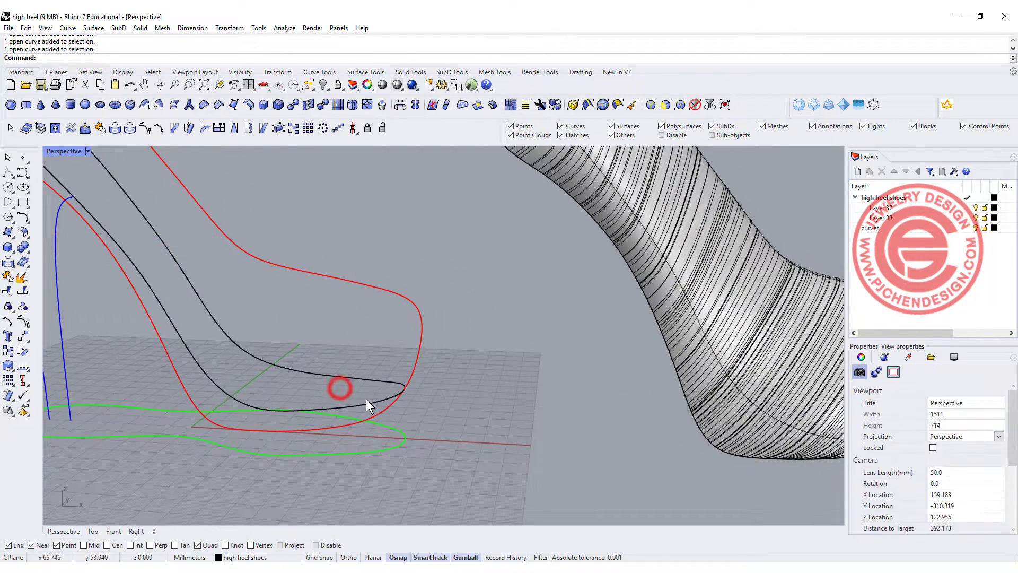
pyautogui.click(378, 401)
pyautogui.keyDown('shift'); pyautogui.click(392, 384); pyautogui.keyUp('shift')
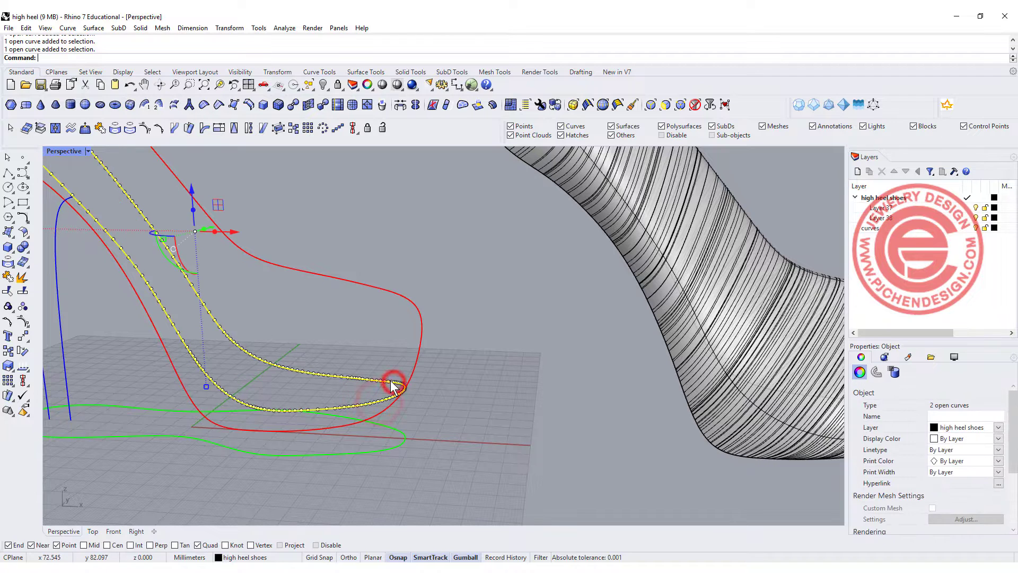
pyautogui.write('rebuild')
pyautogui.press('Return')
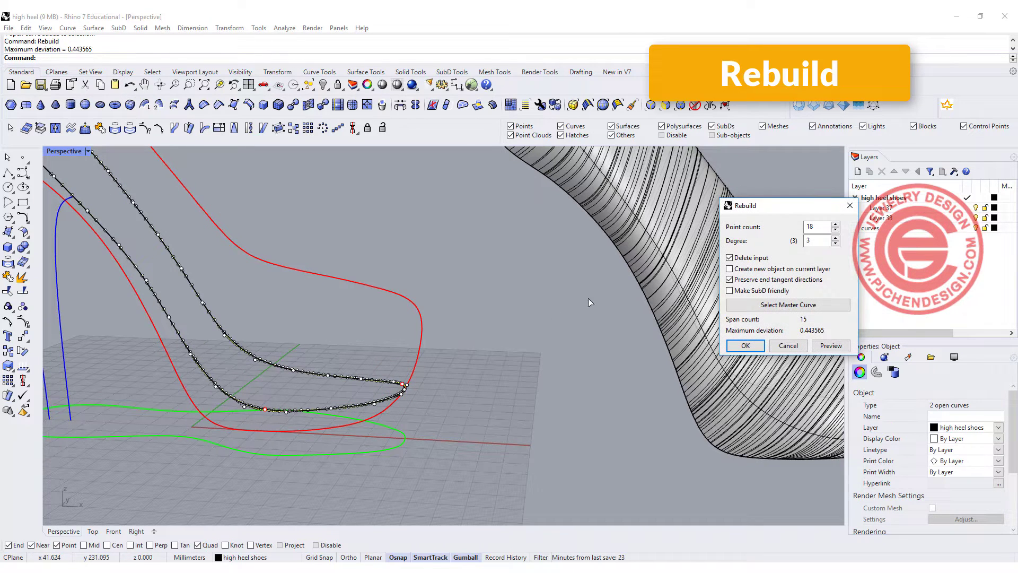
pyautogui.scroll(-5, 352, 295)
pyautogui.doubleClick(62, 152)
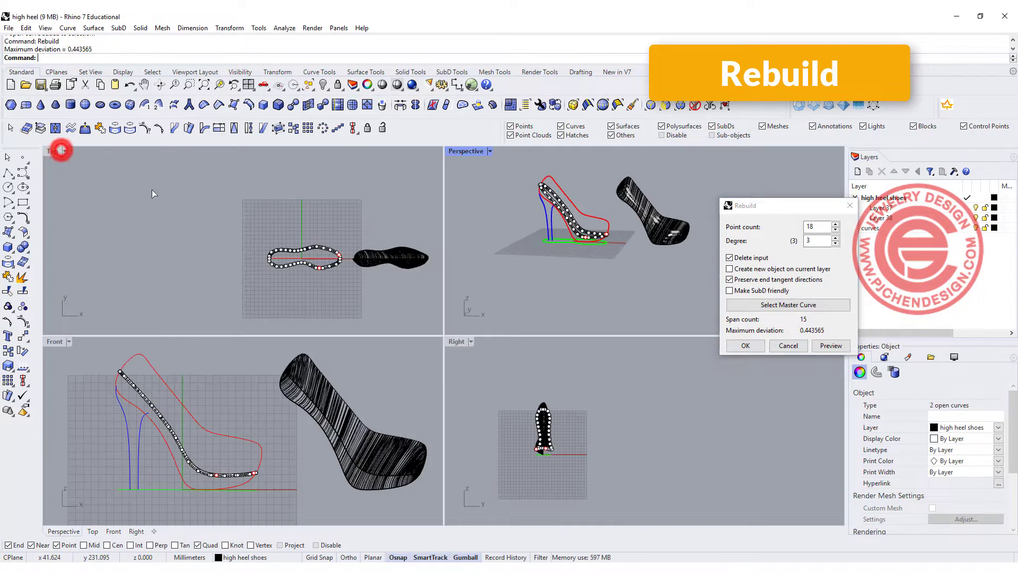
pyautogui.moveTo(329, 265); pyautogui.dragTo(351, 295, button='right')
pyautogui.scroll(14, 350, 293)
pyautogui.moveTo(323, 261); pyautogui.dragTo(310, 220, button='right')
pyautogui.scroll(-3, 310, 220)
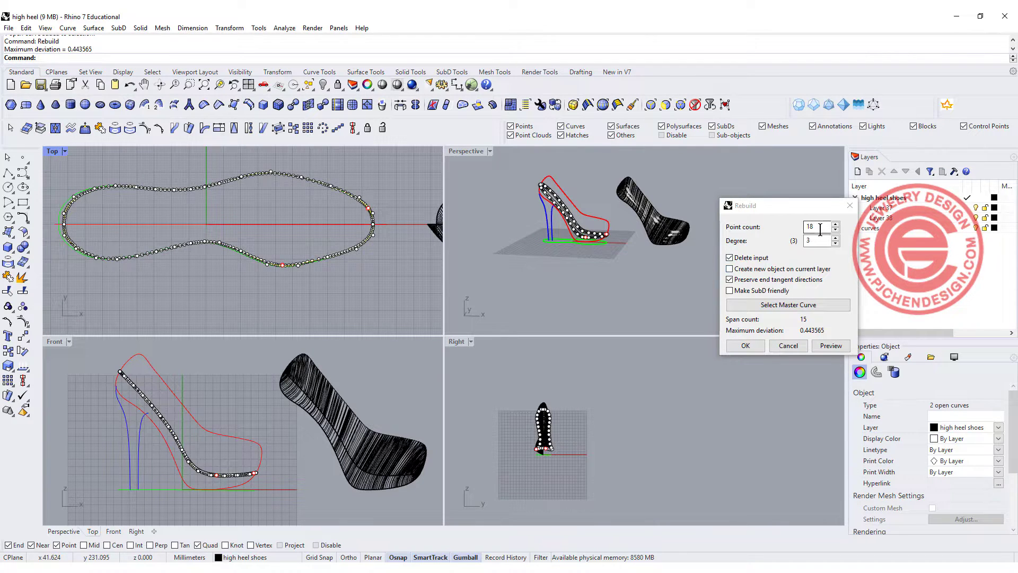
pyautogui.click(745, 345)
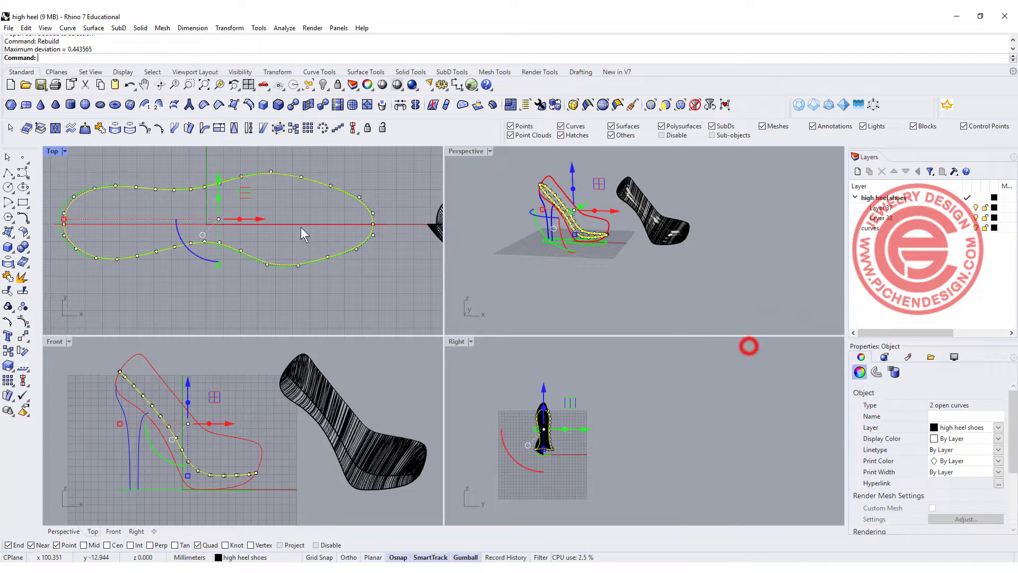
# Rebuild the upper and lower red profile curves with 18 points and degree 3, deleting the input and preserving end tangent directions.
pyautogui.click(602, 297)
pyautogui.scroll(5, 610, 243)
pyautogui.click(610, 209)
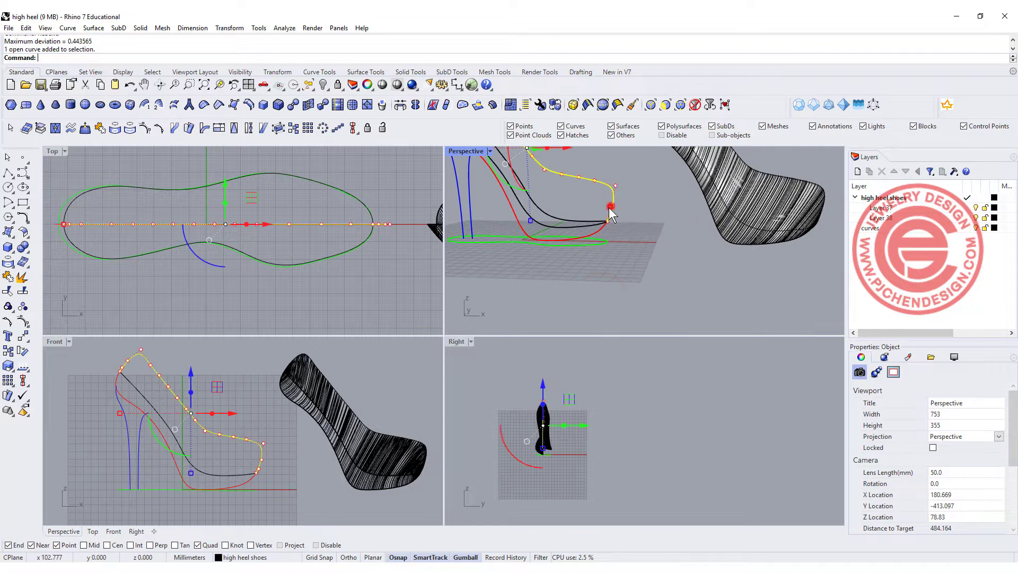
pyautogui.click(603, 224)
pyautogui.scroll(5, 602, 237)
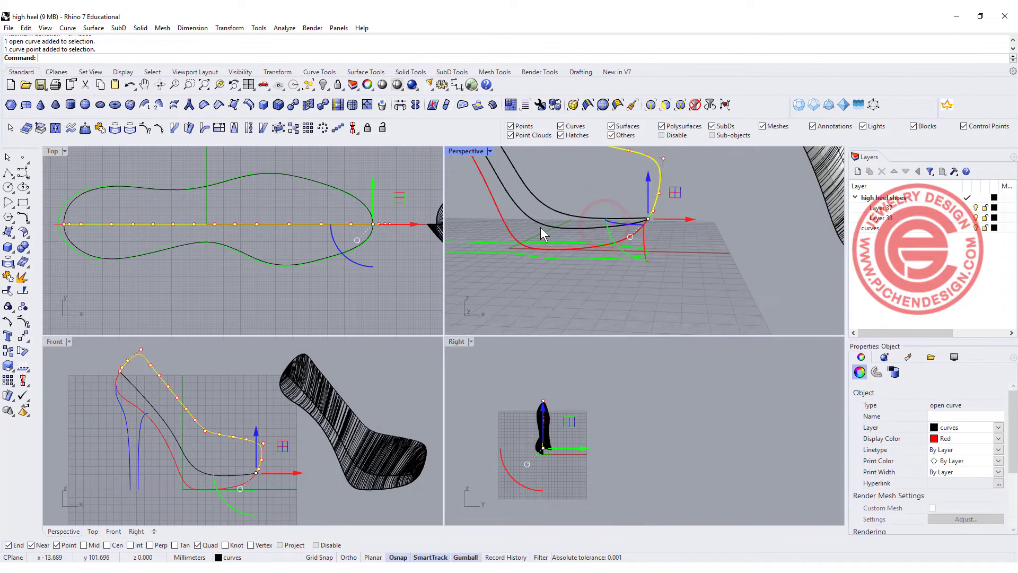
pyautogui.keyDown('shift'); pyautogui.click(501, 227); pyautogui.keyUp('shift')
pyautogui.press('Return')
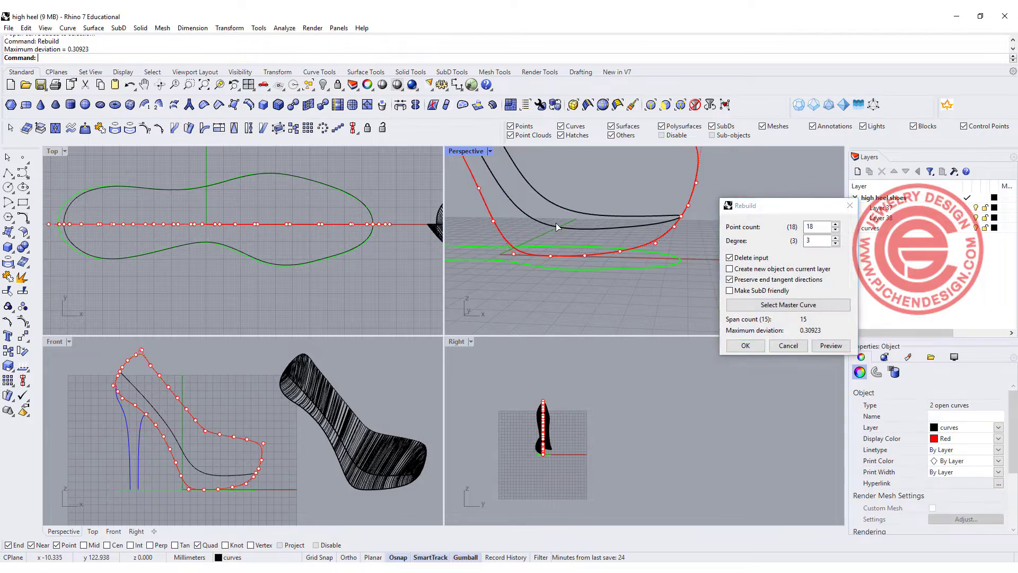
pyautogui.press('Return')
pyautogui.click(685, 277)
# Start a new loft of the shoe body through the four rebuilt profile and sole curves, picked in order near the toe.
pyautogui.doubleClick(465, 152)
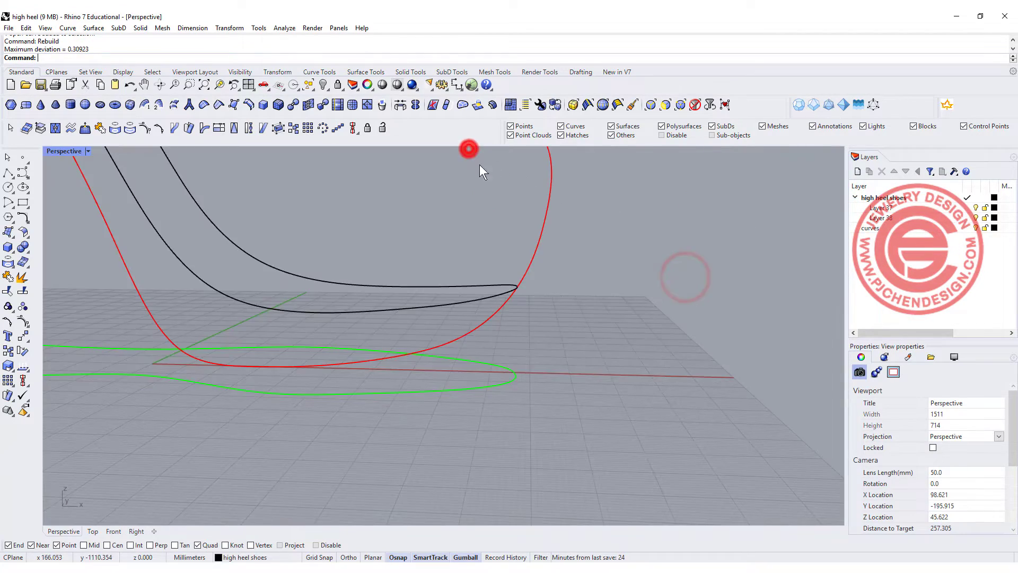
pyautogui.scroll(-5, 478, 255)
pyautogui.moveTo(474, 249); pyautogui.dragTo(57, 210, button='right')
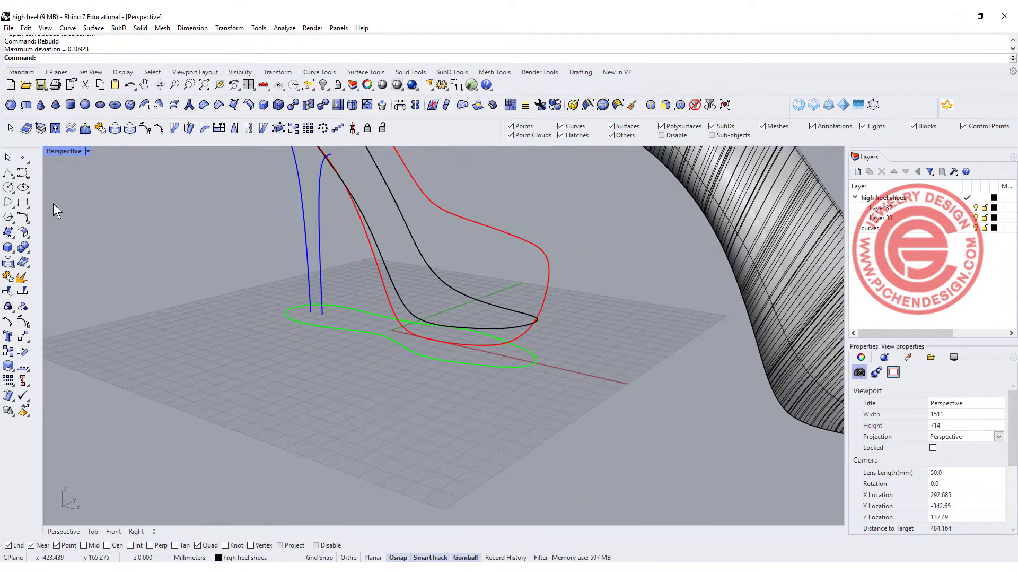
pyautogui.click(13, 230)
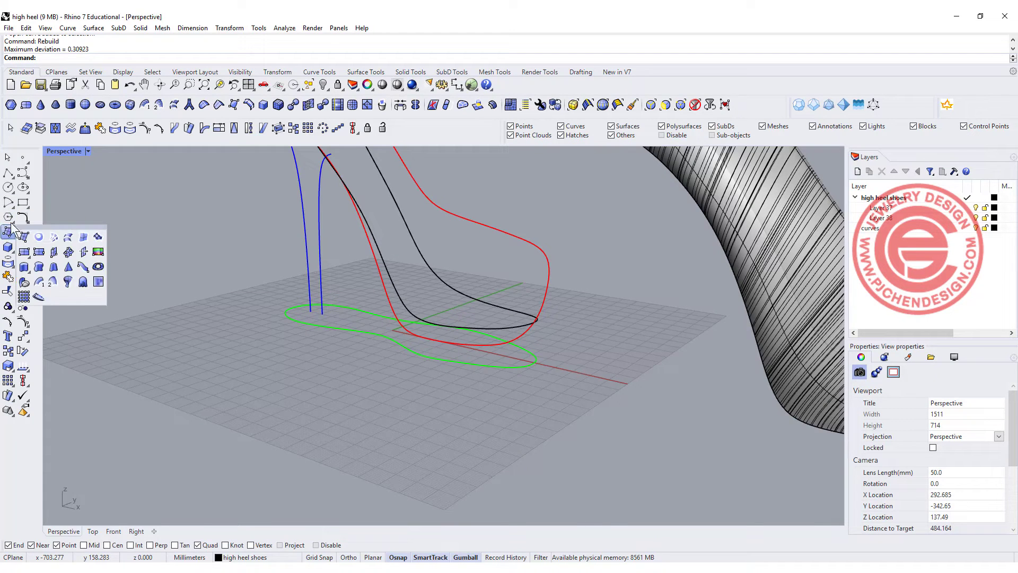
pyautogui.click(69, 239)
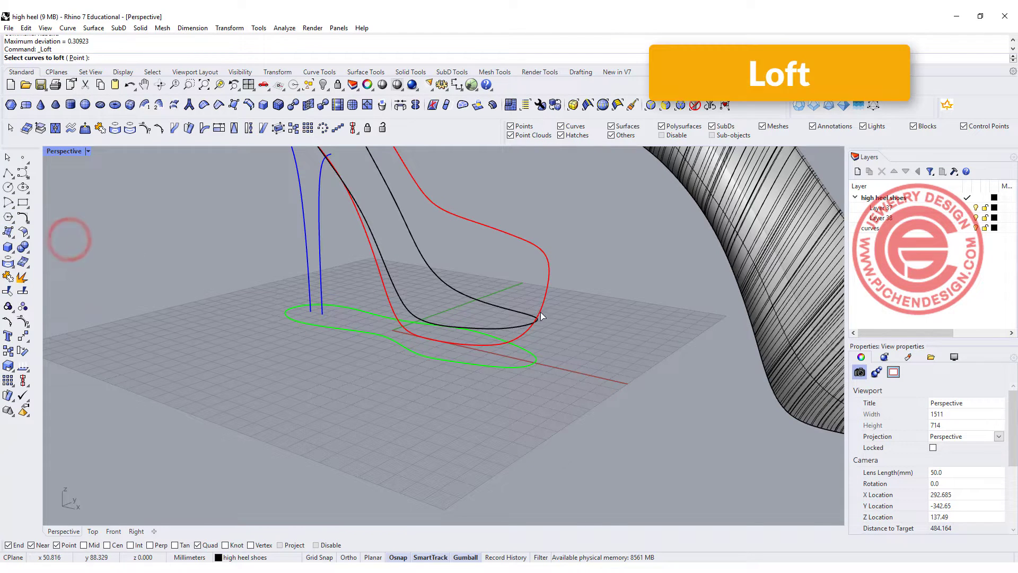
pyautogui.click(539, 309)
pyautogui.click(524, 325)
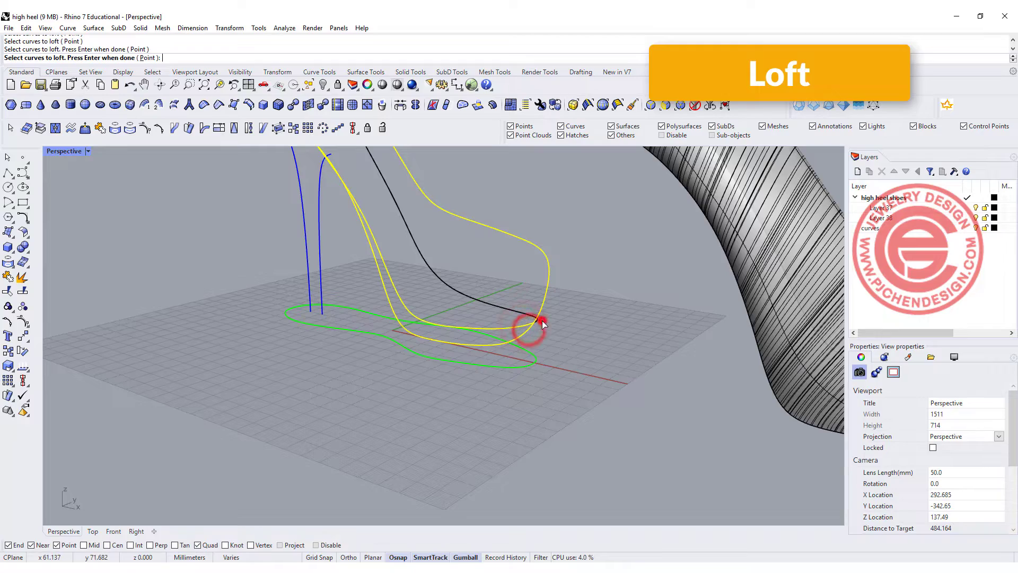
pyautogui.click(536, 320)
pyautogui.press('Return')
# Check the loft preview for the open side, make it a closed loft with Normal style, and create the shoe body surface.
pyautogui.moveTo(561, 319); pyautogui.dragTo(290, 273, button='right')
pyautogui.scroll(2, 326, 263)
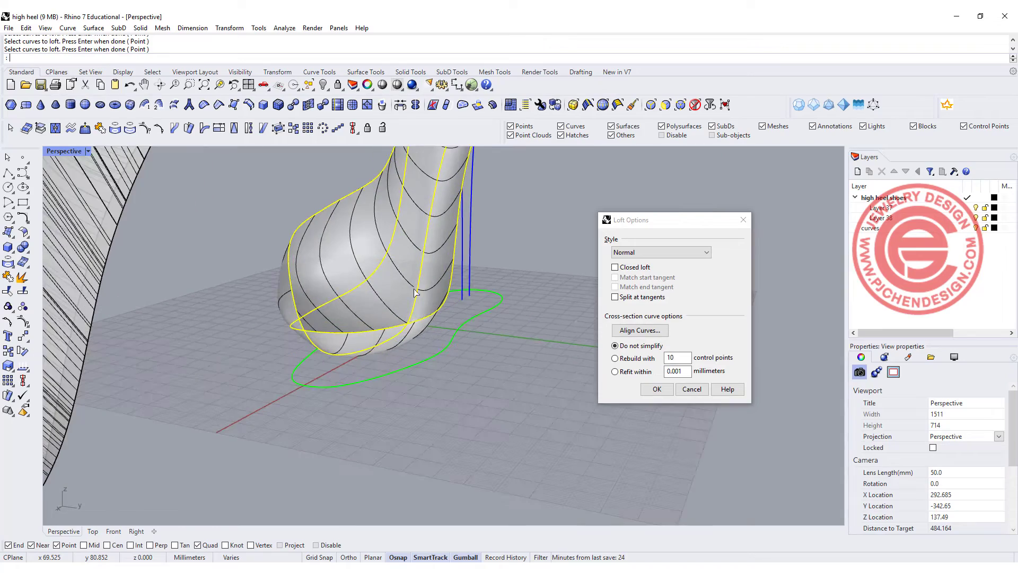
pyautogui.moveTo(379, 240); pyautogui.dragTo(345, 240, button='right')
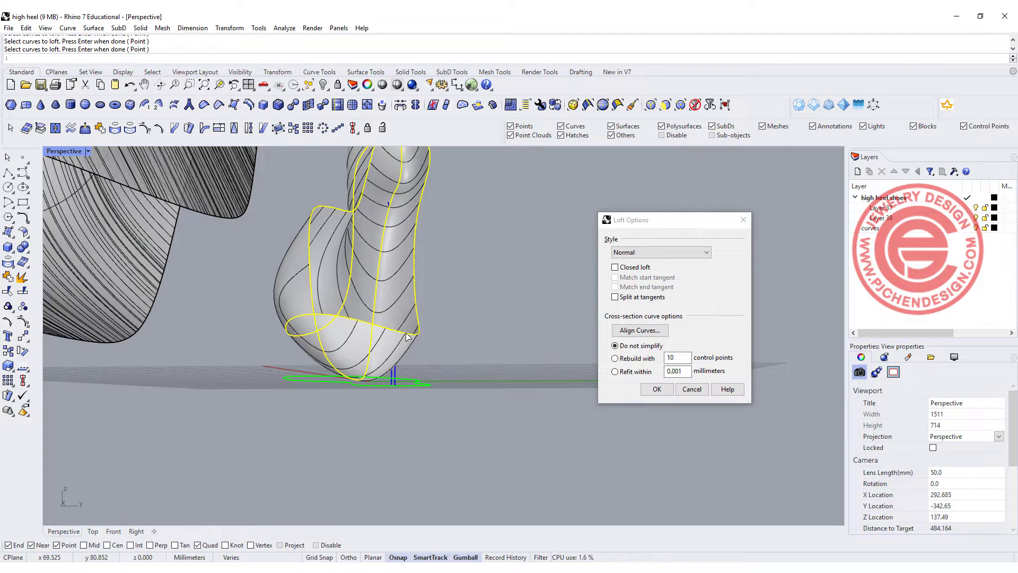
pyautogui.click(615, 267)
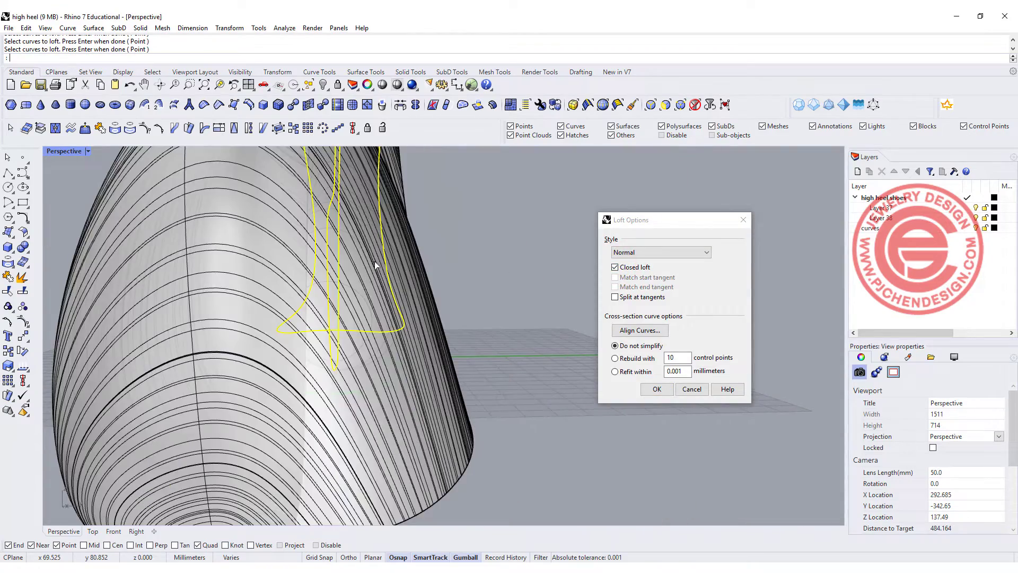
pyautogui.moveTo(523, 323); pyautogui.dragTo(568, 325, button='right')
pyautogui.click(657, 389)
pyautogui.moveTo(476, 291); pyautogui.dragTo(499, 291, button='right')
pyautogui.scroll(-4, 443, 273)
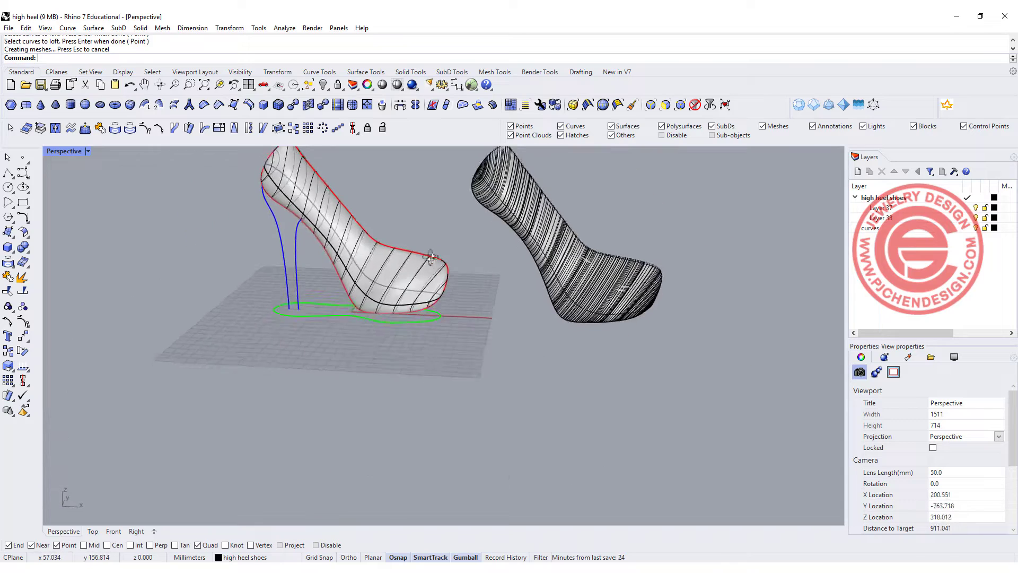
# Show the shoe body surface's control points and pull two points above the instep upward and toward the toe.
pyautogui.scroll(5, 387, 249)
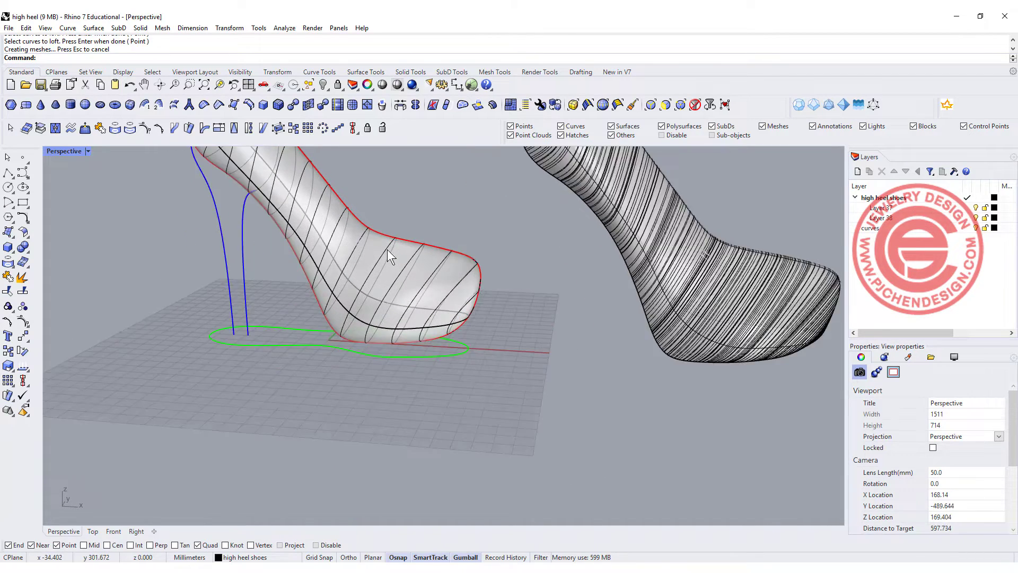
pyautogui.click(376, 256)
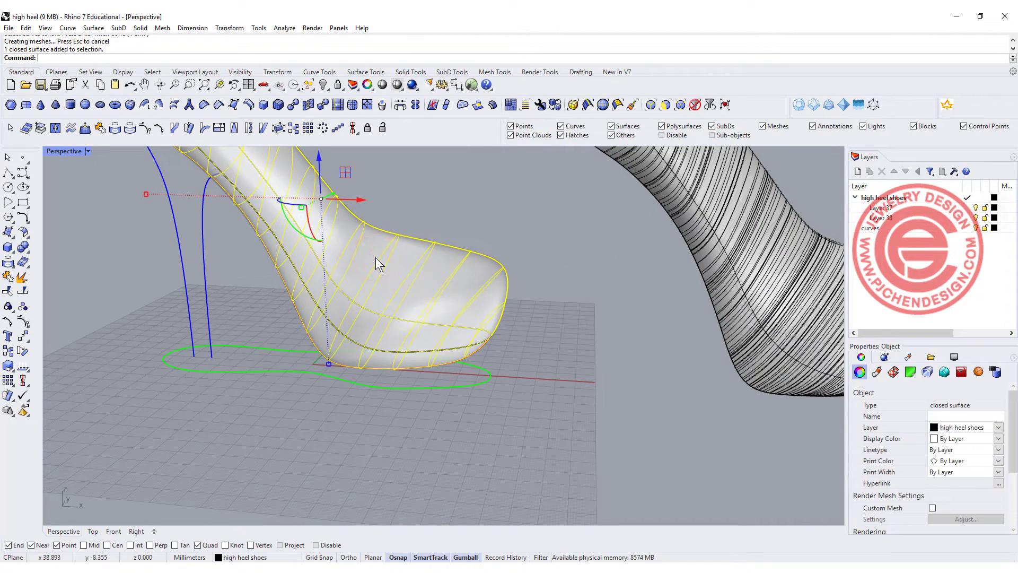
pyautogui.press('F10')
pyautogui.moveTo(462, 249); pyautogui.dragTo(406, 239, button='right')
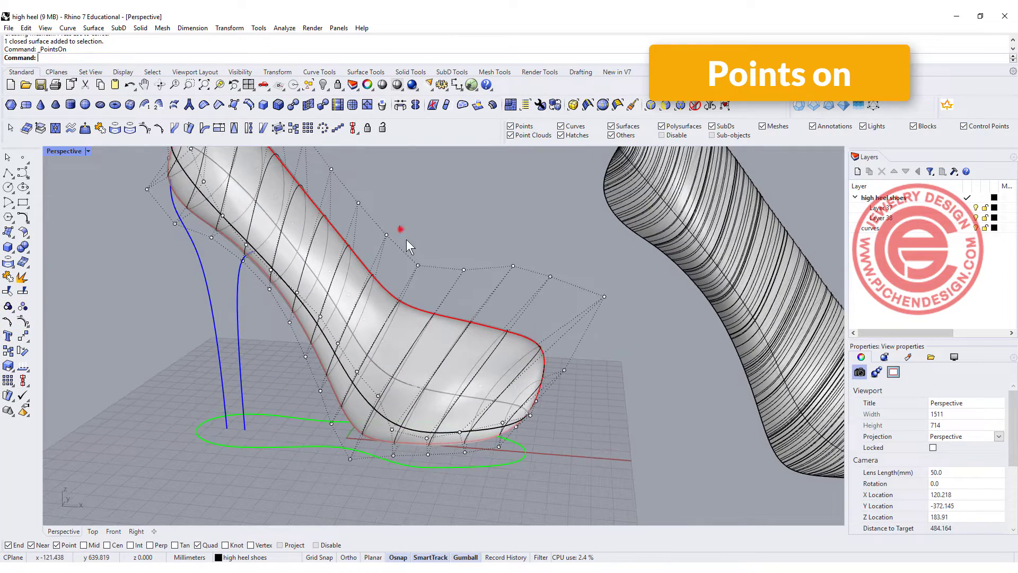
pyautogui.moveTo(400, 229); pyautogui.dragTo(439, 285)
pyautogui.moveTo(451, 243); pyautogui.dragTo(474, 198)
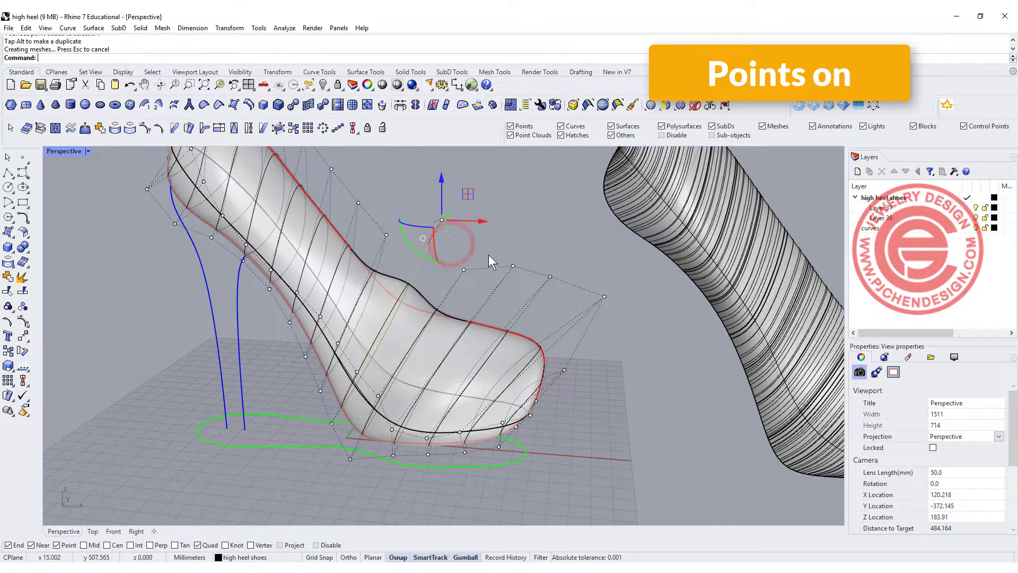
pyautogui.moveTo(460, 268); pyautogui.dragTo(493, 244)
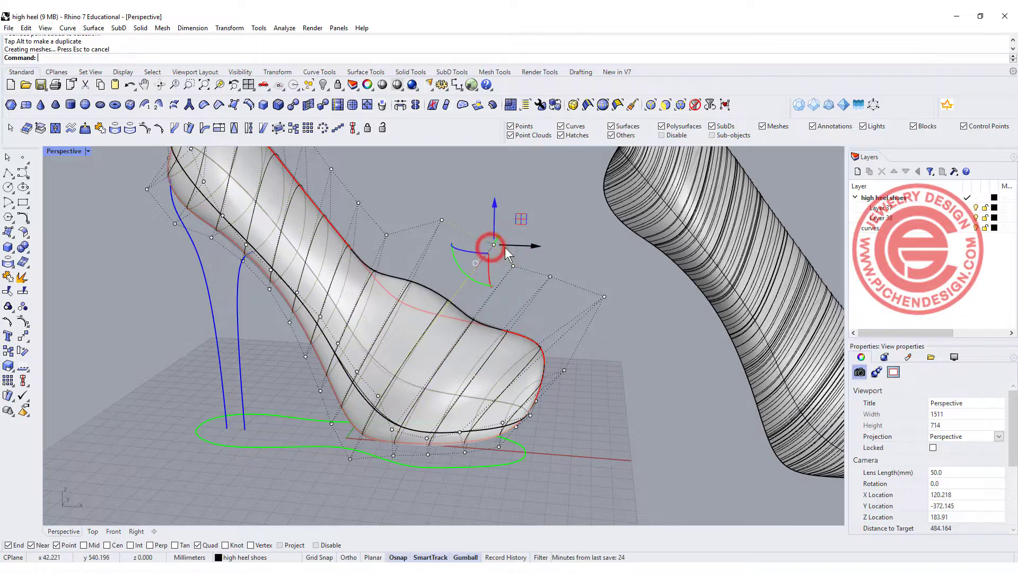
pyautogui.moveTo(489, 196); pyautogui.dragTo(576, 271, button='right')
# Delete the deformed shoe body surface, keeping its profile and sole curves.
pyautogui.click(440, 270)
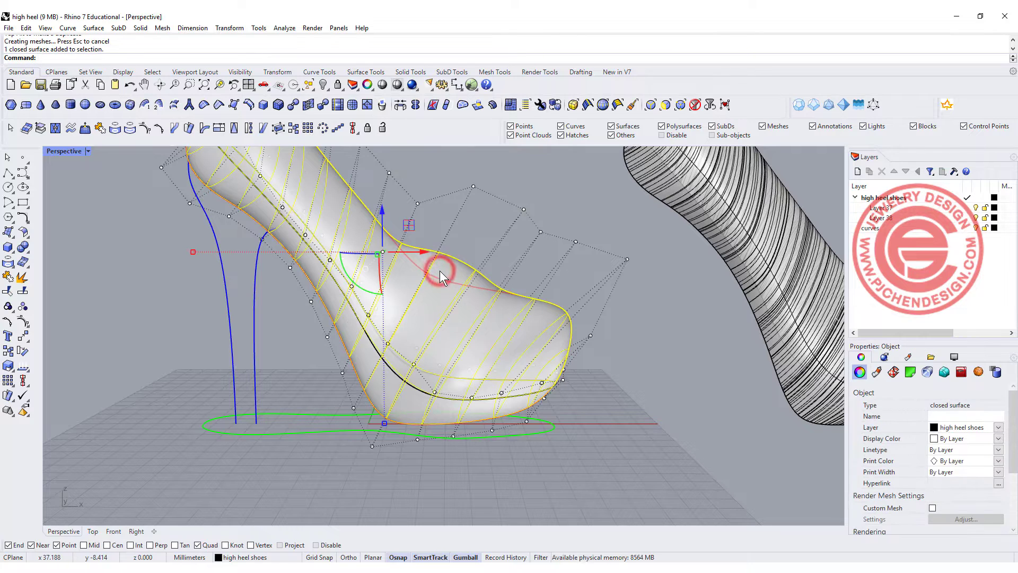
pyautogui.press('Delete')
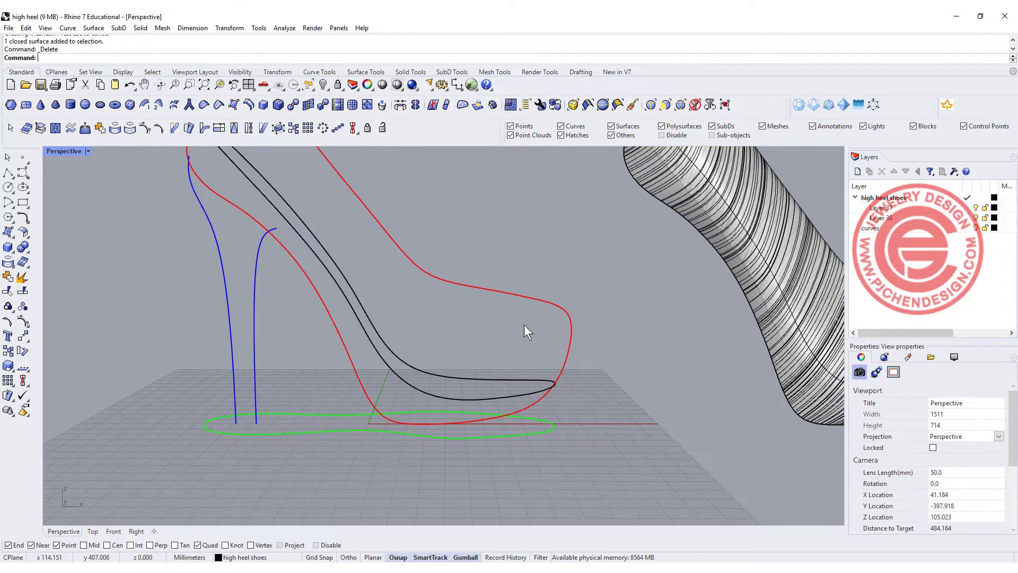
# Loft through the two red profile curves and two black sole curves, picking them in order near the toe.
pyautogui.moveTo(524, 325); pyautogui.dragTo(469, 304, button='right')
pyautogui.scroll(4, 456, 355)
pyautogui.moveTo(457, 356); pyautogui.dragTo(444, 357, button='right')
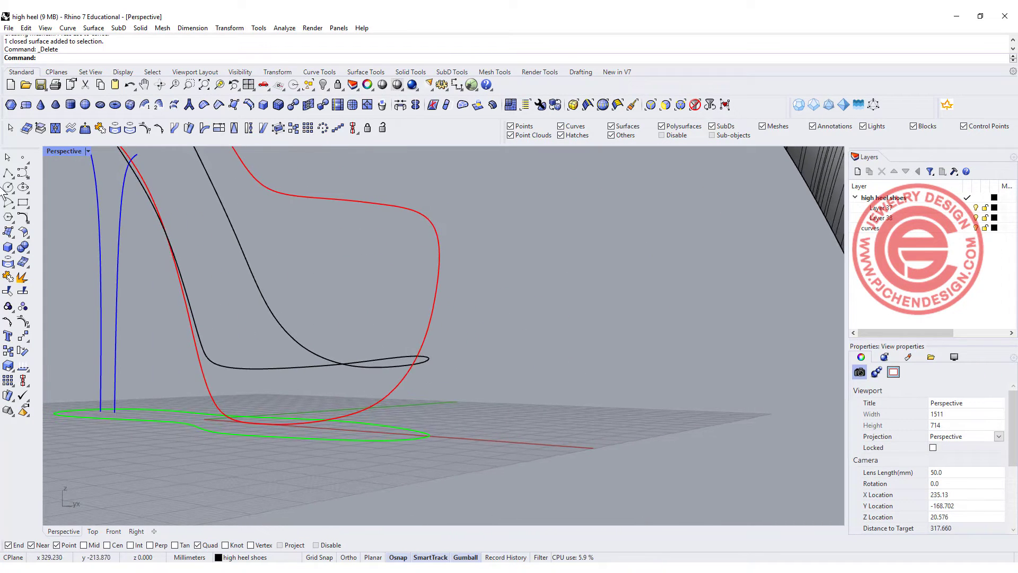
pyautogui.click(10, 237)
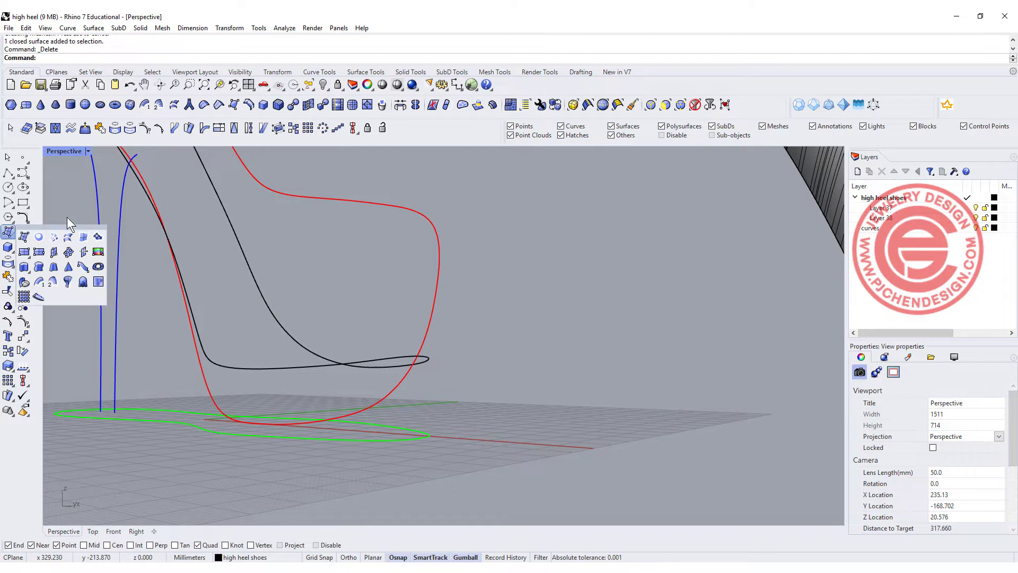
pyautogui.click(68, 236)
pyautogui.moveTo(448, 347); pyautogui.dragTo(418, 348, button='right')
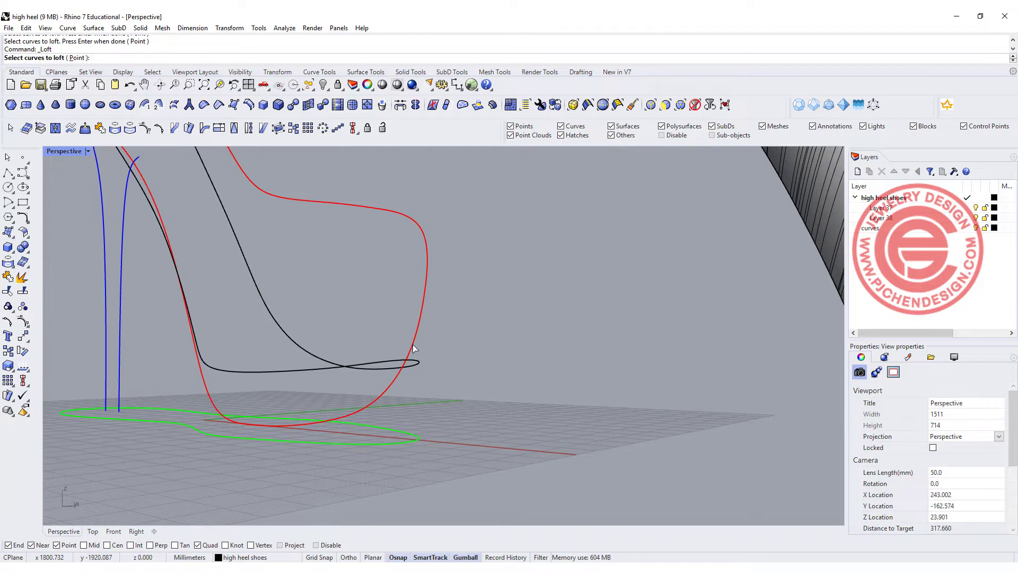
pyautogui.click(412, 345)
pyautogui.click(399, 356)
pyautogui.click(393, 366)
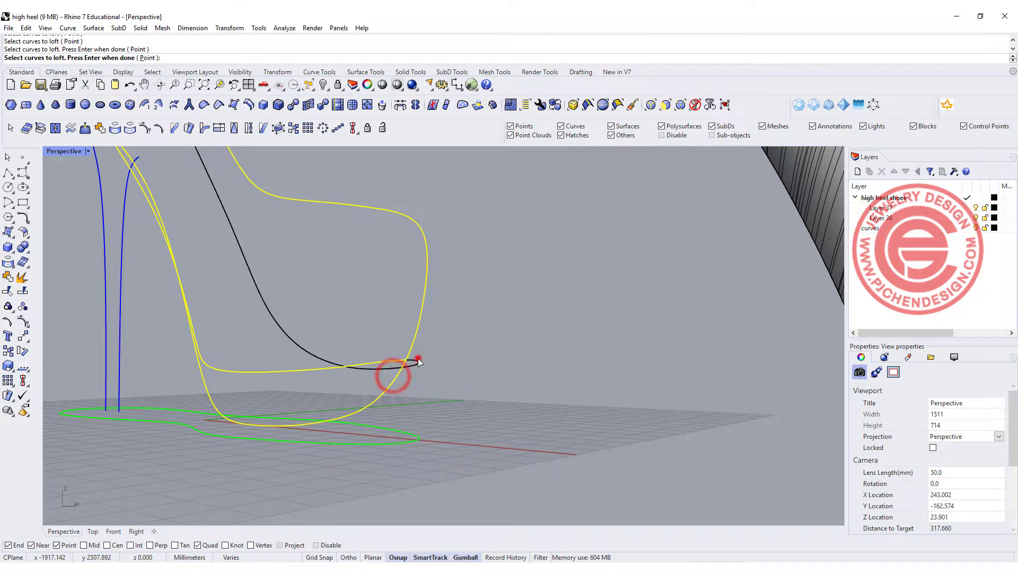
pyautogui.click(417, 360)
pyautogui.press('Return')
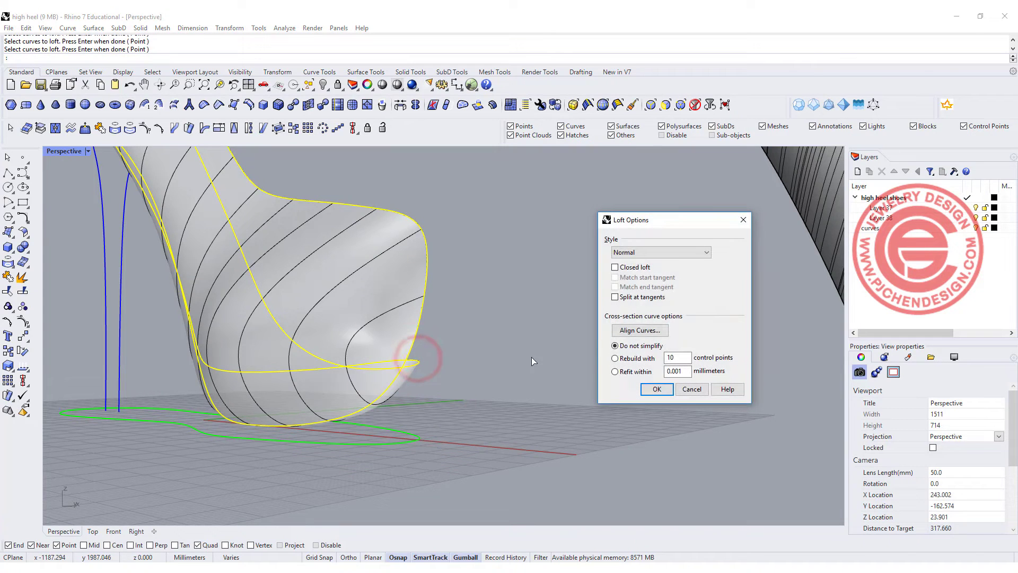
# Make the loft closed with Normal style, enable Record History, and create the shoe body surface.
pyautogui.click(616, 267)
pyautogui.scroll(-6, 385, 337)
pyautogui.moveTo(412, 323); pyautogui.dragTo(433, 360, button='right')
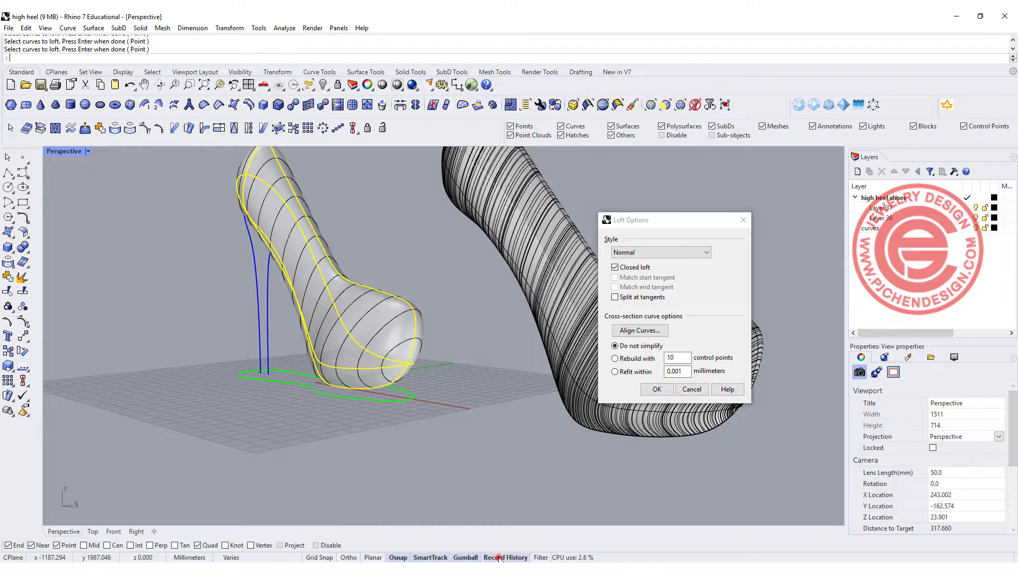
pyautogui.click(656, 388)
# Show the upper red profile curve's control points and move one instep point upward and toward the toe to reshape the linked surface.
pyautogui.scroll(5, 400, 283)
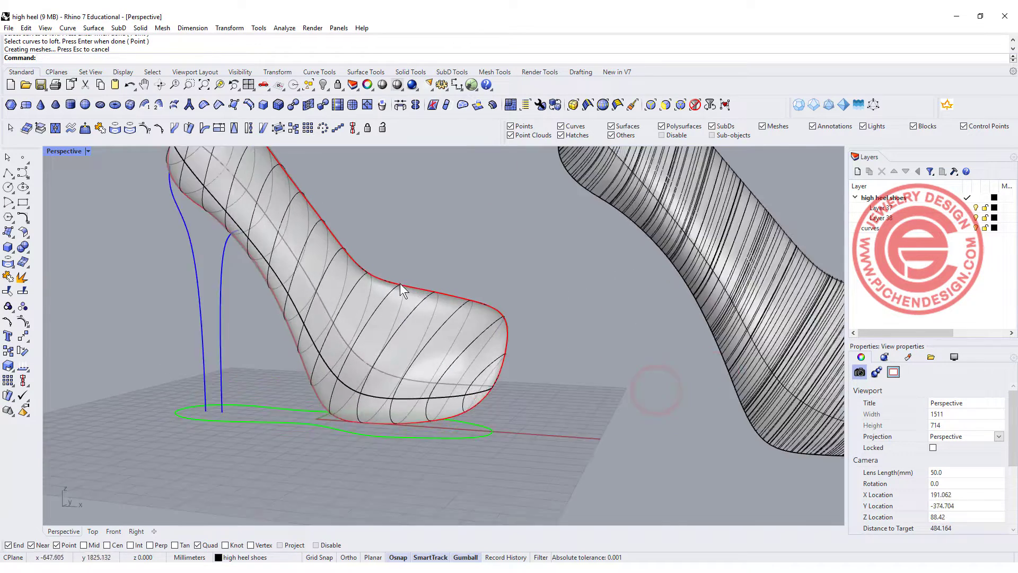
pyautogui.scroll(3, 400, 283)
pyautogui.click(465, 358)
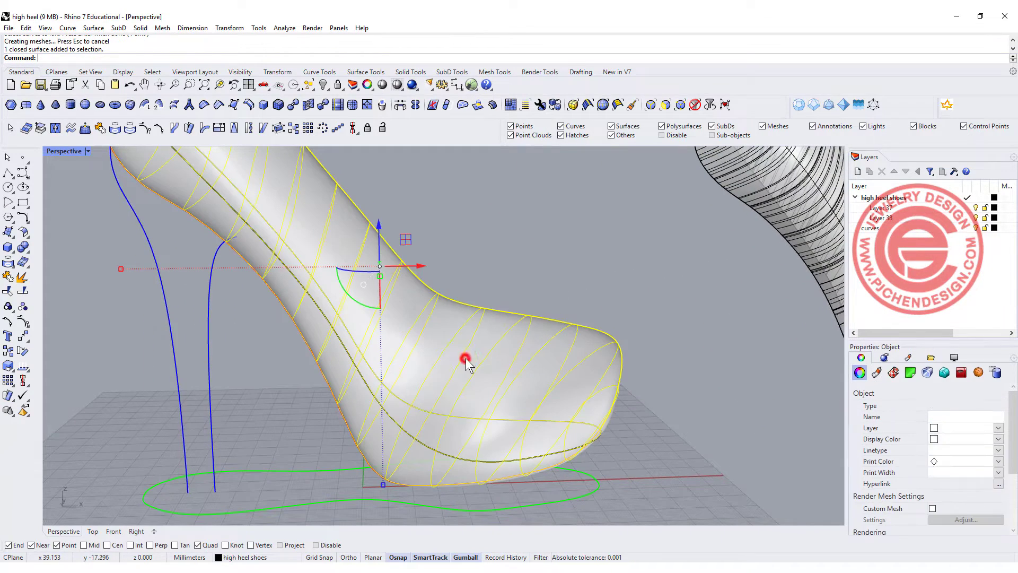
pyautogui.click(478, 307)
pyautogui.click(505, 339)
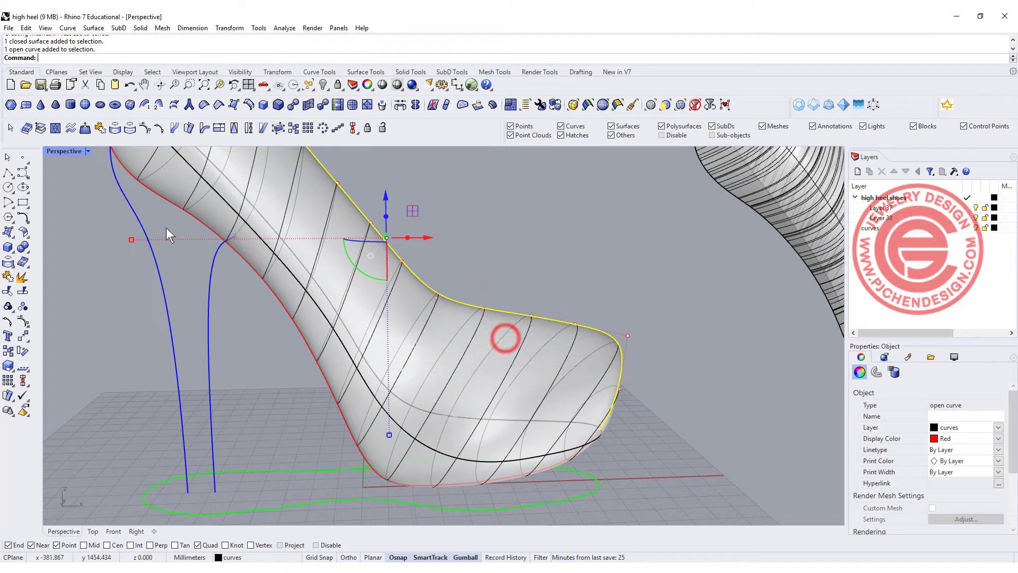
pyautogui.moveTo(431, 259); pyautogui.dragTo(457, 317)
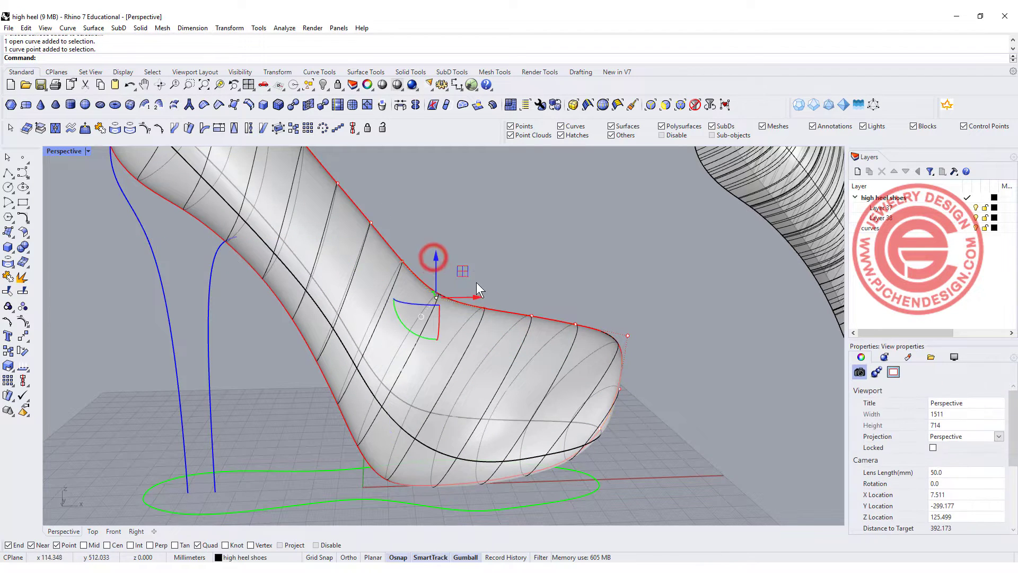
pyautogui.moveTo(462, 270); pyautogui.dragTo(503, 225)
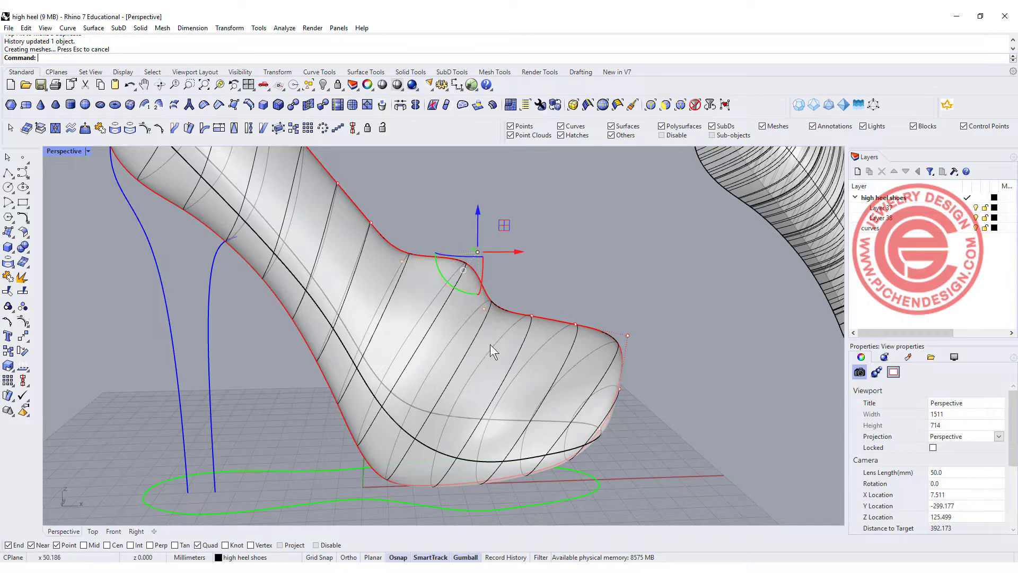
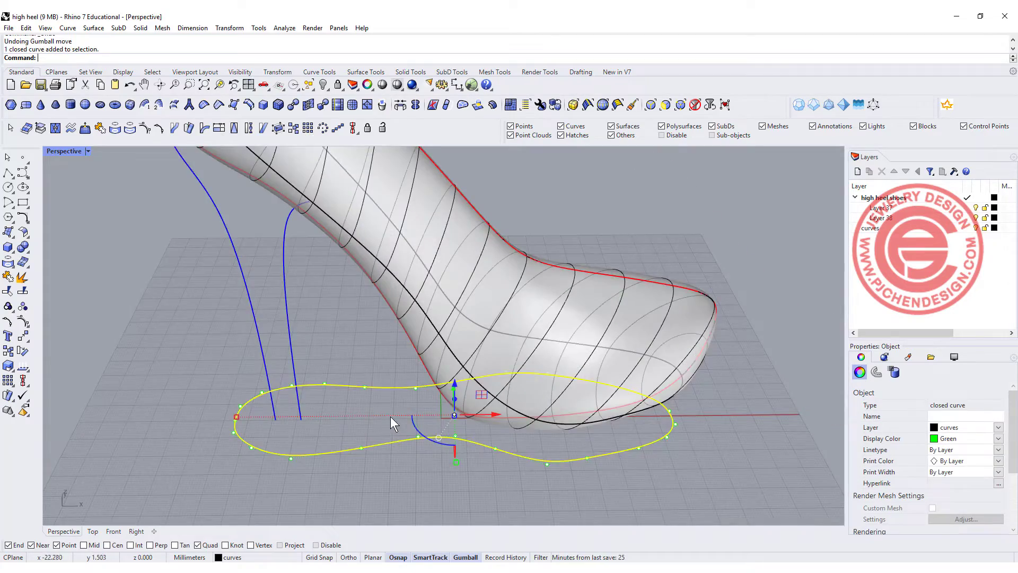
# Delete the closed lofted shoe body and the open shoe surface beside it, keeping all the curves.
pyautogui.moveTo(391, 416); pyautogui.dragTo(376, 366, button='right')
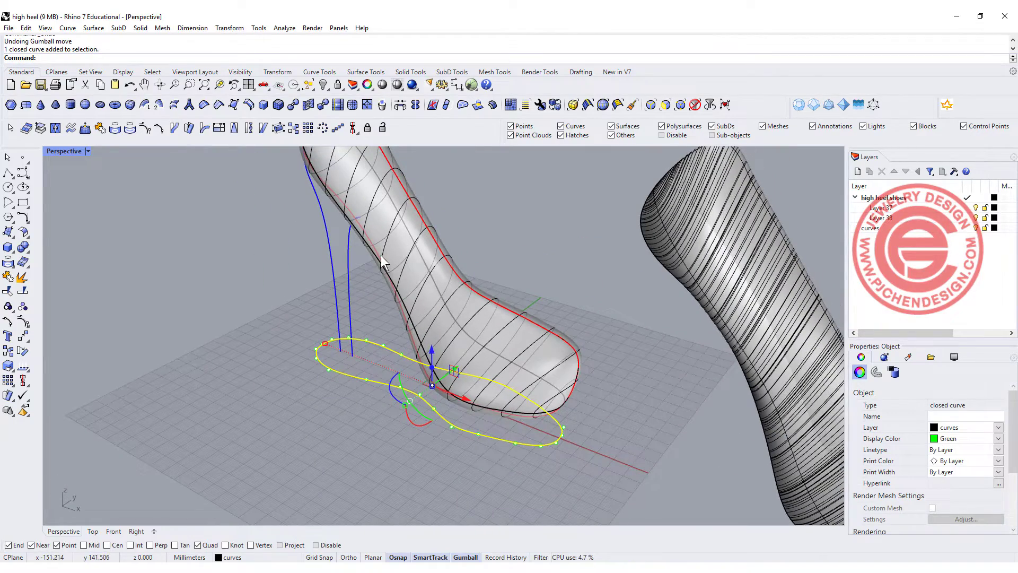
pyautogui.moveTo(392, 262); pyautogui.dragTo(425, 324, button='right')
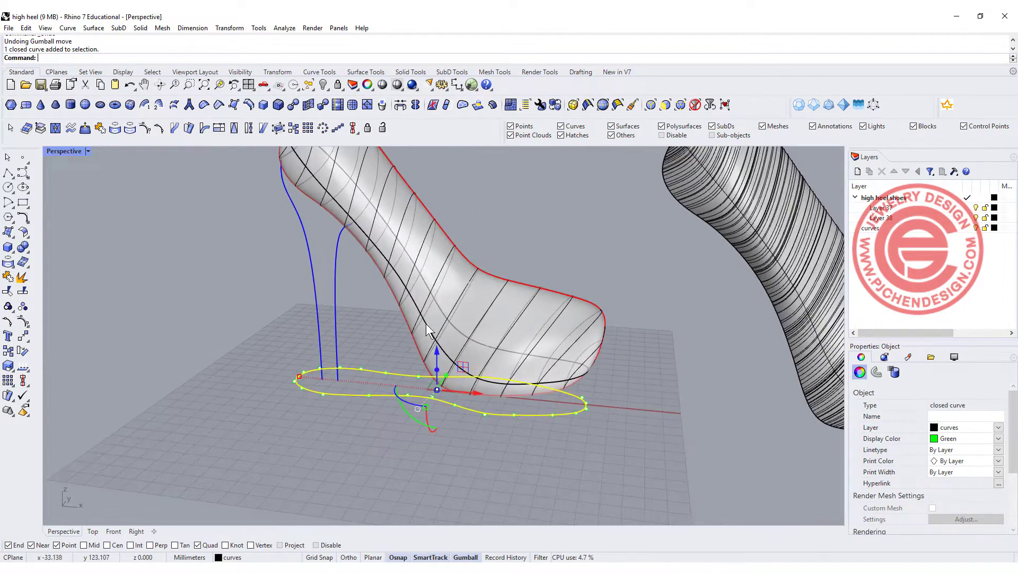
pyautogui.moveTo(393, 263); pyautogui.dragTo(427, 247, button='right')
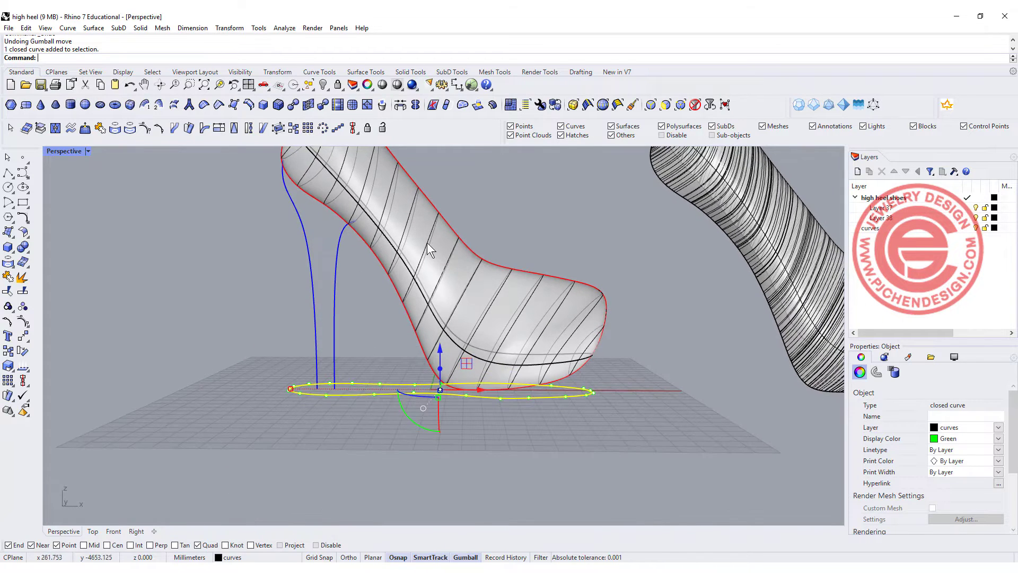
pyautogui.click(427, 247)
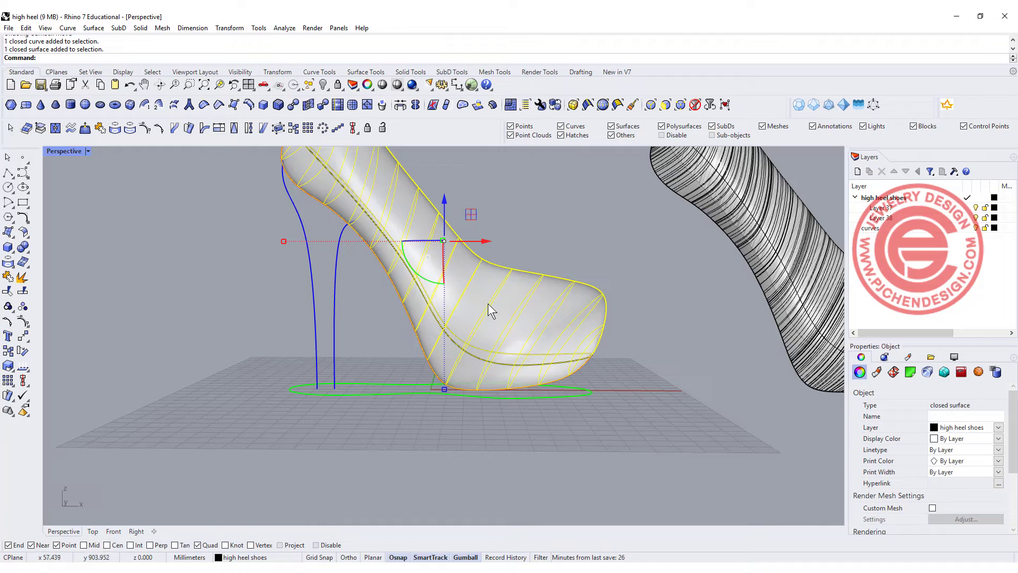
pyautogui.press('Delete')
pyautogui.click(778, 229)
pyautogui.press('Delete')
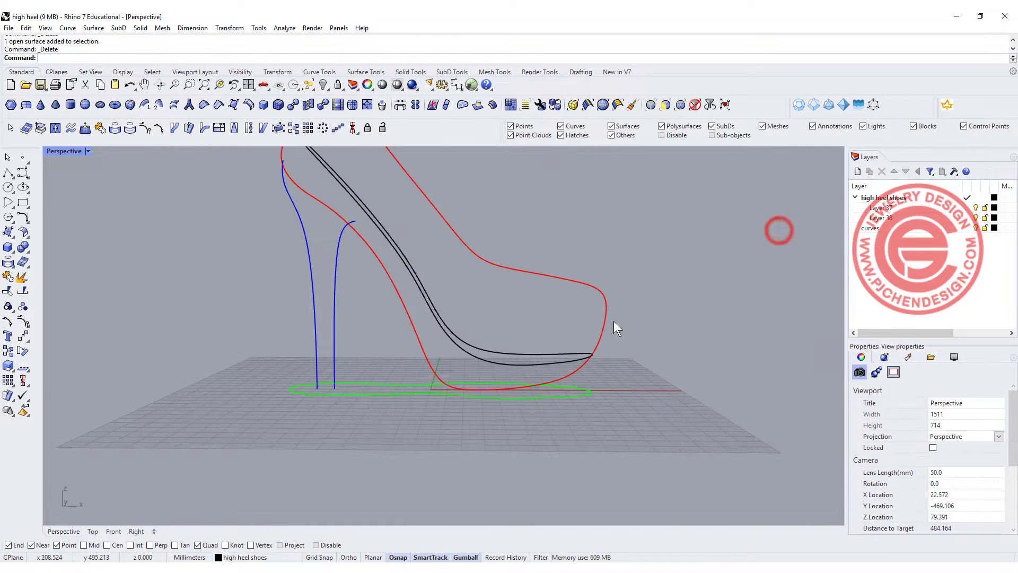
# Start creating curves from cross-section profiles and pick the black sole curves and red profile curves in order around the toe.
pyautogui.moveTo(612, 320); pyautogui.dragTo(526, 304, button='right')
pyautogui.scroll(3, 548, 371)
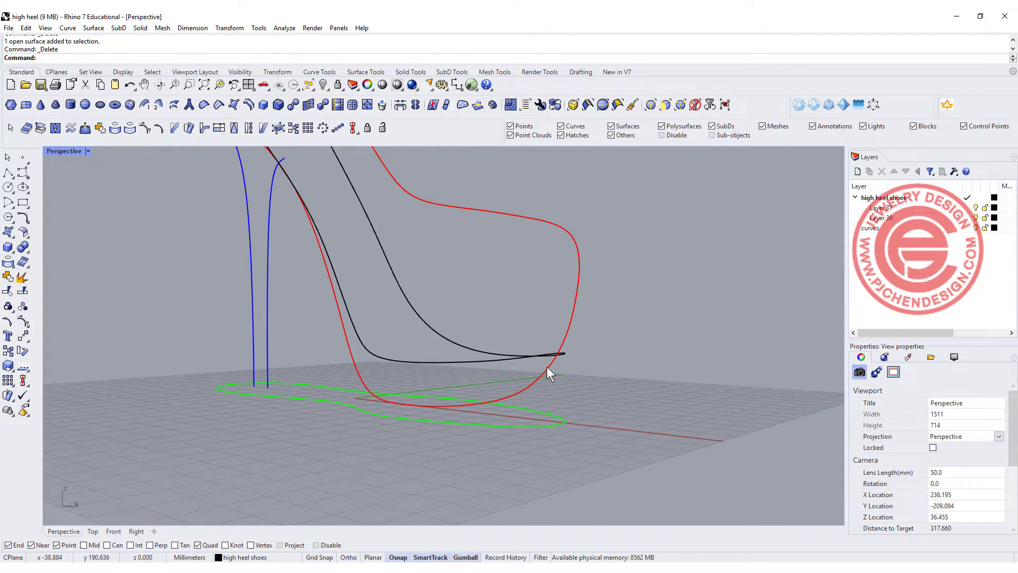
pyautogui.moveTo(589, 345); pyautogui.dragTo(533, 331, button='right')
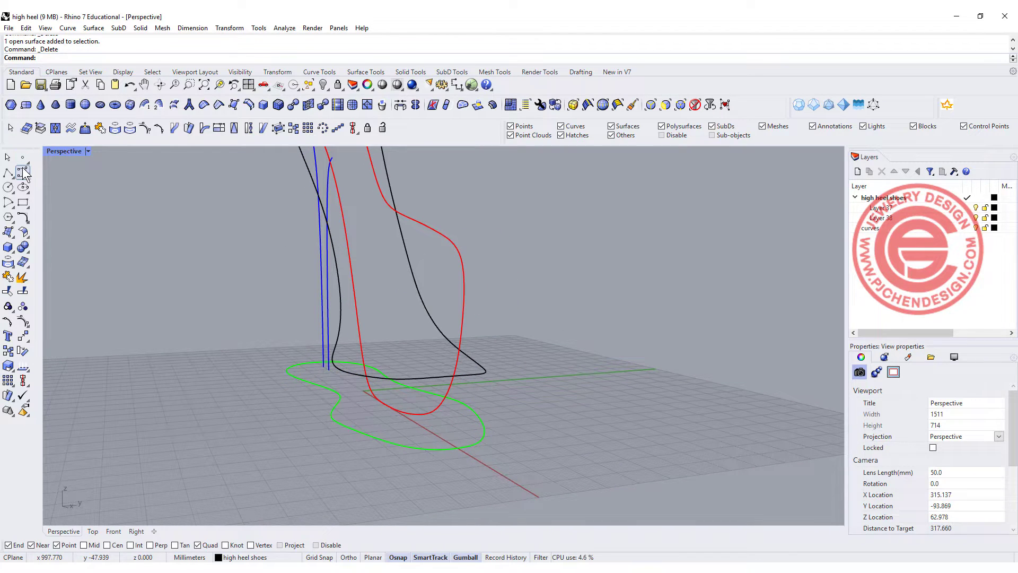
pyautogui.click(25, 218)
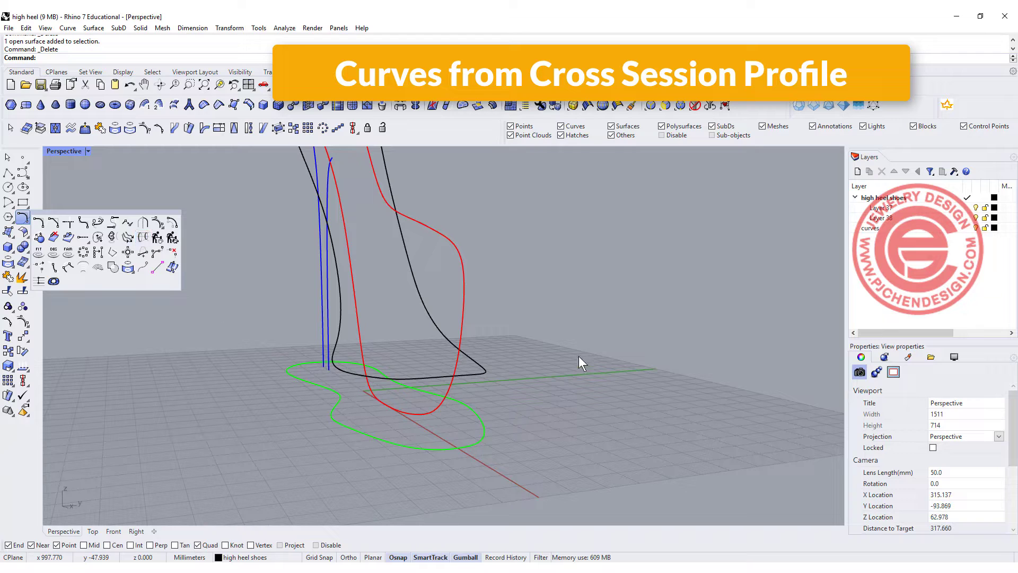
pyautogui.click(142, 237)
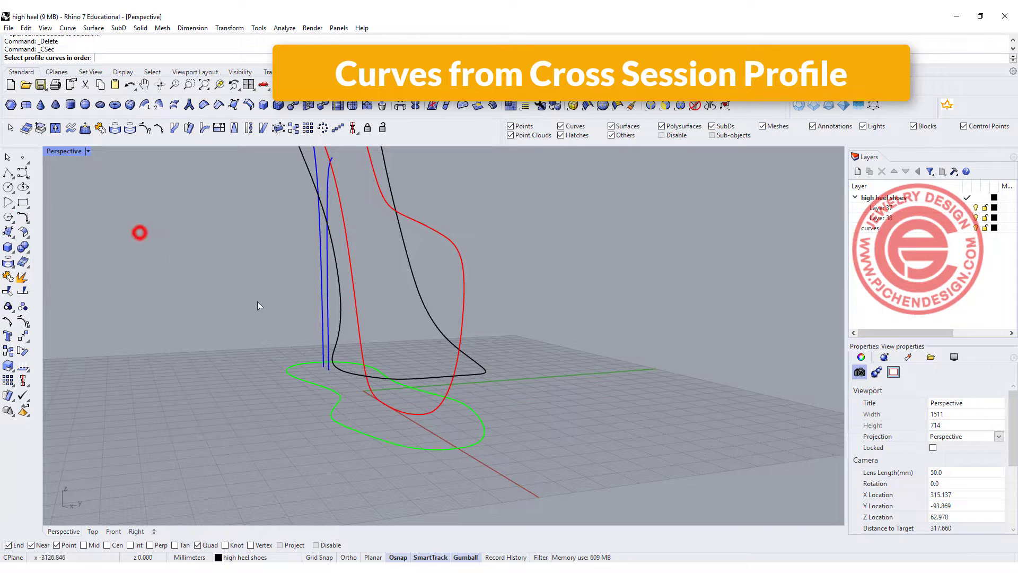
pyautogui.click(466, 374)
pyautogui.click(458, 366)
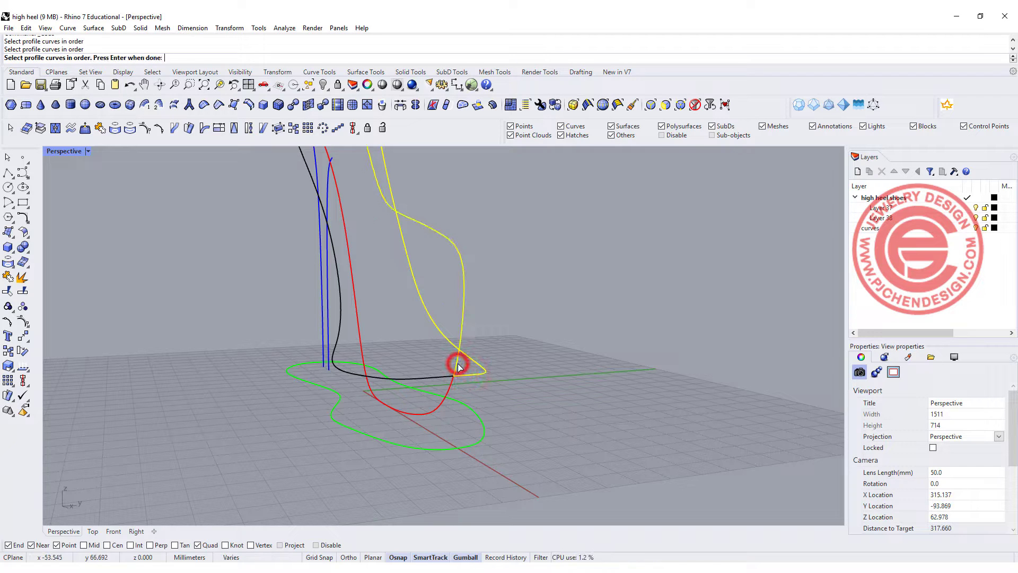
pyautogui.click(441, 378)
pyautogui.click(450, 384)
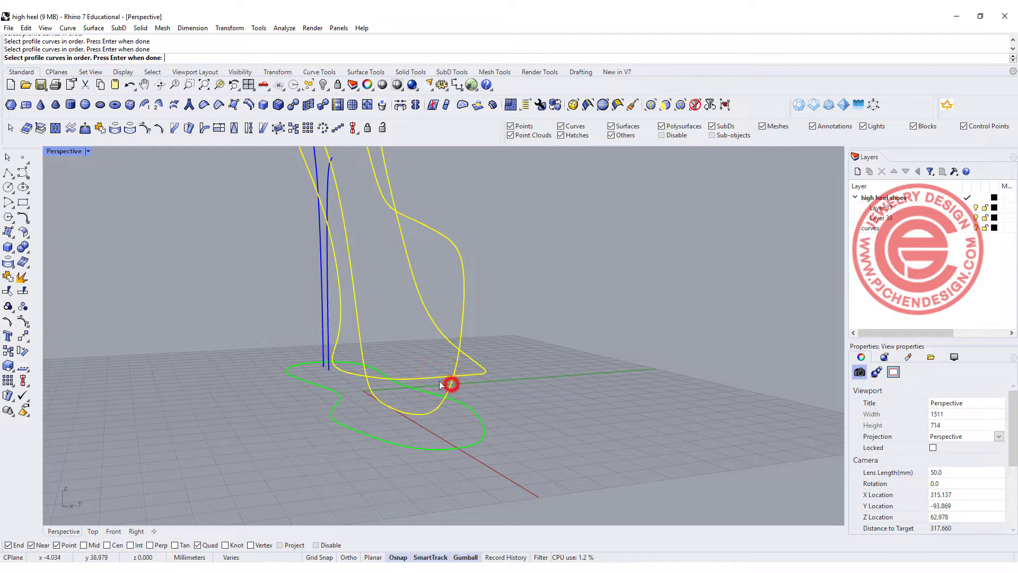
# In the Front view, draw four closed cross-section lines across the shoe at the forefoot, instep bend, upper arch and ball of the foot.
pyautogui.doubleClick(55, 151)
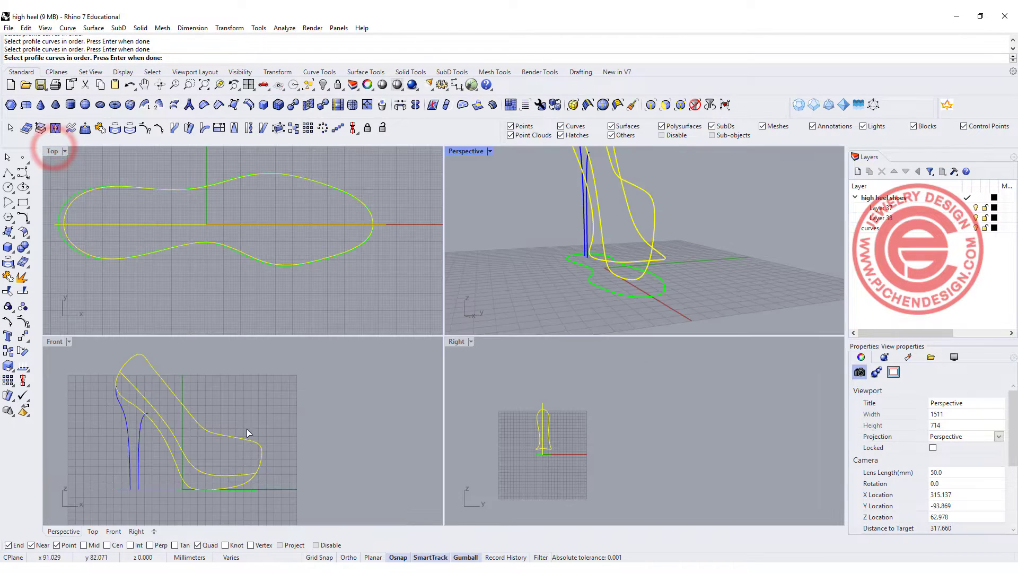
pyautogui.doubleClick(53, 341)
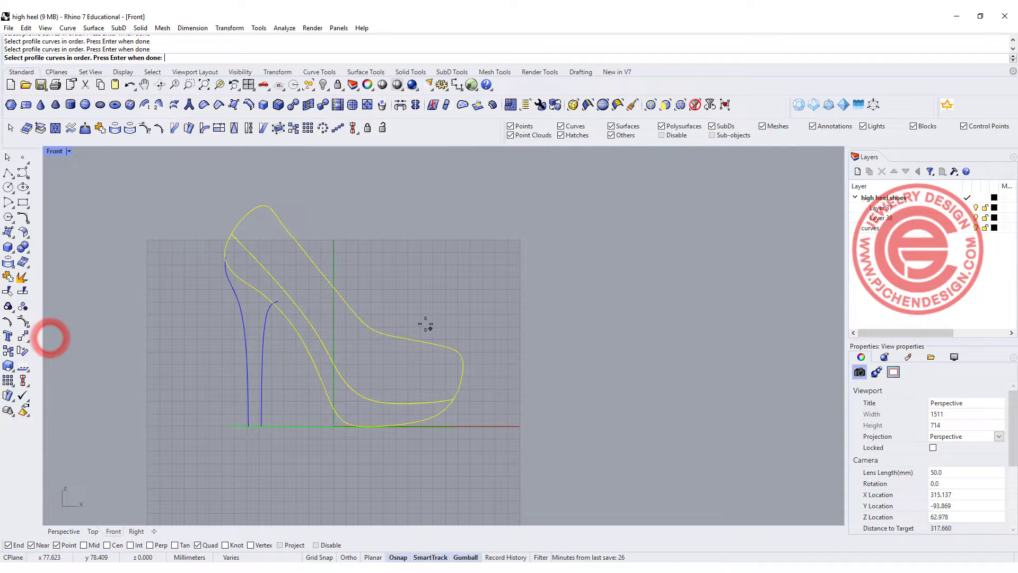
pyautogui.press('Return')
pyautogui.moveTo(408, 459); pyautogui.dragTo(437, 436, button='right')
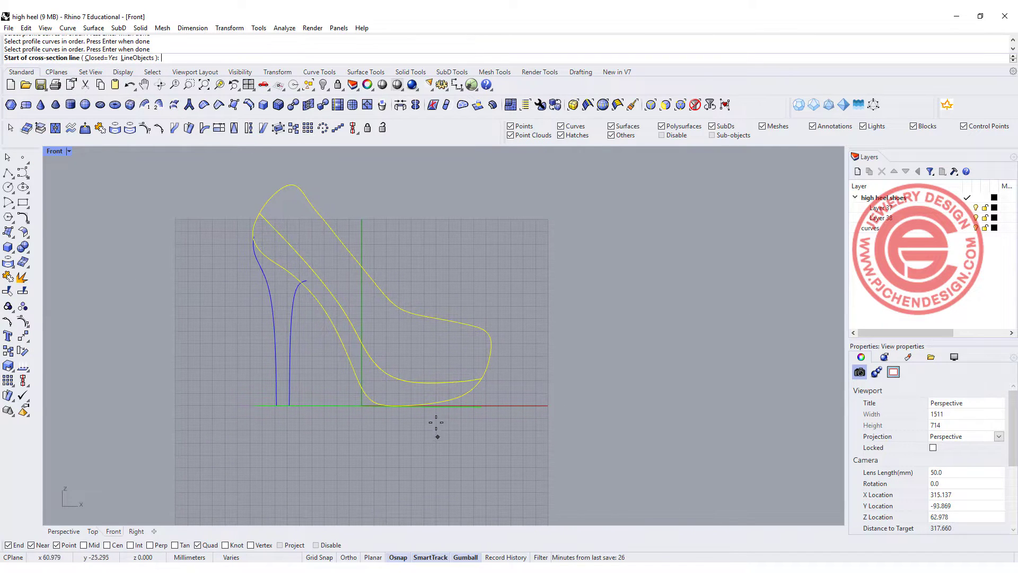
pyautogui.click(450, 298)
pyautogui.click(407, 441)
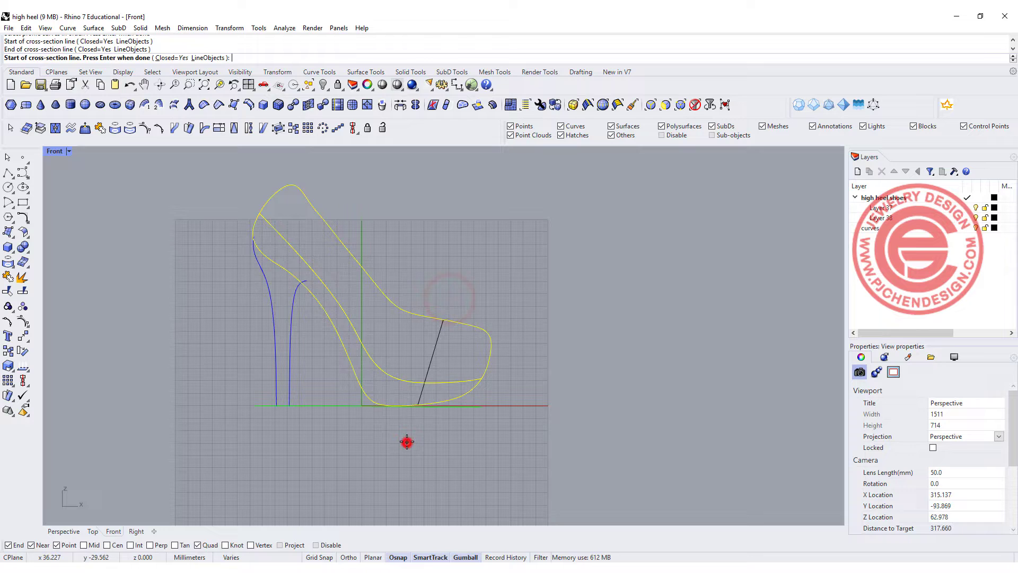
pyautogui.click(393, 291)
pyautogui.click(327, 361)
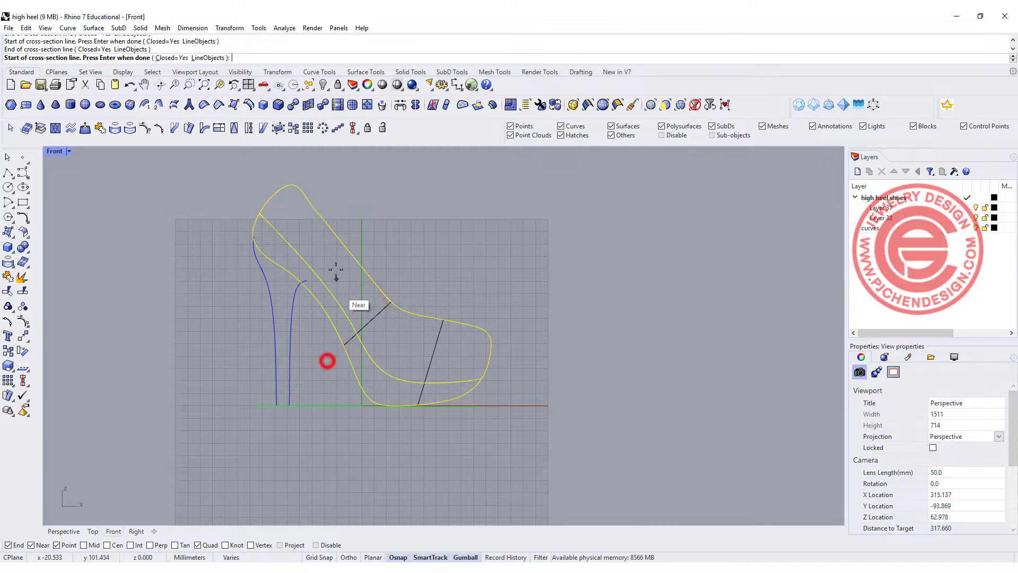
pyautogui.click(360, 229)
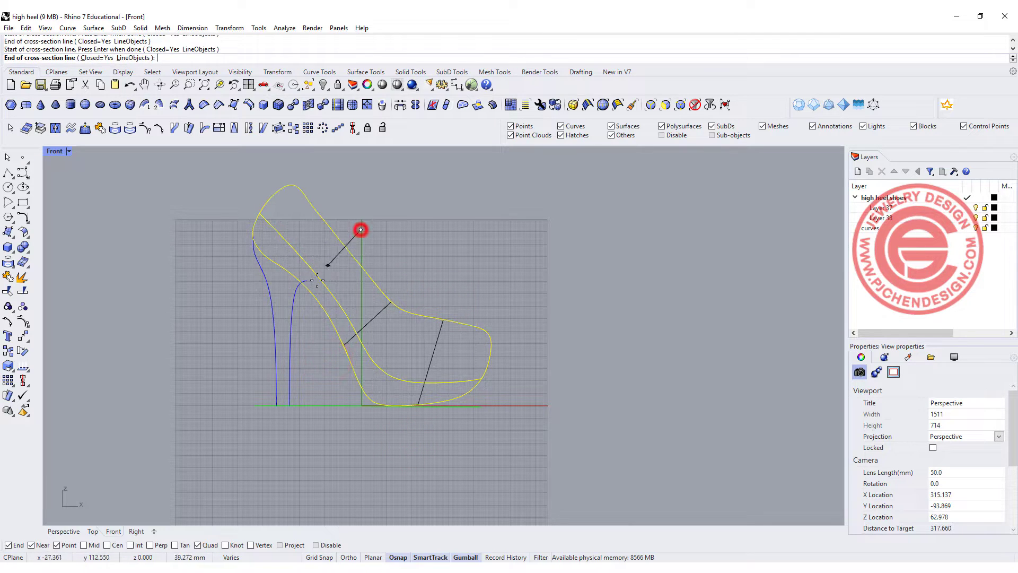
pyautogui.click(299, 302)
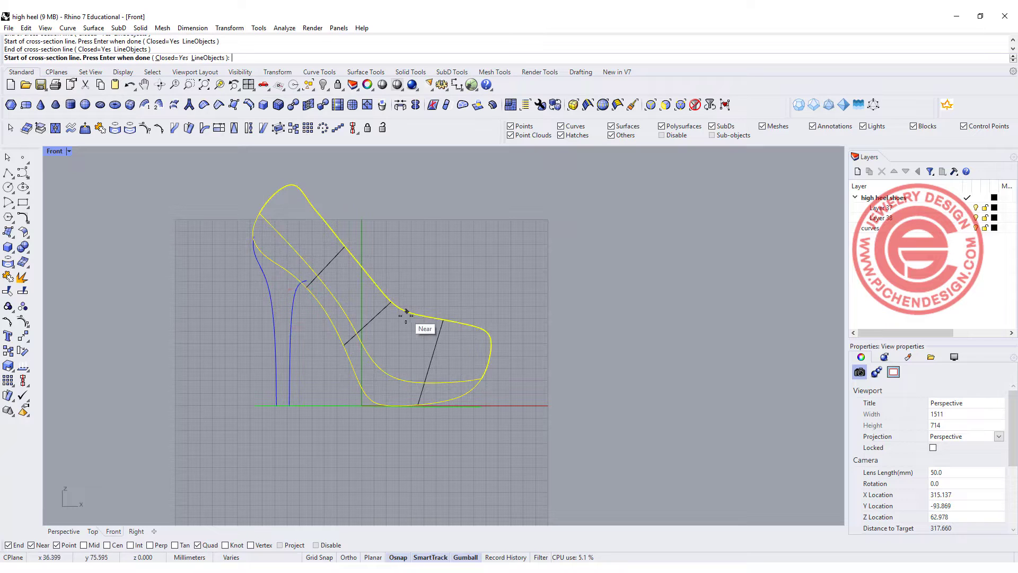
pyautogui.click(427, 295)
pyautogui.click(356, 440)
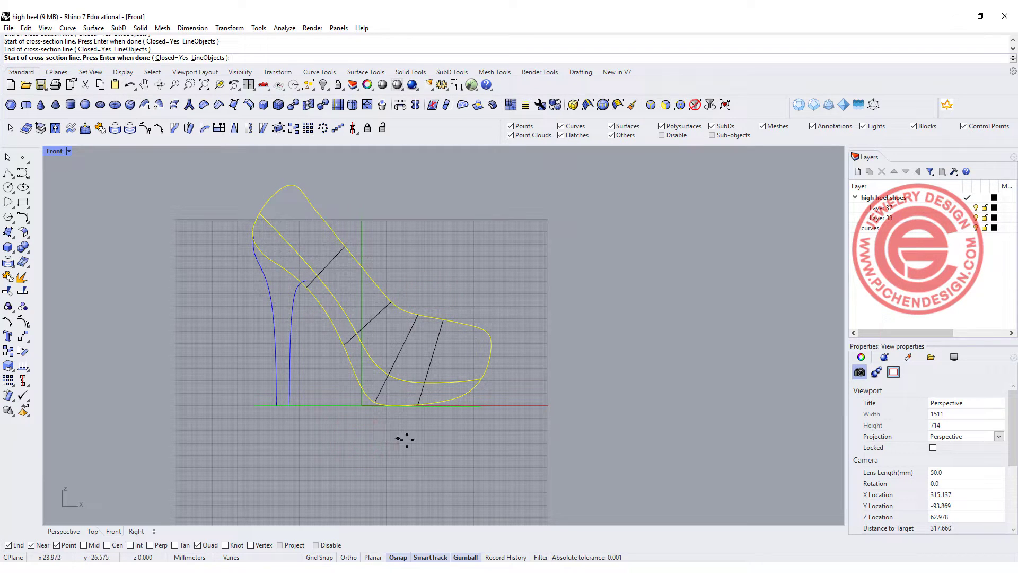
pyautogui.press('Return')
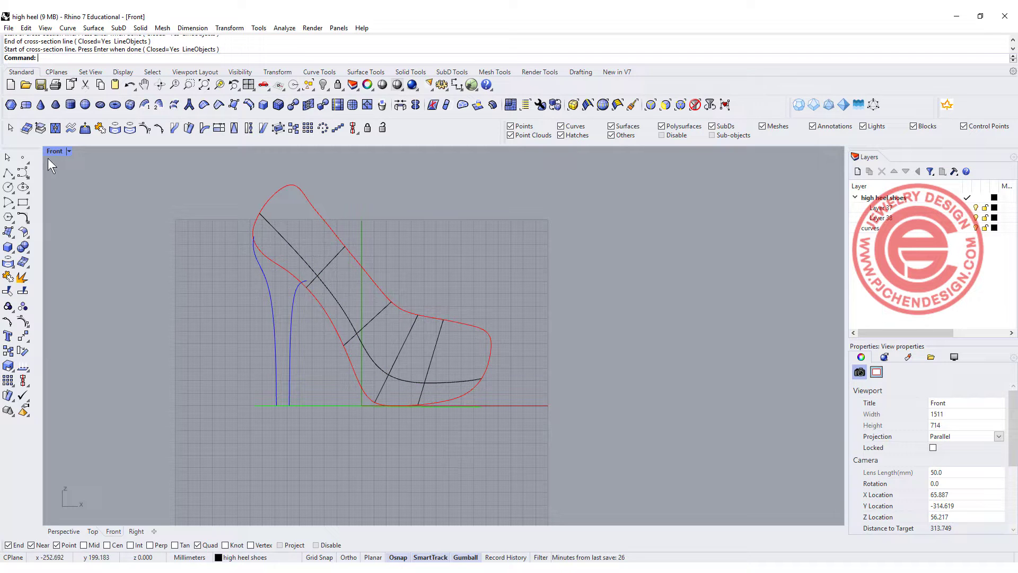
# Set the display color of the four closed cross-section curves to Cyan in the Perspective view.
pyautogui.doubleClick(59, 150)
pyautogui.doubleClick(460, 154)
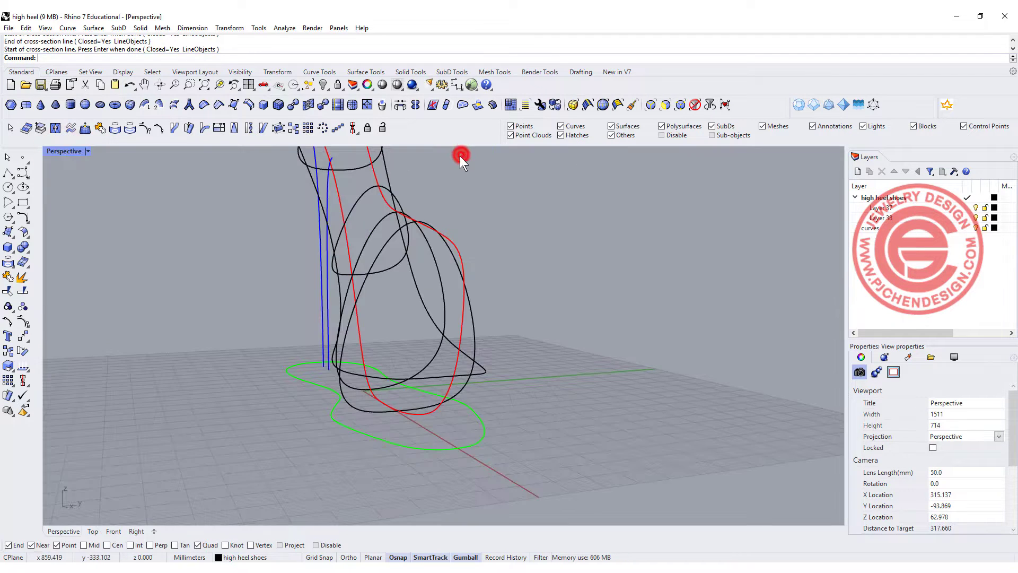
pyautogui.moveTo(430, 308); pyautogui.dragTo(522, 365, button='right')
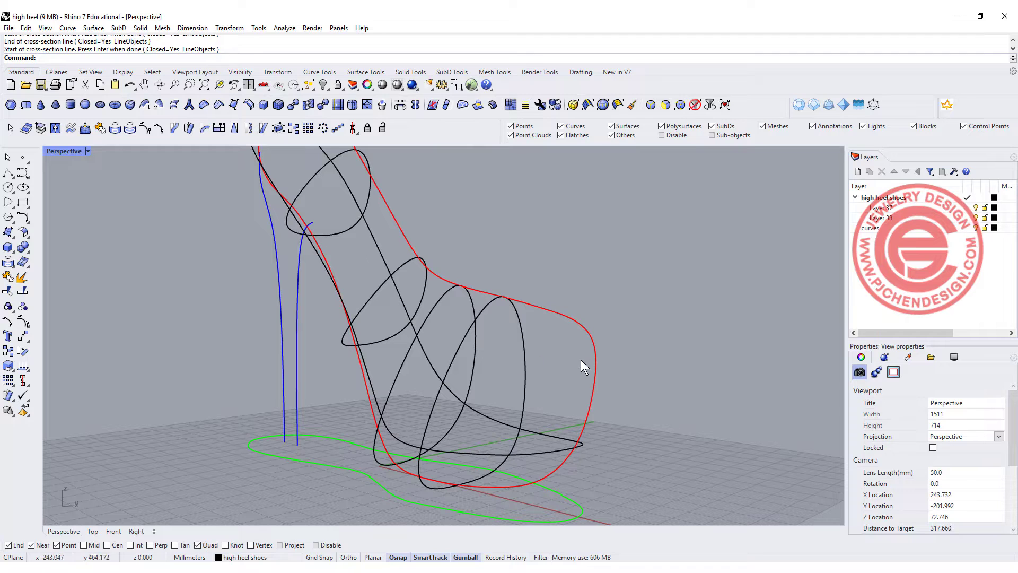
pyautogui.click(589, 397)
pyautogui.click(565, 454)
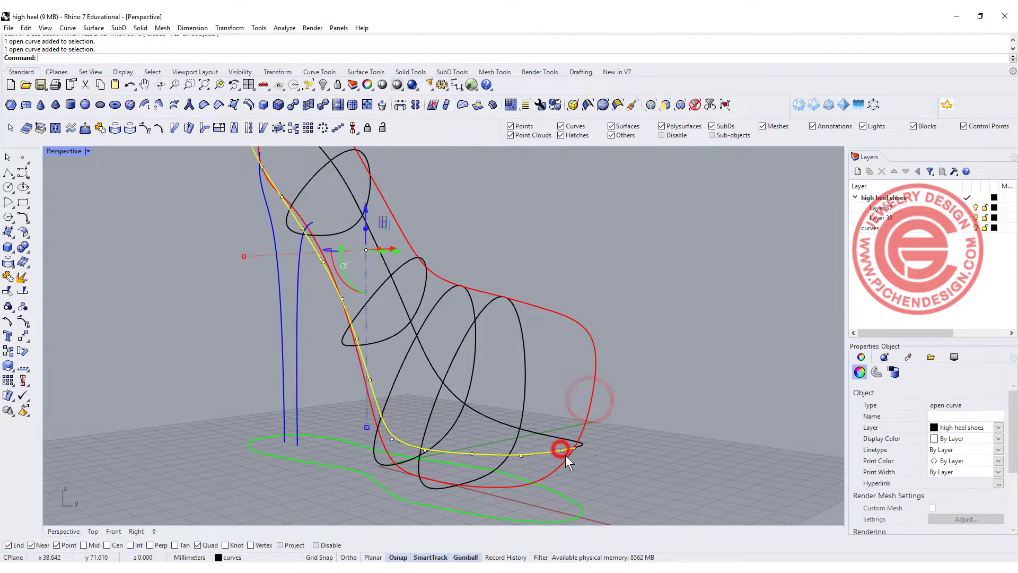
pyautogui.click(582, 444)
pyautogui.moveTo(540, 346); pyautogui.dragTo(412, 291)
pyautogui.keyDown('shift'); pyautogui.click(425, 290); pyautogui.keyUp('shift')
pyautogui.keyDown('shift'); pyautogui.click(369, 197); pyautogui.keyUp('shift')
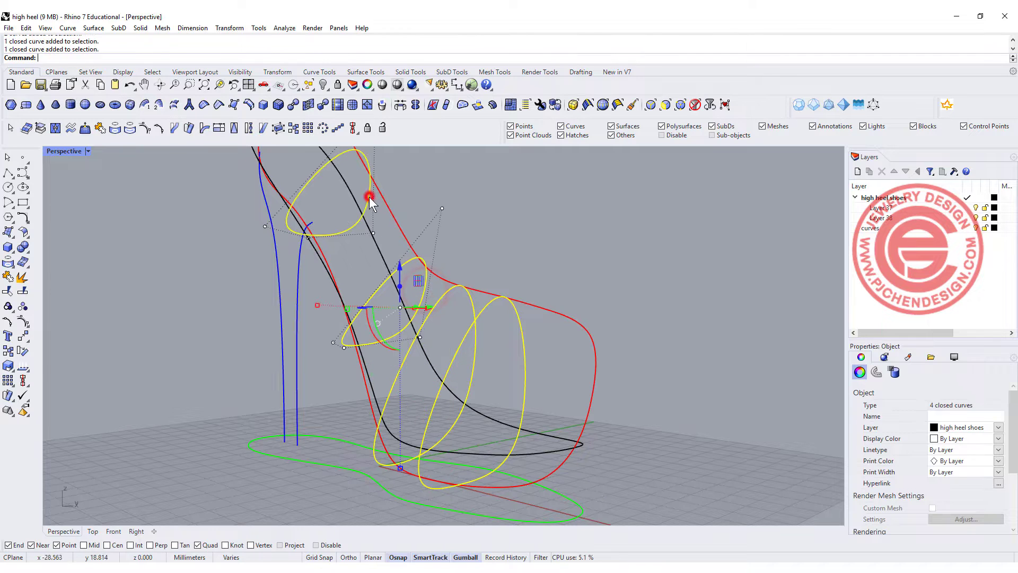
pyautogui.click(999, 439)
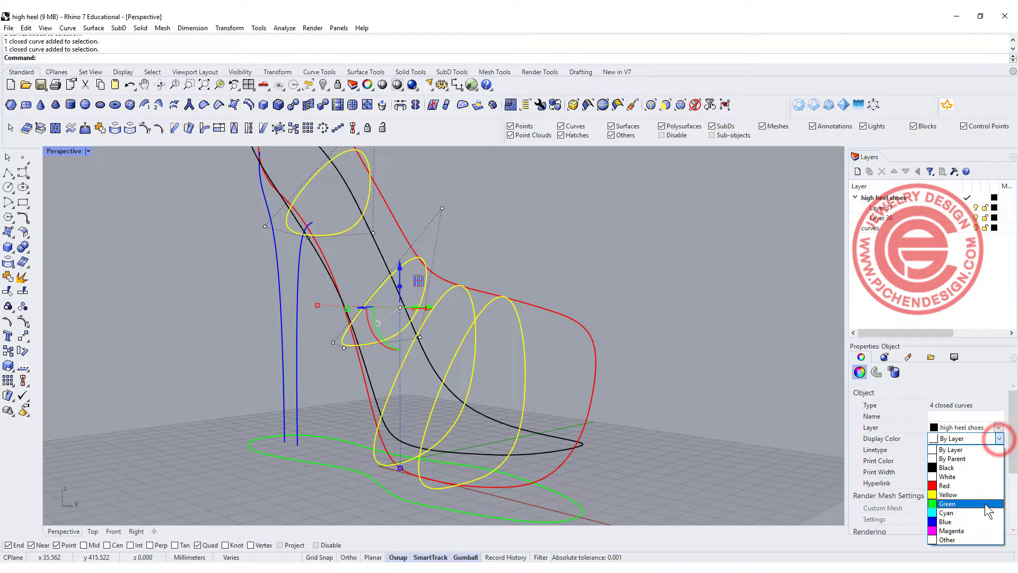
pyautogui.click(947, 512)
pyautogui.click(586, 282)
pyautogui.moveTo(586, 282); pyautogui.dragTo(569, 350, button='right')
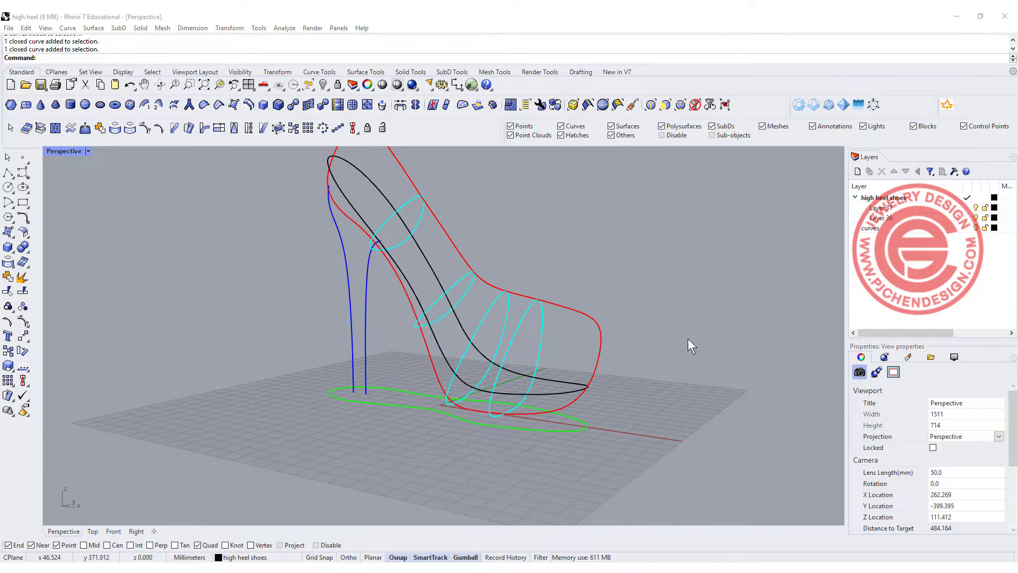
# Start a Curve Network surface and select the red profiles, black sole curves and four cyan cross-section curves.
pyautogui.moveTo(606, 343)
pyautogui.mouseDown(button='right')
pyautogui.moveTo(679, 320)
pyautogui.moveTo(594, 324)
pyautogui.moveTo(652, 335)
pyautogui.moveTo(601, 333)
pyautogui.mouseUp(button='right')
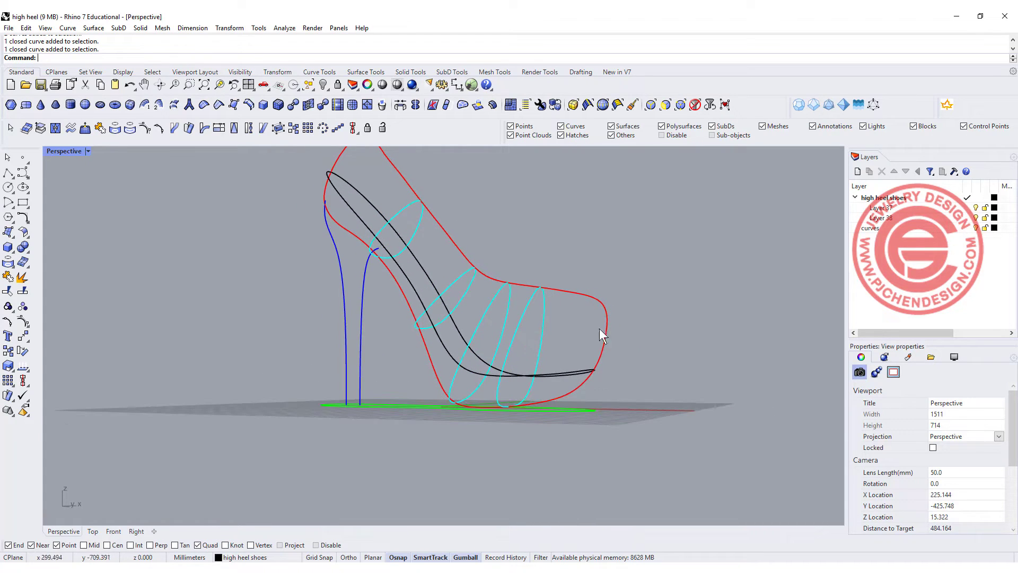
pyautogui.click(94, 30)
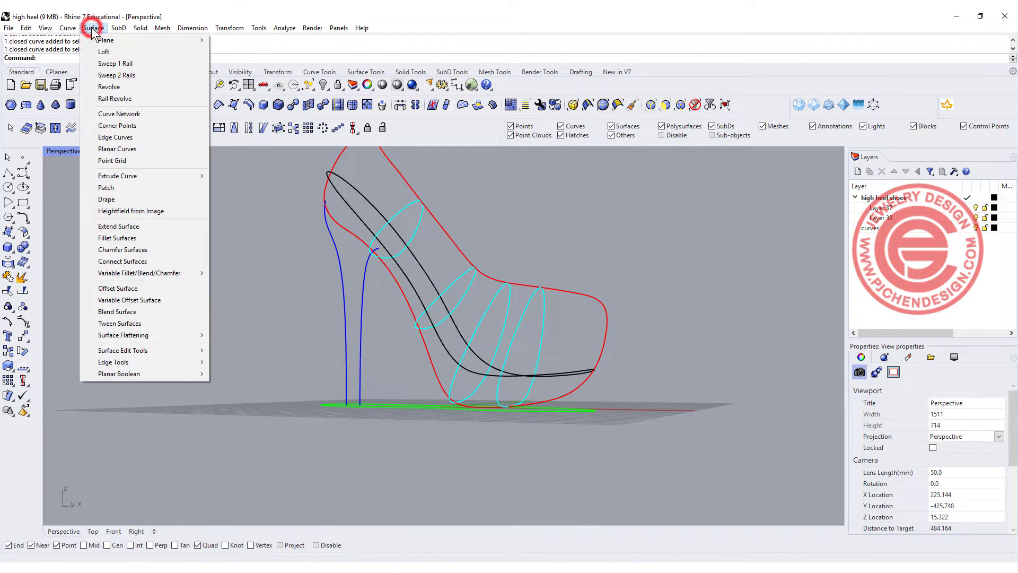
pyautogui.click(130, 114)
pyautogui.moveTo(616, 386); pyautogui.dragTo(570, 347)
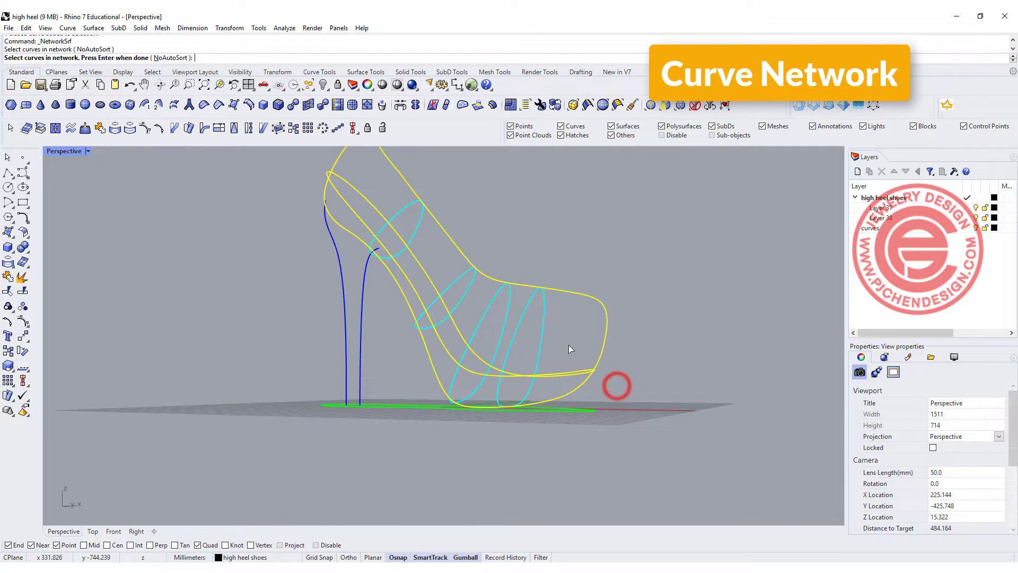
pyautogui.click(520, 316)
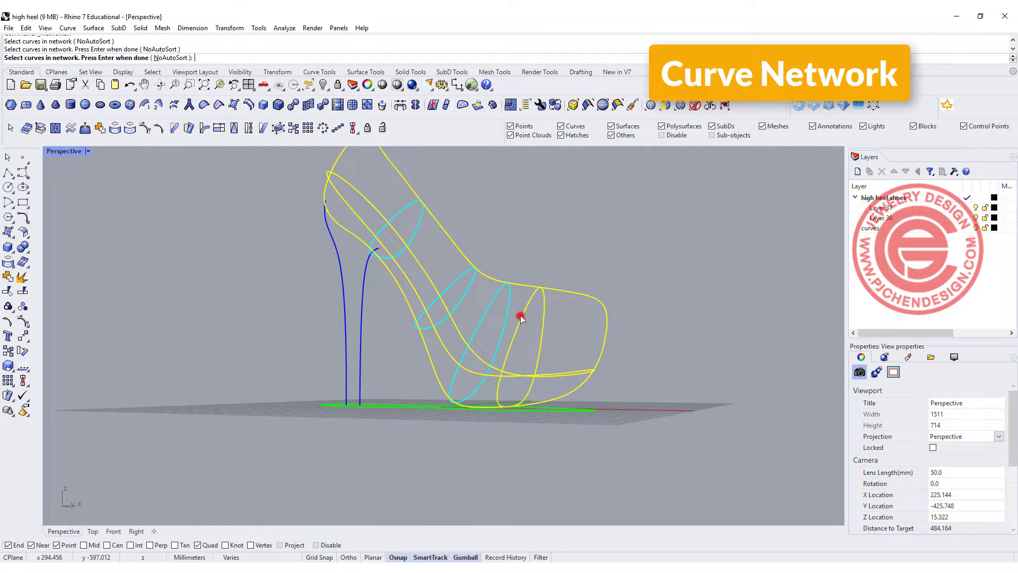
pyautogui.click(494, 304)
pyautogui.click(455, 277)
pyautogui.click(409, 208)
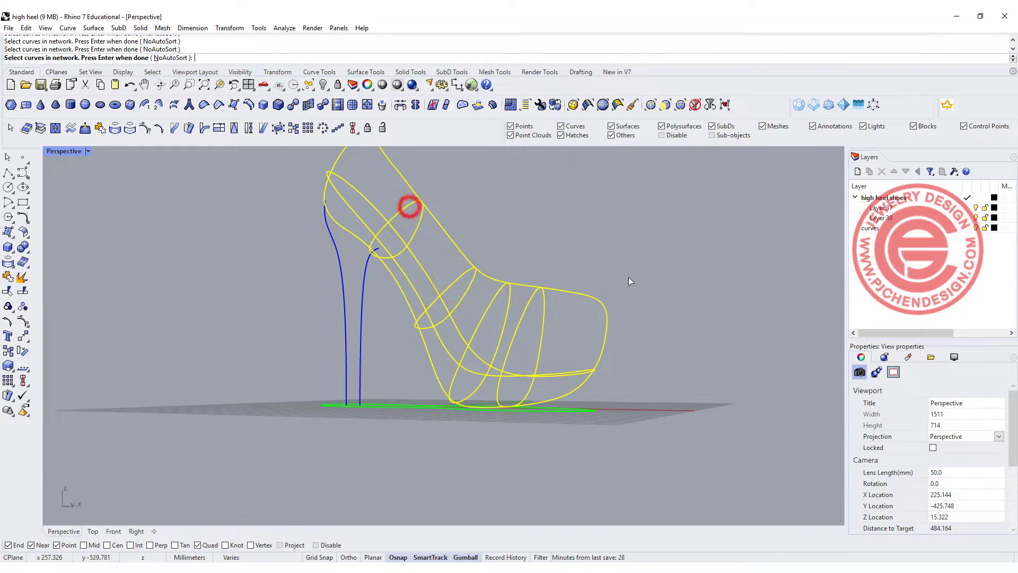
# Enable Record History and create the network surface of the shoe body from the selected curves.
pyautogui.press('Return')
pyautogui.moveTo(654, 271); pyautogui.dragTo(581, 320, button='right')
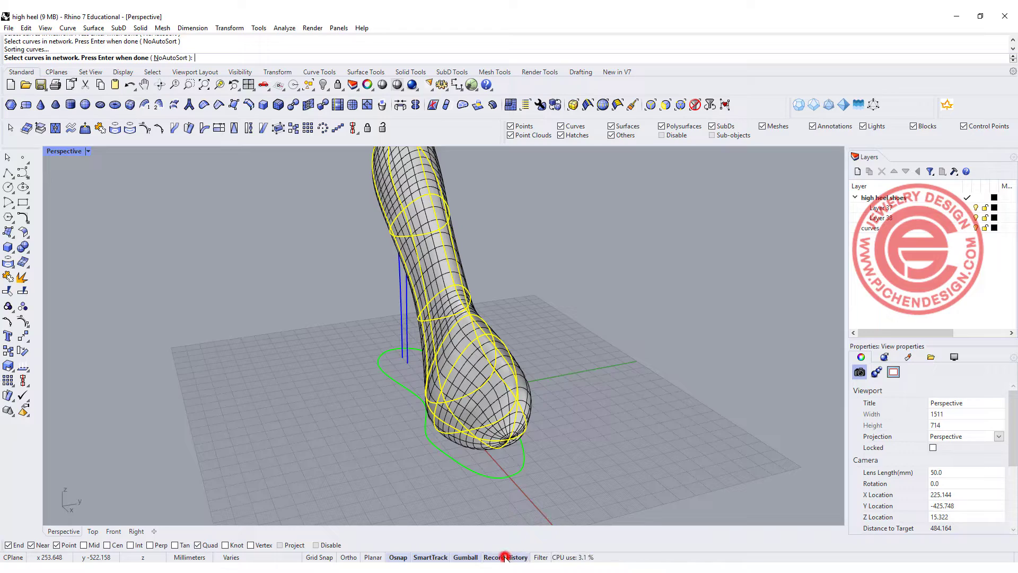
pyautogui.press('Return')
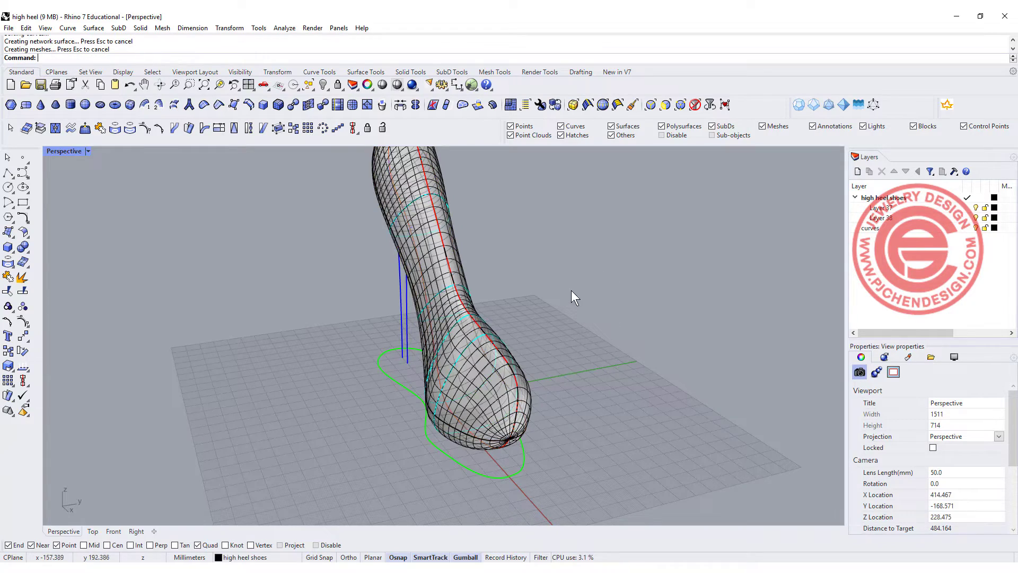
# Widen the cyan cross-section curve at the ball of the foot by scaling it across the shoe's width.
pyautogui.moveTo(573, 295); pyautogui.dragTo(637, 307, button='right')
pyautogui.scroll(3, 504, 329)
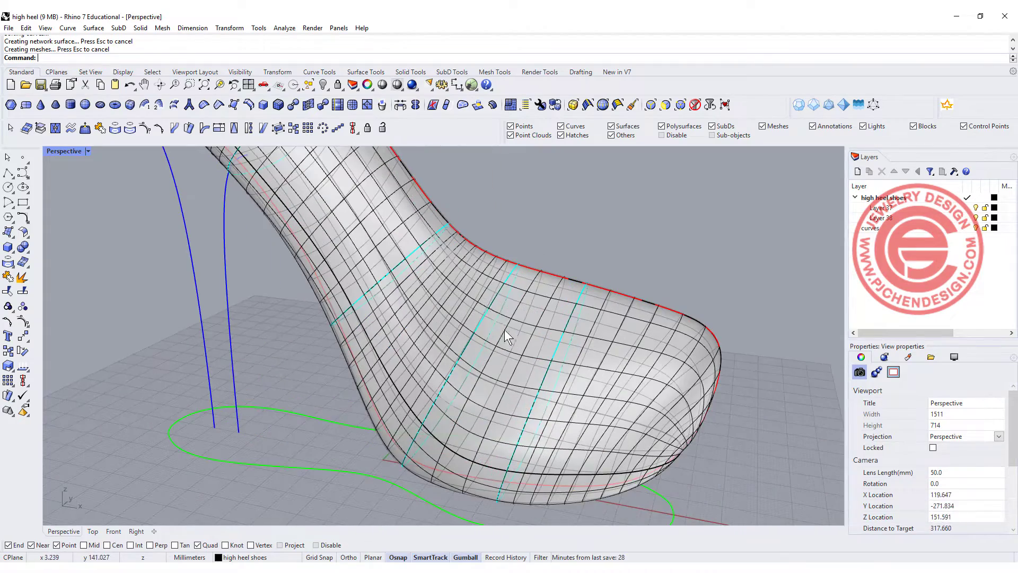
pyautogui.click(482, 318)
pyautogui.click(482, 323)
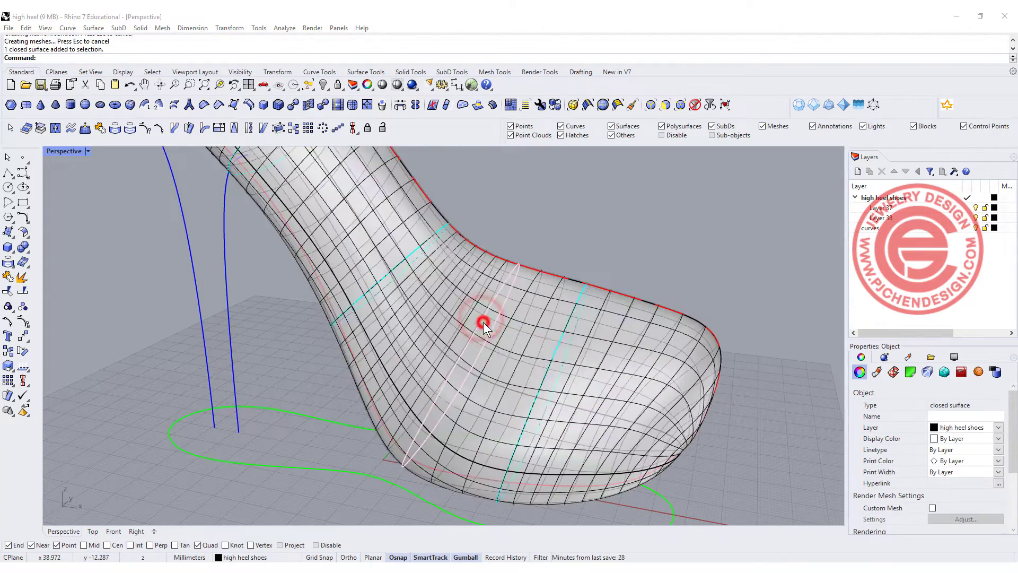
pyautogui.click(519, 352)
pyautogui.scroll(-5, 522, 350)
pyautogui.moveTo(577, 339); pyautogui.dragTo(459, 396, button='right')
pyautogui.moveTo(455, 384); pyautogui.dragTo(432, 397)
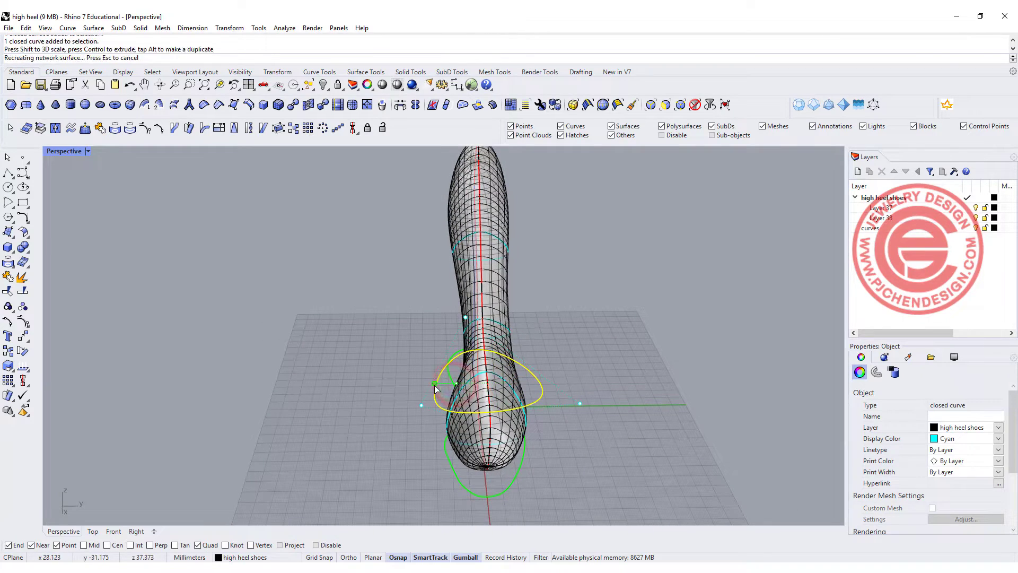
# Widen the forefoot cross-section curve by scaling it across the shoe's width, and select its lower side control point.
pyautogui.moveTo(522, 437); pyautogui.dragTo(419, 380, button='right')
pyautogui.scroll(4, 578, 357)
pyautogui.click(588, 353)
pyautogui.click(617, 381)
pyautogui.moveTo(405, 377); pyautogui.dragTo(374, 380)
pyautogui.moveTo(595, 393); pyautogui.dragTo(643, 317, button='right')
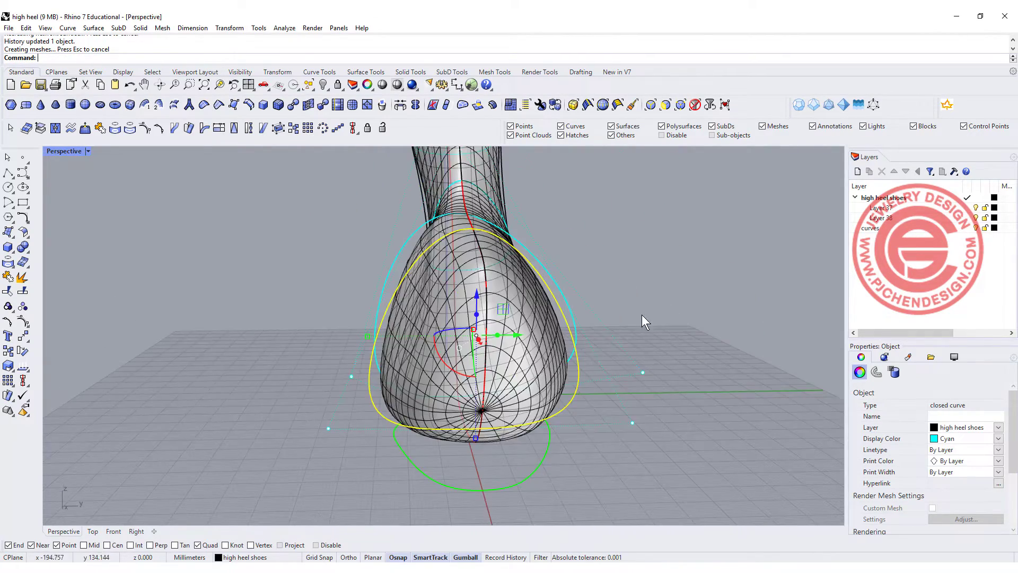
pyautogui.click(642, 315)
pyautogui.click(570, 397)
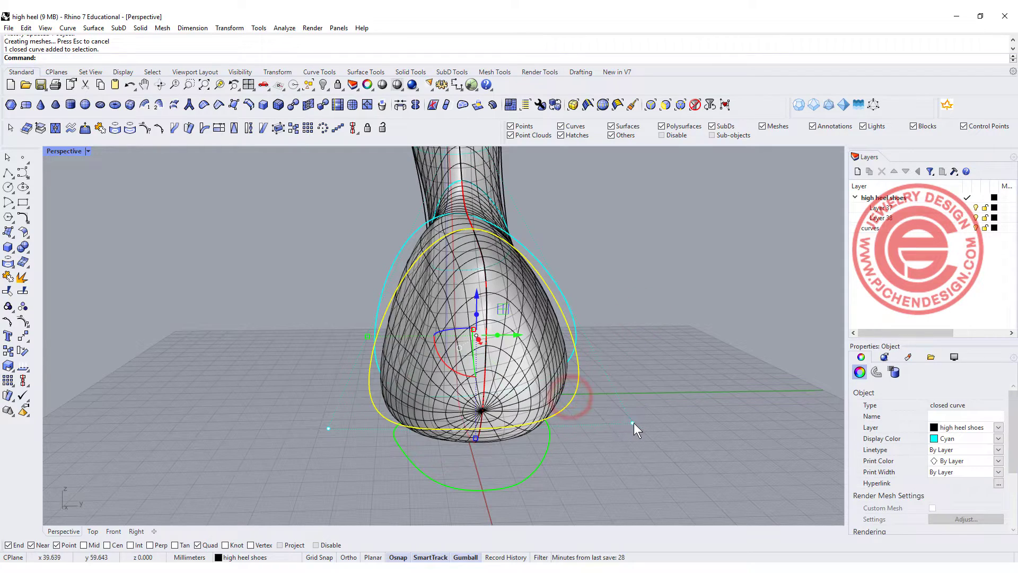
pyautogui.click(633, 422)
# Pull one side control point of the instep-bend cross-section curve slightly outward to bulge the shoe body.
pyautogui.moveTo(676, 291); pyautogui.dragTo(431, 303, button='right')
pyautogui.click(509, 297)
pyautogui.click(534, 326)
pyautogui.click(417, 283)
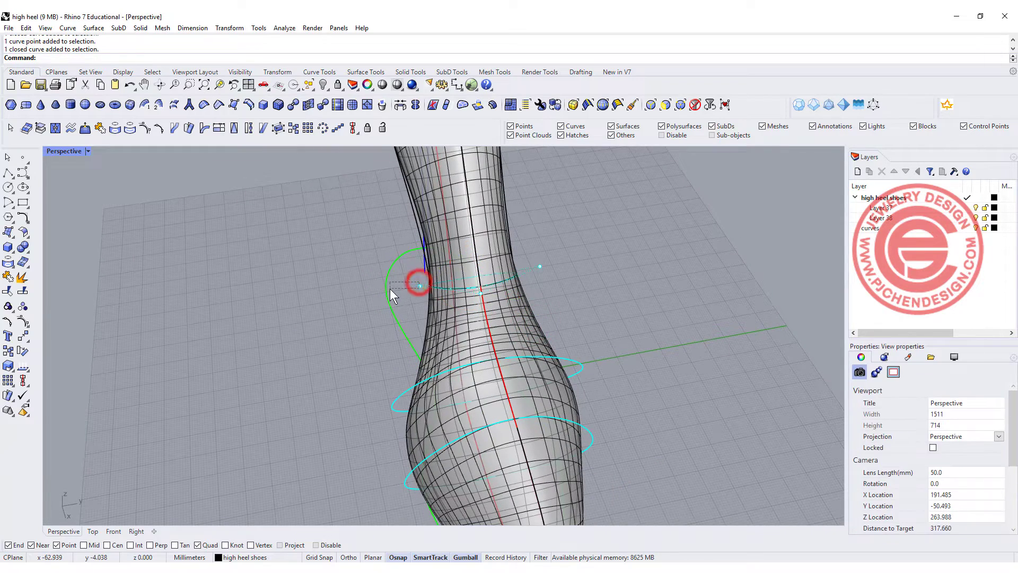
pyautogui.click(446, 288)
pyautogui.click(467, 317)
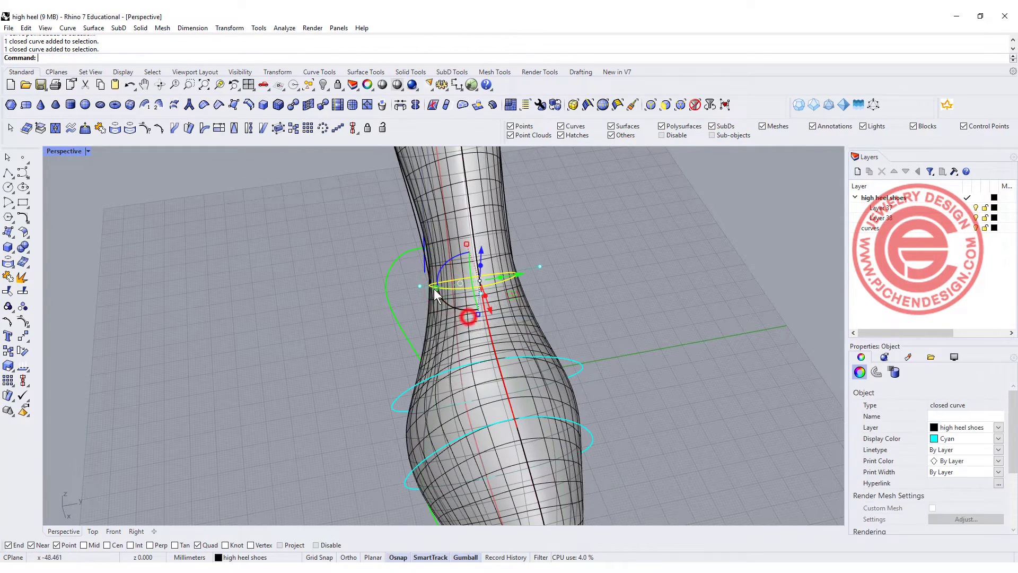
pyautogui.moveTo(420, 286); pyautogui.dragTo(417, 287)
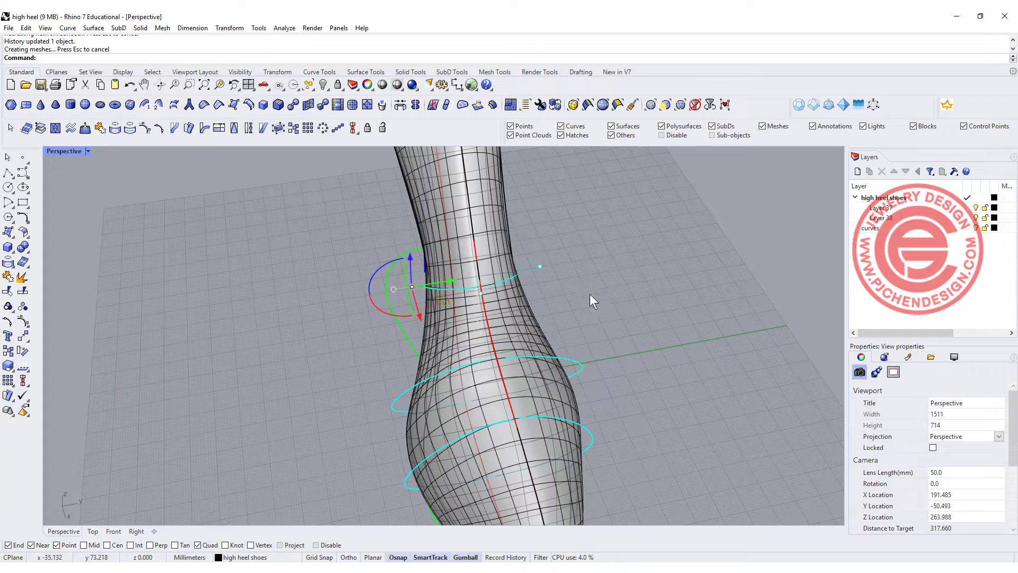
# Scale the instep-bend cross-section curve wider across the shoe.
pyautogui.moveTo(589, 294); pyautogui.dragTo(628, 252, button='right')
pyautogui.click(519, 224)
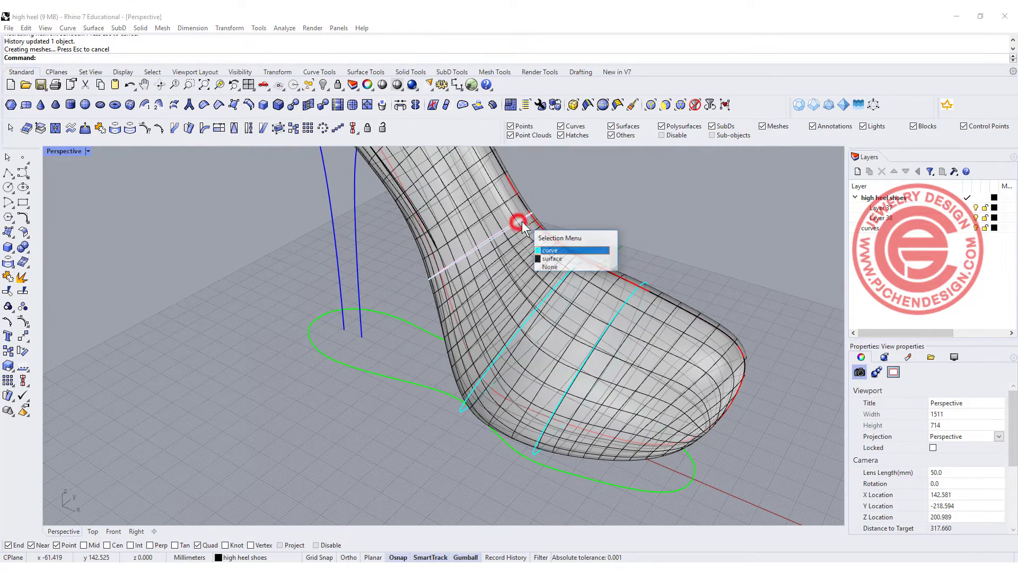
pyautogui.click(549, 257)
pyautogui.moveTo(552, 249); pyautogui.dragTo(521, 232, button='right')
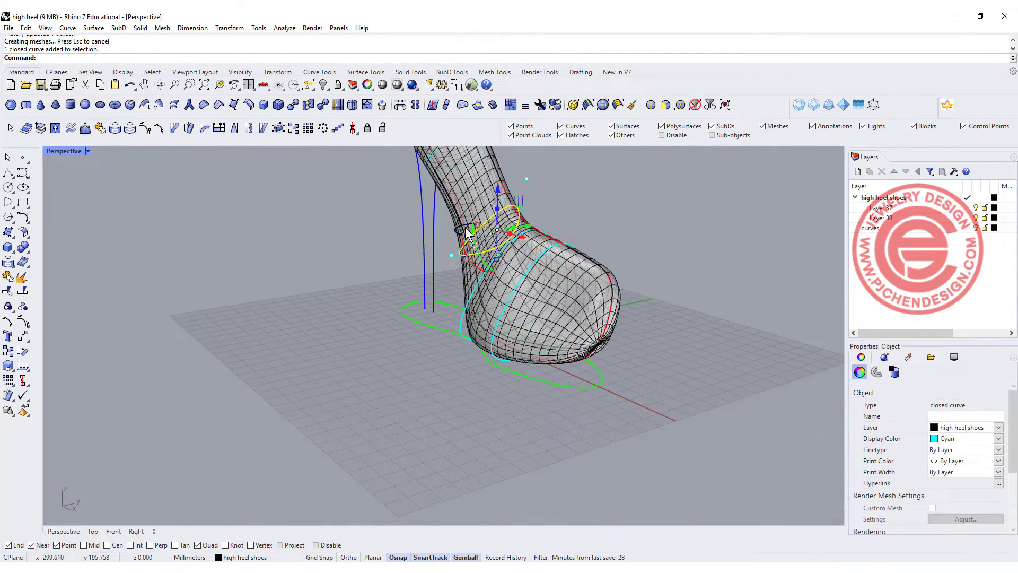
pyautogui.scroll(5, 477, 232)
pyautogui.moveTo(481, 239); pyautogui.dragTo(459, 242)
# Scale the upper arch cross-section curve wider across the shoe's width.
pyautogui.scroll(-6, 484, 250)
pyautogui.keyDown('shift'); pyautogui.moveTo(523, 262); pyautogui.dragTo(352, 266, button='right'); pyautogui.keyUp('shift')
pyautogui.scroll(6, 426, 246)
pyautogui.click(430, 239)
pyautogui.click(465, 269)
pyautogui.moveTo(362, 260); pyautogui.dragTo(340, 265)
# Try to raise the top control point of the upper arch cross-section curve, and undo the move.
pyautogui.click(574, 295)
pyautogui.moveTo(575, 296); pyautogui.dragTo(504, 334, button='right')
pyautogui.scroll(5, 529, 290)
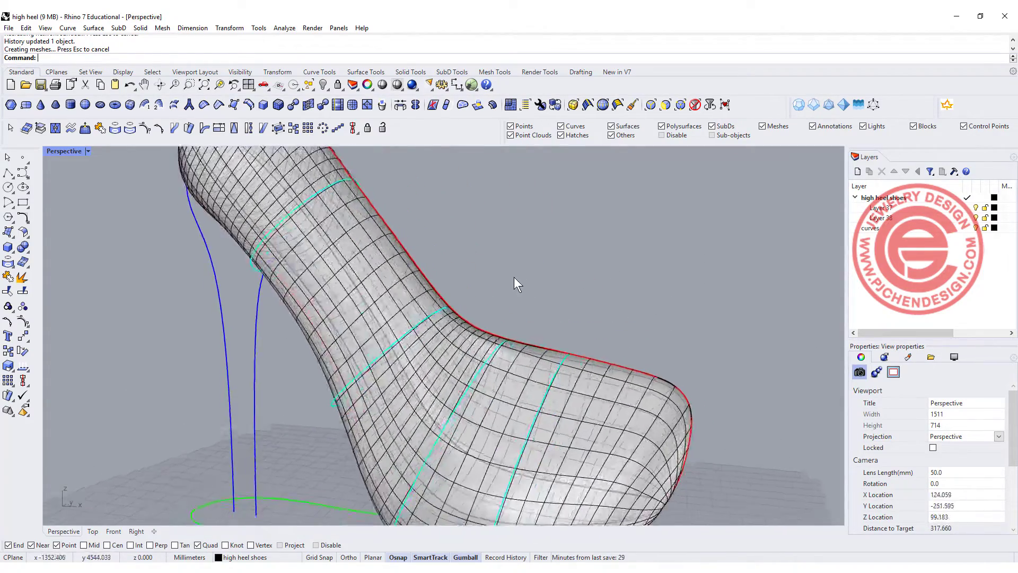
pyautogui.scroll(-5, 513, 276)
pyautogui.moveTo(607, 325); pyautogui.dragTo(472, 296, button='right')
pyautogui.scroll(5, 470, 293)
pyautogui.click(465, 293)
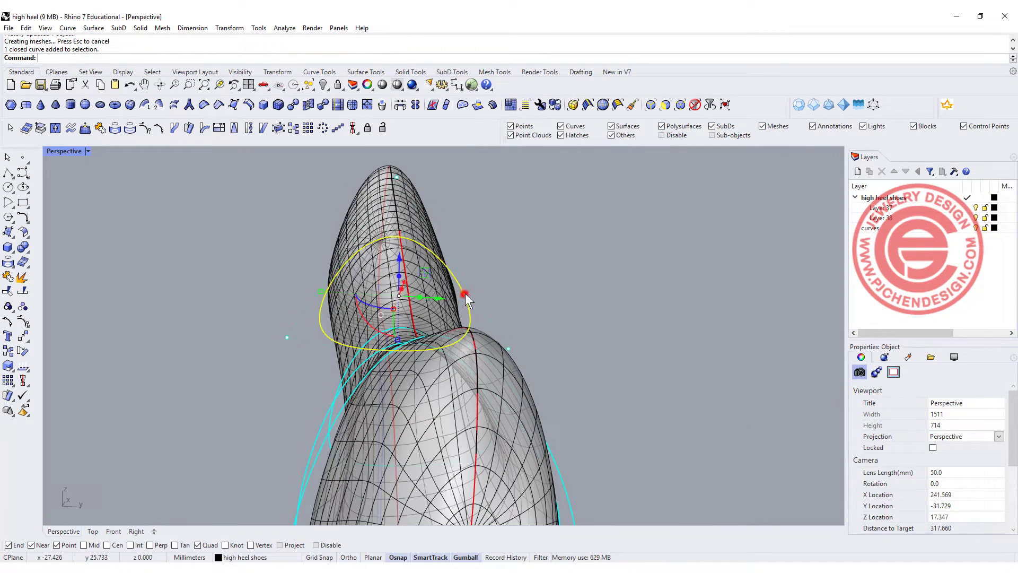
pyautogui.click(396, 176)
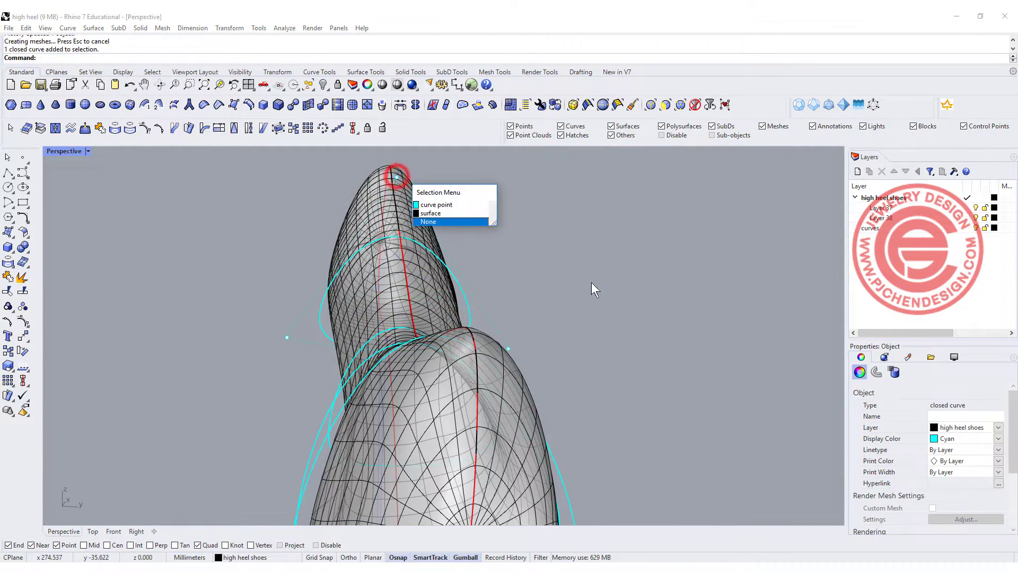
pyautogui.click(590, 282)
pyautogui.moveTo(508, 244); pyautogui.dragTo(506, 267, button='right')
pyautogui.scroll(-3, 568, 247)
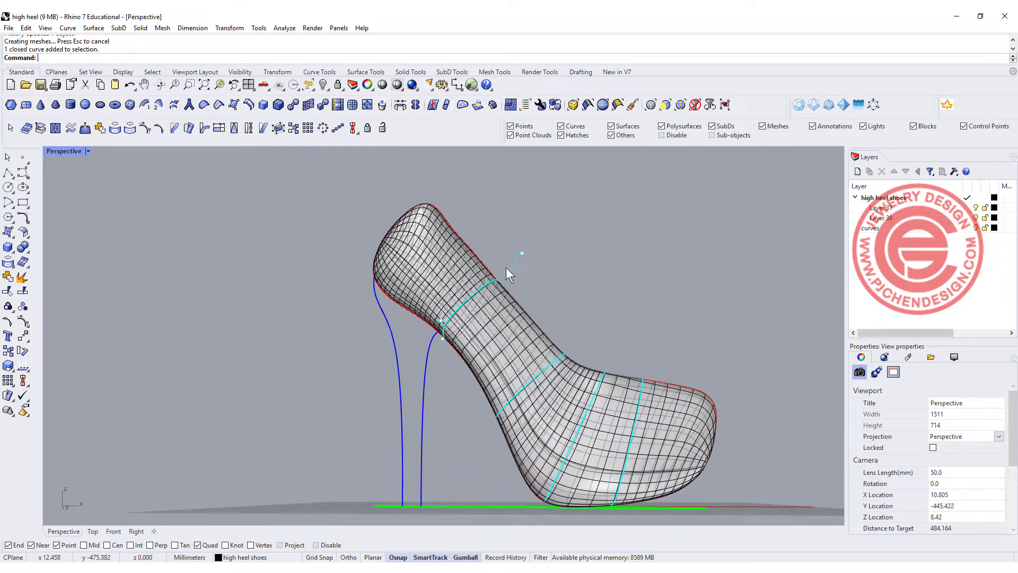
pyautogui.moveTo(522, 251); pyautogui.dragTo(533, 231)
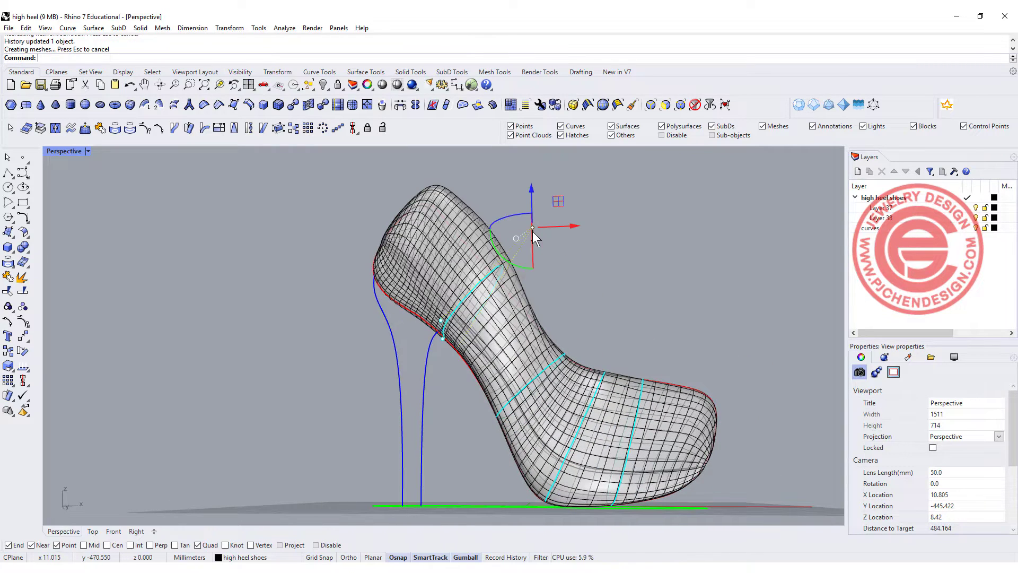
pyautogui.hotkey('ctrl', 'z')
pyautogui.click(609, 253)
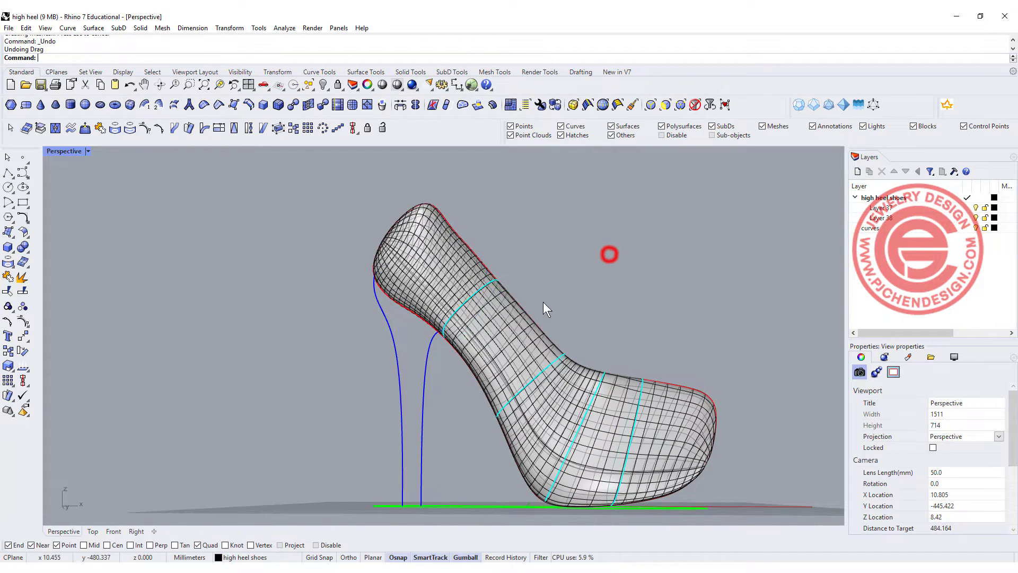
# Try to move a control point of the red top profile curve up and outward, and undo the move.
pyautogui.scroll(3, 536, 313)
pyautogui.click(524, 325)
pyautogui.click(547, 352)
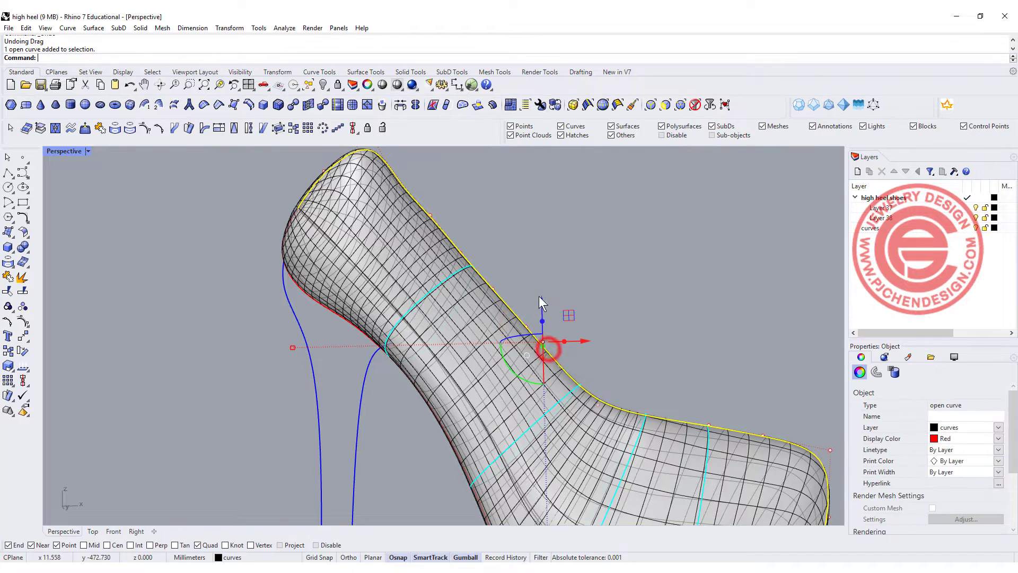
pyautogui.click(495, 288)
pyautogui.moveTo(495, 288); pyautogui.dragTo(535, 263)
pyautogui.hotkey('ctrl', 'z')
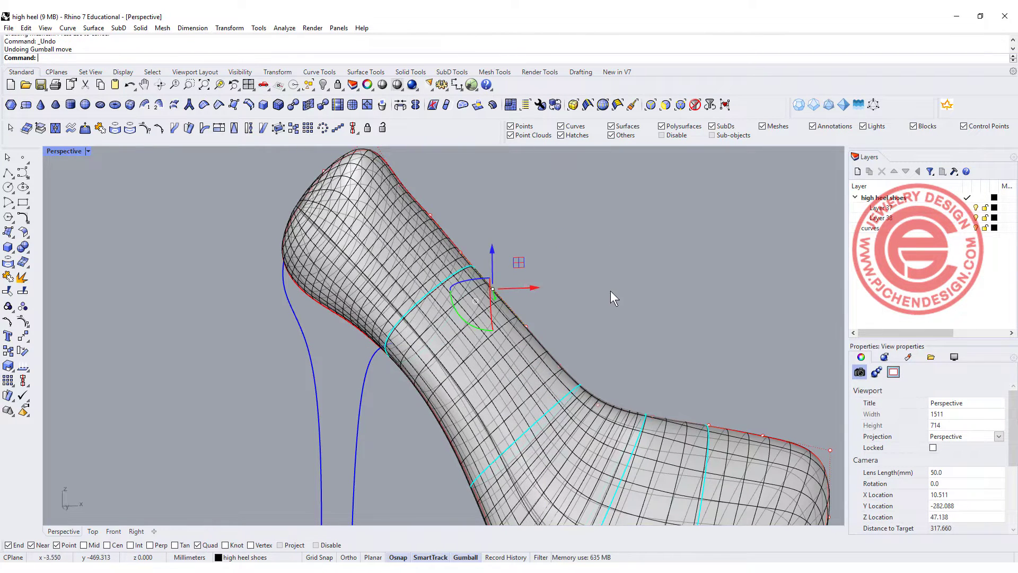
pyautogui.scroll(-5, 609, 290)
pyautogui.moveTo(609, 289); pyautogui.dragTo(462, 295, button='right')
pyautogui.moveTo(380, 231); pyautogui.dragTo(493, 344, button='right')
pyautogui.scroll(3, 435, 389)
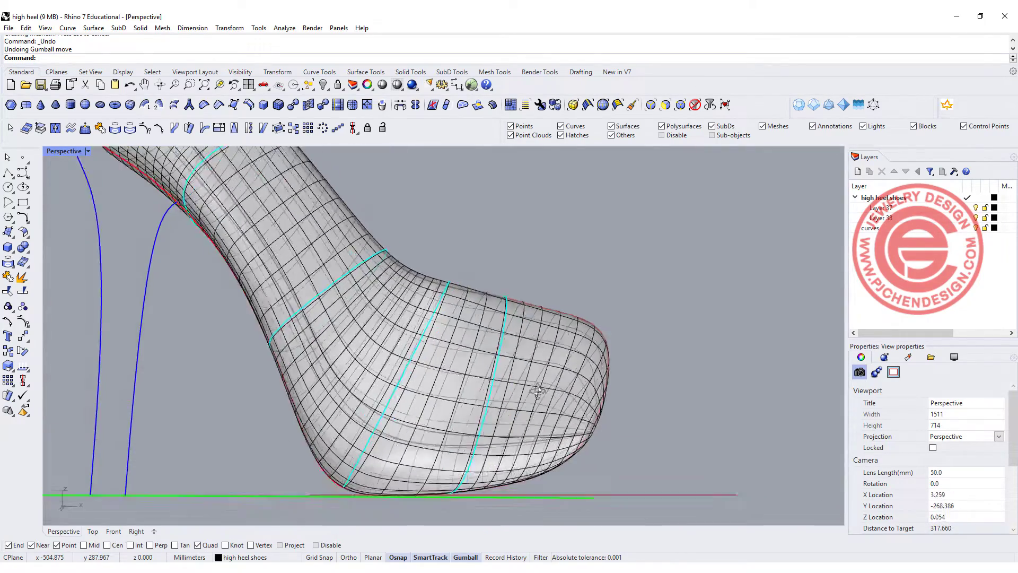
pyautogui.scroll(-2, 490, 339)
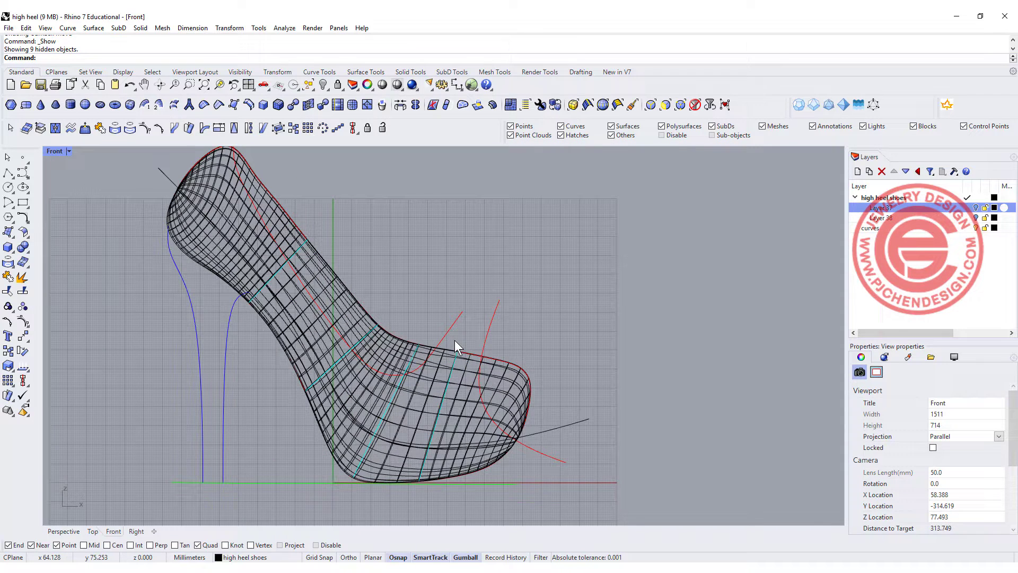
# Show the hidden objects and select the two red curves of the foot opening and open toe in the Front view.
pyautogui.moveTo(454, 339); pyautogui.dragTo(490, 322, button='right')
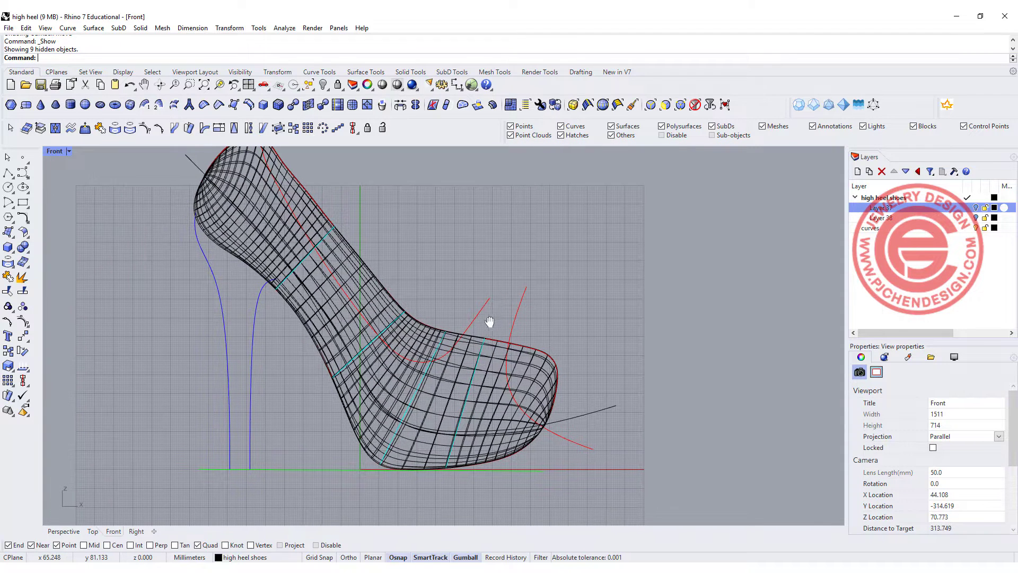
pyautogui.click(478, 309)
pyautogui.click(517, 306)
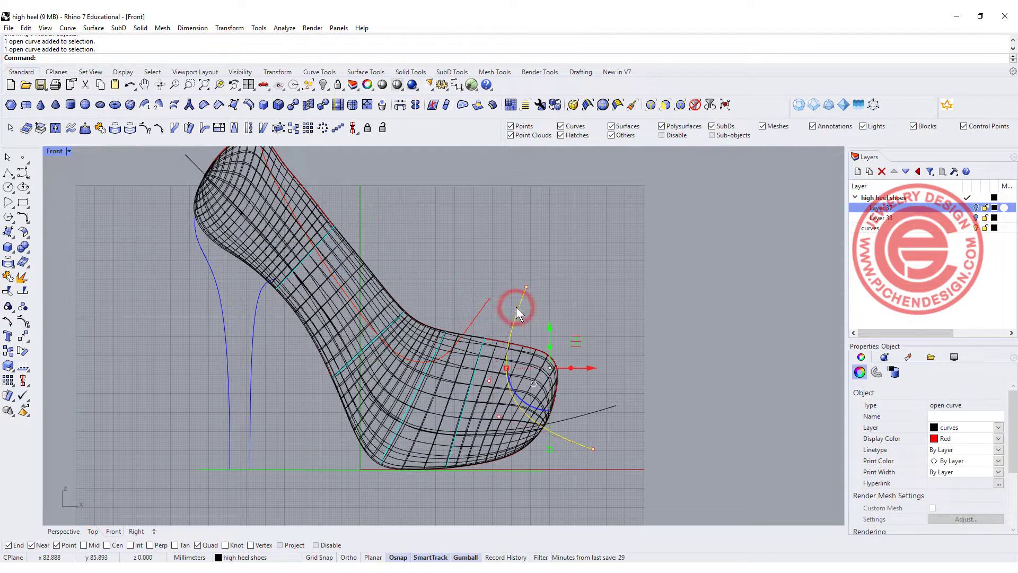
pyautogui.scroll(-2, 450, 272)
pyautogui.click(449, 319)
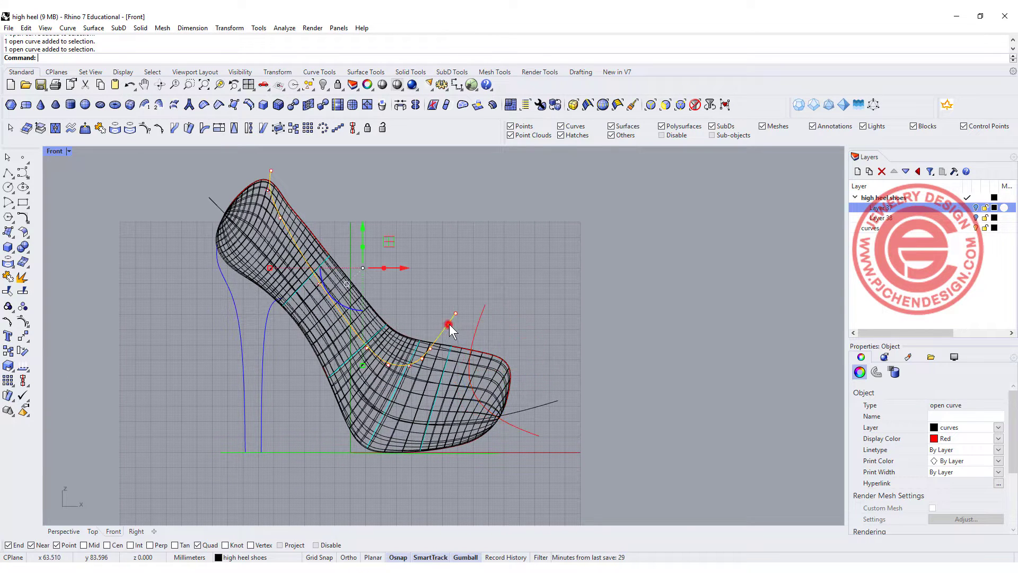
pyautogui.keyDown('shift'); pyautogui.click(476, 325); pyautogui.keyUp('shift')
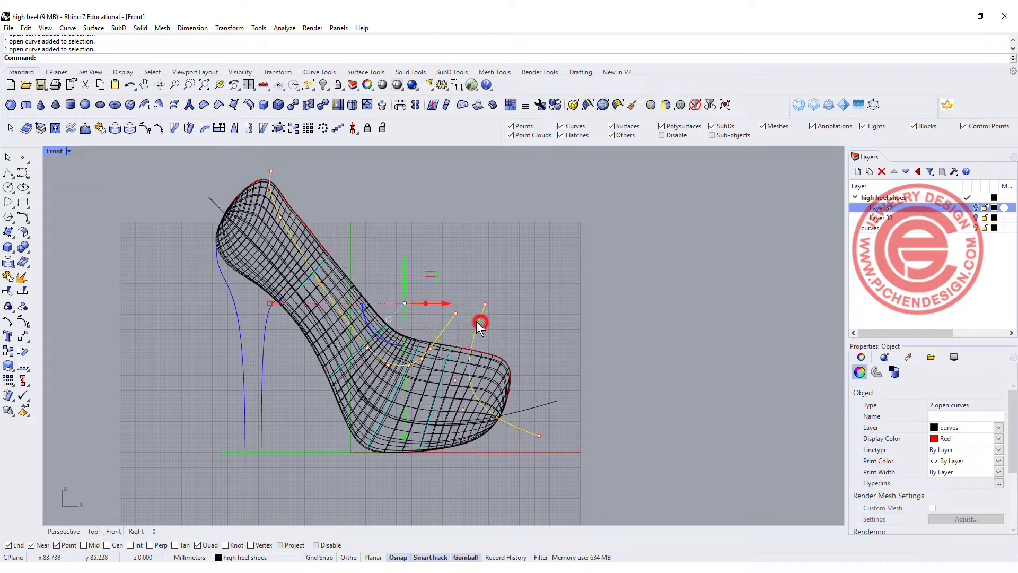
# Trim away the shoe body above the foot-opening curve and in front of the toe-opening curve.
pyautogui.click(8, 291)
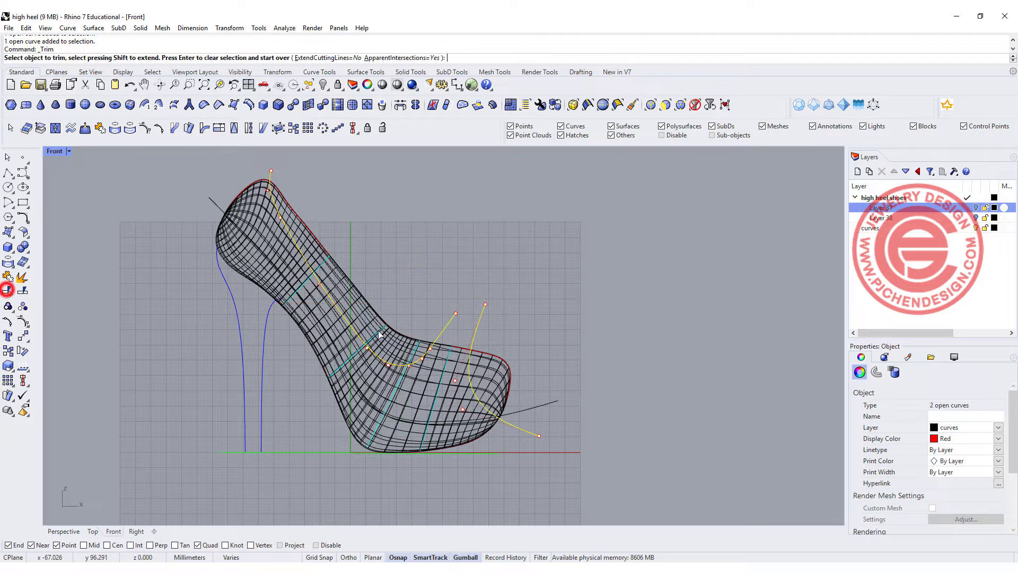
pyautogui.scroll(3, 381, 333)
pyautogui.click(406, 355)
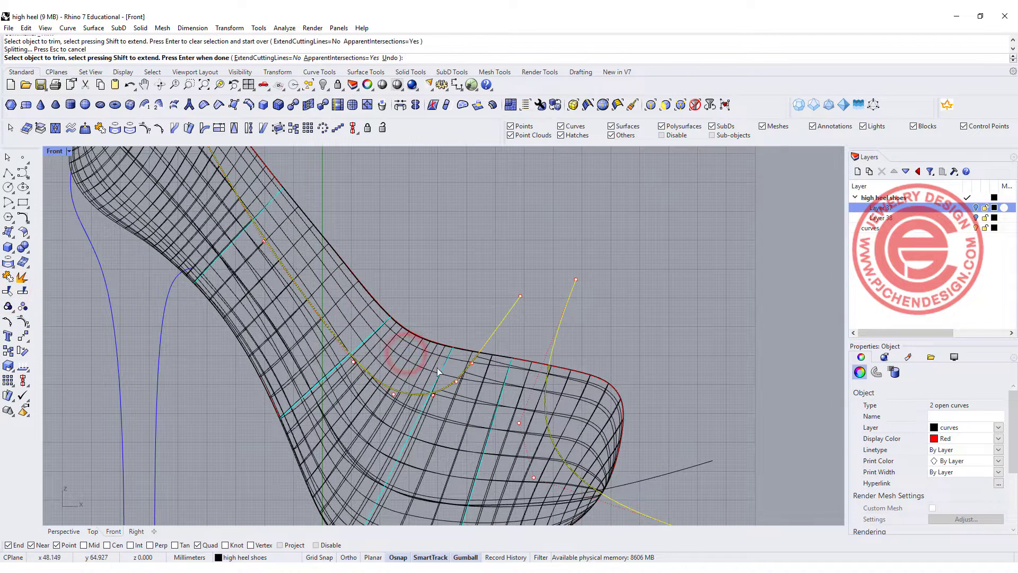
pyautogui.click(392, 349)
pyautogui.click(579, 405)
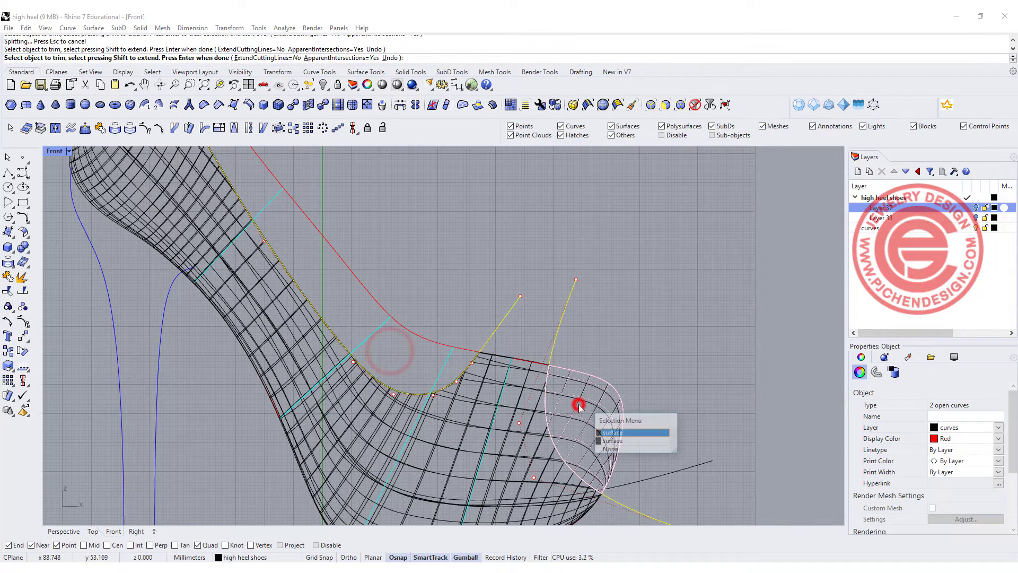
pyautogui.click(612, 432)
pyautogui.scroll(-5, 637, 348)
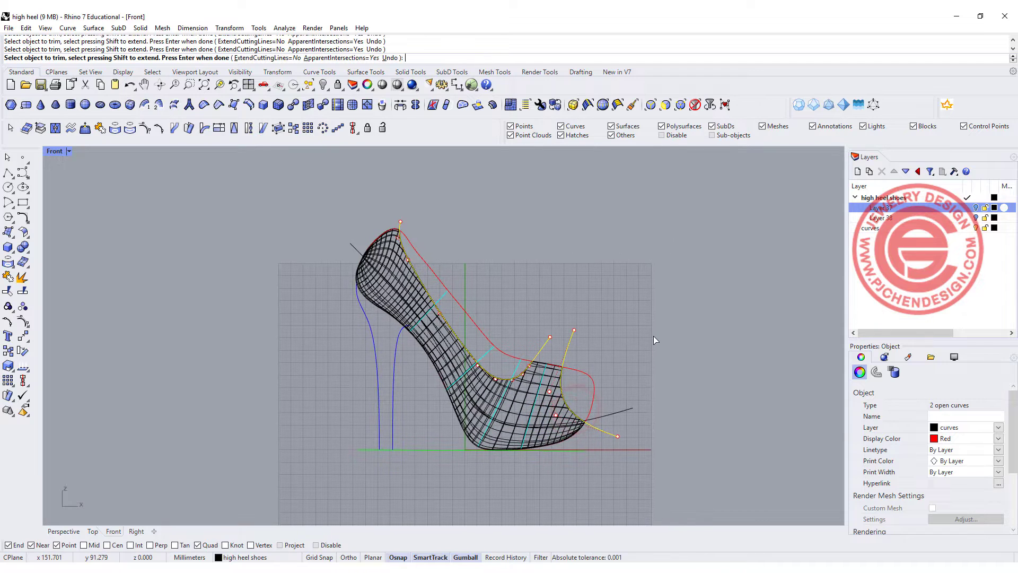
pyautogui.press('Return')
pyautogui.click(516, 312)
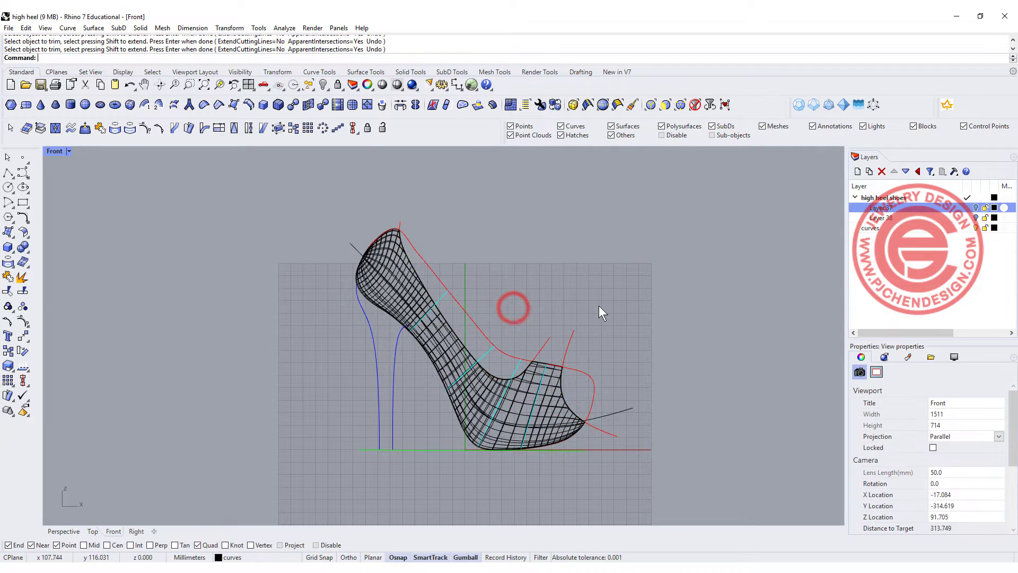
# Try scaling the instep-bend cross-section curve lengthwise against the trimmed body, and undo the scale.
pyautogui.doubleClick(55, 150)
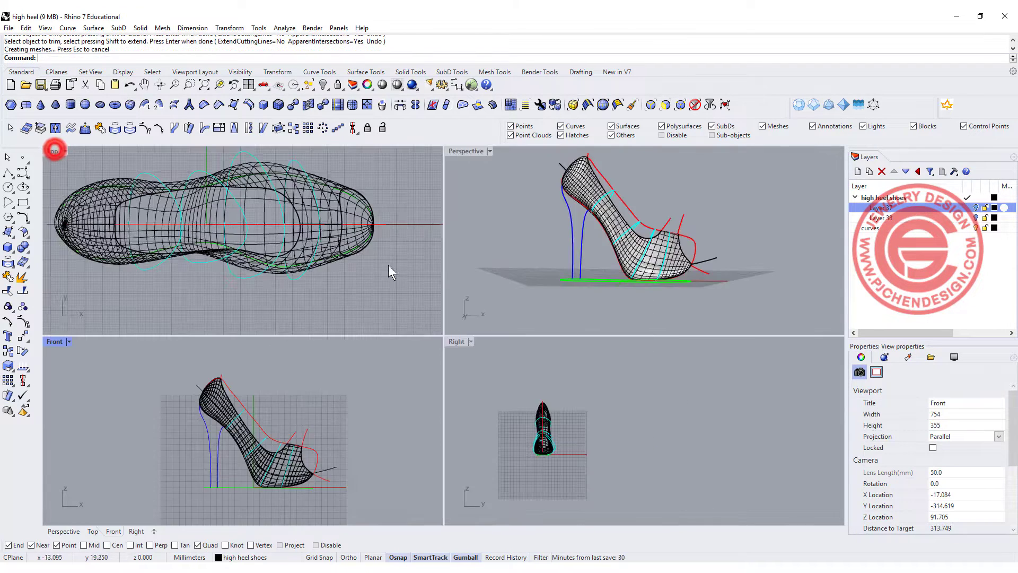
pyautogui.scroll(3, 603, 240)
pyautogui.click(638, 229)
pyautogui.scroll(6, 614, 237)
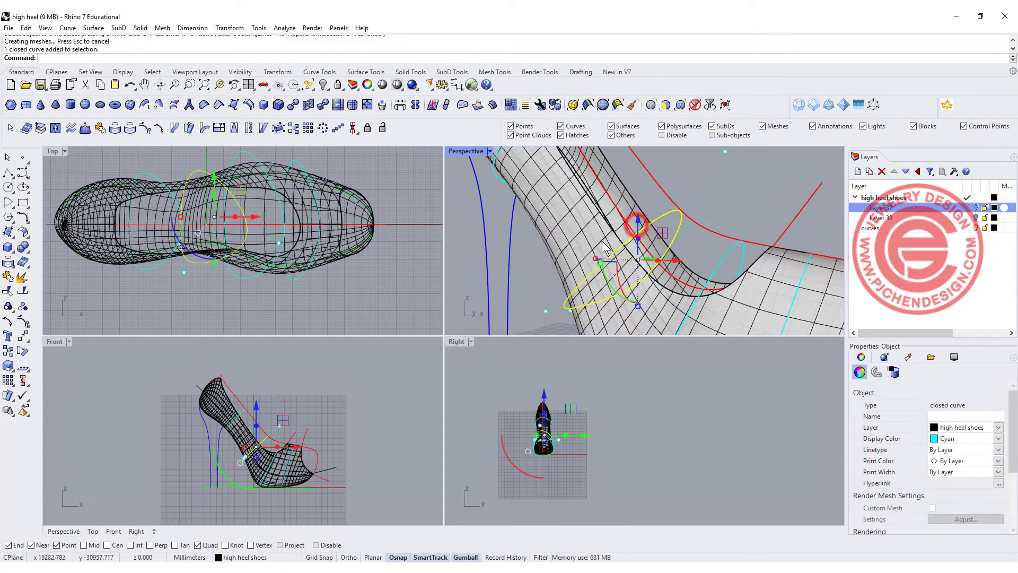
pyautogui.moveTo(593, 257); pyautogui.dragTo(570, 258)
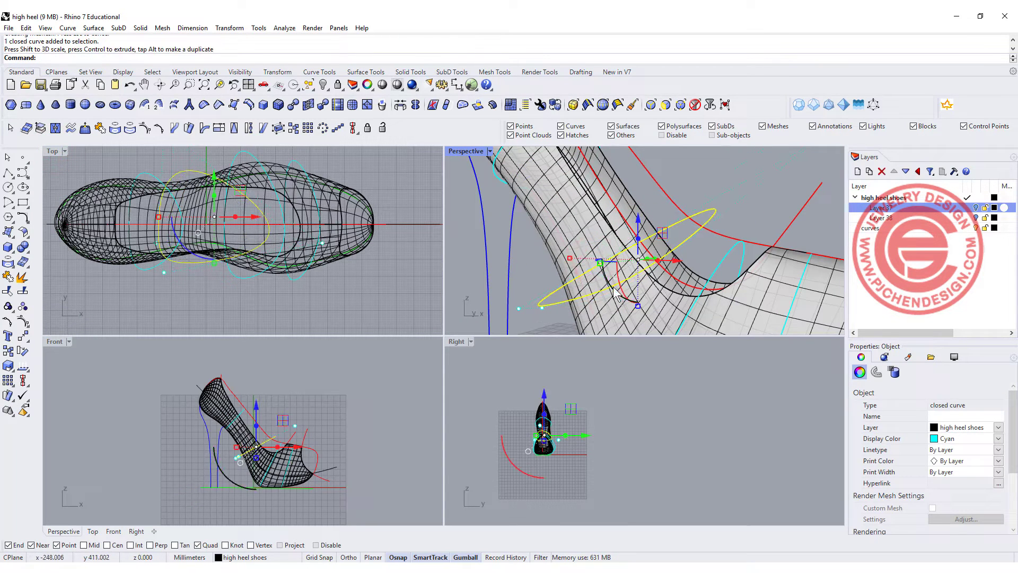
pyautogui.hotkey('ctrl', 'z')
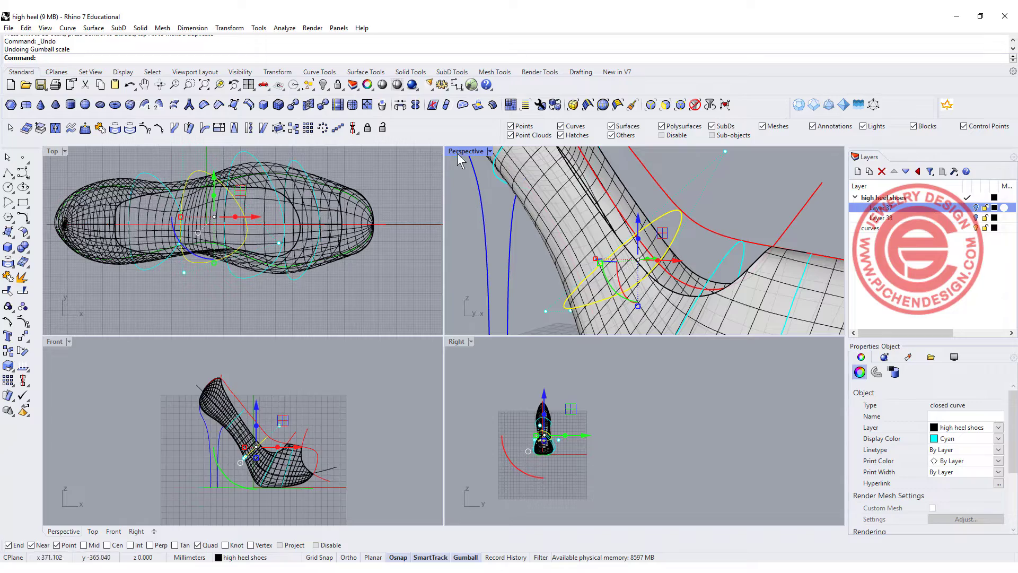
# Maximize the Perspective viewport and select the trimmed shoe body surface.
pyautogui.doubleClick(449, 149)
pyautogui.scroll(-8, 554, 254)
pyautogui.moveTo(553, 254); pyautogui.dragTo(638, 402, button='right')
pyautogui.moveTo(459, 247); pyautogui.dragTo(565, 368, button='right')
pyautogui.click(565, 368)
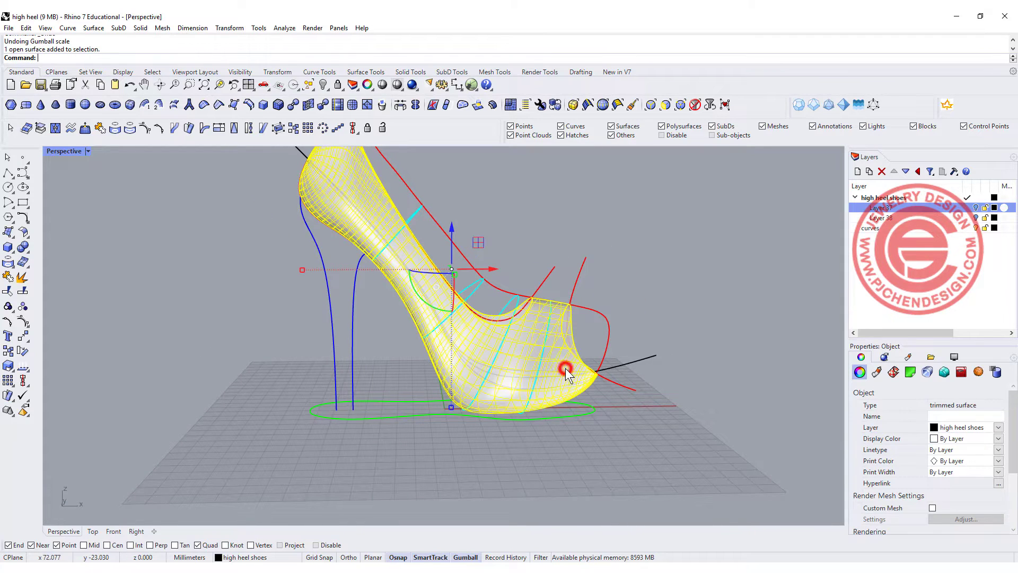
# Offset the selected shoe body surface outward by 2.5 mm as a solid with round corners.
pyautogui.click(23, 239)
pyautogui.click(36, 253)
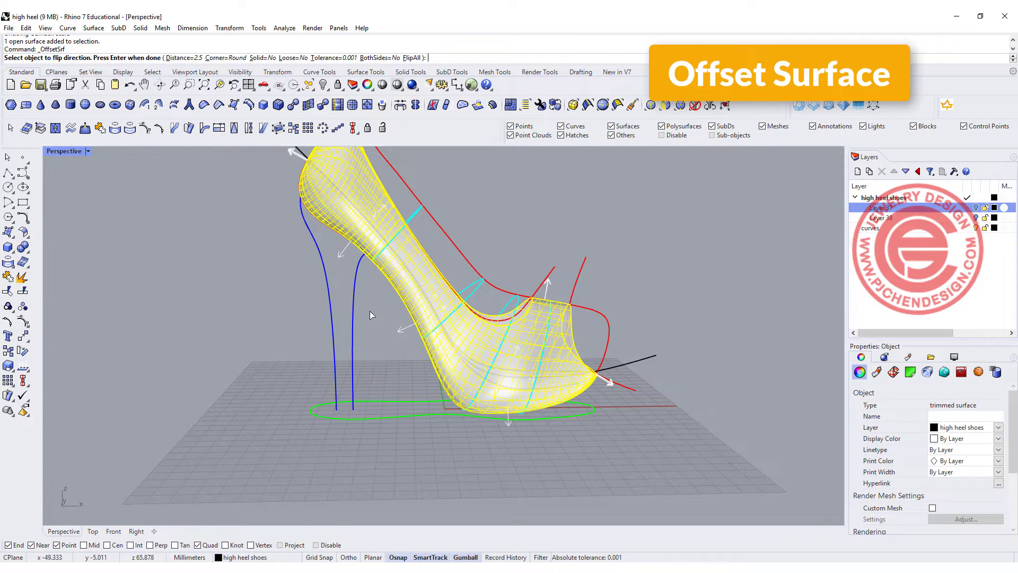
pyautogui.scroll(5, 396, 341)
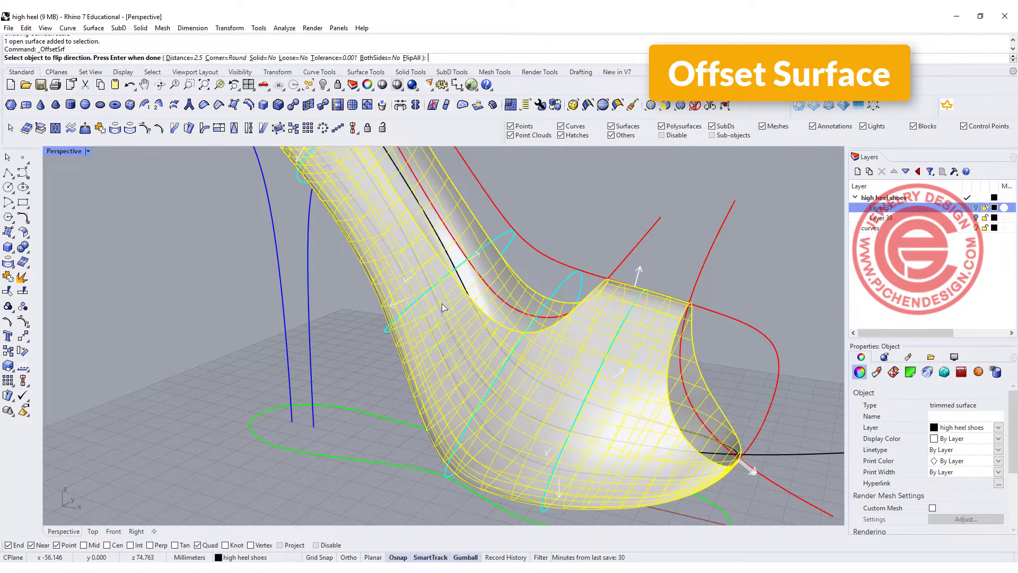
pyautogui.scroll(-5, 555, 349)
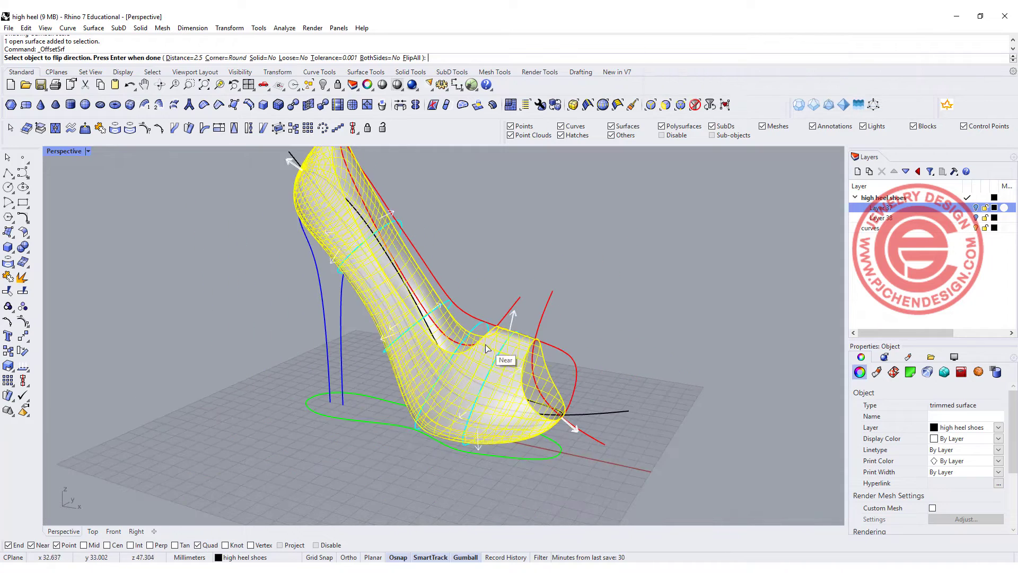
pyautogui.scroll(5, 513, 346)
pyautogui.scroll(-1, 513, 345)
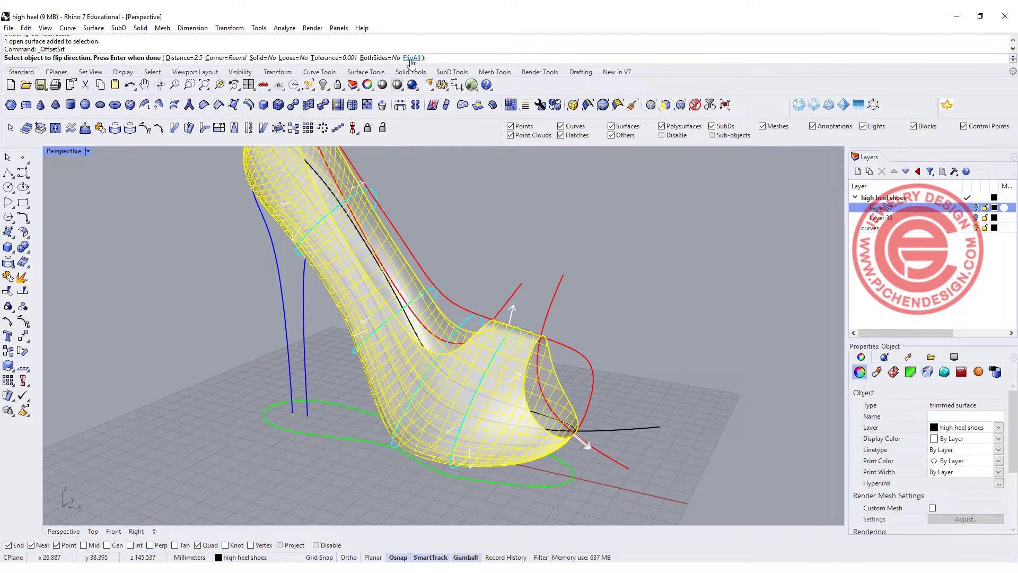
pyautogui.click(412, 58)
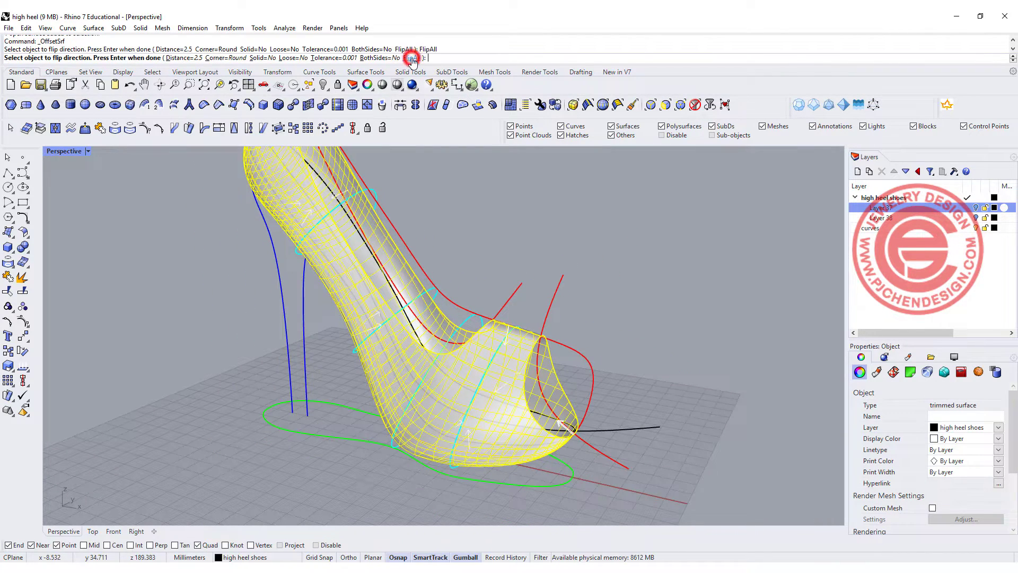
pyautogui.click(412, 59)
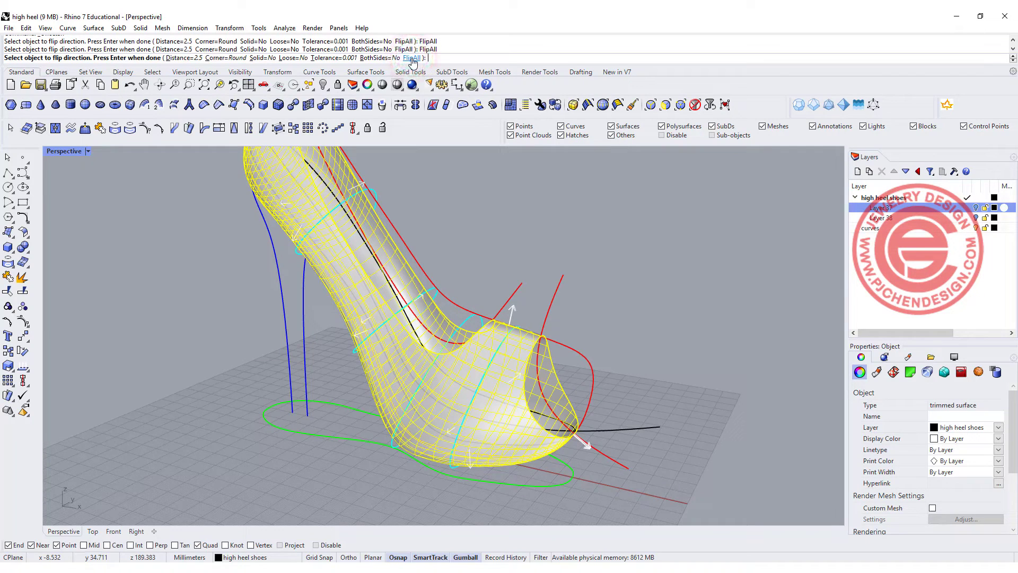
pyautogui.moveTo(603, 324); pyautogui.dragTo(520, 289, button='right')
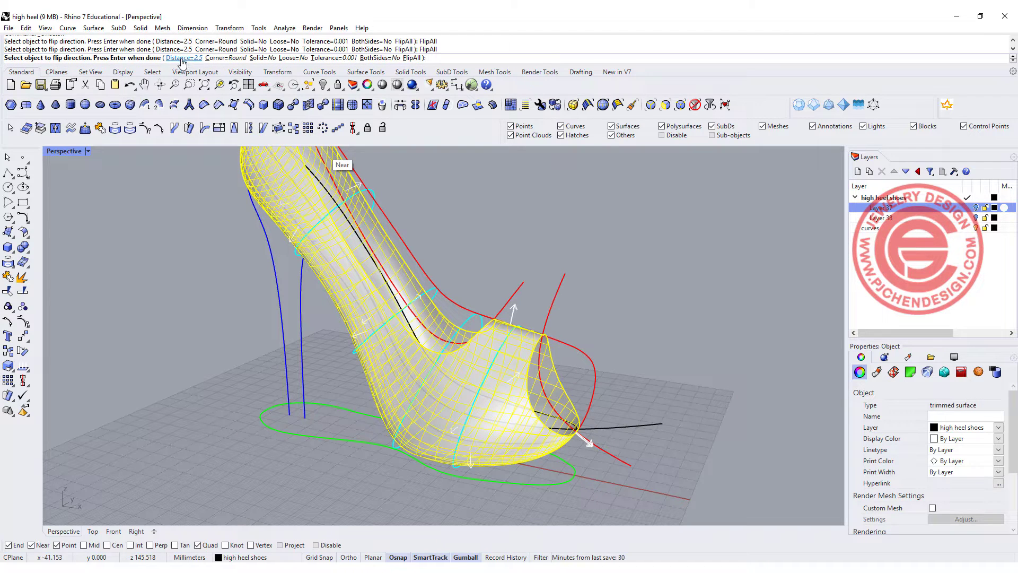
pyautogui.click(267, 59)
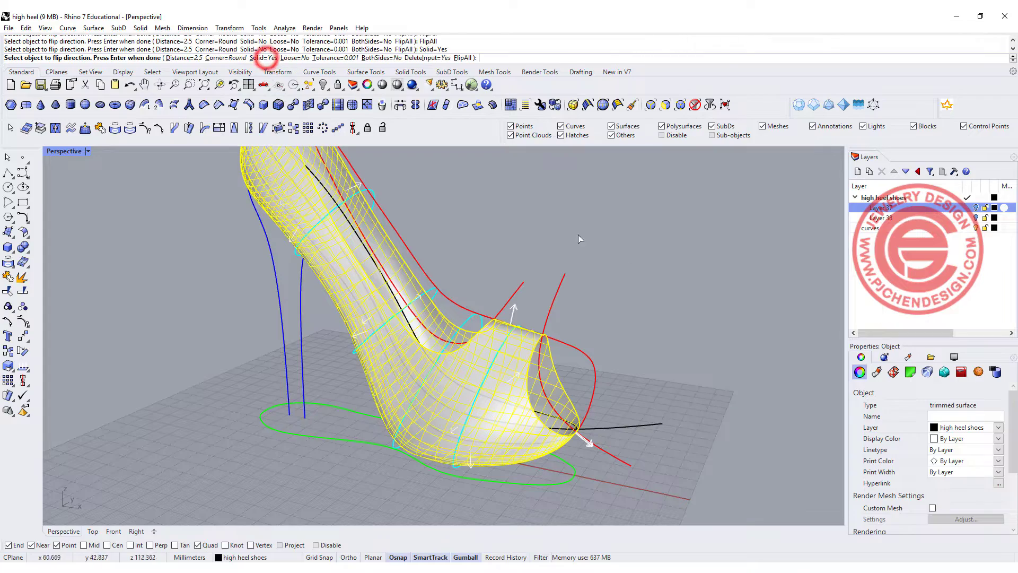
pyautogui.press('Return')
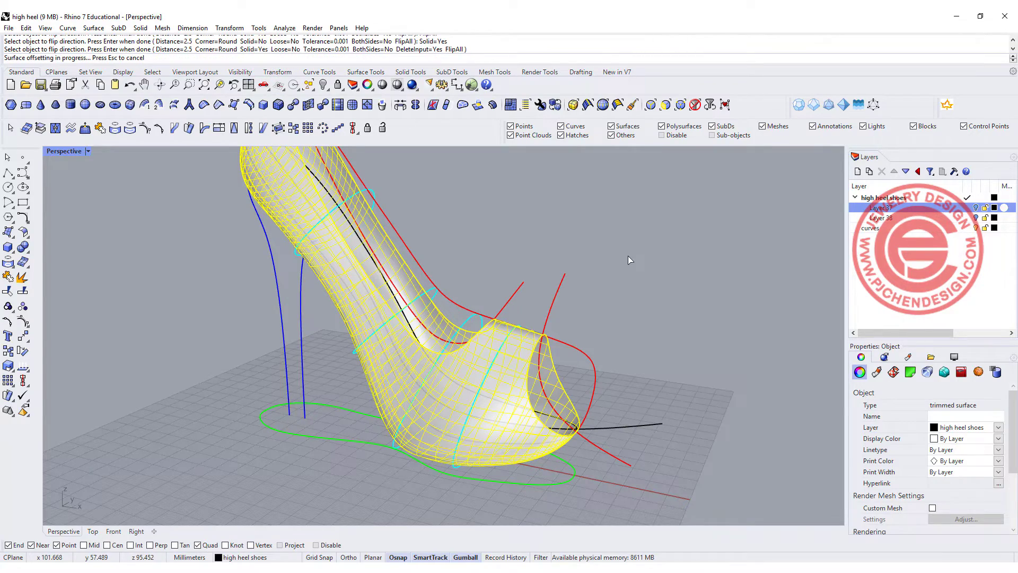
pyautogui.click(635, 302)
# Switch to the Rendered display mode and examine the thickened shoe's open-toe rim.
pyautogui.moveTo(615, 363); pyautogui.dragTo(509, 241, button='right')
pyautogui.scroll(3, 484, 379)
pyautogui.click(82, 152)
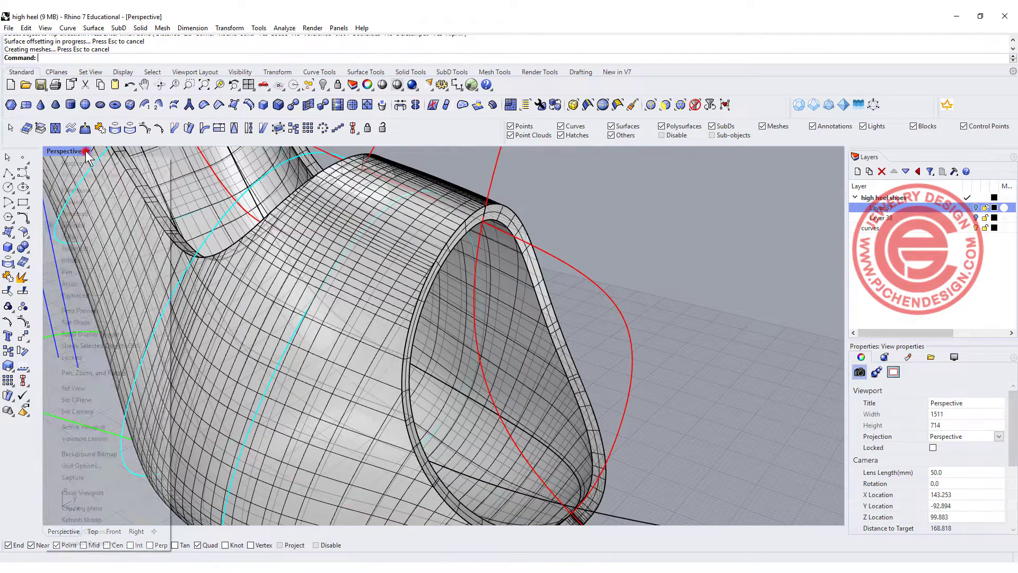
pyautogui.click(94, 213)
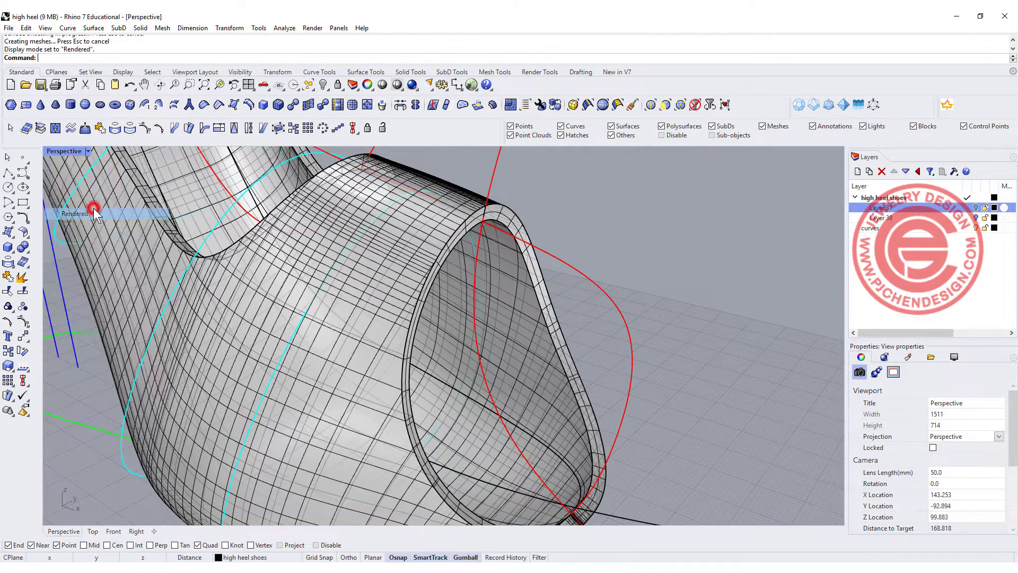
pyautogui.moveTo(602, 359); pyautogui.dragTo(520, 311, button='right')
pyautogui.scroll(-10, 510, 353)
pyautogui.scroll(8, 469, 295)
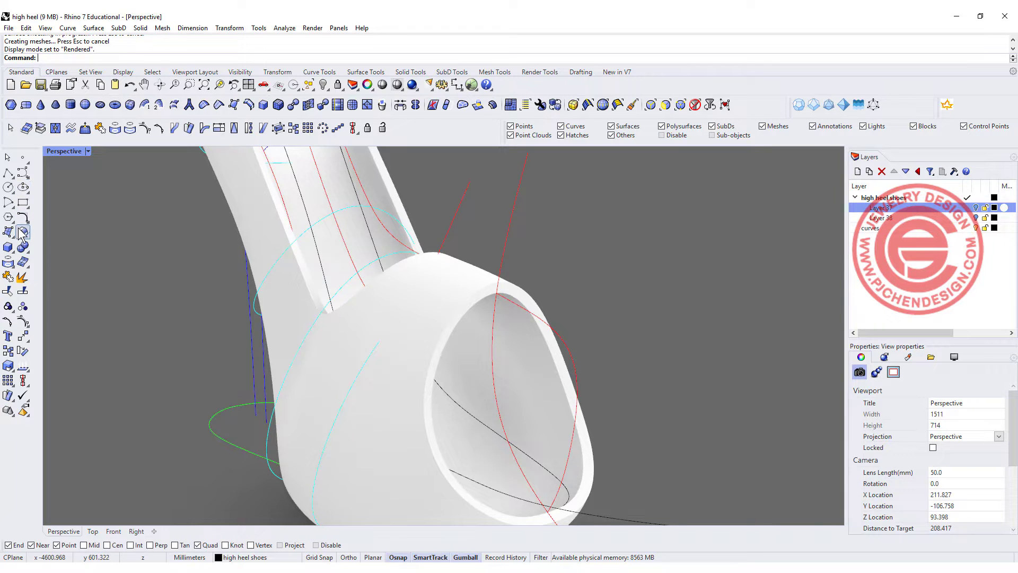
# Fillet the outer and inner edges of the toe opening with a radius of 0.3 mm.
pyautogui.moveTo(24, 247)
pyautogui.click(113, 267)
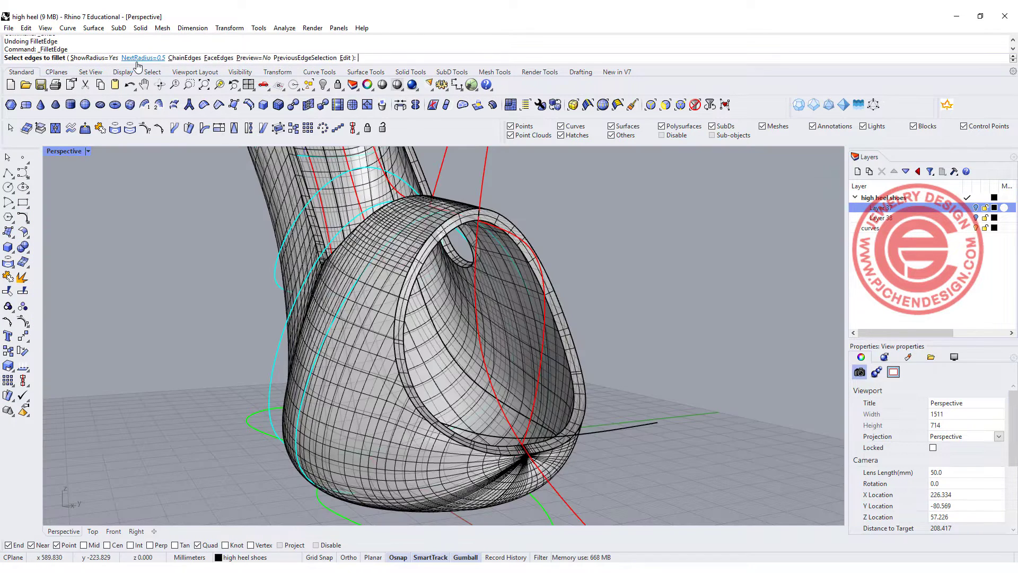
pyautogui.click(137, 57)
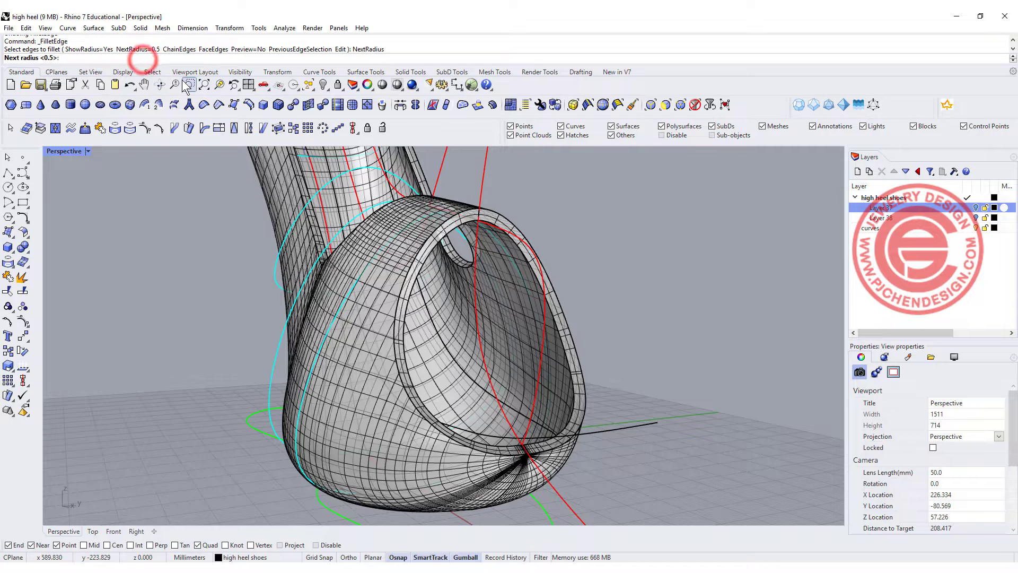
pyautogui.press('Return')
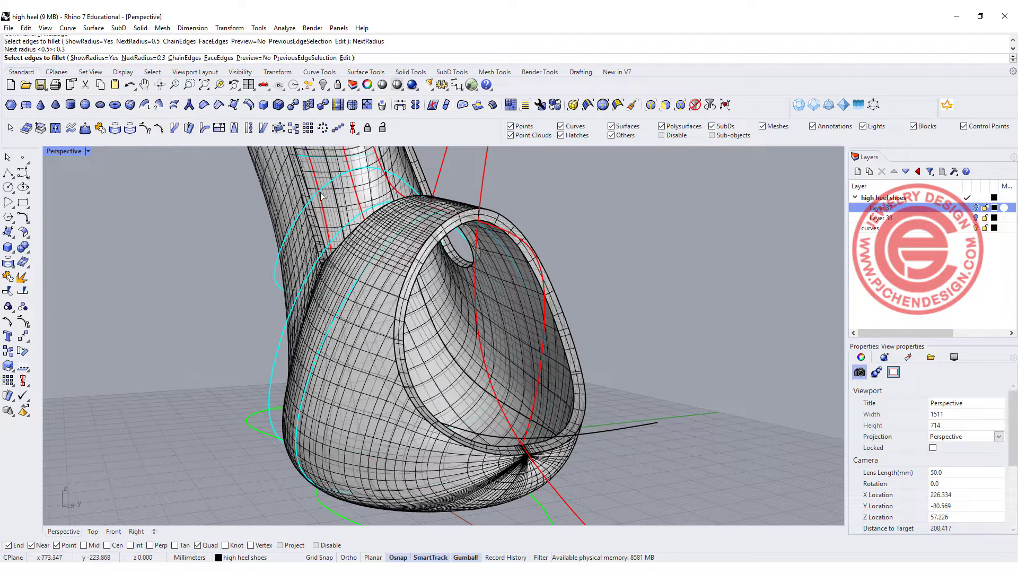
pyautogui.scroll(7, 509, 220)
pyautogui.click(502, 223)
pyautogui.click(438, 209)
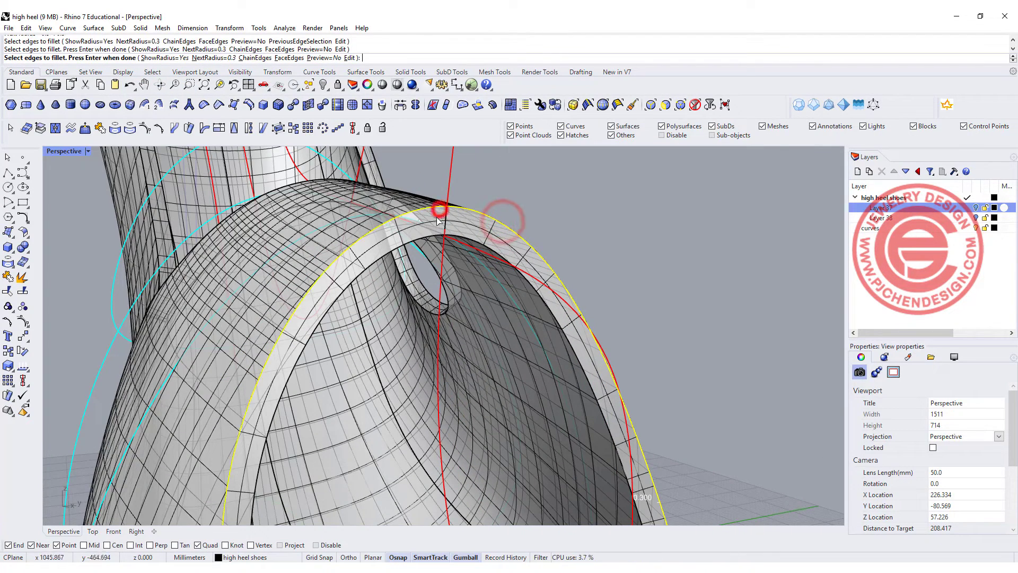
pyautogui.click(431, 238)
pyautogui.scroll(-8, 460, 238)
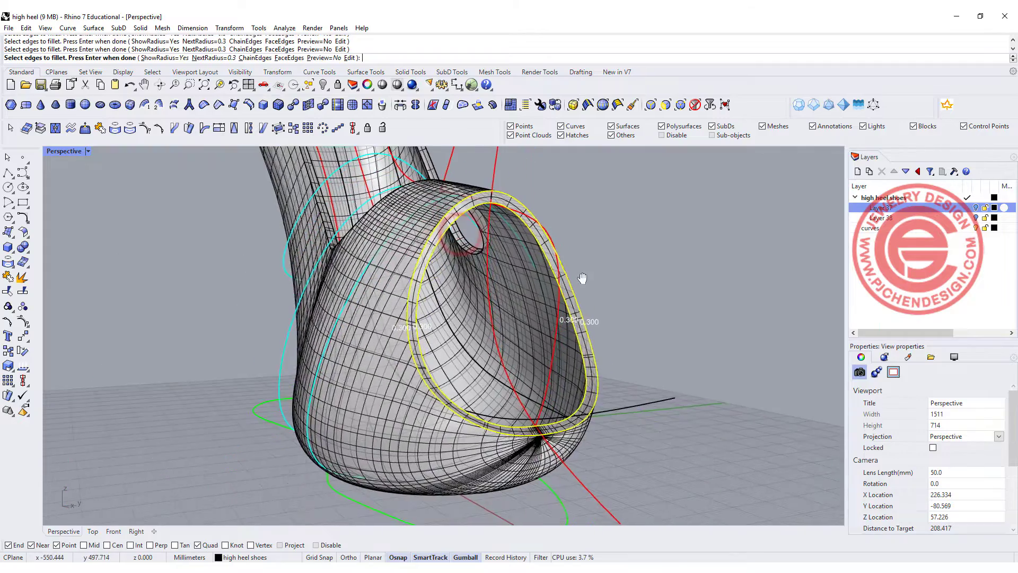
pyautogui.press('Return')
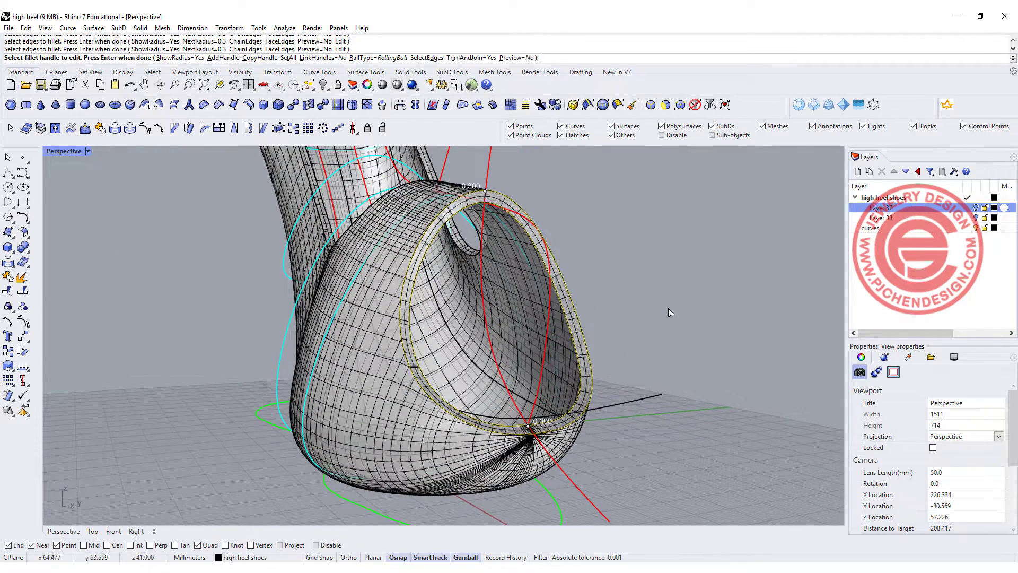
pyautogui.press('Return')
# Examine the filleted toe-opening rim up close, first with its surface lines and in the Rendered display mode.
pyautogui.scroll(8, 666, 302)
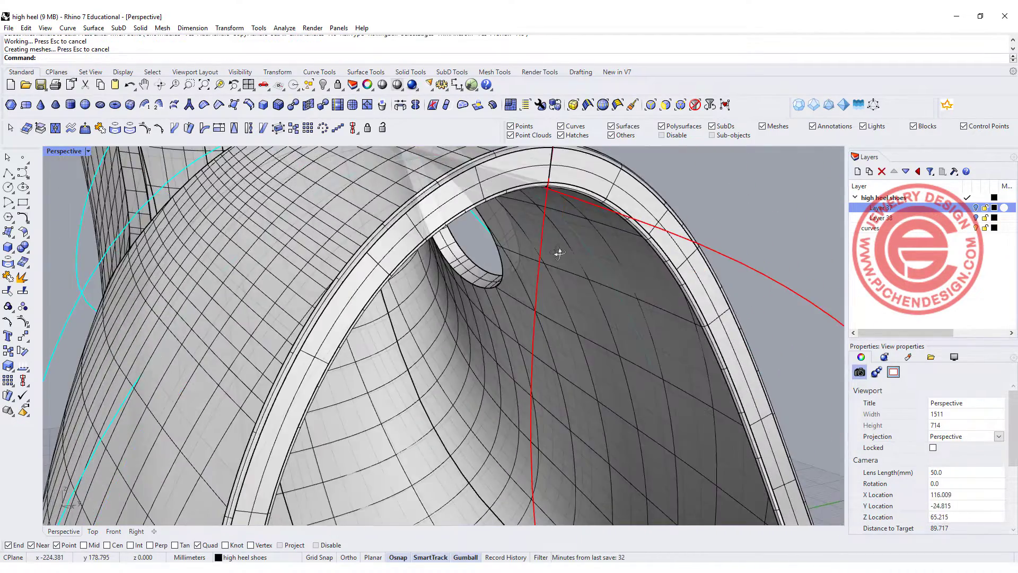
pyautogui.moveTo(560, 254); pyautogui.dragTo(551, 256, button='right')
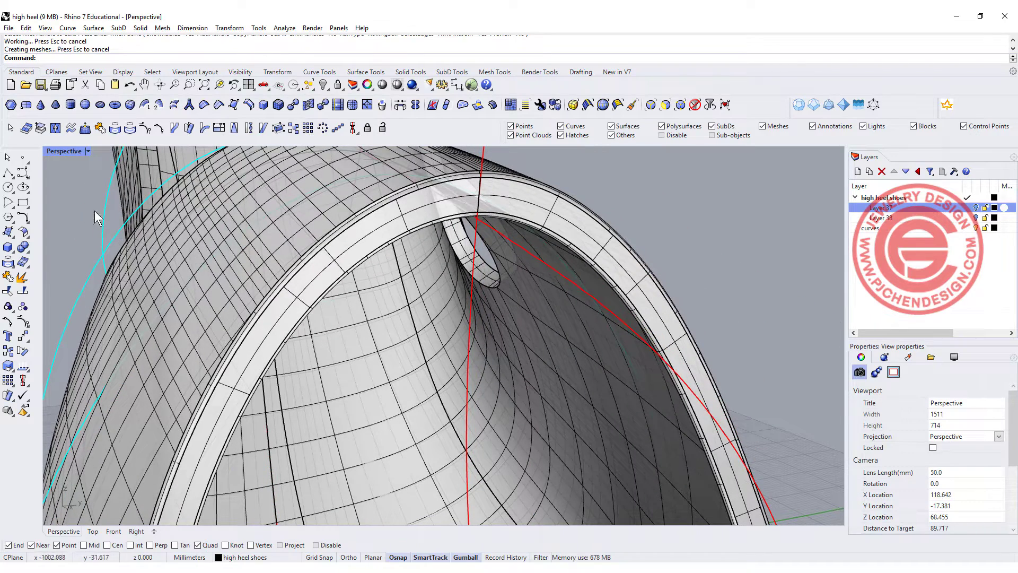
pyautogui.rightClick(52, 155)
pyautogui.click(86, 206)
pyautogui.scroll(-2, 586, 258)
pyautogui.moveTo(573, 286); pyautogui.dragTo(628, 304, button='right')
pyautogui.scroll(2, 628, 304)
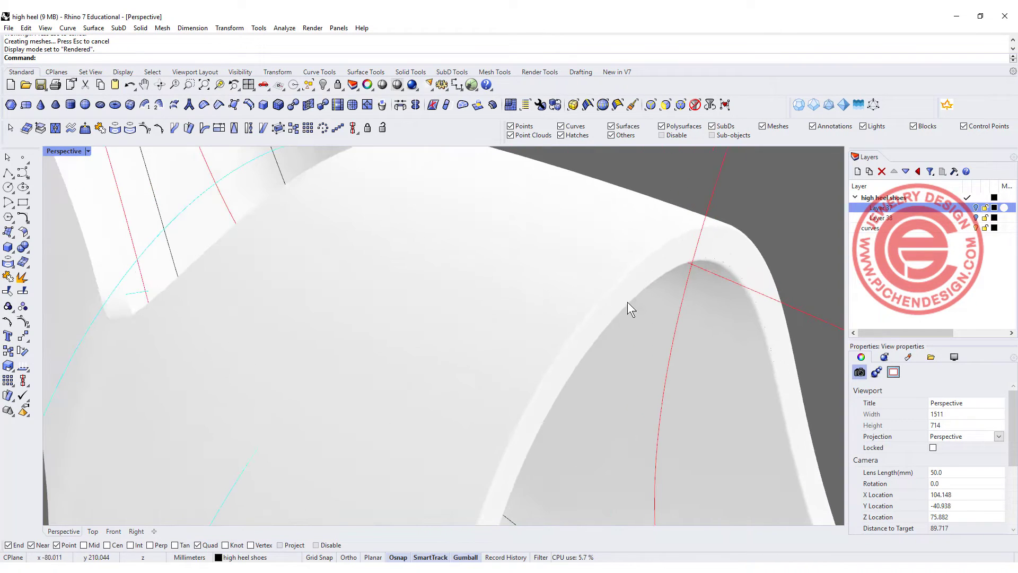
pyautogui.scroll(-4, 319, 234)
pyautogui.moveTo(319, 234); pyautogui.dragTo(125, 319, button='right')
pyautogui.scroll(6, 127, 321)
pyautogui.scroll(-6, 577, 345)
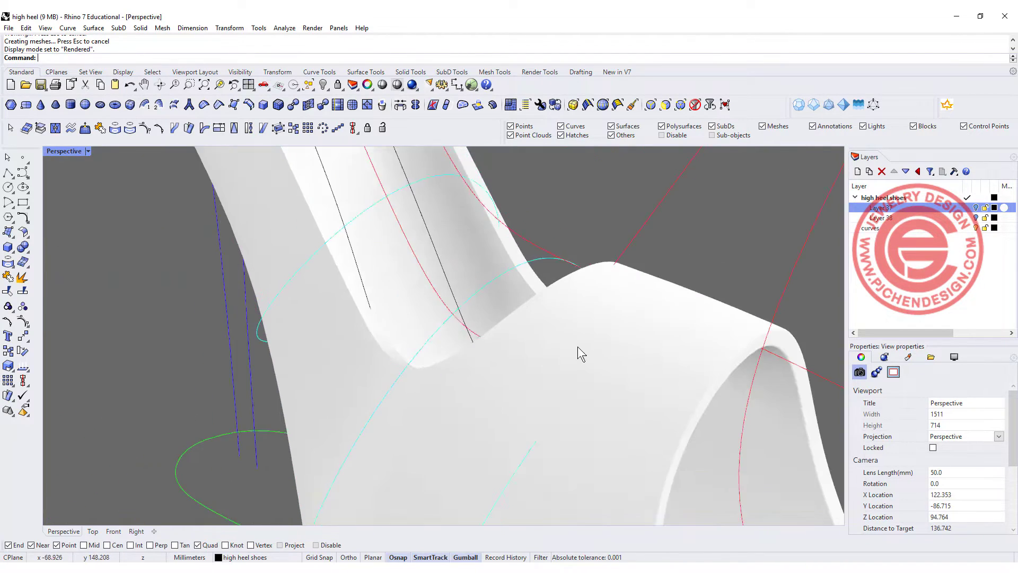
pyautogui.moveTo(577, 347); pyautogui.dragTo(454, 291, button='right')
pyautogui.scroll(4, 610, 317)
pyautogui.moveTo(609, 317)
pyautogui.mouseDown(button='right')
pyautogui.moveTo(636, 304)
pyautogui.moveTo(599, 309)
pyautogui.moveTo(623, 315)
pyautogui.mouseUp(button='right')
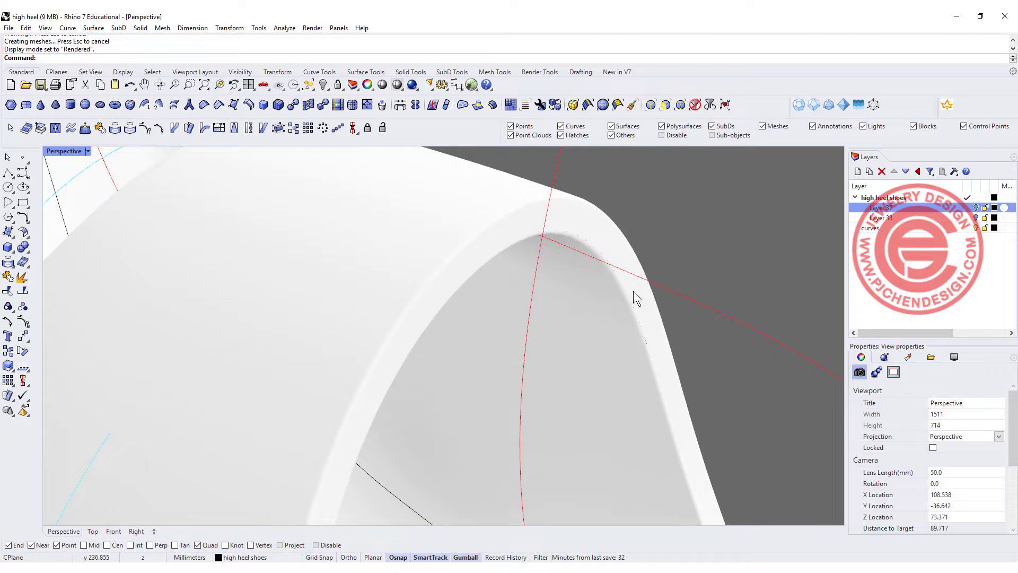
pyautogui.scroll(-5, 581, 275)
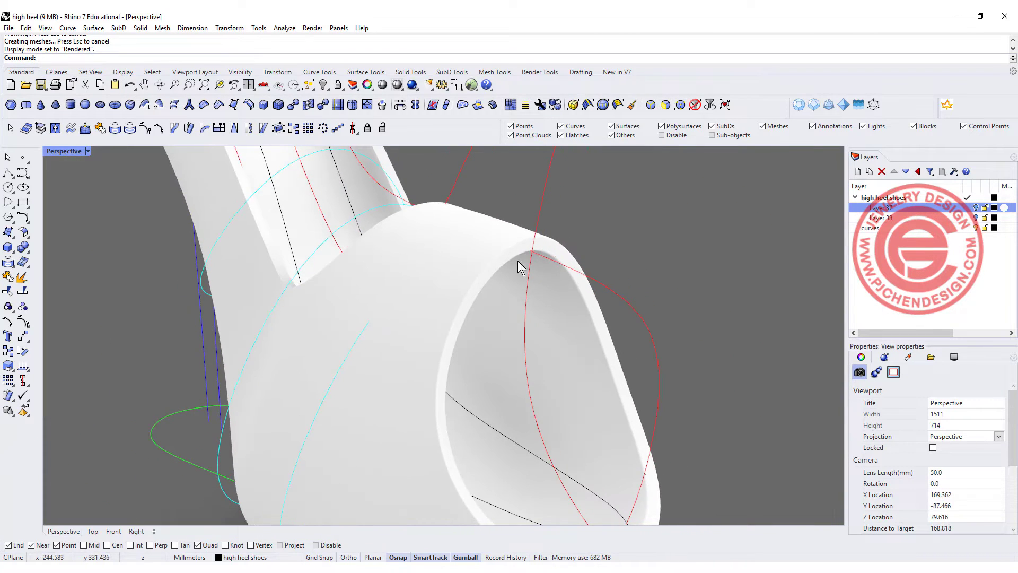
# Return to the Ghosted display mode and undo the edge fillet and the solid surface offset.
pyautogui.click(88, 151)
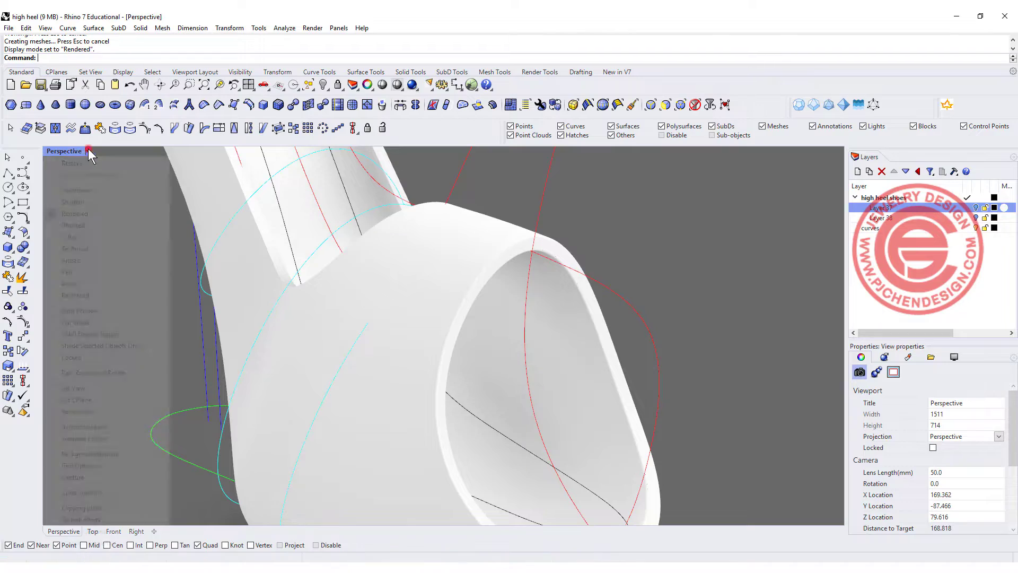
pyautogui.click(104, 221)
pyautogui.scroll(-2, 517, 291)
pyautogui.hotkey('ctrl', 'z')
pyautogui.hotkey('ctrl', 'z')
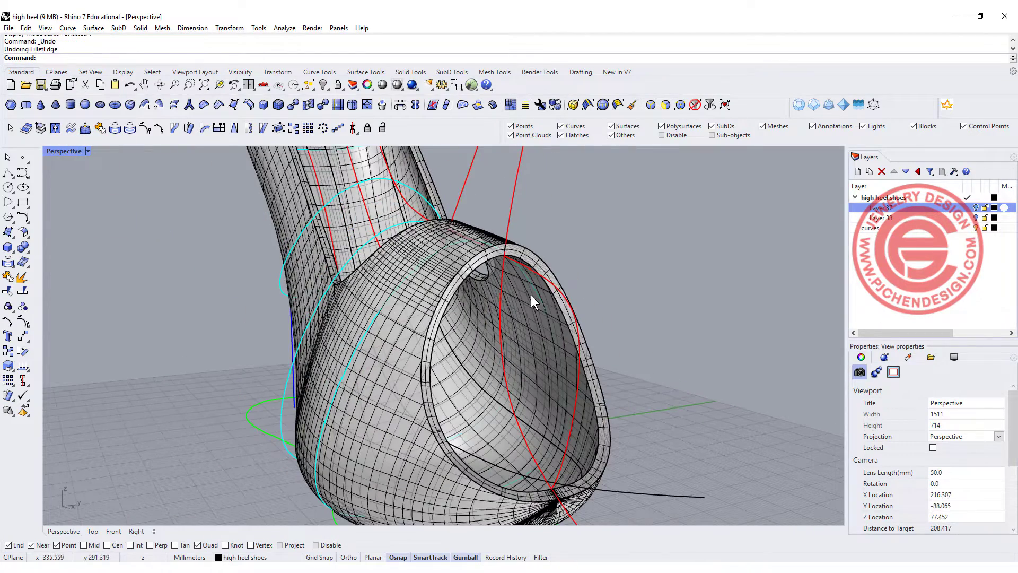
pyautogui.click(630, 282)
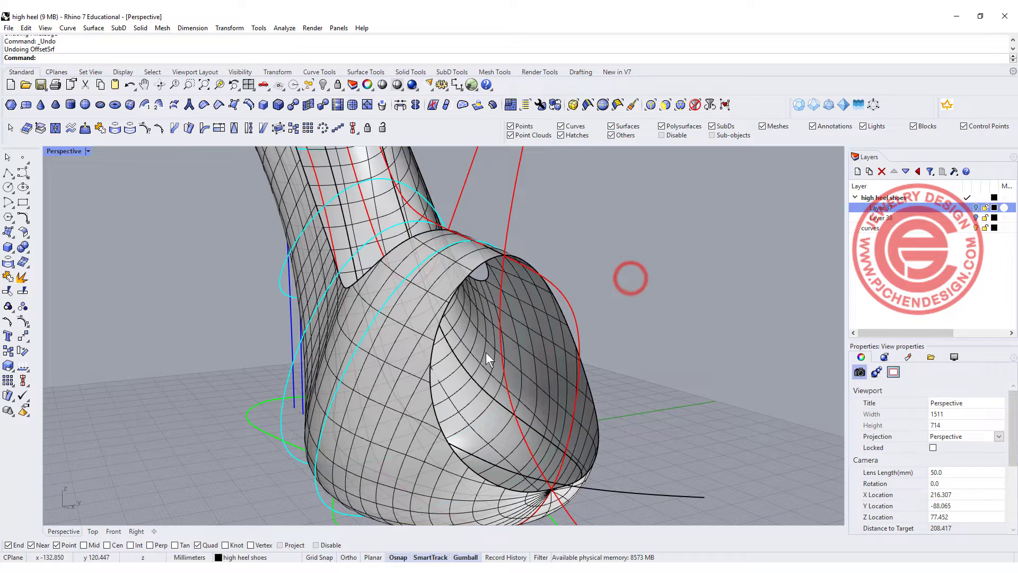
# Offset the trimmed shoe body outward by 2.5 mm as a separate surface, with the Solid option set to No.
pyautogui.moveTo(486, 356); pyautogui.dragTo(528, 361, button='right')
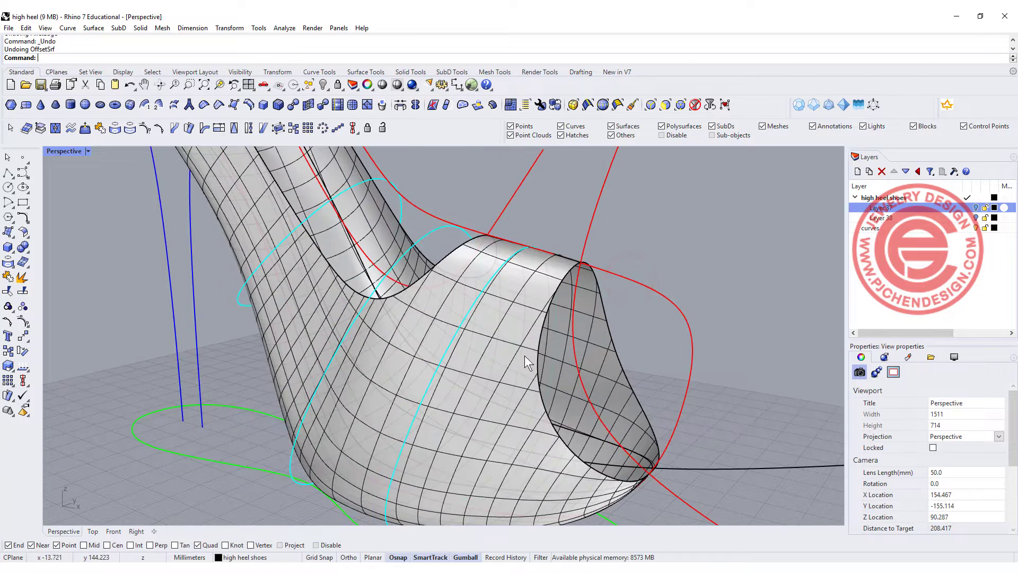
pyautogui.click(26, 234)
pyautogui.click(112, 237)
pyautogui.click(438, 296)
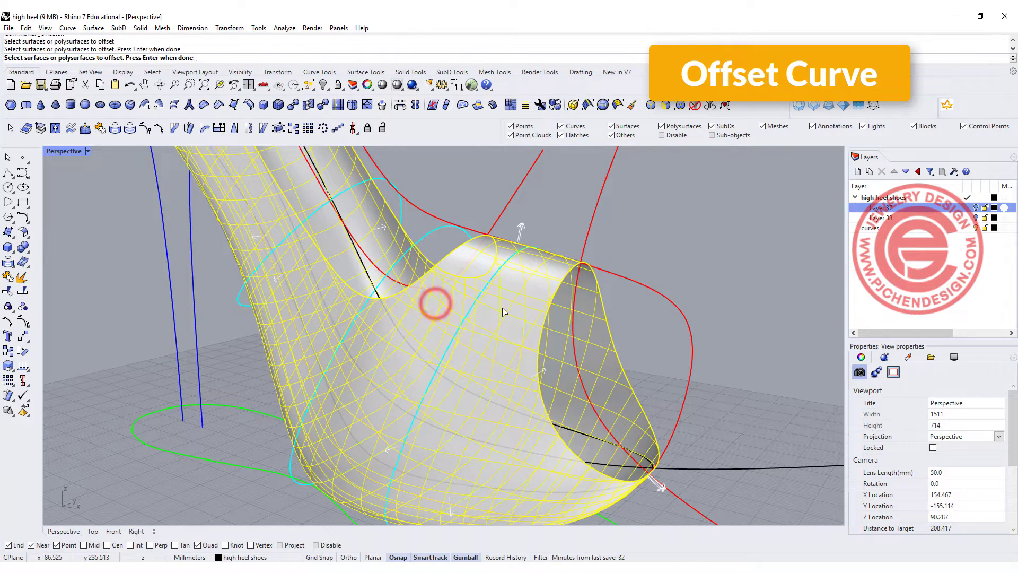
pyautogui.press('Return')
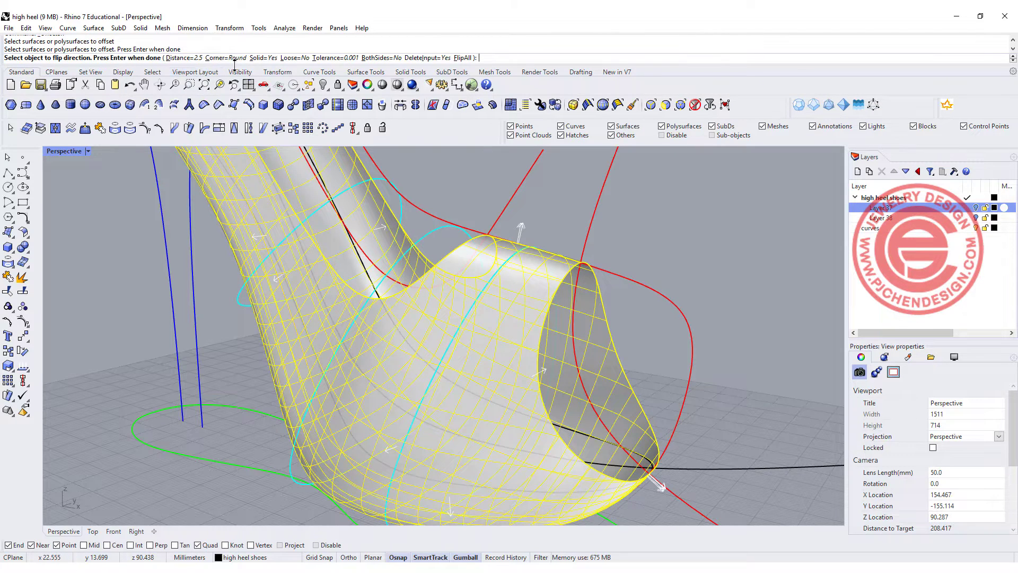
pyautogui.click(262, 58)
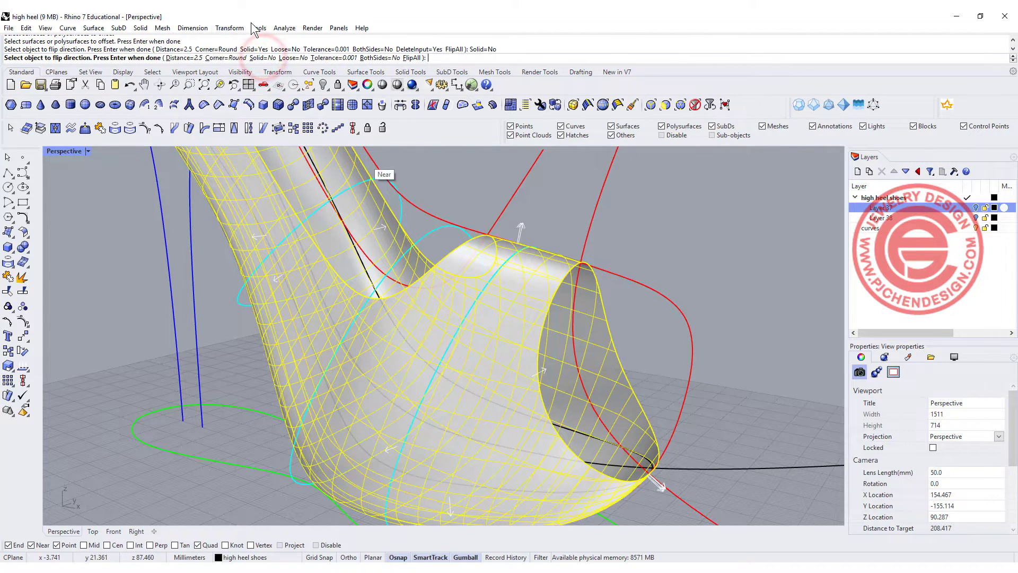
pyautogui.rightClick(684, 238)
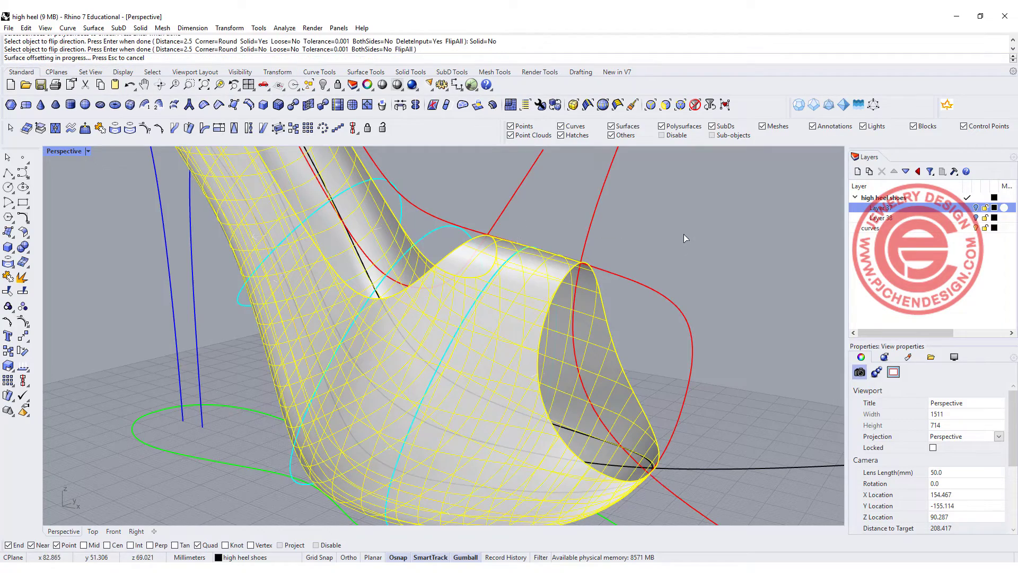
# Start a Blend Surface between the inner and outer edges of the toe opening, picking both with ChainEdges.
pyautogui.moveTo(683, 234); pyautogui.dragTo(520, 227, button='right')
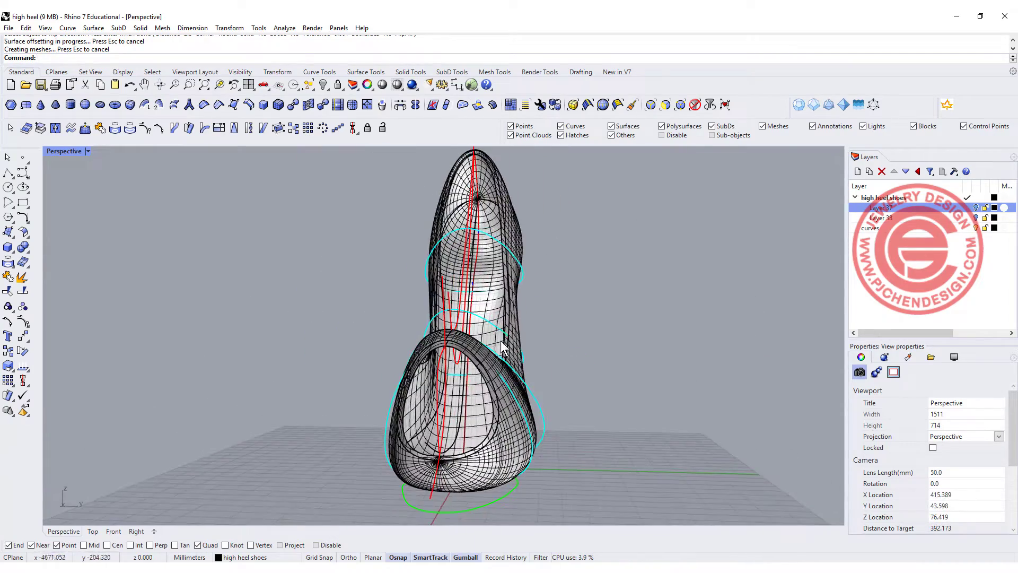
pyautogui.moveTo(503, 348); pyautogui.dragTo(571, 346, button='right')
pyautogui.scroll(6, 609, 387)
pyautogui.click(21, 246)
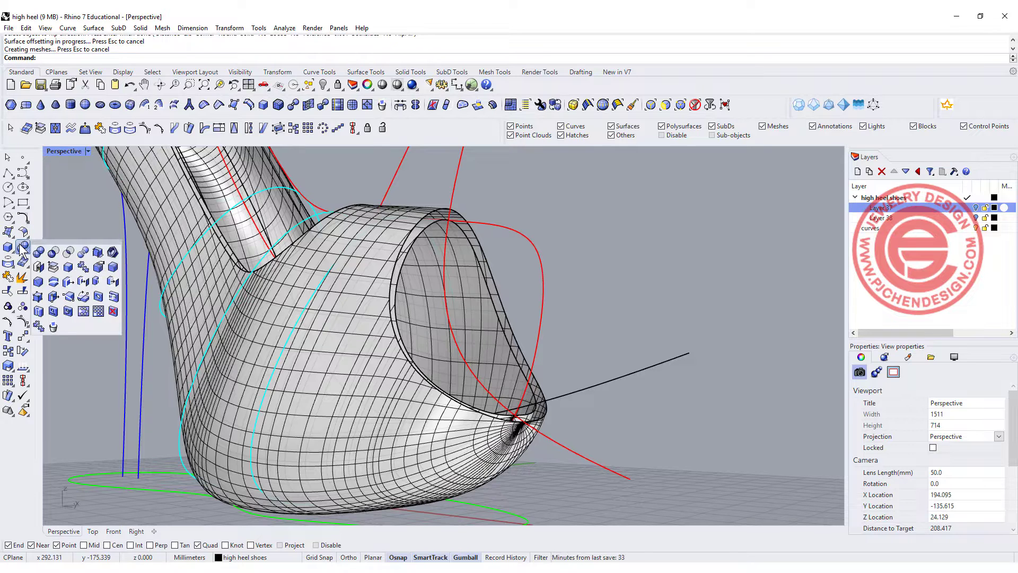
pyautogui.click(26, 236)
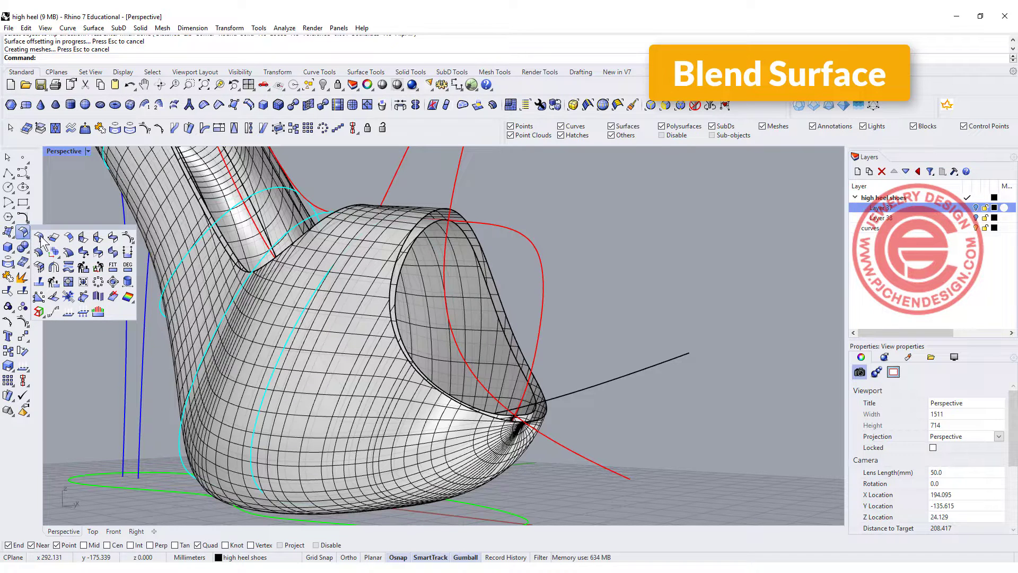
pyautogui.click(57, 251)
pyautogui.scroll(5, 109, 234)
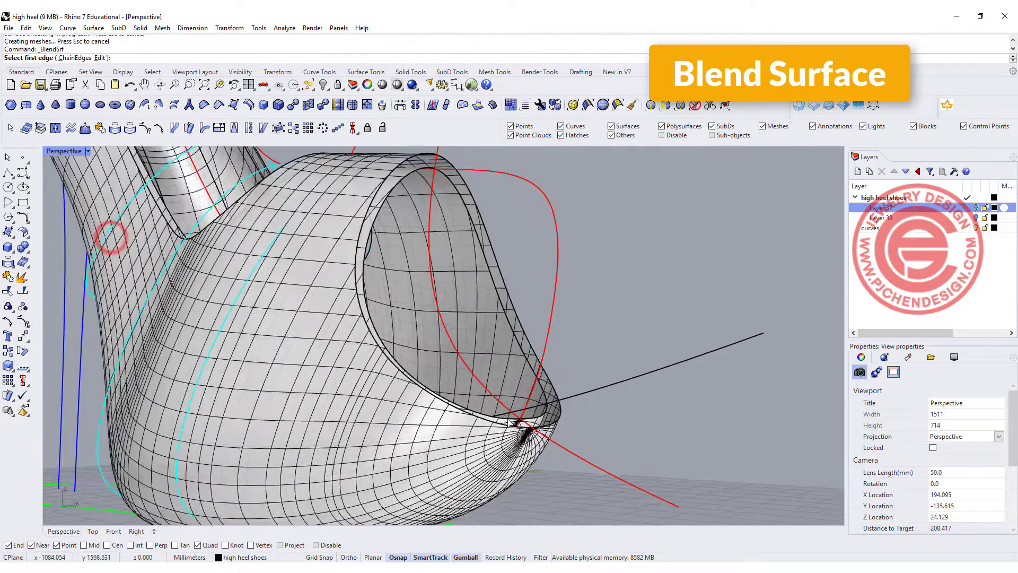
pyautogui.click(73, 58)
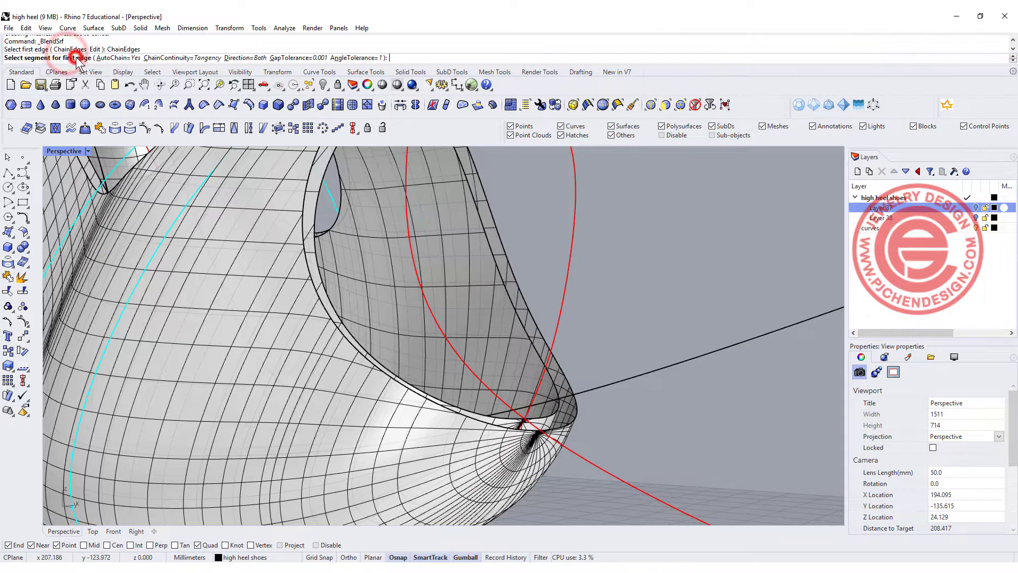
pyautogui.click(556, 416)
pyautogui.click(570, 421)
pyautogui.press('Return')
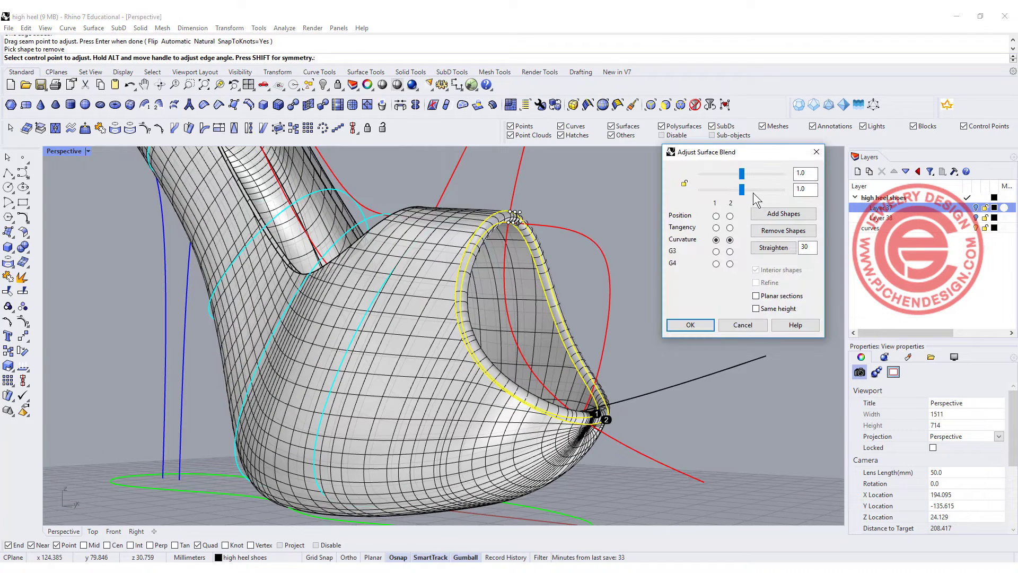
# Link the two bulge sliders, reduce the toe rim's bulge slightly, and accept the blend with Curvature continuity on both edges.
pyautogui.click(684, 183)
pyautogui.moveTo(741, 189); pyautogui.dragTo(730, 187)
pyautogui.click(687, 323)
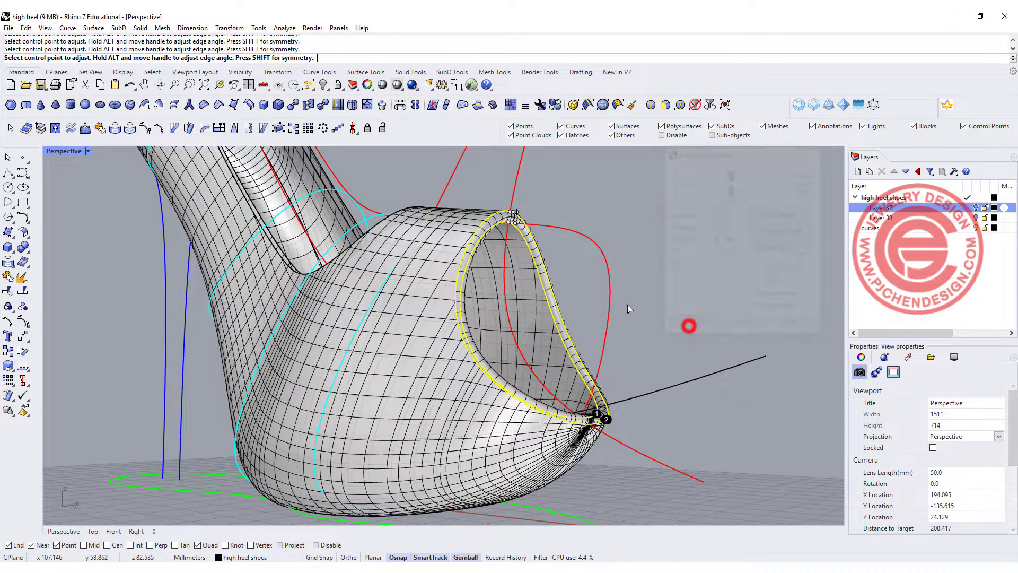
# Examine the blended toe-opening rim up close in the Rendered display mode and return to Ghosted.
pyautogui.moveTo(680, 237); pyautogui.dragTo(466, 265, button='right')
pyautogui.scroll(6, 371, 231)
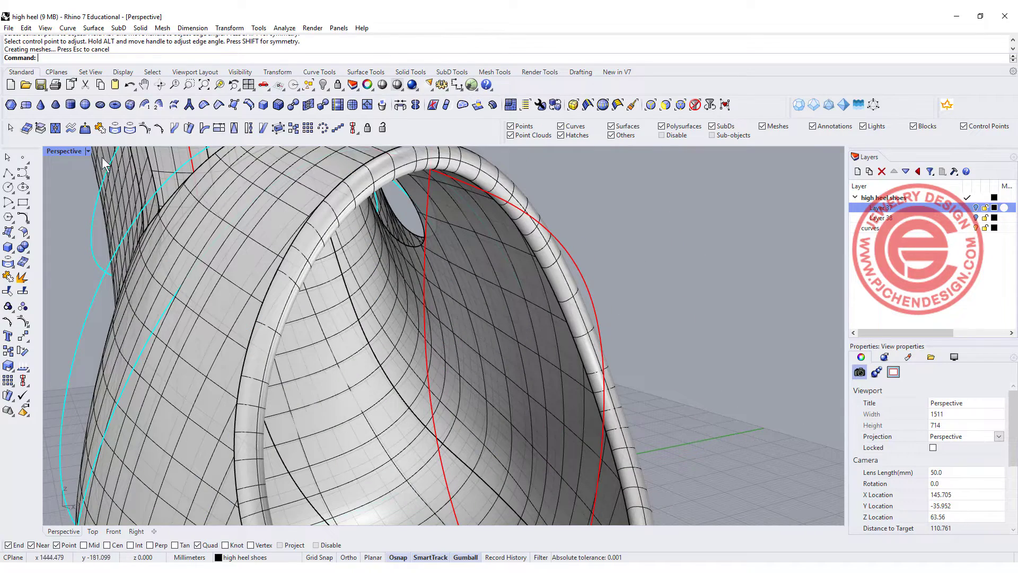
pyautogui.click(90, 150)
pyautogui.click(85, 217)
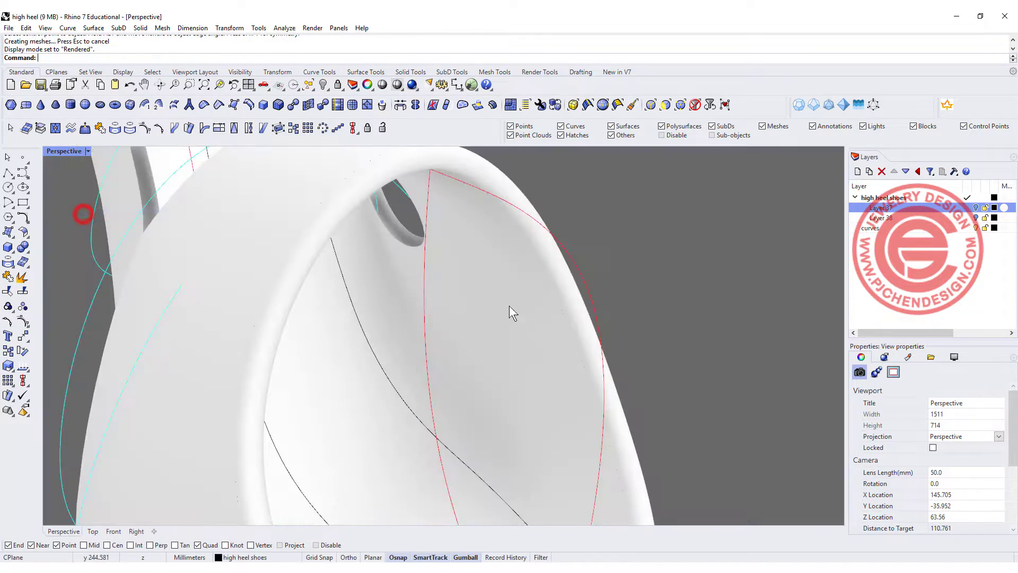
pyautogui.moveTo(511, 311); pyautogui.dragTo(472, 270, button='right')
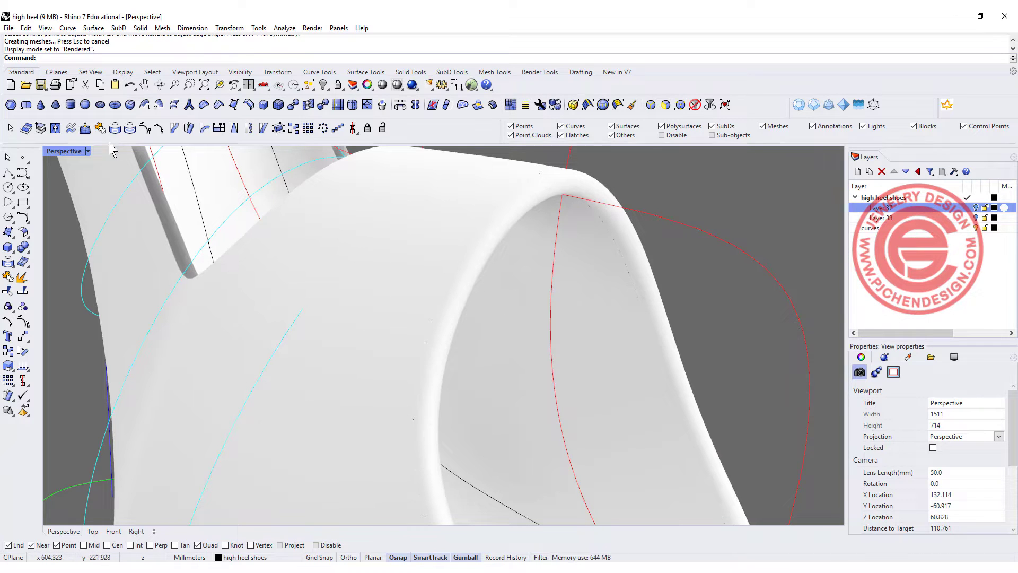
pyautogui.click(88, 151)
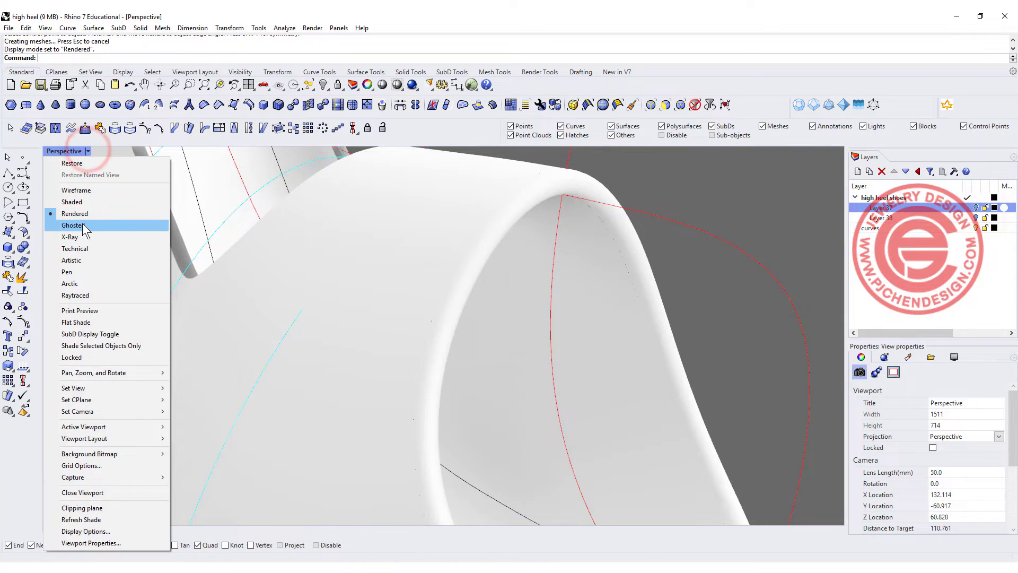
pyautogui.click(74, 225)
# Blend the inner and outer chained edges of the foot opening with Curvature continuity and both bulge values at 1.0.
pyautogui.moveTo(318, 265); pyautogui.dragTo(538, 328, button='right')
pyautogui.click(25, 236)
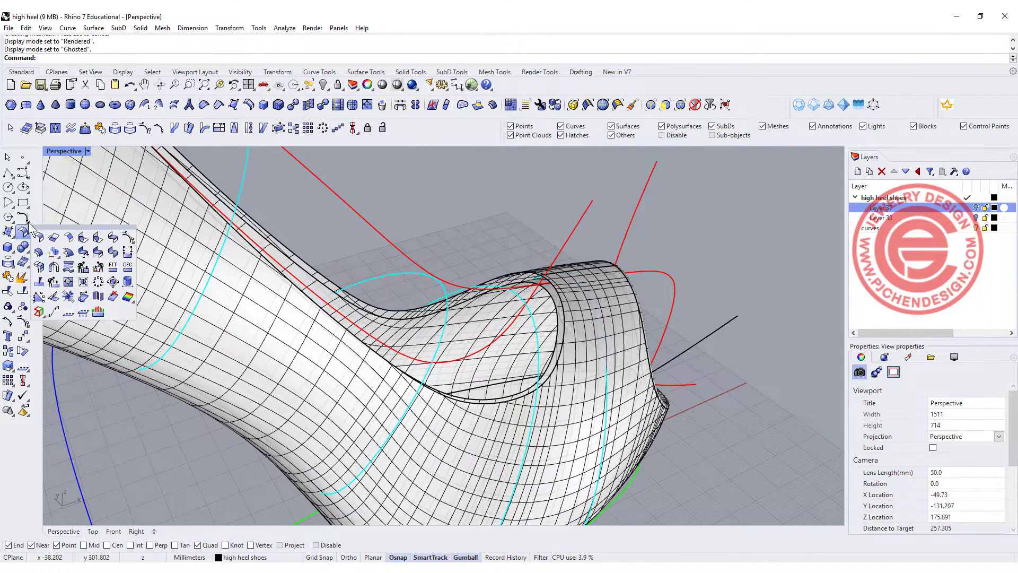
pyautogui.click(112, 238)
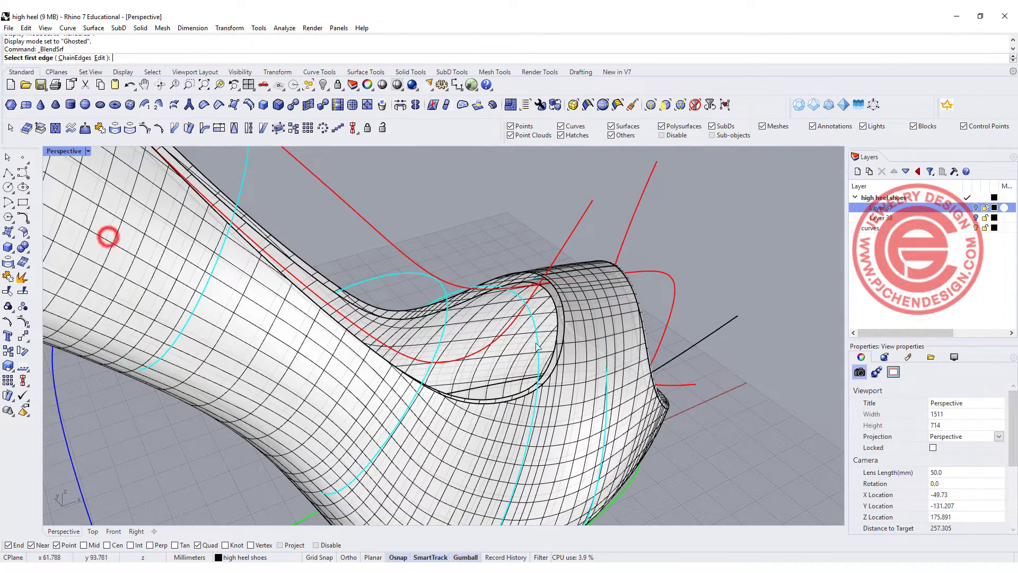
pyautogui.click(68, 57)
pyautogui.click(557, 313)
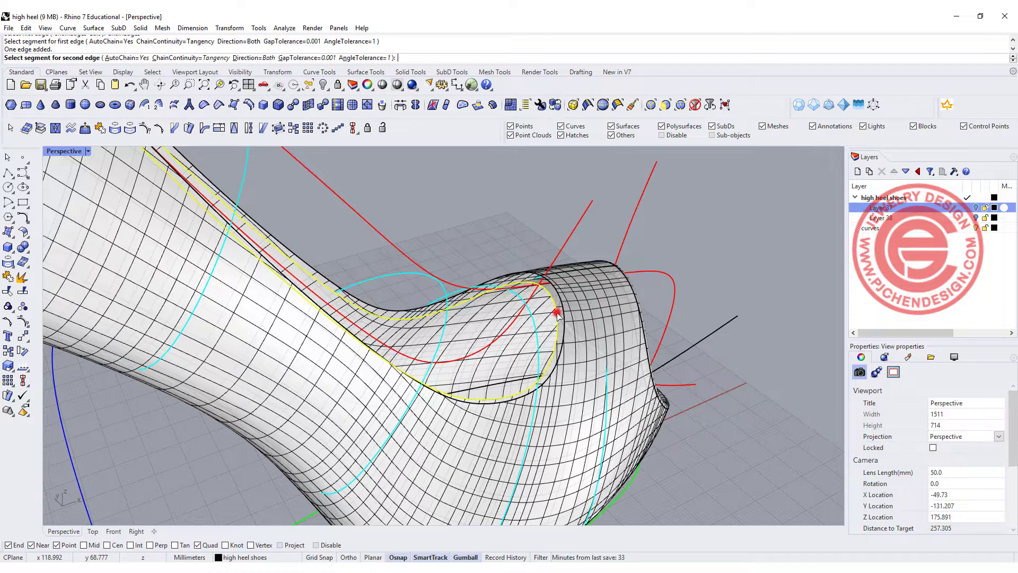
pyautogui.click(562, 303)
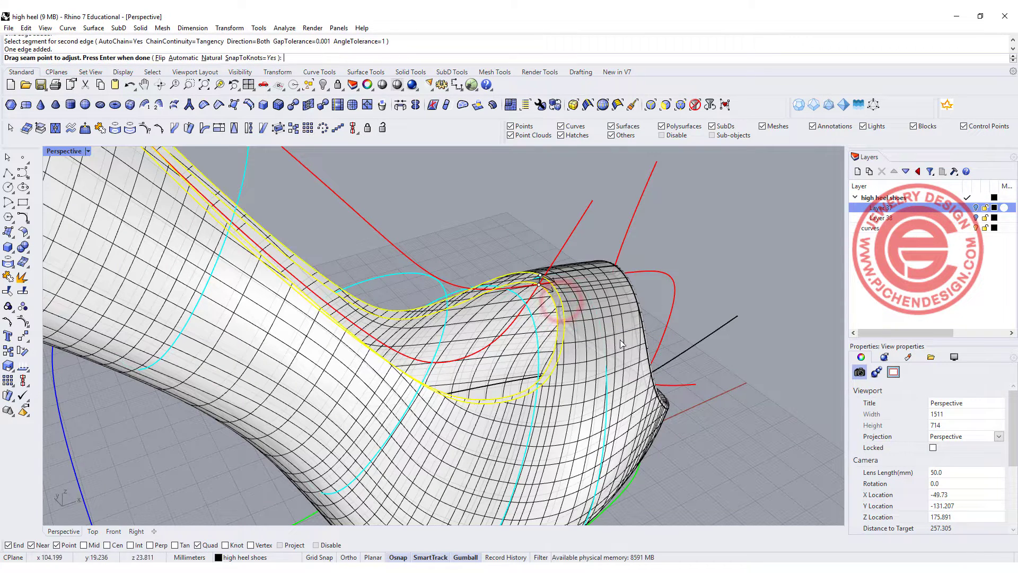
pyautogui.press('Return')
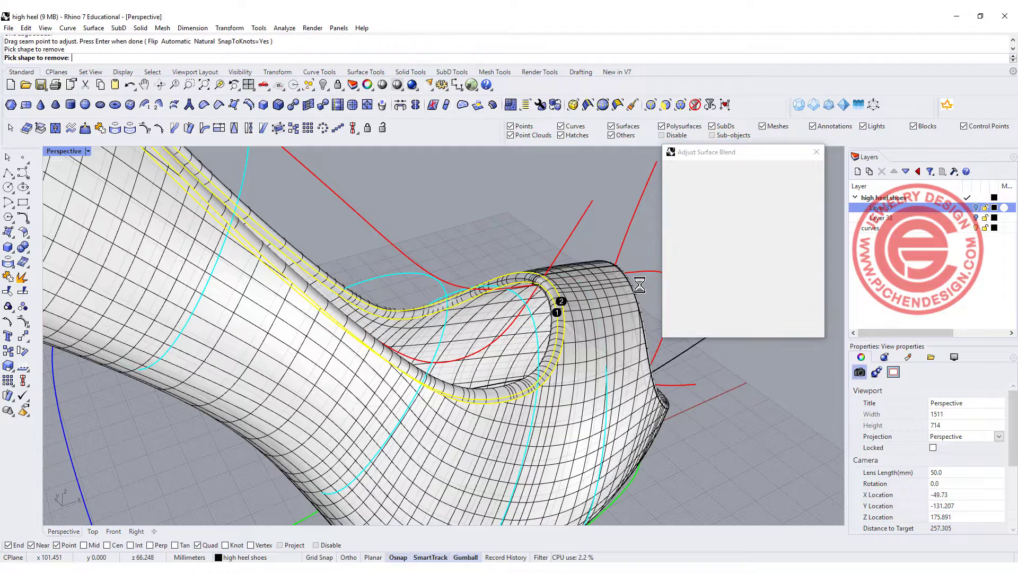
pyautogui.moveTo(561, 280); pyautogui.dragTo(534, 269, button='right')
pyautogui.scroll(7, 395, 264)
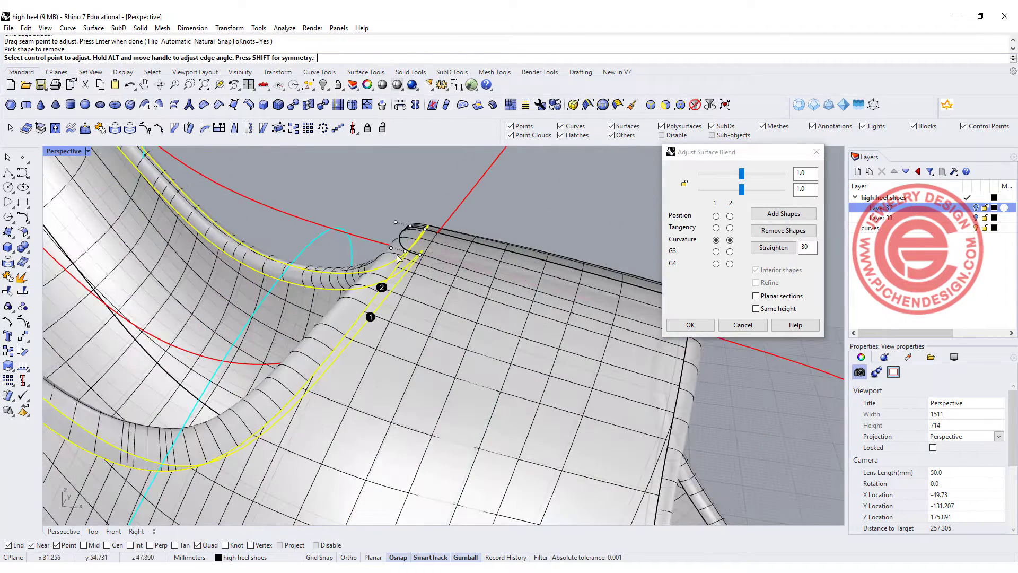
pyautogui.click(686, 321)
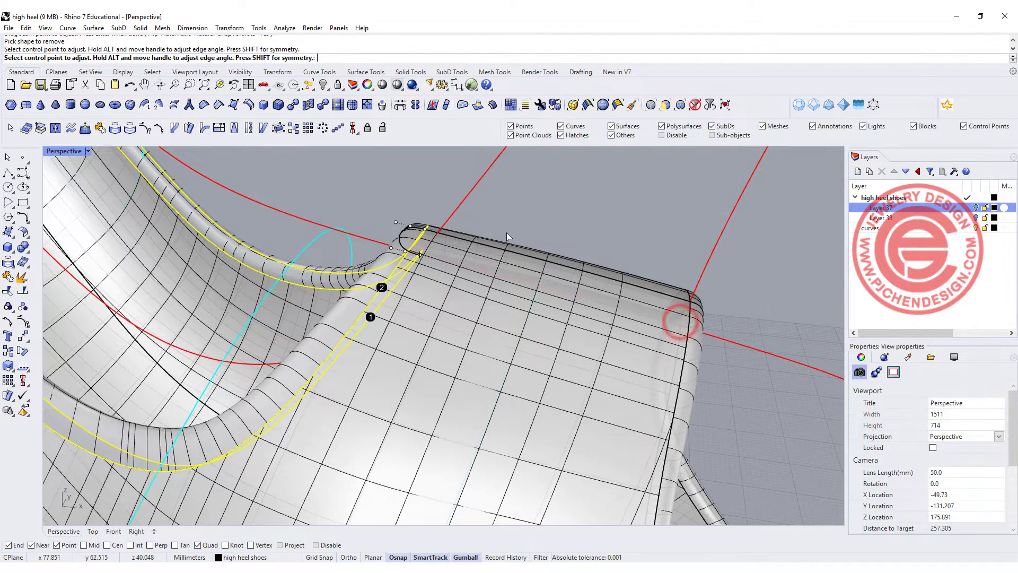
# Join the inner and outer shoe surfaces with the two blended rims.
pyautogui.click(597, 218)
pyautogui.moveTo(741, 348); pyautogui.dragTo(350, 222)
pyautogui.click(7, 274)
pyautogui.click(373, 196)
pyautogui.scroll(-5, 390, 199)
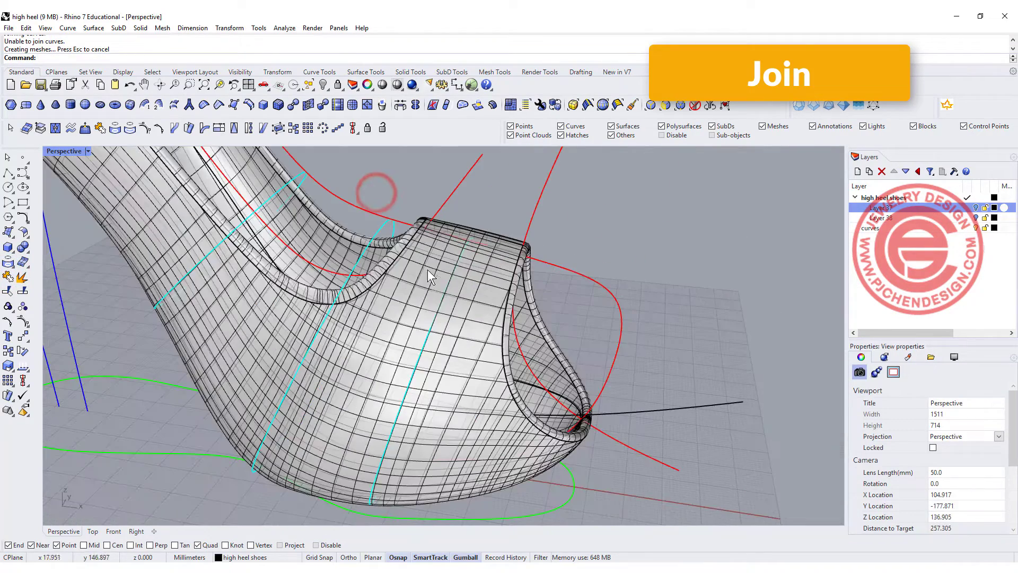
# Select the joined shoe body to check its object type and inspect its shape from several angles.
pyautogui.click(427, 269)
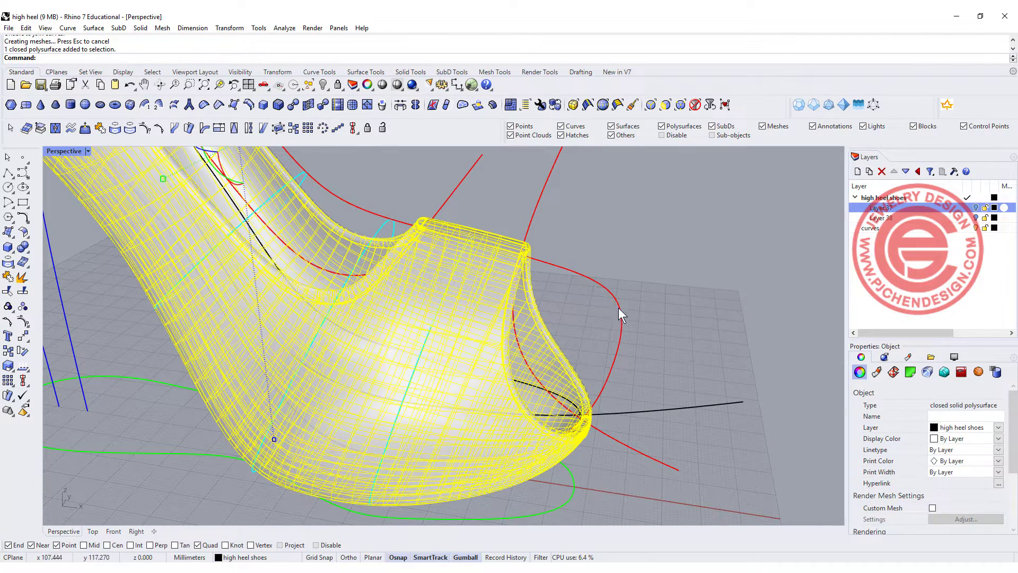
pyautogui.scroll(-6, 619, 308)
pyautogui.moveTo(621, 314); pyautogui.dragTo(539, 326, button='right')
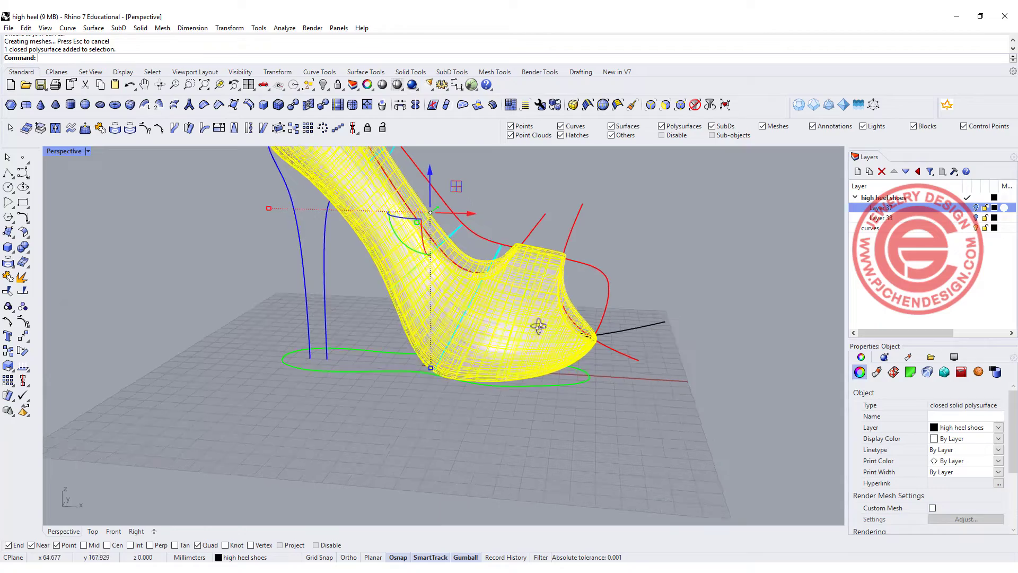
pyautogui.scroll(3, 538, 325)
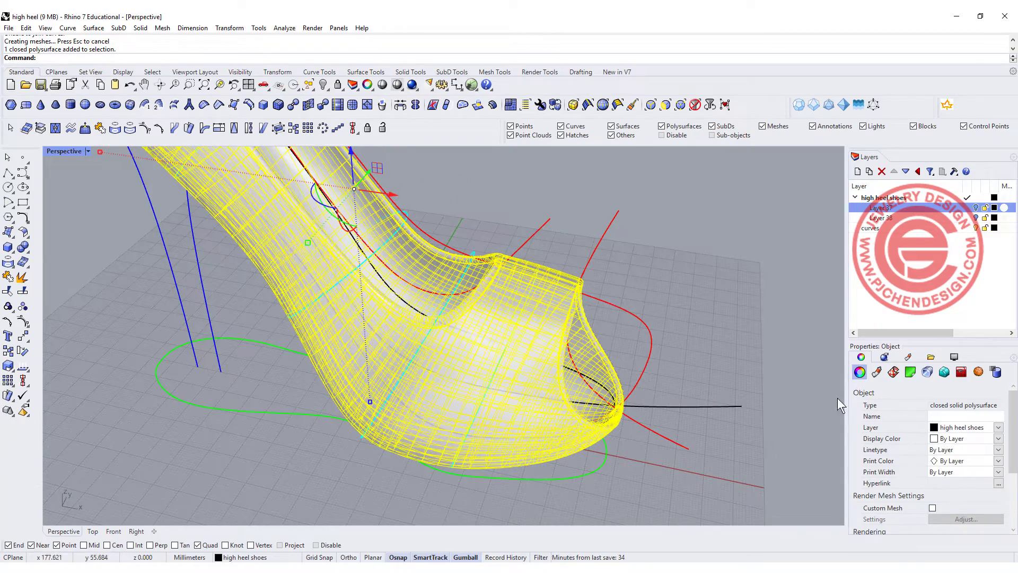
pyautogui.moveTo(564, 301); pyautogui.dragTo(517, 347, button='right')
pyautogui.scroll(4, 519, 355)
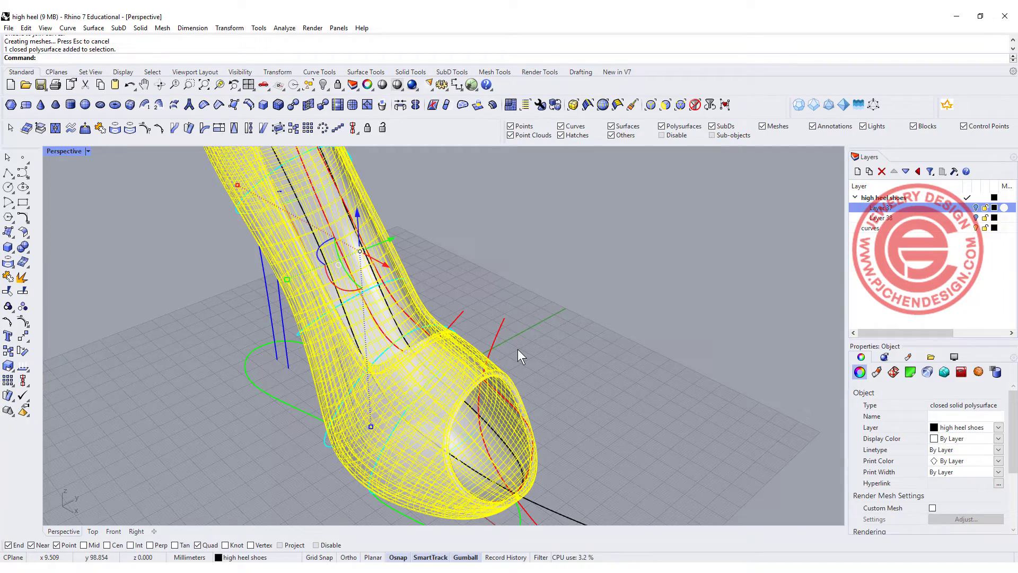
pyautogui.moveTo(518, 349); pyautogui.dragTo(607, 354, button='right')
pyautogui.click(682, 444)
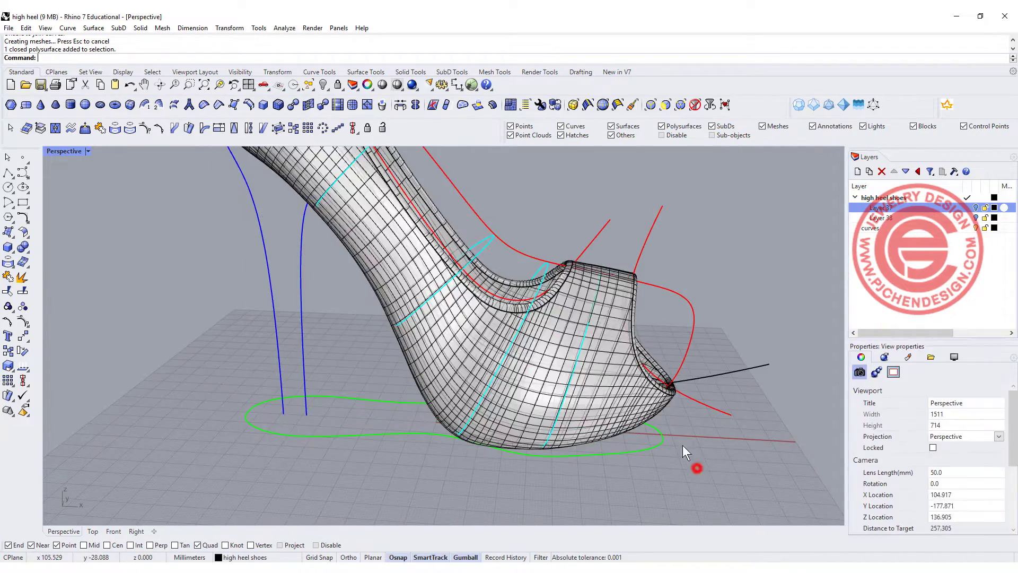
pyautogui.moveTo(509, 339); pyautogui.dragTo(564, 359, button='right')
pyautogui.scroll(-6, 564, 360)
pyautogui.moveTo(512, 354); pyautogui.dragTo(612, 354, button='right')
pyautogui.scroll(4, 609, 408)
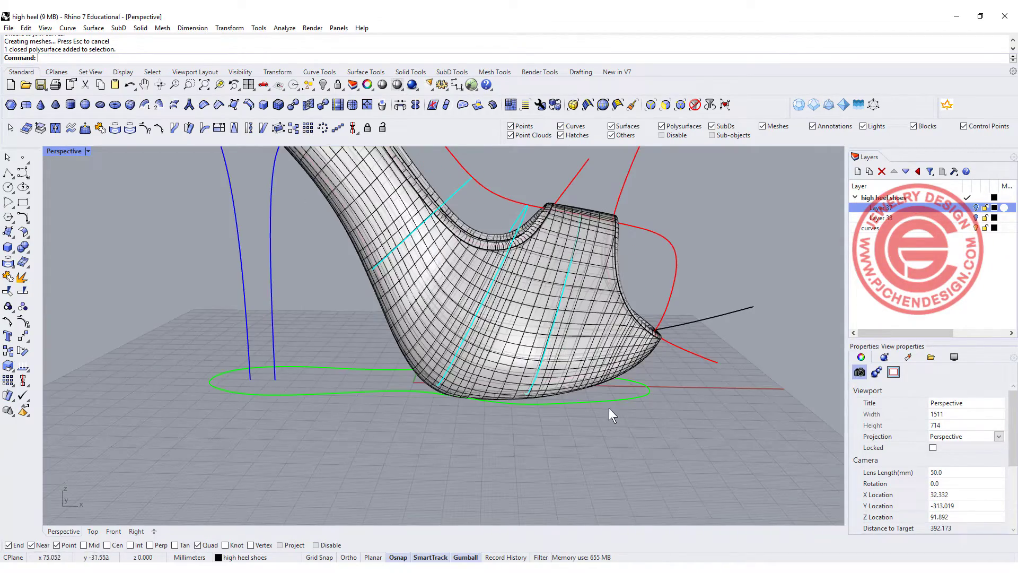
# Maximize the Front viewport and frame the shoe from the side together with the ground outline and heel curves.
pyautogui.click(613, 400)
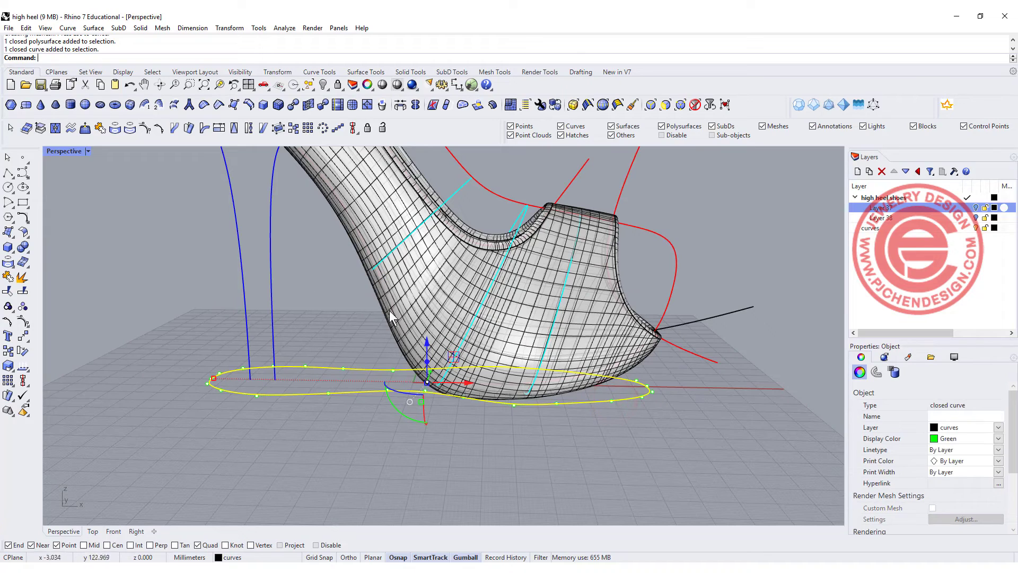
pyautogui.doubleClick(65, 152)
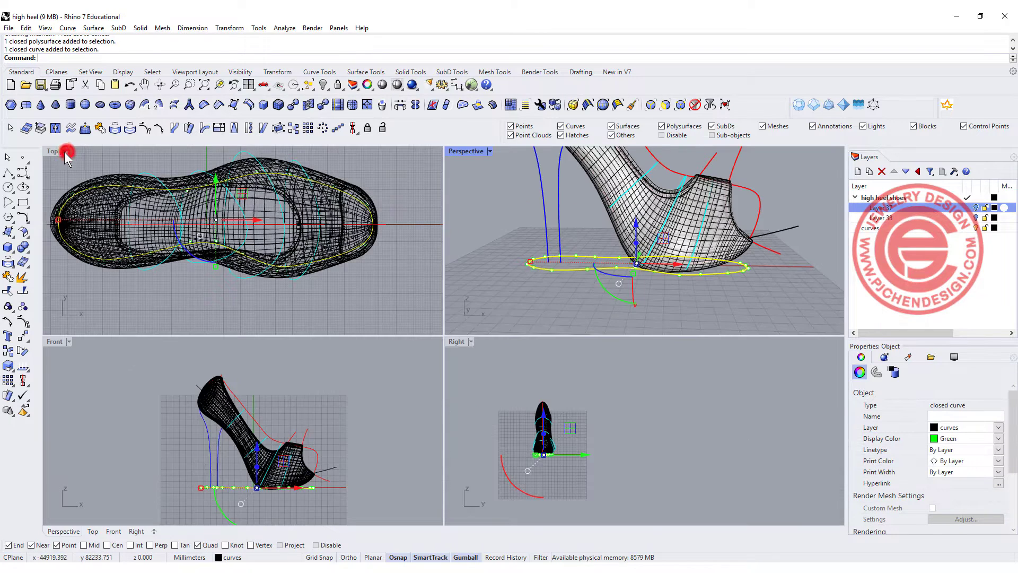
pyautogui.click(55, 341)
pyautogui.doubleClick(57, 339)
pyautogui.scroll(4, 302, 268)
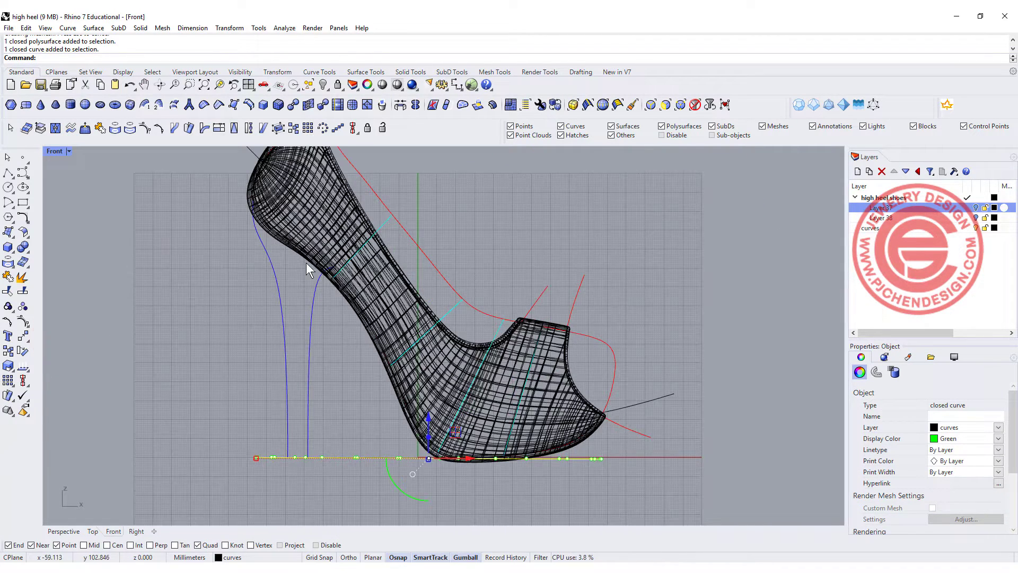
pyautogui.moveTo(256, 224); pyautogui.dragTo(231, 223, button='right')
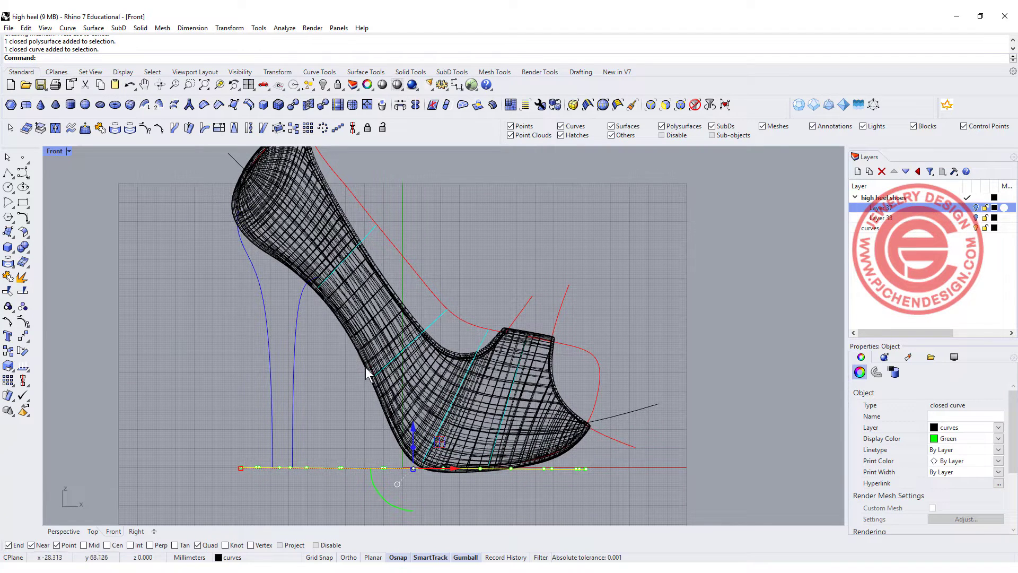
pyautogui.moveTo(522, 422); pyautogui.dragTo(498, 427, button='right')
pyautogui.click(179, 208)
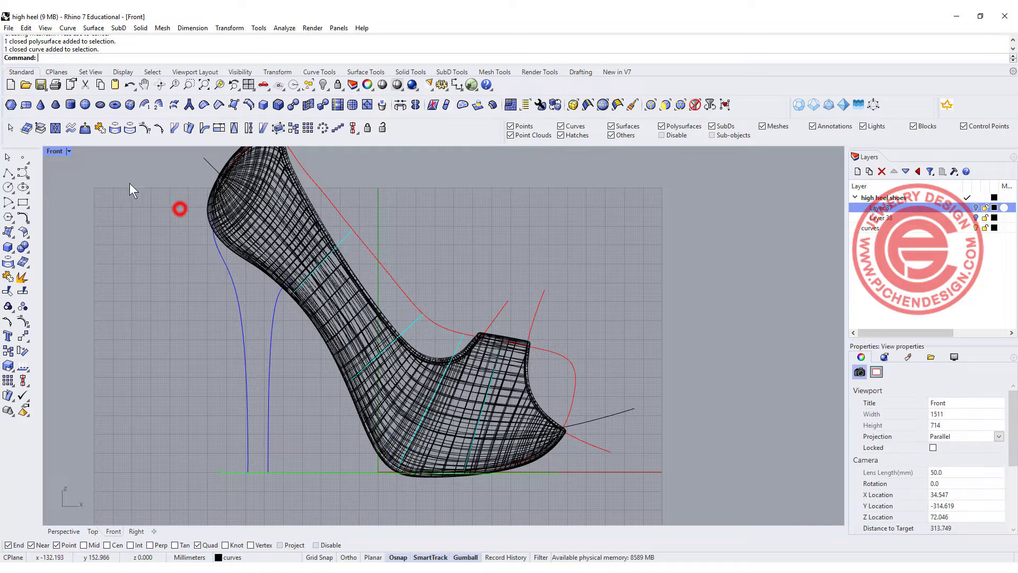
# Add a new layer below the curves layer, set its color to Red, and disable all object snaps.
pyautogui.click(882, 229)
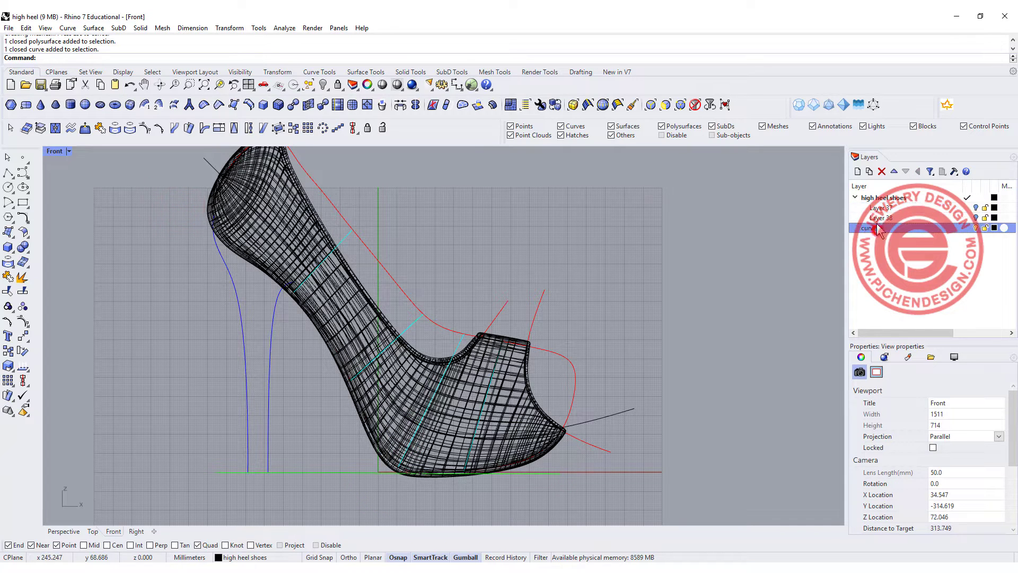
pyautogui.click(857, 171)
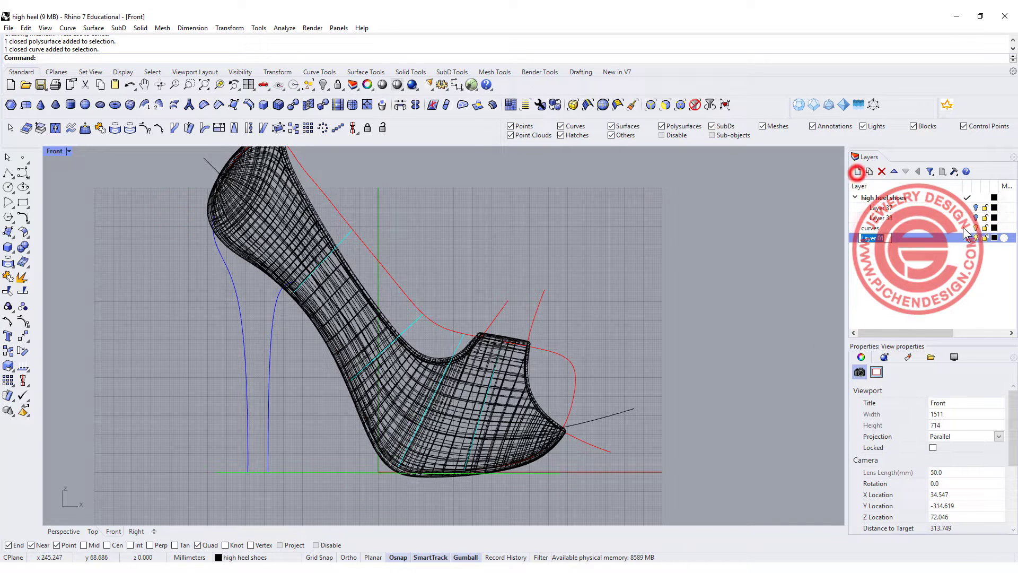
pyautogui.click(994, 238)
pyautogui.click(722, 273)
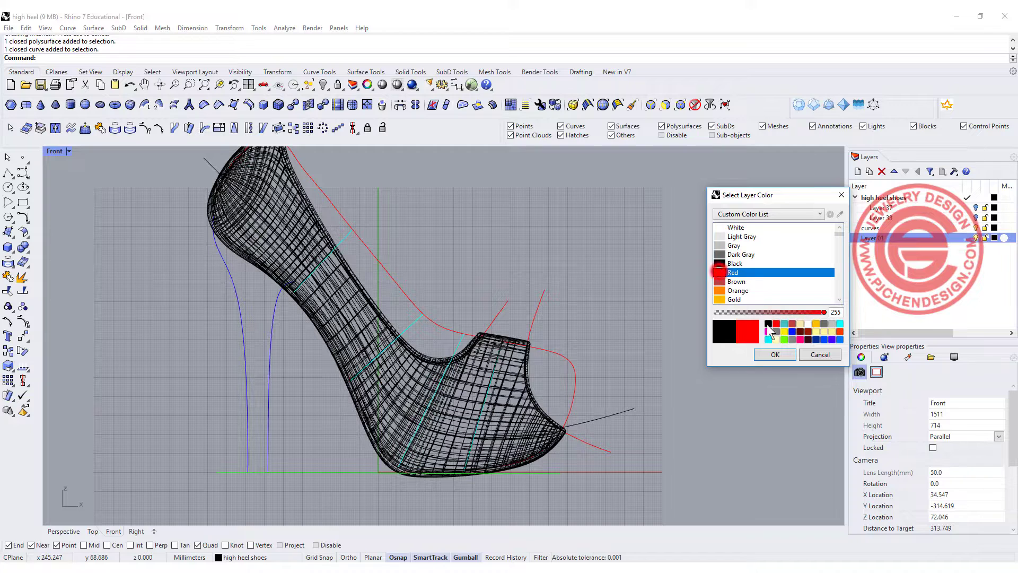
pyautogui.click(765, 355)
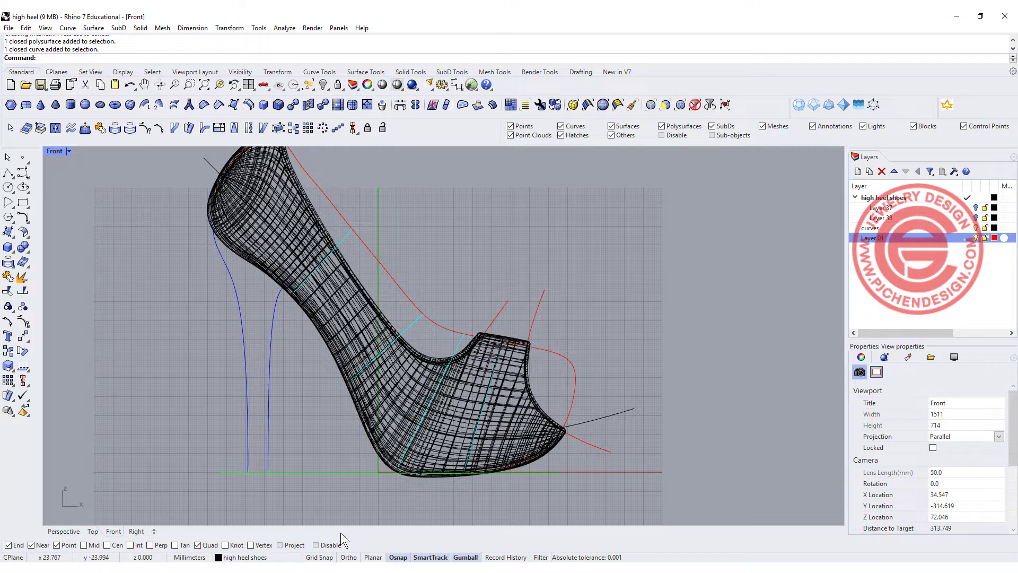
pyautogui.click(316, 545)
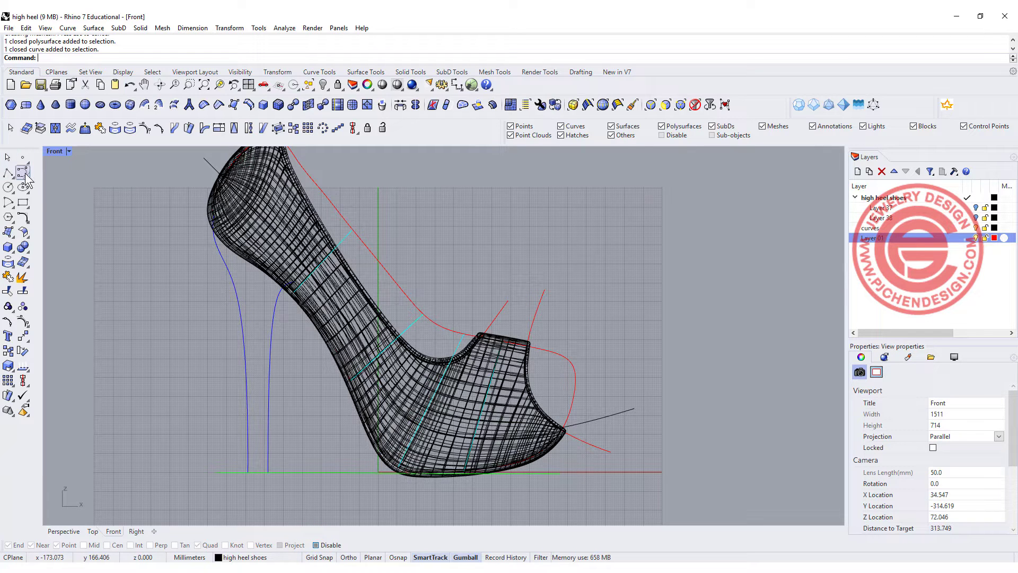
# Draw a degree 3 control point curve following the shoe's sole from behind the heel to beyond the toe tip.
pyautogui.click(22, 172)
pyautogui.scroll(3, 193, 208)
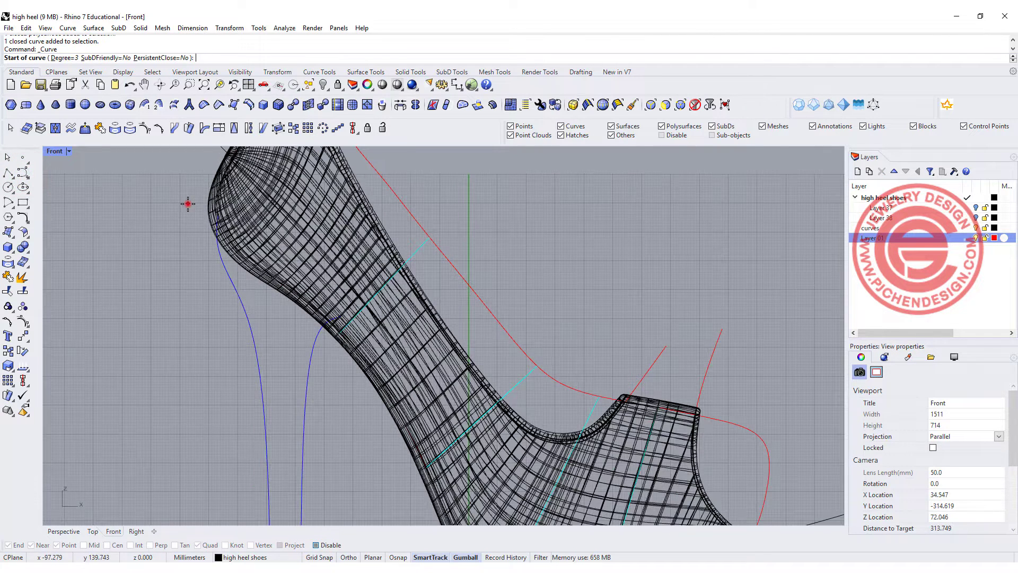
pyautogui.click(188, 204)
pyautogui.moveTo(232, 246); pyautogui.dragTo(247, 201, button='right')
pyautogui.click(241, 195)
pyautogui.click(309, 240)
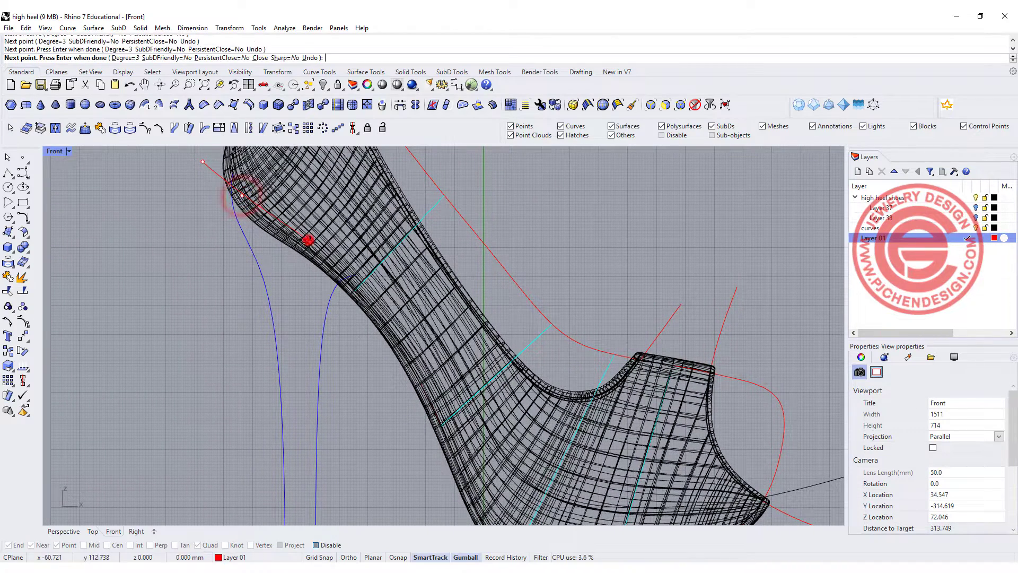
pyautogui.click(359, 291)
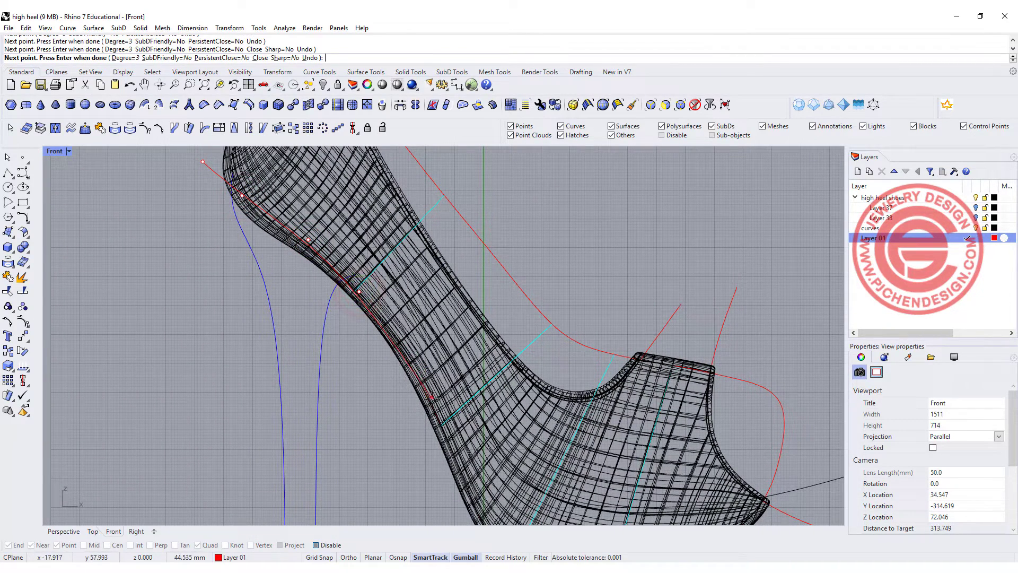
pyautogui.click(431, 401)
pyautogui.moveTo(474, 457); pyautogui.dragTo(401, 356, button='right')
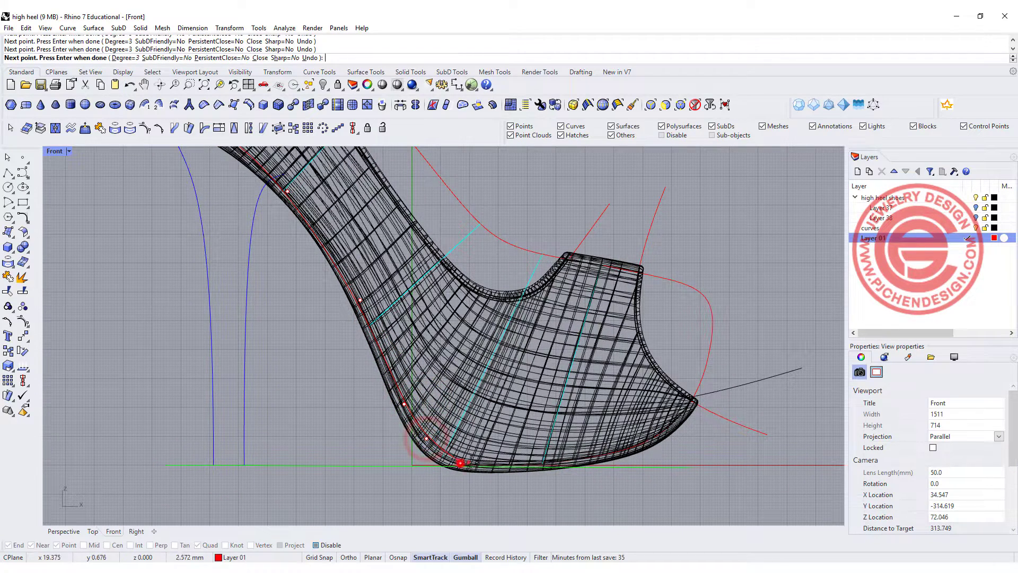
pyautogui.click(460, 463)
pyautogui.click(530, 462)
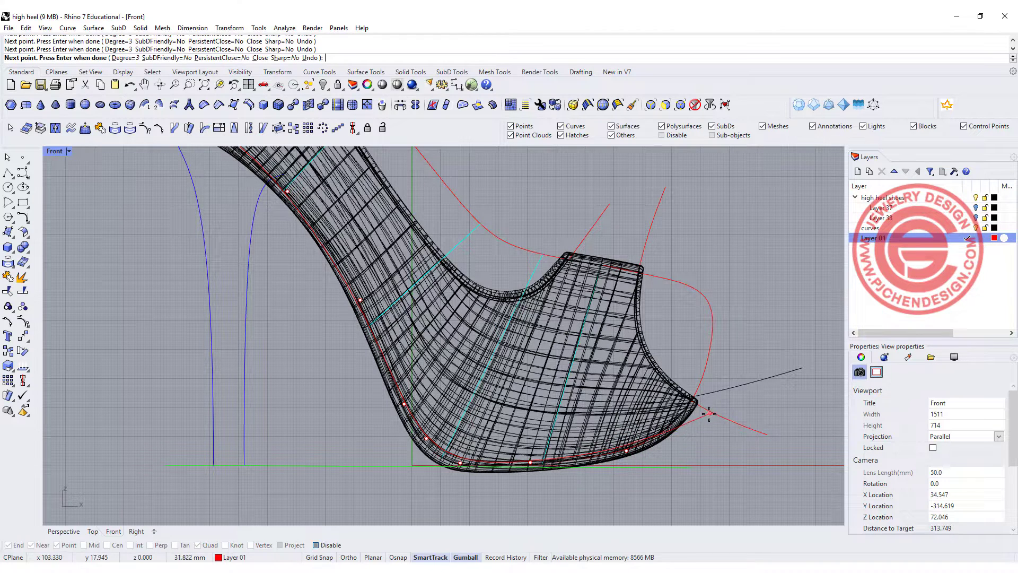
pyautogui.press('Return')
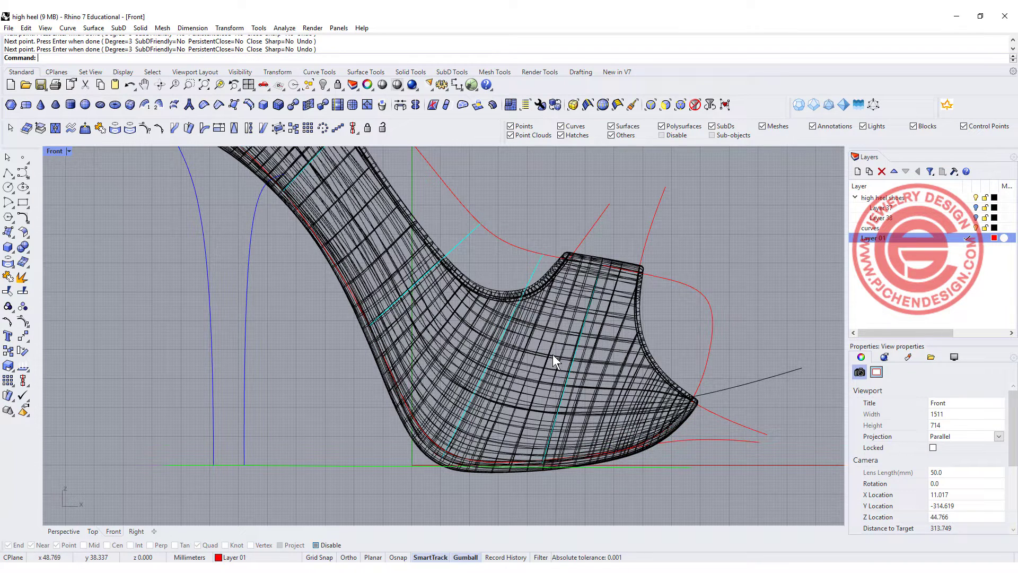
# Raise the control point near the toe end of the sole curve so its front follows the upturned toe.
pyautogui.click(707, 440)
pyautogui.scroll(-6, 472, 361)
pyautogui.moveTo(465, 373); pyautogui.dragTo(452, 402, button='right')
pyautogui.scroll(2, 288, 271)
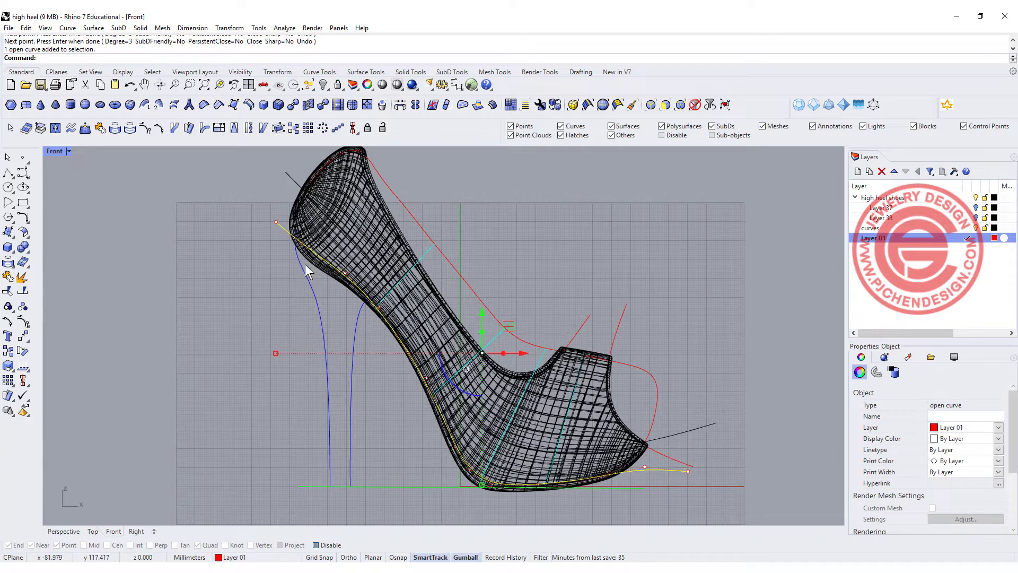
pyautogui.scroll(3, 645, 467)
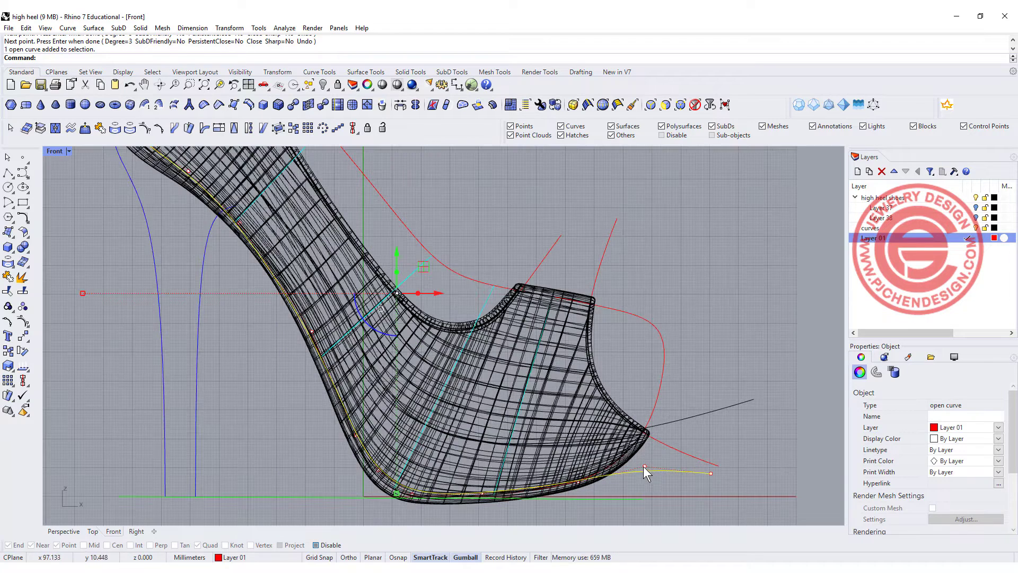
pyautogui.click(644, 466)
pyautogui.moveTo(644, 466); pyautogui.dragTo(653, 415)
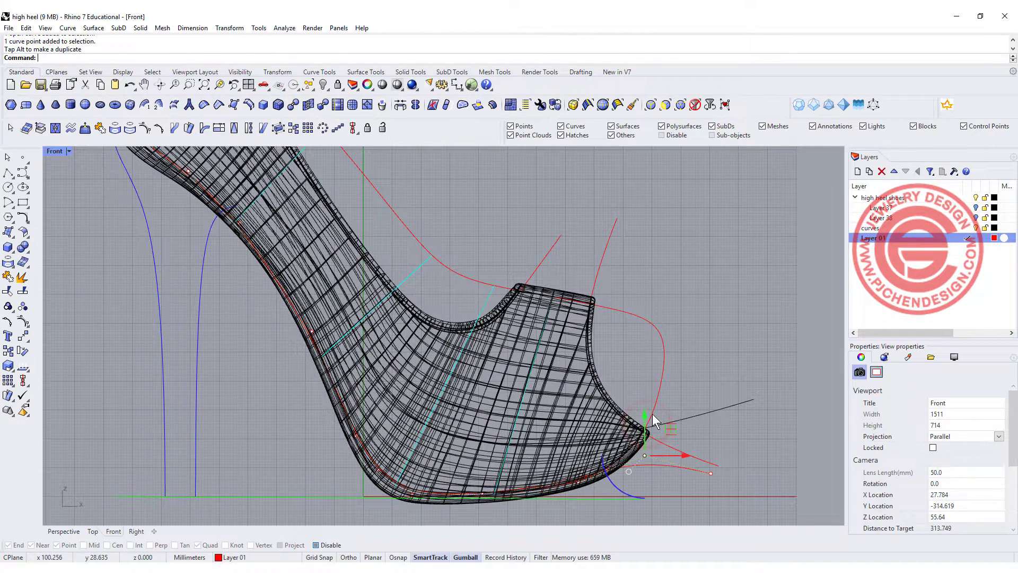
pyautogui.click(740, 477)
pyautogui.click(651, 455)
pyautogui.scroll(-4, 376, 339)
pyautogui.moveTo(401, 369); pyautogui.dragTo(415, 386, button='right')
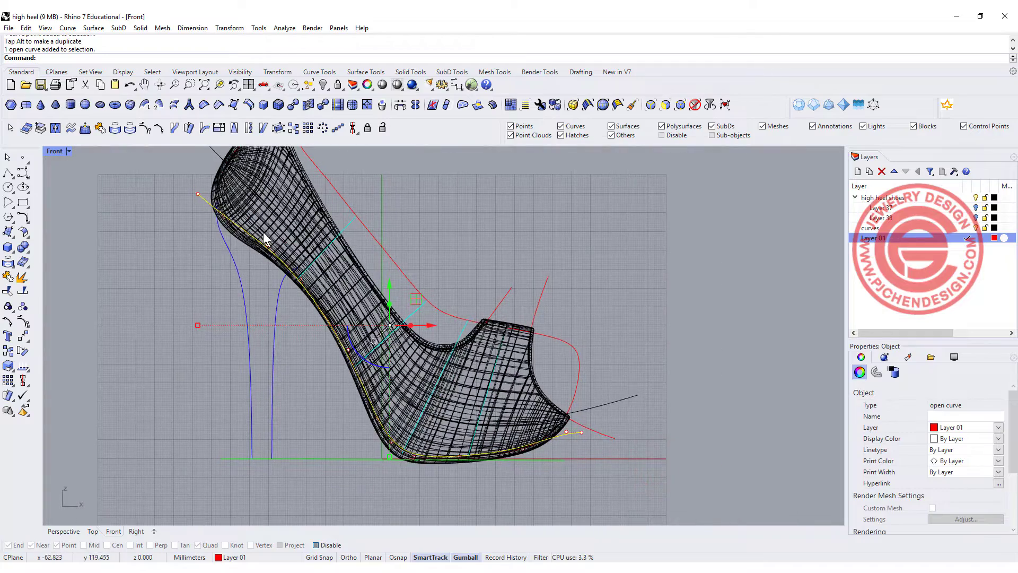
# Offset the sole curve by 3 mm toward the outside, below the shoe.
pyautogui.doubleClick(54, 151)
pyautogui.doubleClick(58, 342)
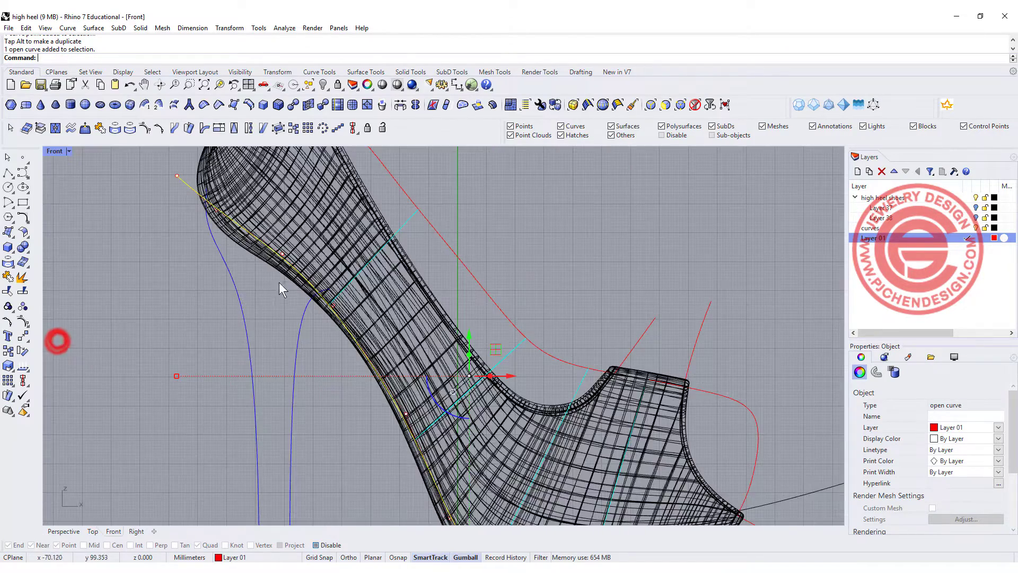
pyautogui.scroll(-4, 329, 238)
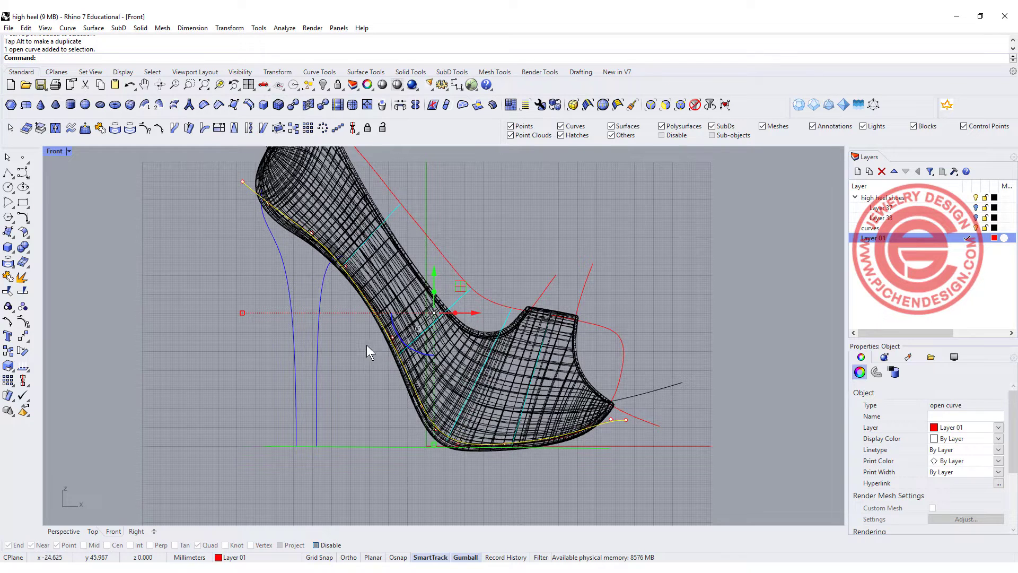
pyautogui.click(28, 217)
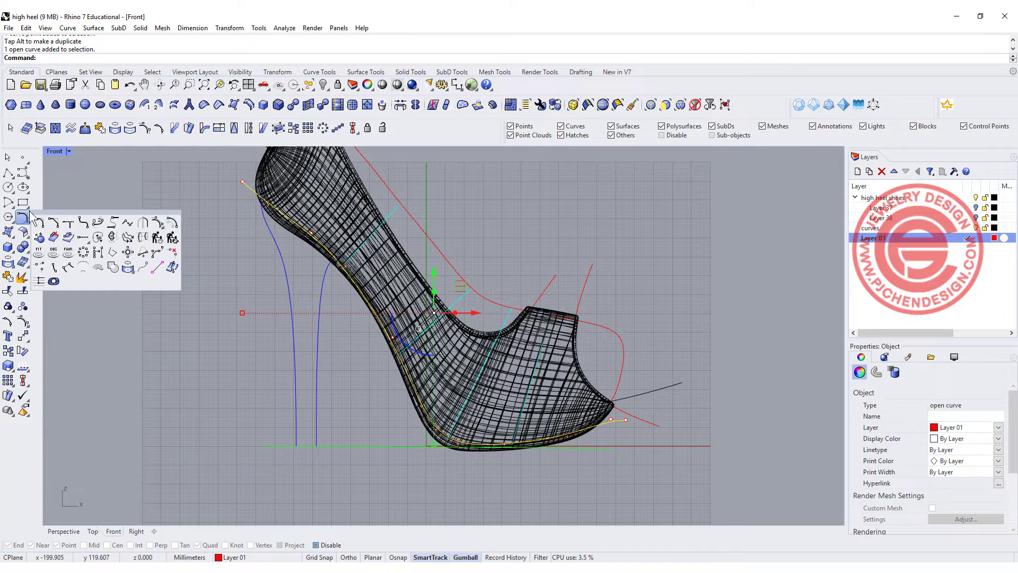
pyautogui.click(171, 237)
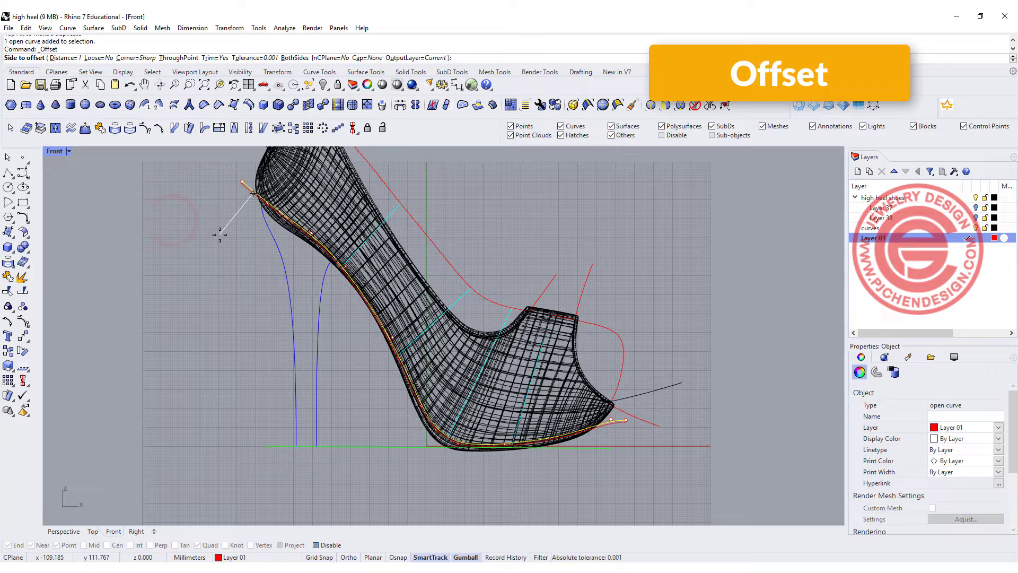
pyautogui.write('3')
pyautogui.press('Return')
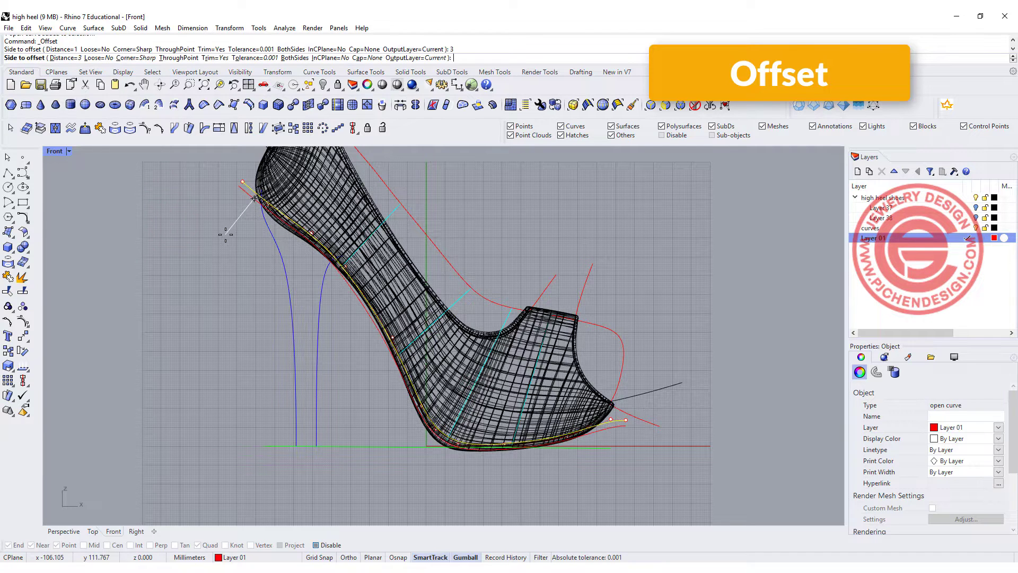
pyautogui.click(225, 235)
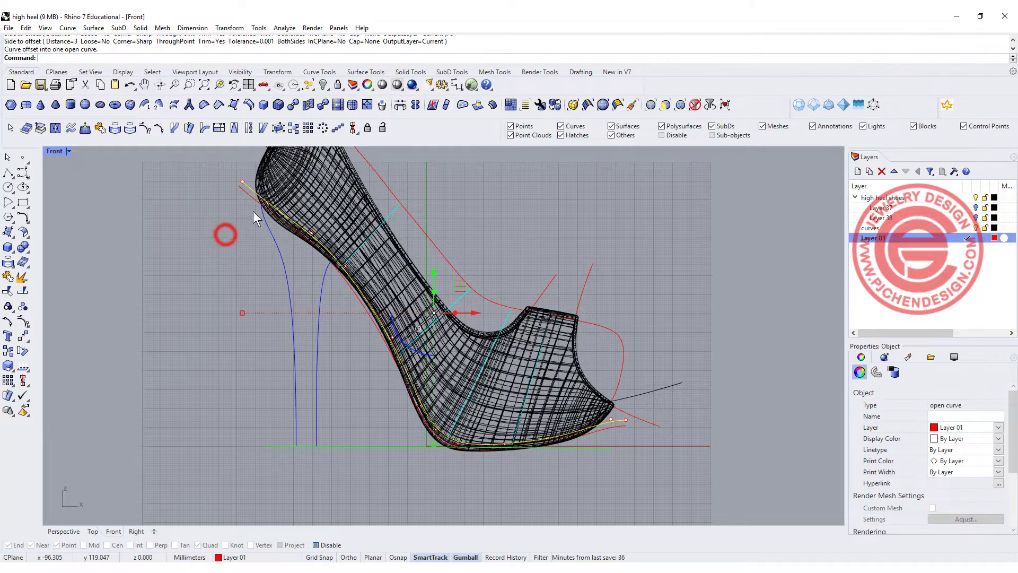
pyautogui.scroll(3, 265, 214)
pyautogui.scroll(-3, 278, 222)
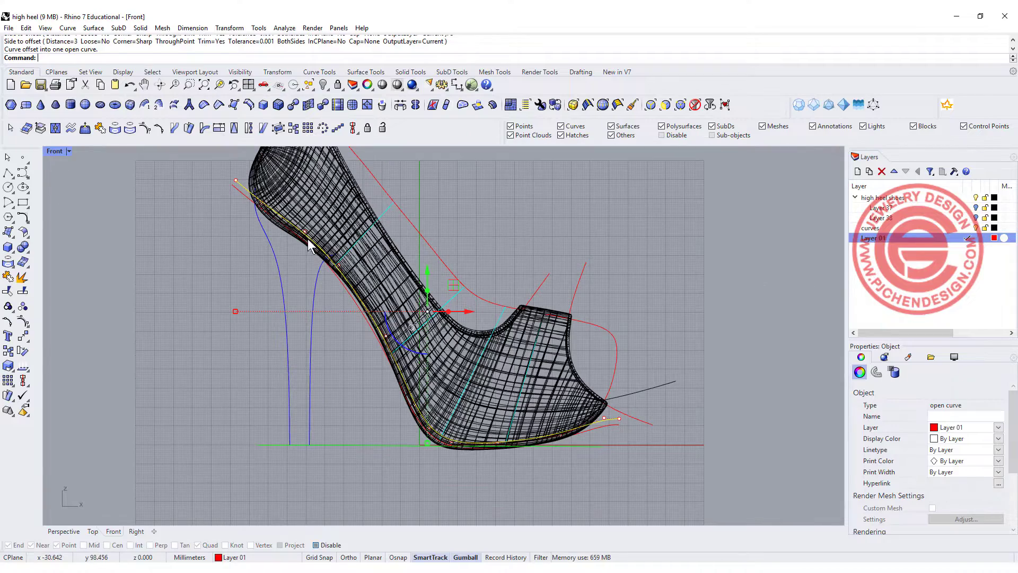
# Enable object snaps and connect the heel-side endpoints of the two sole curves with a straight polyline segment.
pyautogui.click(157, 216)
pyautogui.moveTo(232, 188); pyautogui.dragTo(226, 242, button='right')
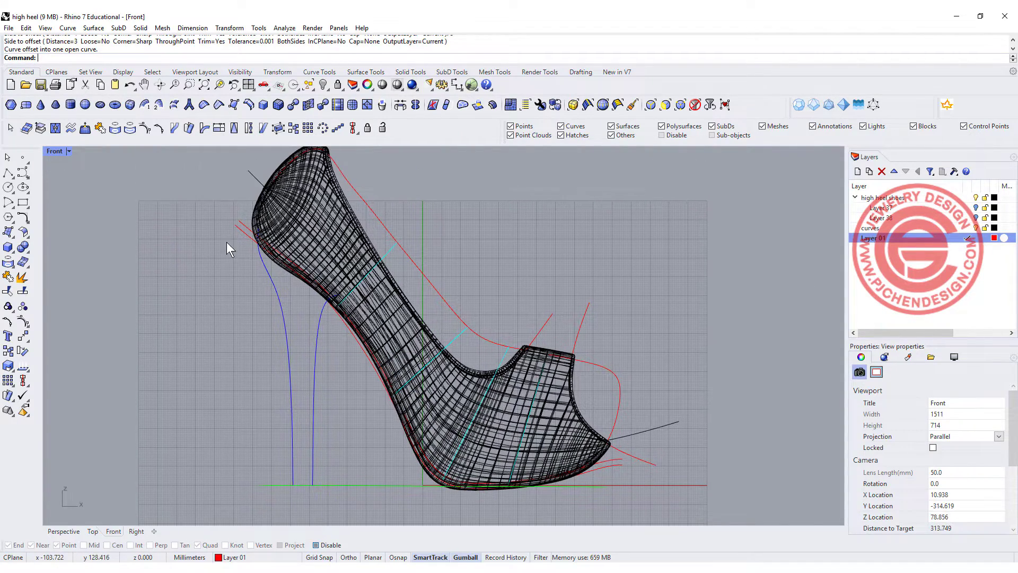
pyautogui.click(6, 174)
pyautogui.scroll(5, 235, 228)
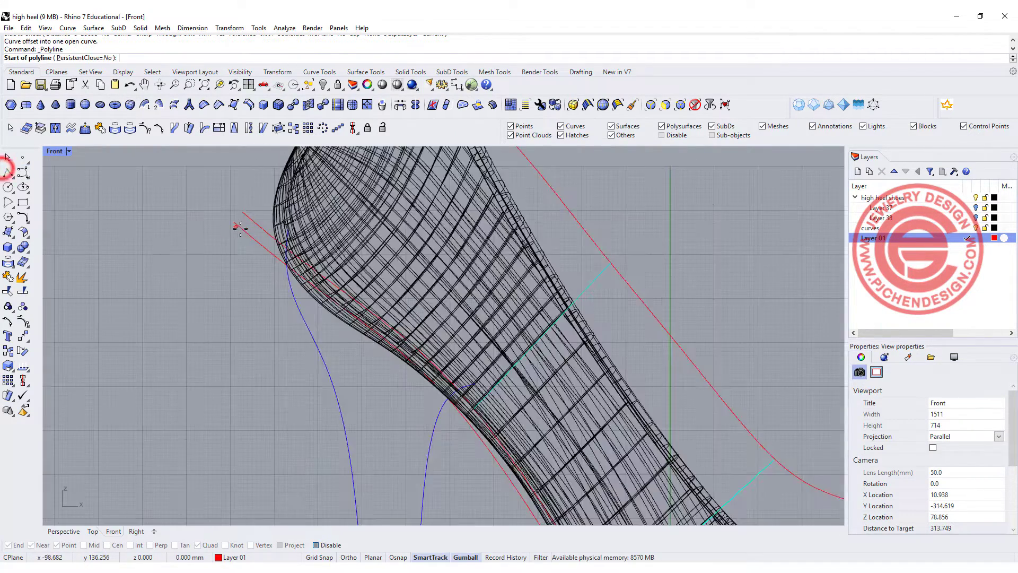
pyautogui.click(316, 546)
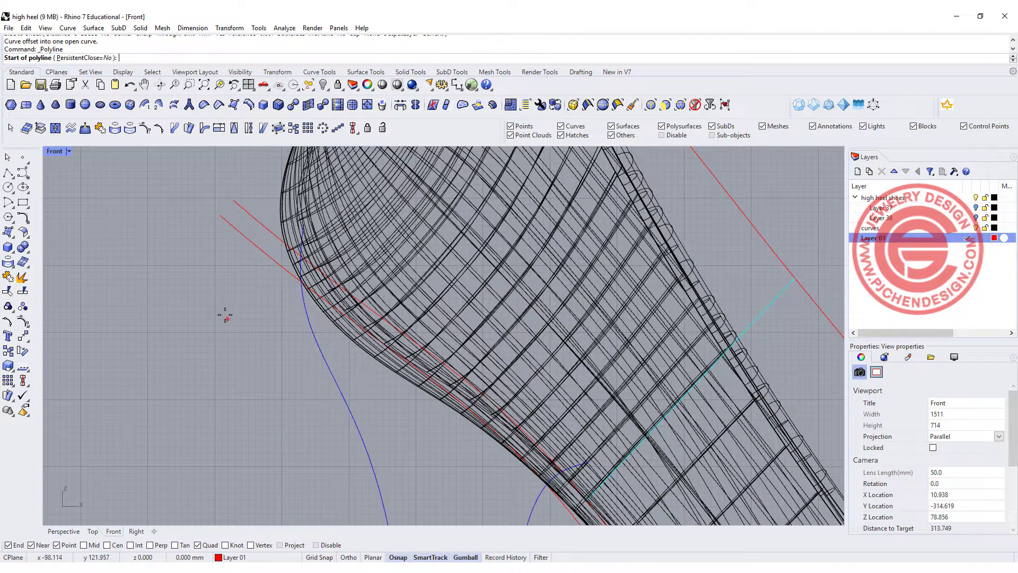
pyautogui.click(220, 215)
pyautogui.click(233, 201)
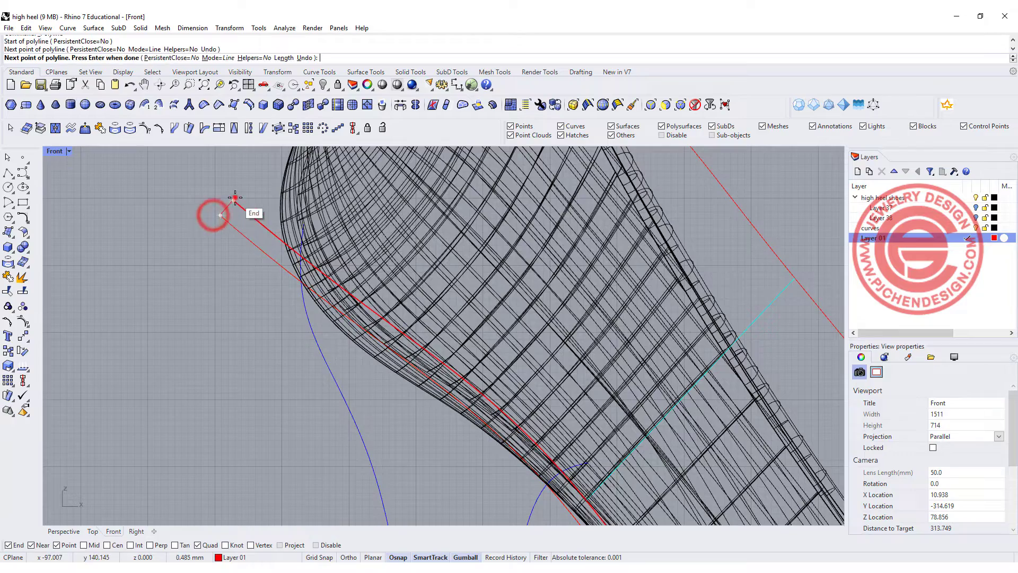
pyautogui.rightClick(235, 198)
# Connect the toe-side endpoints of the two sole curves with a straight polyline segment.
pyautogui.scroll(-10, 359, 307)
pyautogui.moveTo(603, 437); pyautogui.dragTo(460, 310, button='right')
pyautogui.scroll(8, 628, 437)
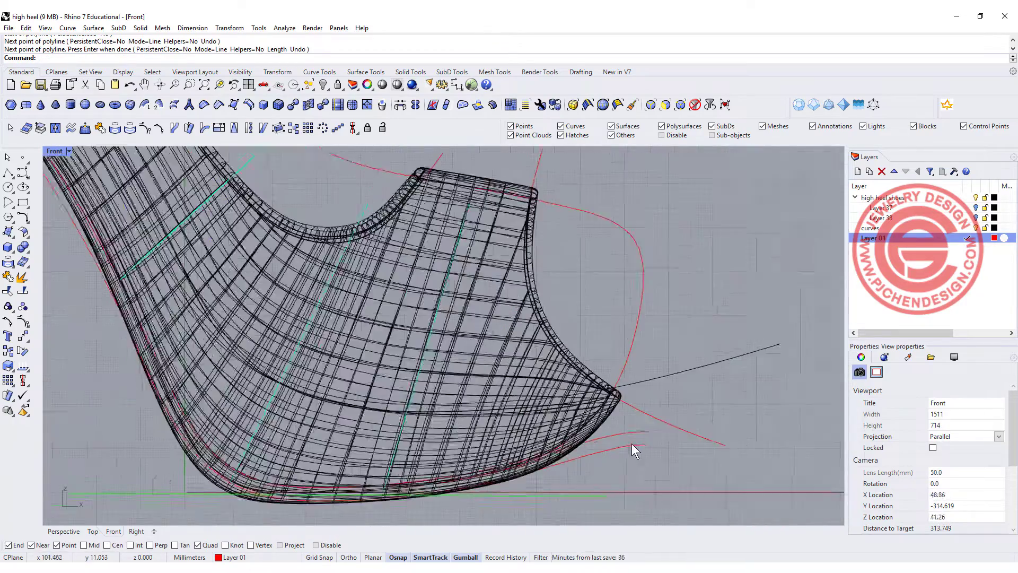
pyautogui.rightClick(652, 434)
pyautogui.click(652, 428)
pyautogui.click(652, 445)
pyautogui.press('Return')
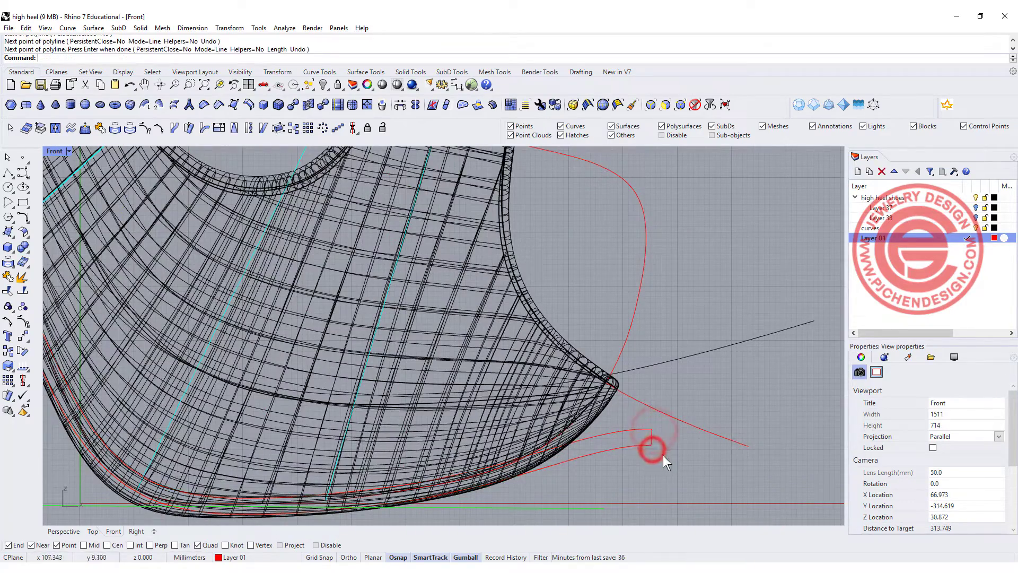
# Join the two sole curves and both end segments into one closed profile.
pyautogui.moveTo(637, 431); pyautogui.dragTo(636, 431)
pyautogui.scroll(-6, 594, 434)
pyautogui.moveTo(187, 250); pyautogui.dragTo(354, 378, button='right')
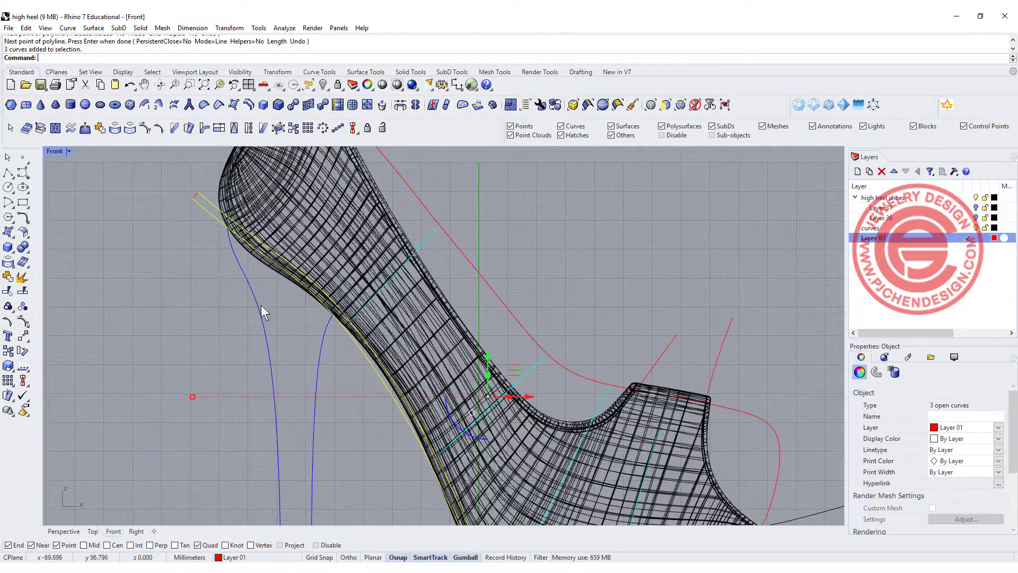
pyautogui.scroll(8, 212, 245)
pyautogui.moveTo(218, 252); pyautogui.dragTo(221, 231, button='right')
pyautogui.scroll(-3, 221, 231)
pyautogui.click(249, 283)
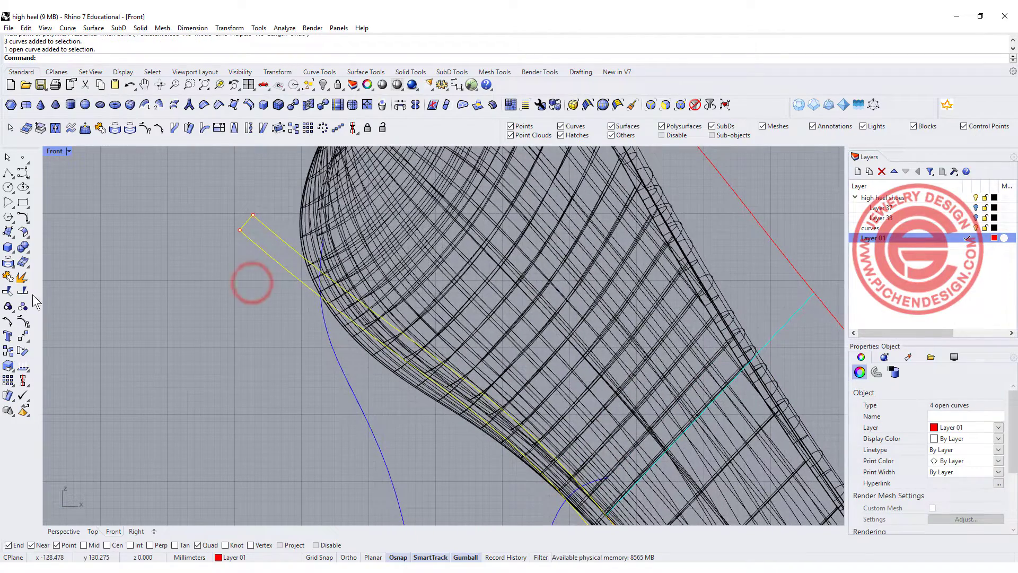
pyautogui.click(8, 276)
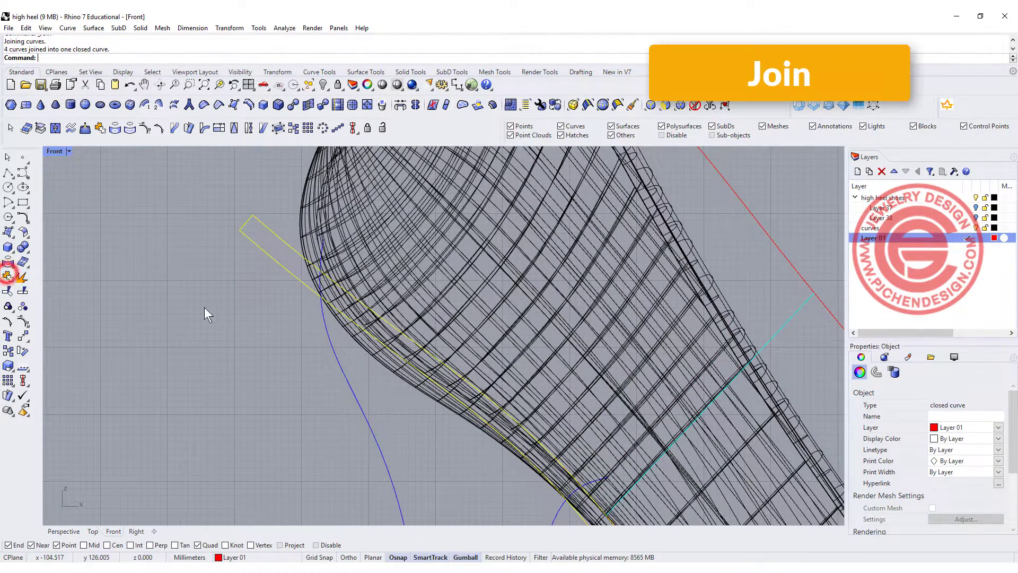
pyautogui.click(205, 307)
# Hide the shoe body so only the construction curves remain in view.
pyautogui.scroll(-8, 336, 299)
pyautogui.moveTo(493, 352); pyautogui.dragTo(409, 321, button='right')
pyautogui.click(535, 377)
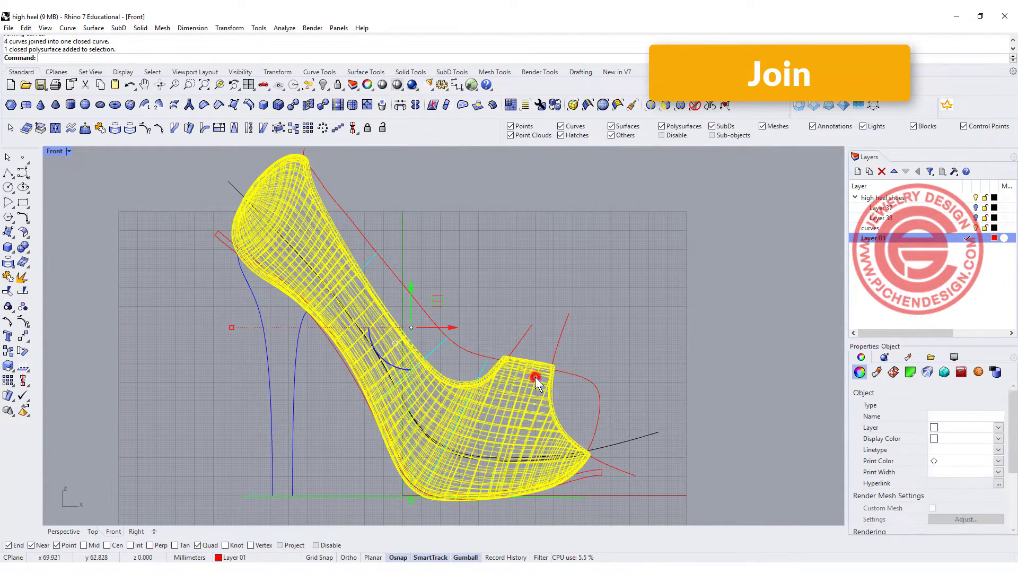
pyautogui.click(323, 85)
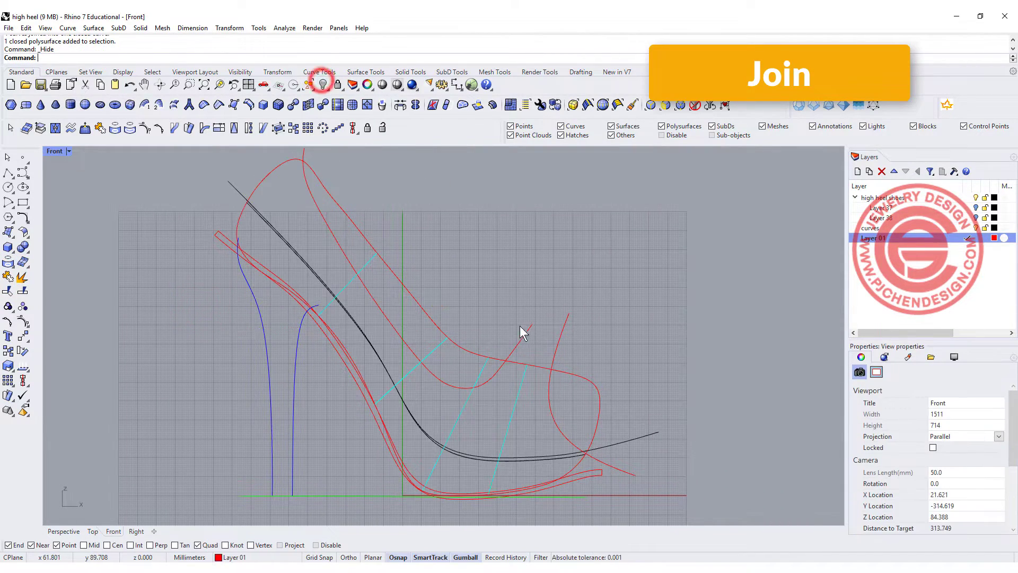
# Set the closed sole profile's display color to DarkGreen from the custom color list.
pyautogui.moveTo(525, 337); pyautogui.dragTo(491, 287, button='right')
pyautogui.click(559, 425)
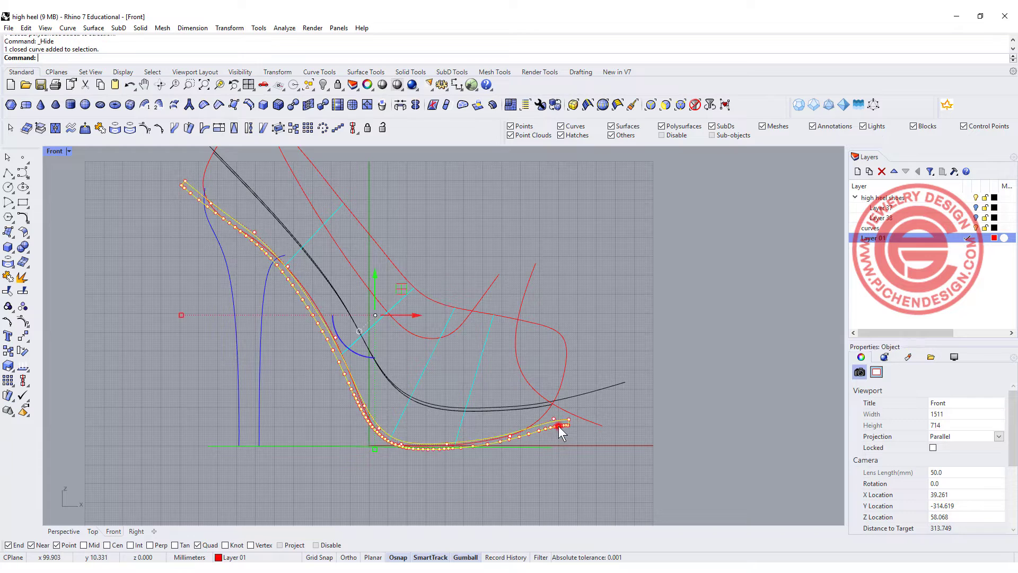
pyautogui.click(1000, 427)
pyautogui.click(999, 427)
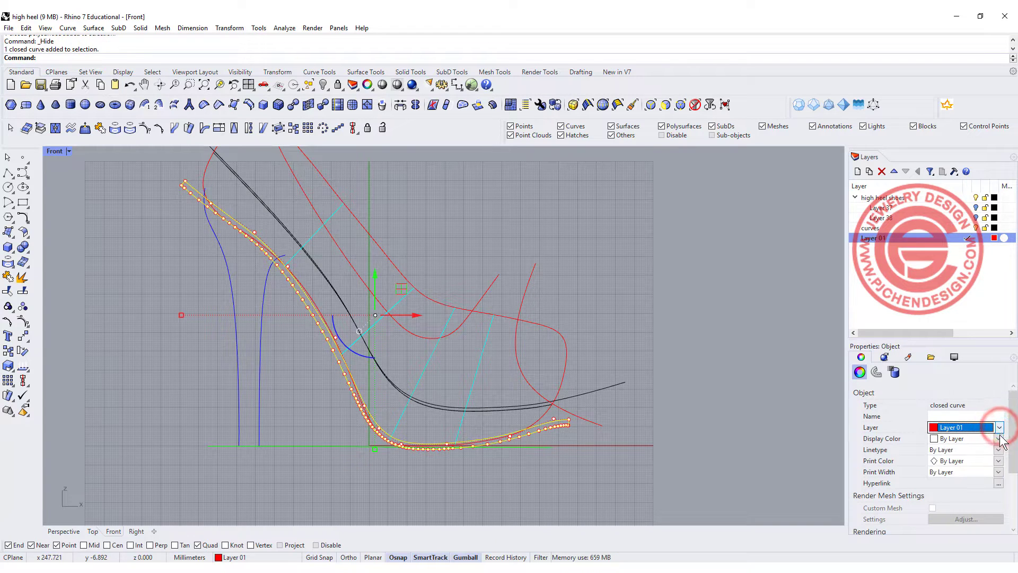
pyautogui.click(999, 438)
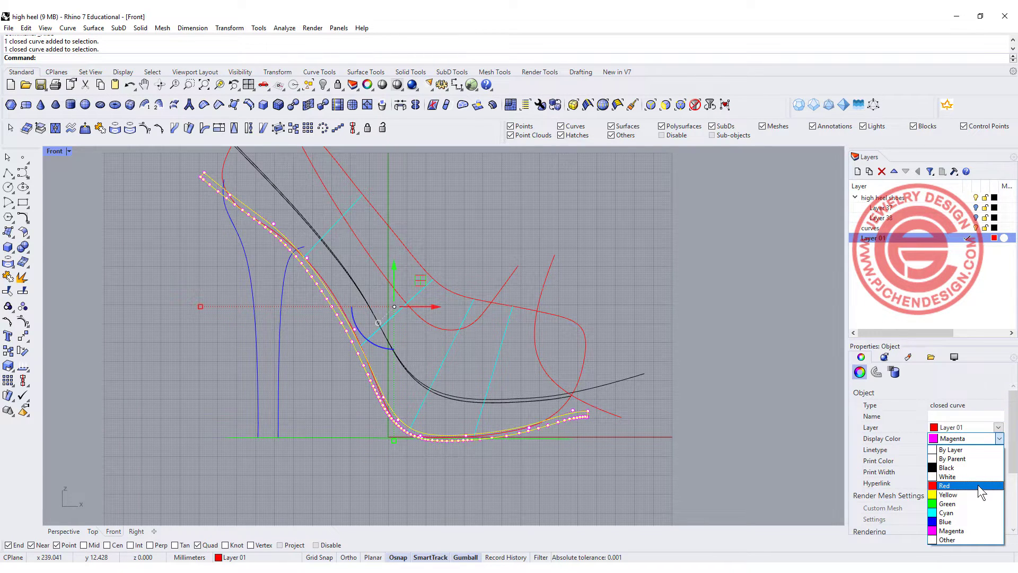
pyautogui.click(965, 539)
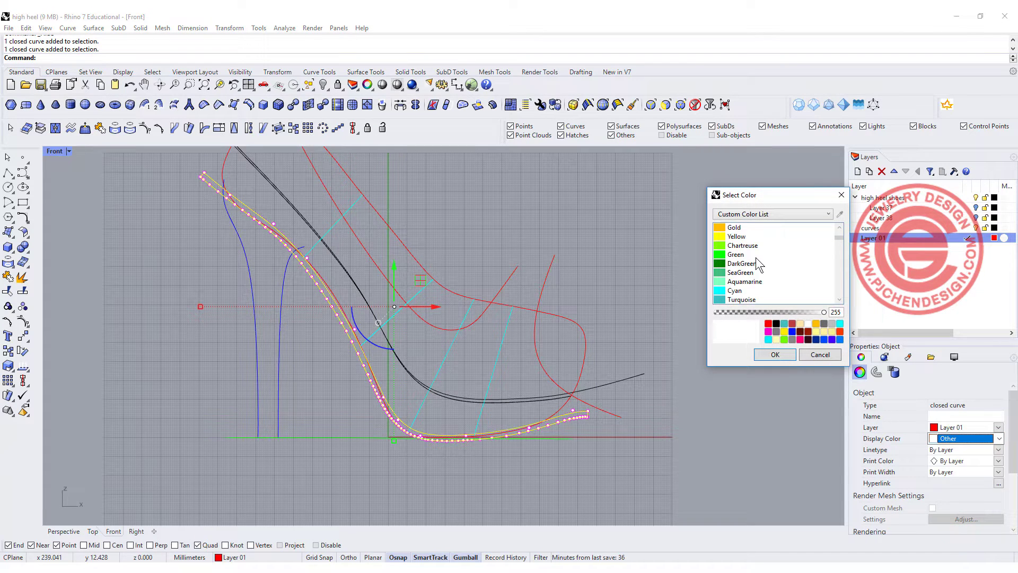
pyautogui.click(753, 272)
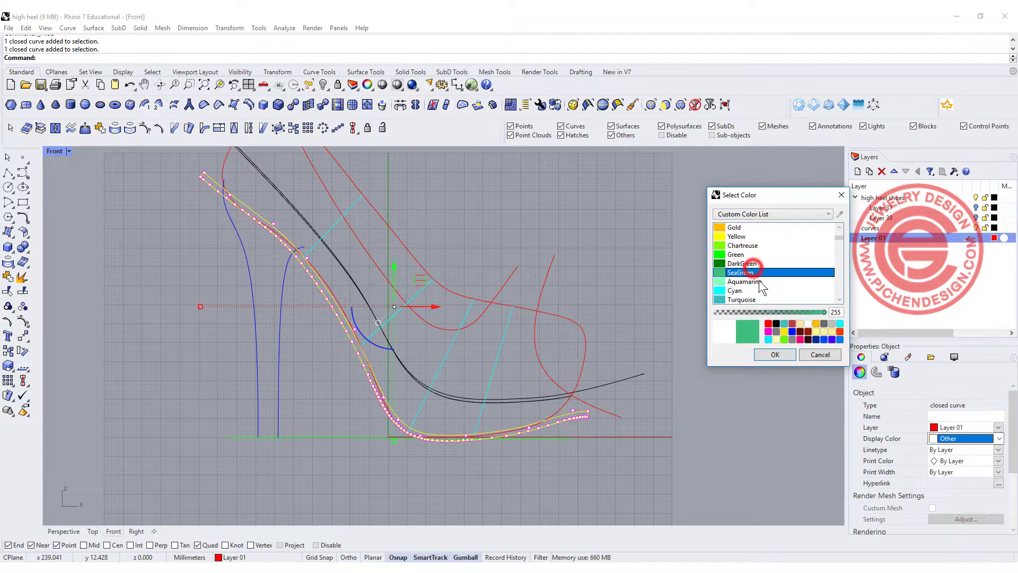
pyautogui.click(747, 263)
pyautogui.click(766, 354)
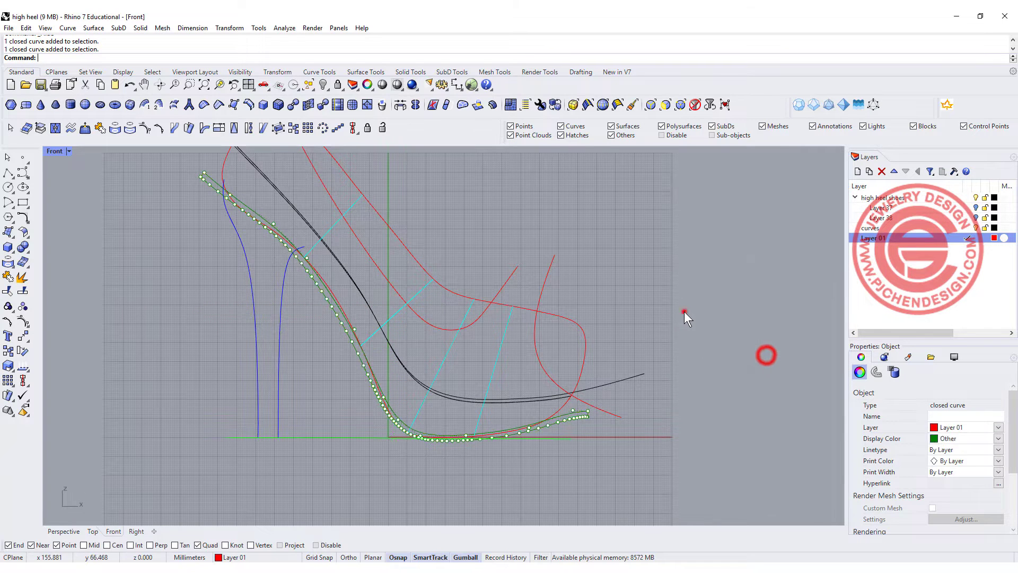
# Deselect the sole profile and return to the four-viewport layout with the Perspective view active.
pyautogui.click(684, 311)
pyautogui.doubleClick(55, 150)
pyautogui.click(630, 260)
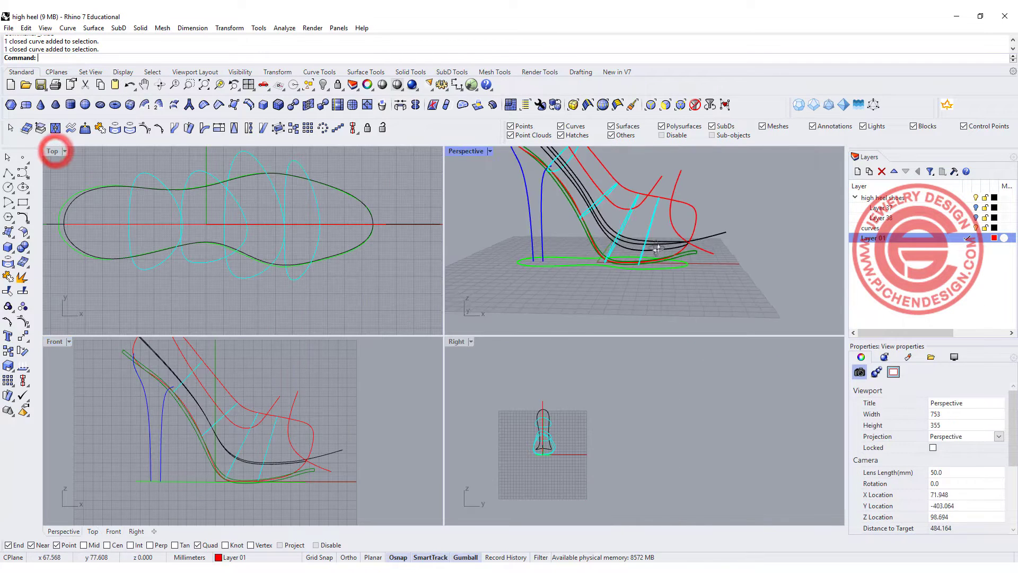
# Maximize the Perspective view and extrude the dark green sole profile straight to both sides as a solid, about 147 mm.
pyautogui.scroll(2, 630, 259)
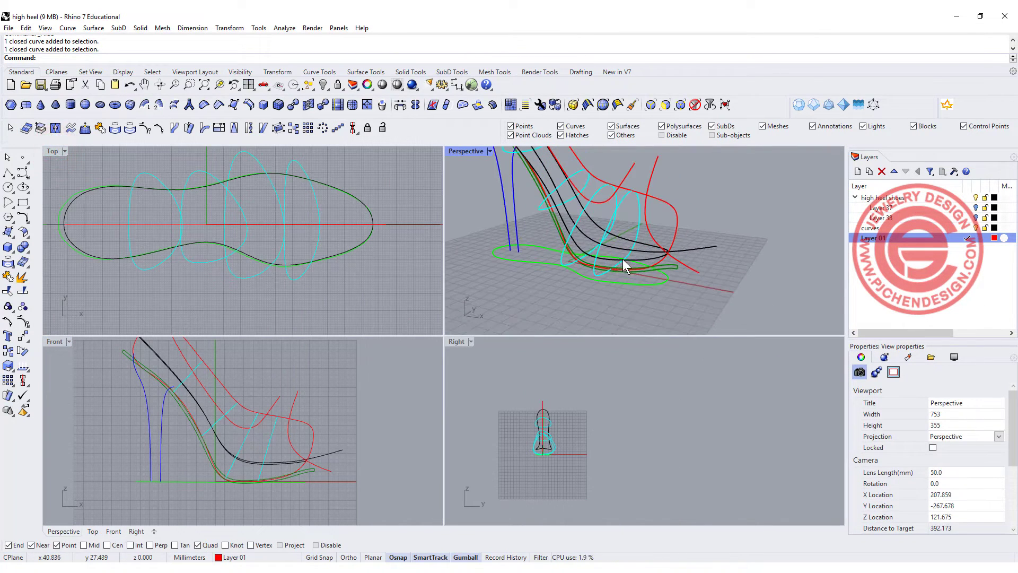
pyautogui.doubleClick(462, 150)
pyautogui.scroll(-3, 498, 328)
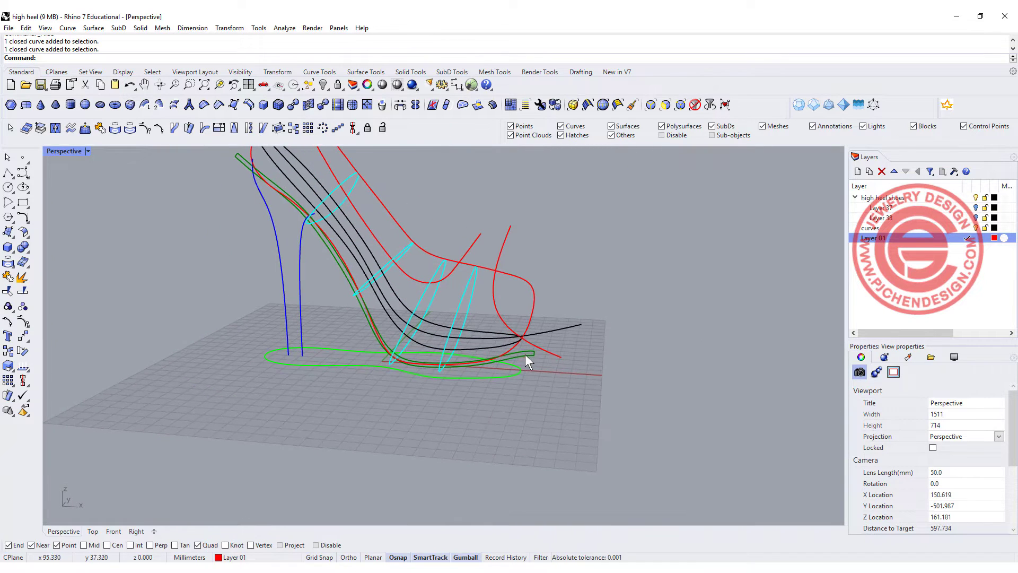
pyautogui.click(526, 358)
pyautogui.moveTo(526, 358); pyautogui.dragTo(531, 342, button='right')
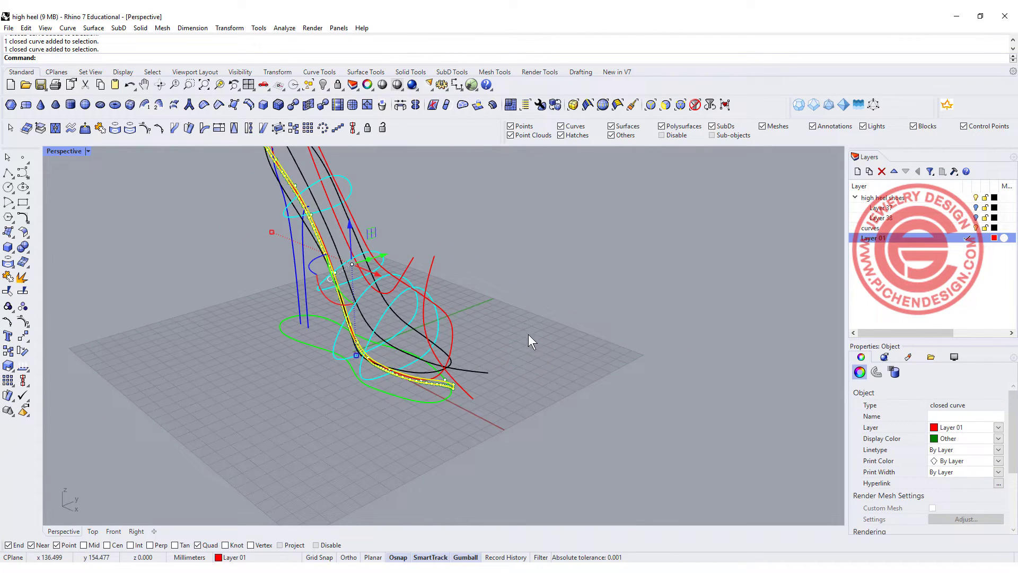
pyautogui.click(183, 29)
pyautogui.moveTo(148, 30)
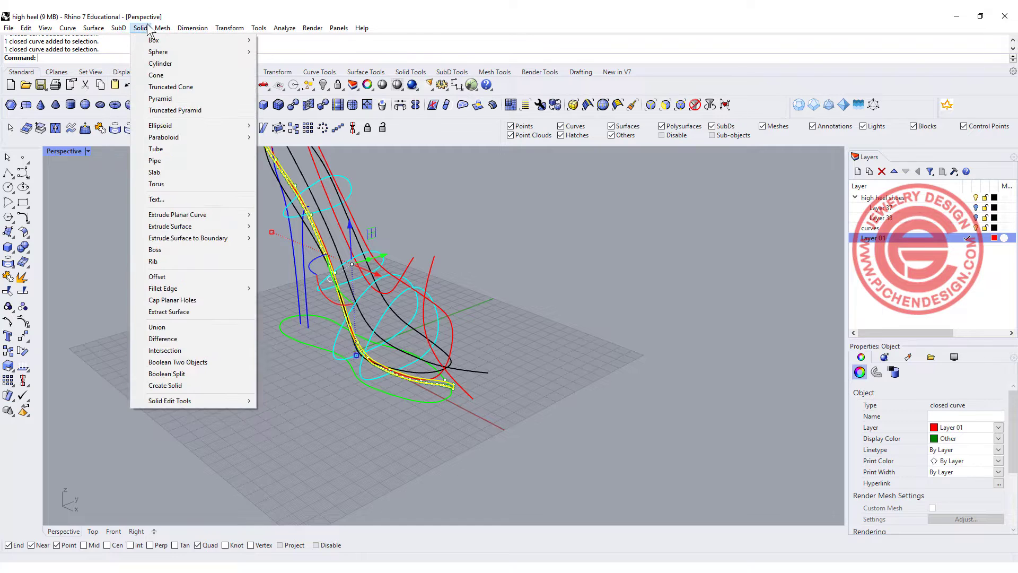
pyautogui.moveTo(245, 219)
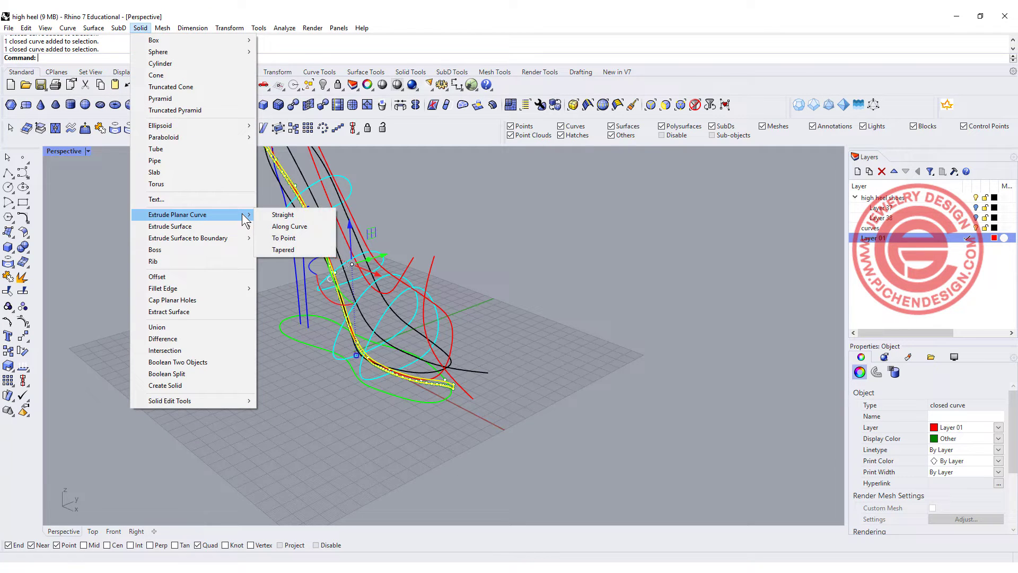
pyautogui.click(282, 215)
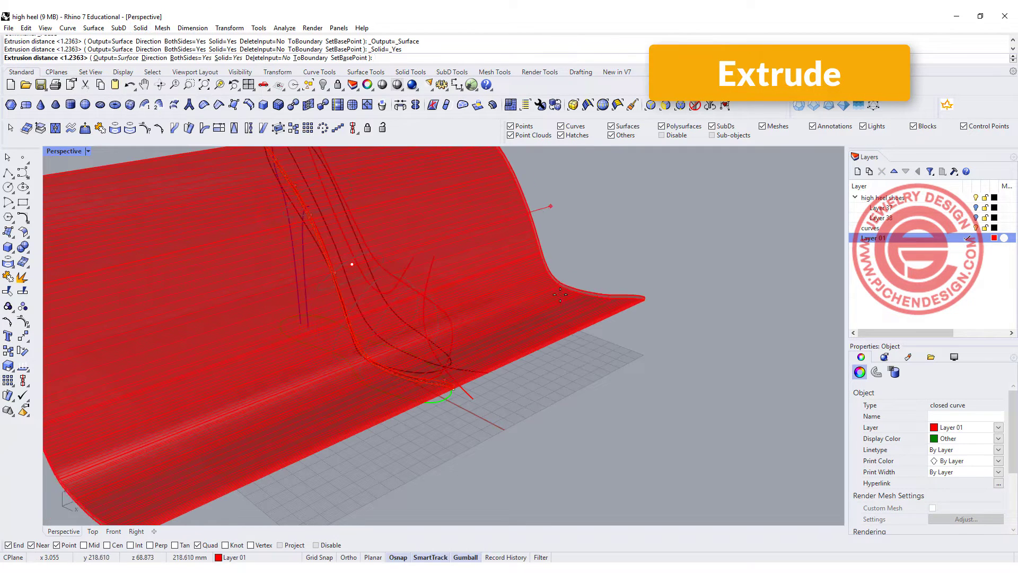
pyautogui.click(525, 293)
# Extrude the green footprint outline straight to both sides as a solid, tall enough to pass completely through the extruded sole profile.
pyautogui.moveTo(525, 293); pyautogui.dragTo(610, 393, button='right')
pyautogui.click(459, 361)
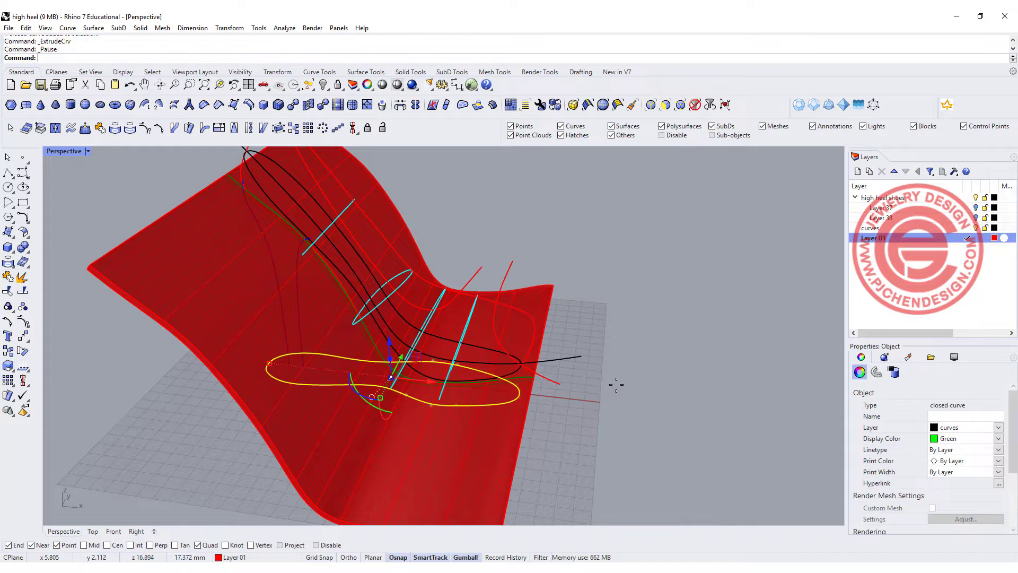
pyautogui.press('Return')
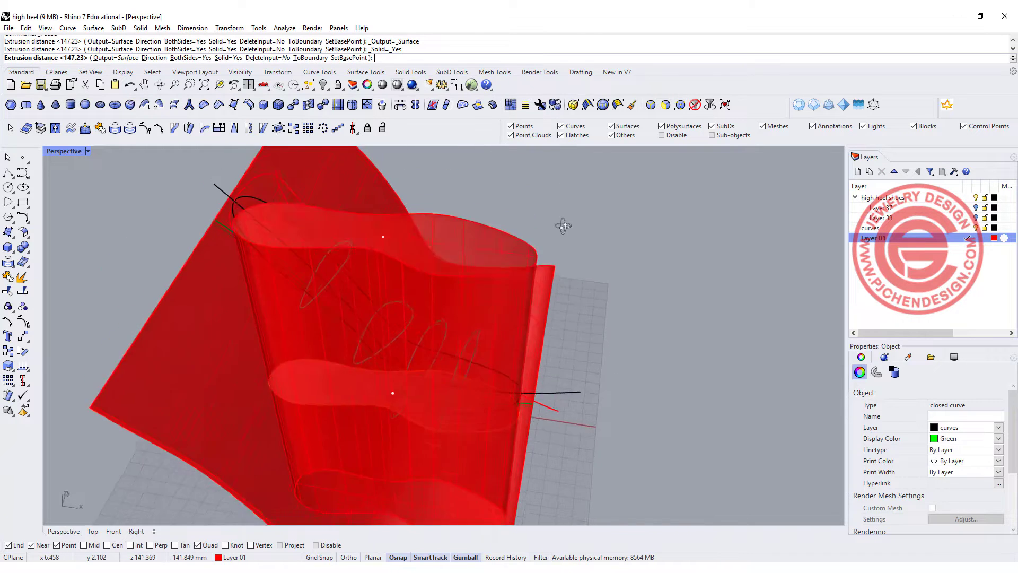
pyautogui.click(547, 187)
pyautogui.scroll(-3, 640, 363)
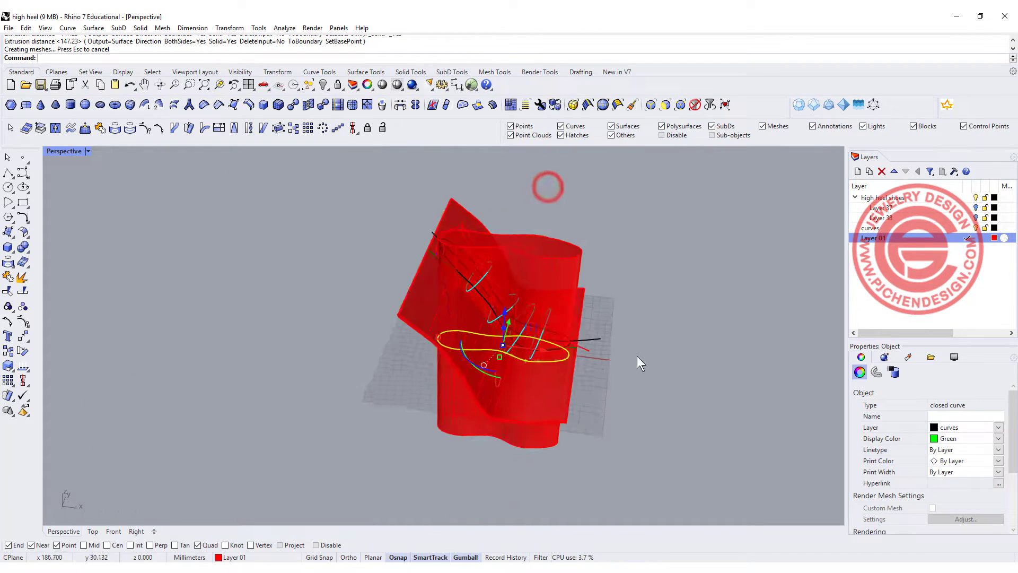
pyautogui.moveTo(637, 356); pyautogui.dragTo(556, 319, button='right')
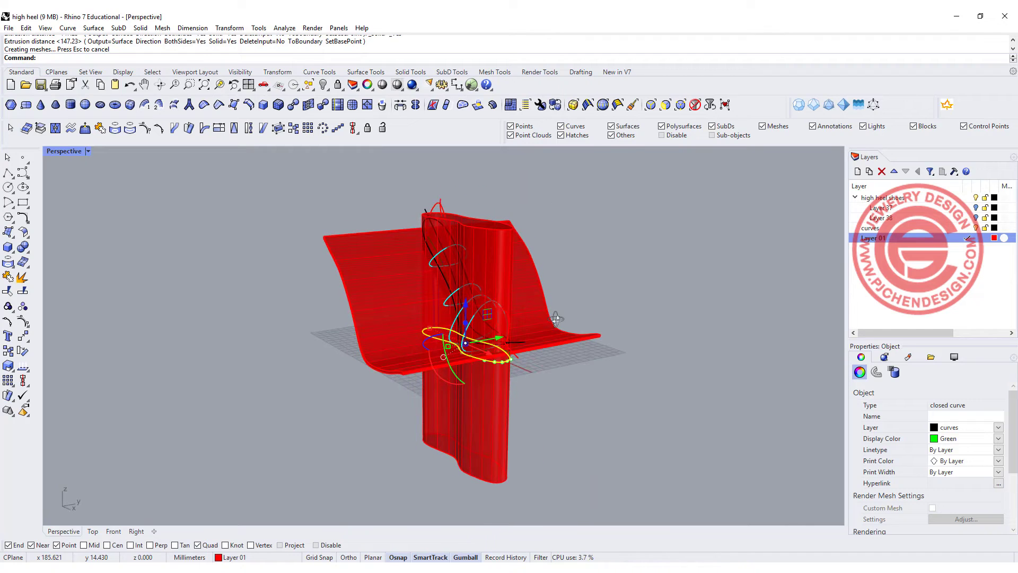
pyautogui.click(617, 312)
pyautogui.scroll(4, 511, 344)
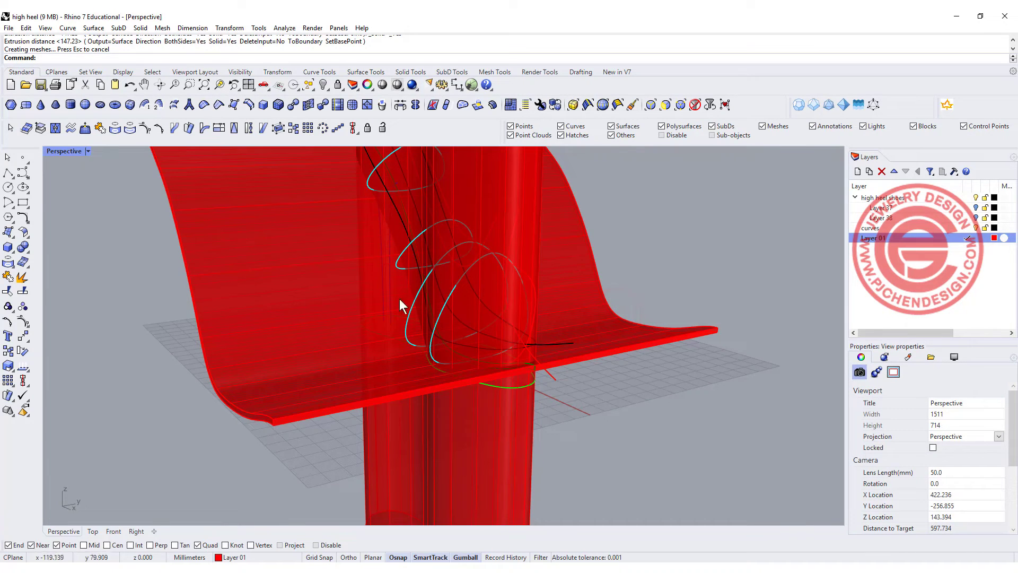
pyautogui.click(12, 233)
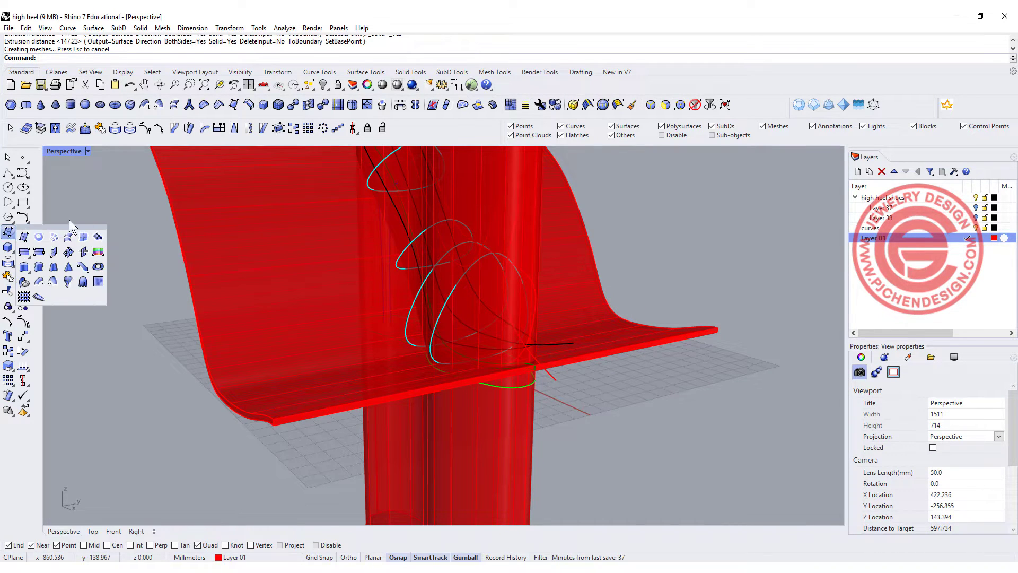
pyautogui.click(83, 216)
pyautogui.click(23, 247)
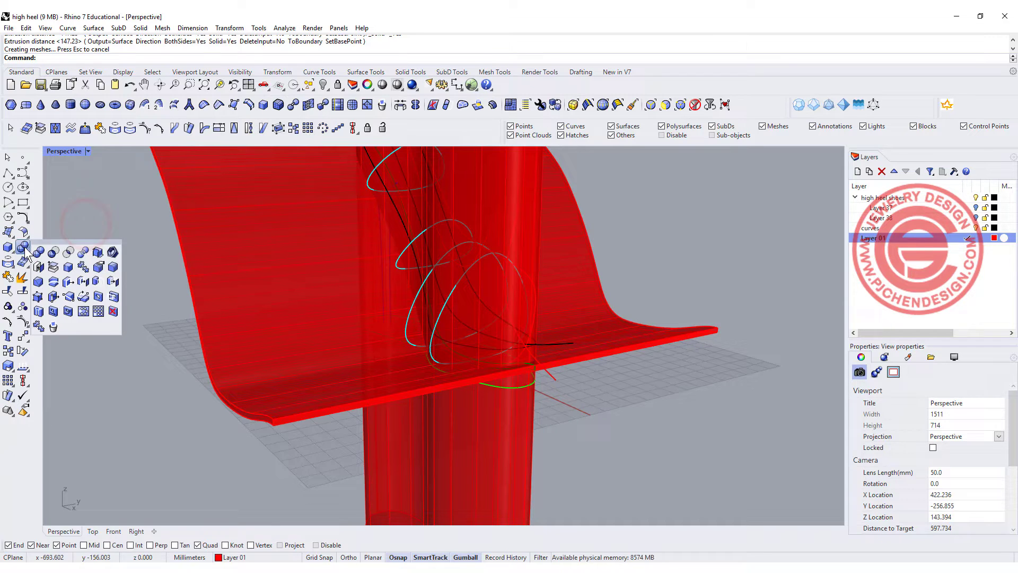
pyautogui.click(68, 252)
pyautogui.click(354, 311)
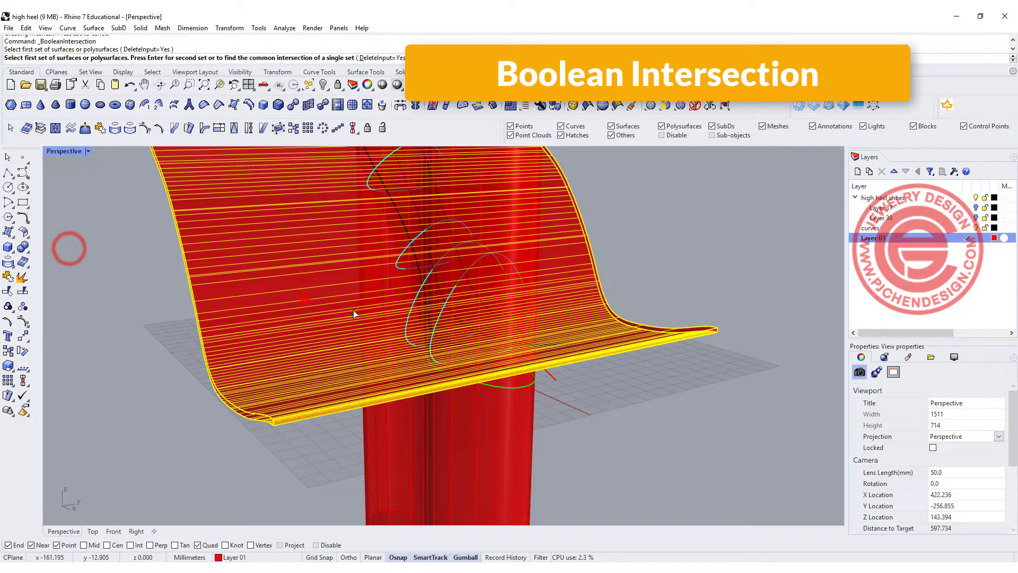
pyautogui.click(509, 451)
pyautogui.press('Escape')
# Create the sole as the Boolean intersection of the extruded sole profile and the extruded footprint, deleting the input solids.
pyautogui.click(625, 326)
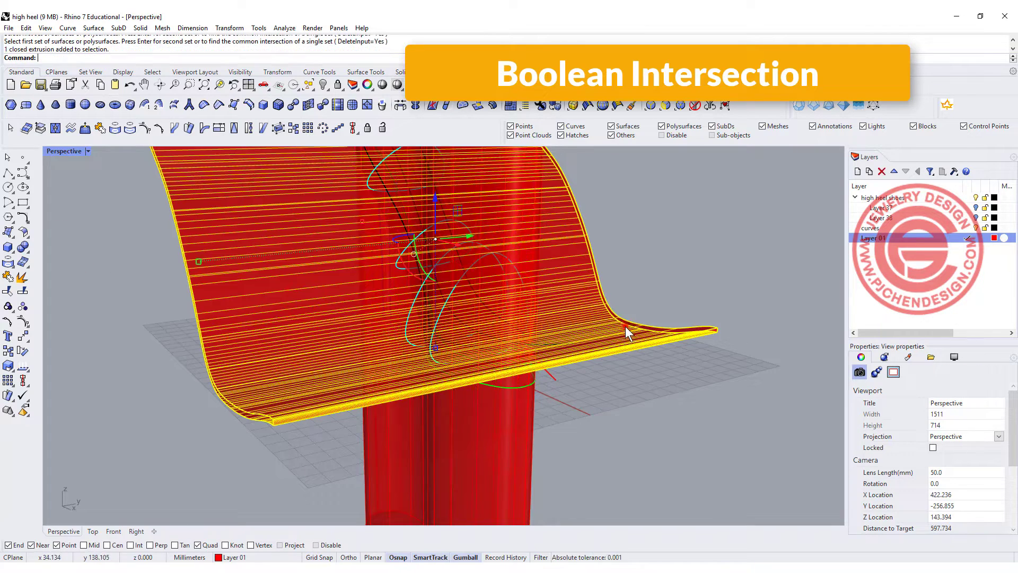
pyautogui.rightClick(625, 326)
pyautogui.click(502, 437)
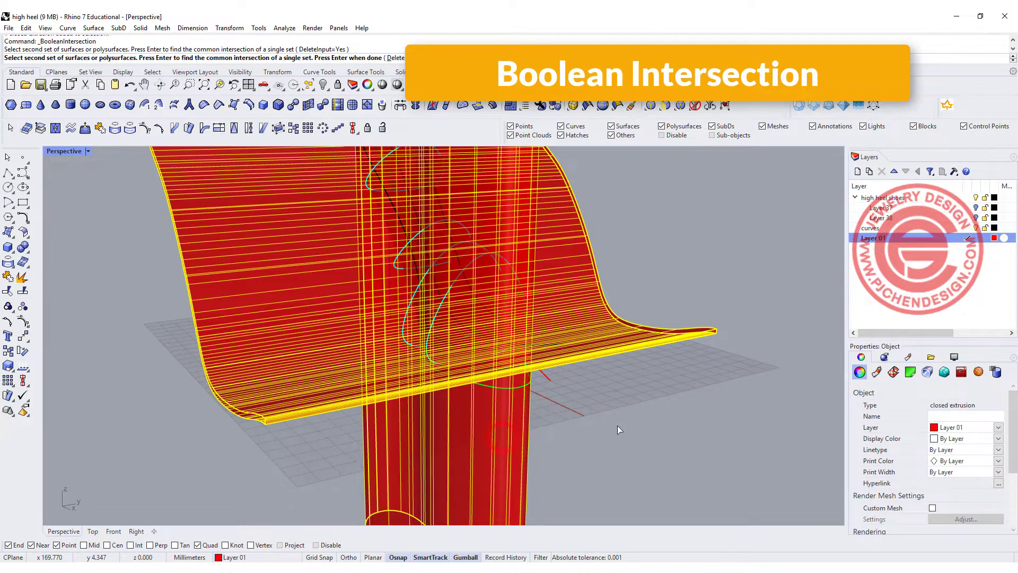
pyautogui.press('Return')
pyautogui.moveTo(513, 340); pyautogui.dragTo(607, 403, button='right')
pyautogui.scroll(2, 689, 414)
pyautogui.click(723, 433)
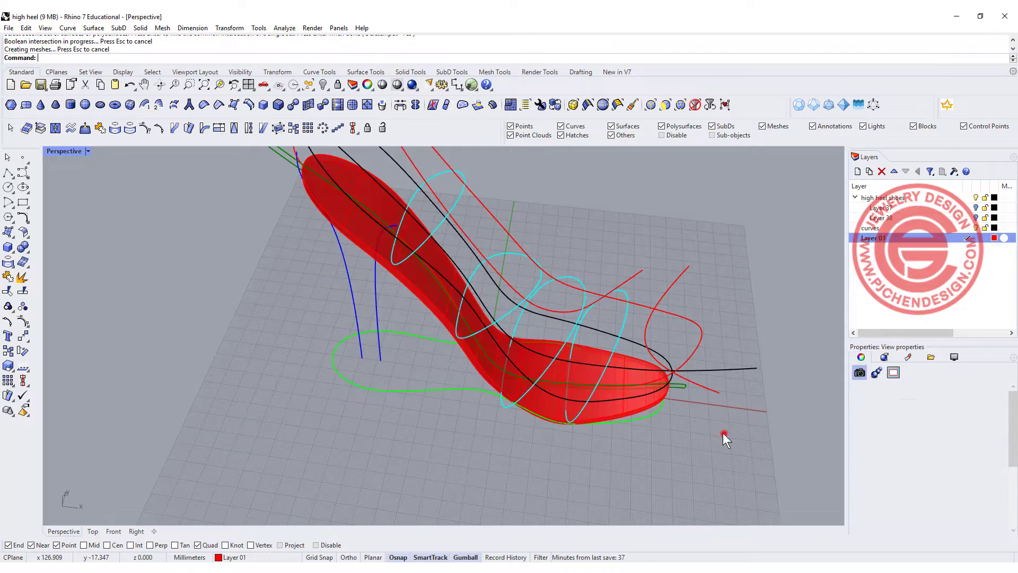
# Set the Perspective view to Rendered display and look closely at the toe end of the sole.
pyautogui.moveTo(684, 419); pyautogui.dragTo(565, 406, button='right')
pyautogui.scroll(3, 566, 406)
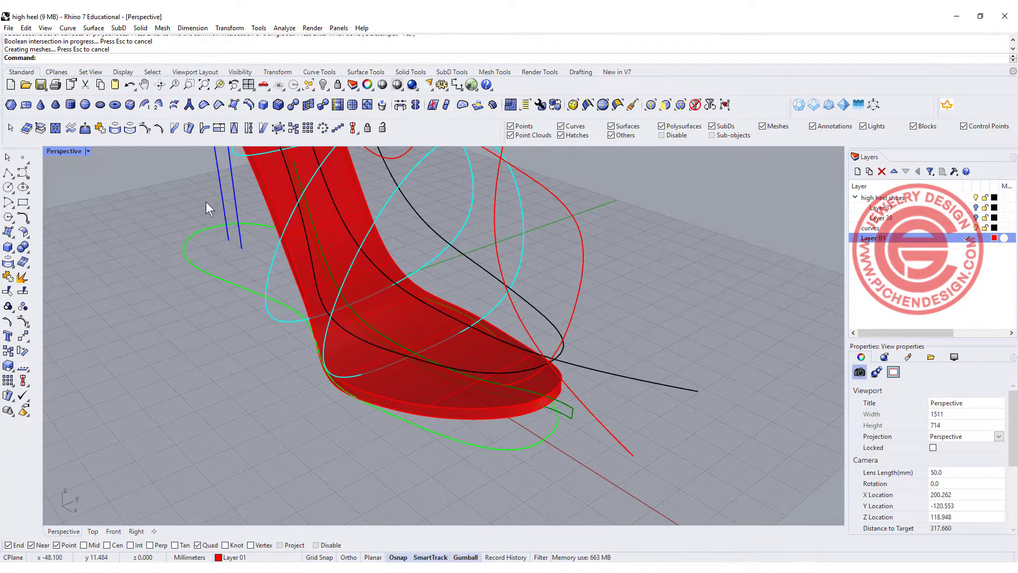
pyautogui.click(89, 151)
pyautogui.click(96, 216)
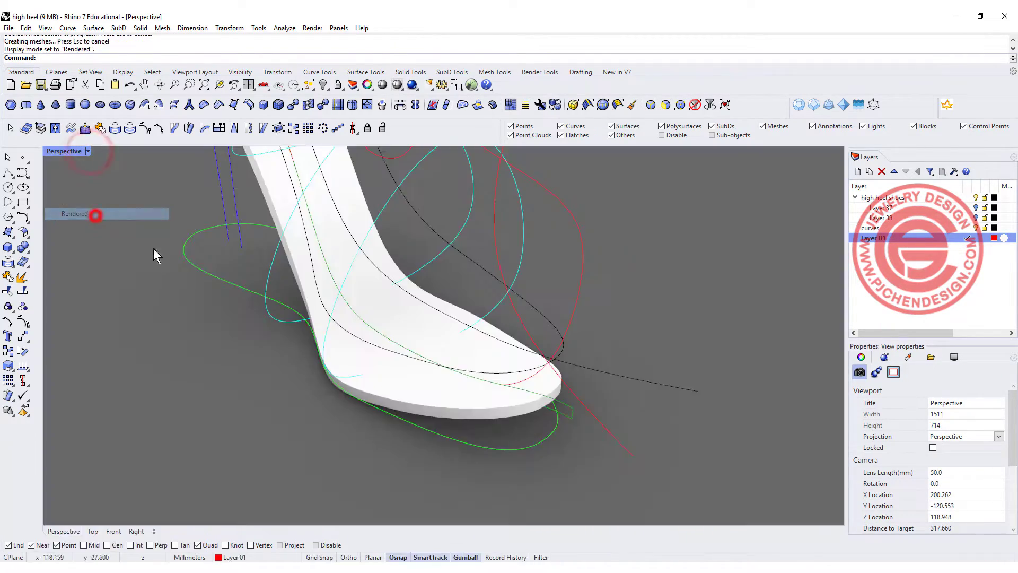
pyautogui.scroll(3, 630, 427)
pyautogui.moveTo(630, 427); pyautogui.dragTo(593, 390, button='right')
# Fillet the upper and lower outer edges of the sole with a 0.5 radius.
pyautogui.scroll(3, 593, 390)
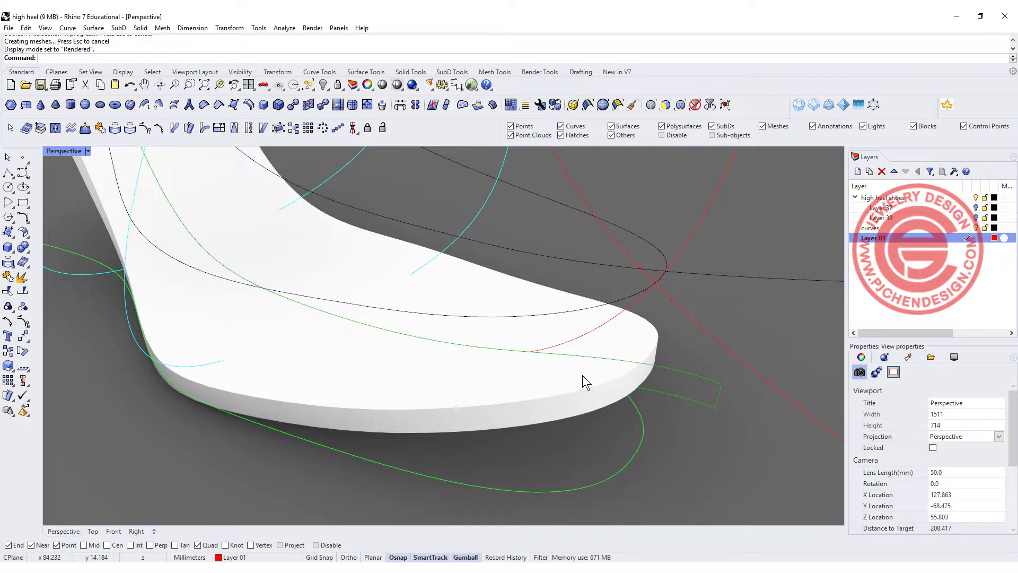
pyautogui.click(23, 246)
pyautogui.click(113, 268)
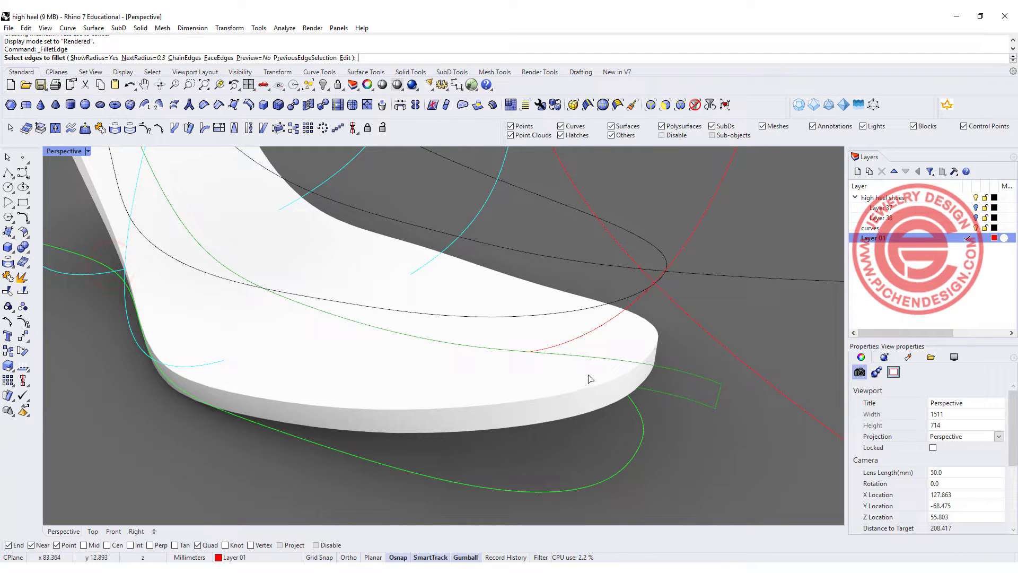
pyautogui.press('Return')
pyautogui.click(584, 390)
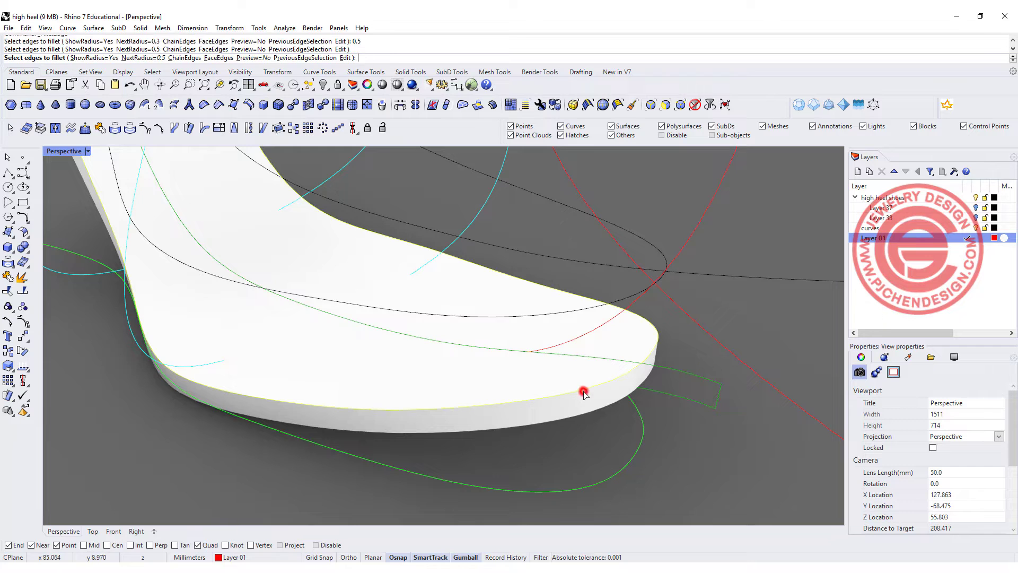
pyautogui.click(593, 412)
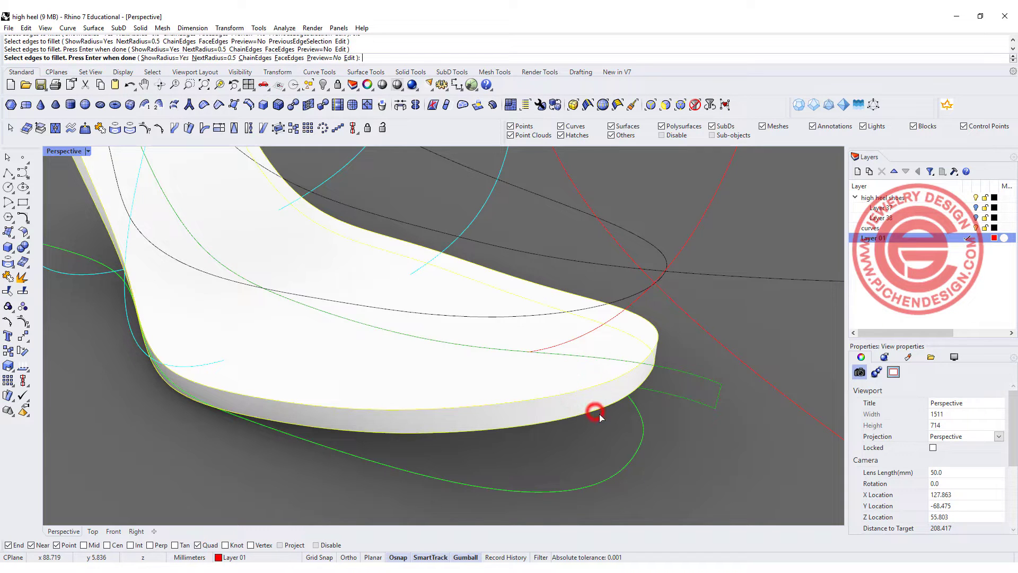
pyautogui.press('Return')
pyautogui.press('Return')
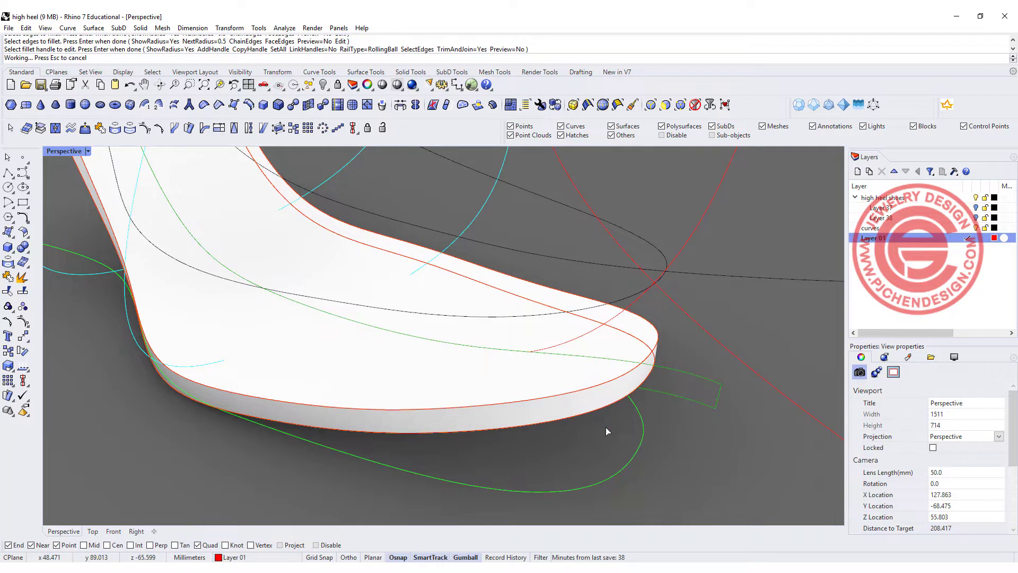
pyautogui.moveTo(605, 427); pyautogui.dragTo(608, 408, button='right')
pyautogui.click(495, 399)
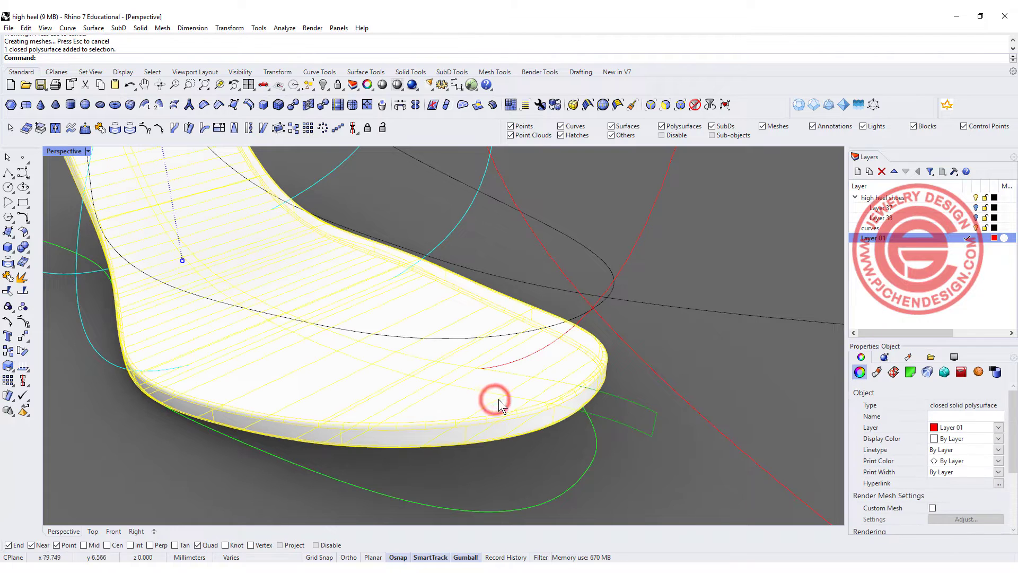
pyautogui.click(529, 455)
# Unhide the shoe body so it can be compared with the filleted sole.
pyautogui.moveTo(552, 444); pyautogui.dragTo(569, 417, button='right')
pyautogui.scroll(-8, 552, 384)
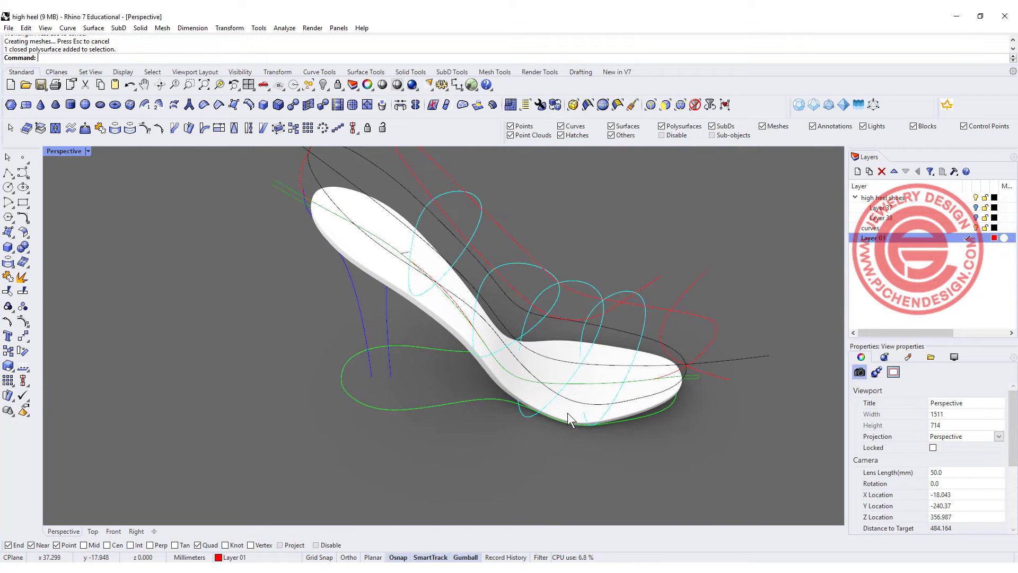
pyautogui.keyDown('shift'); pyautogui.moveTo(547, 343); pyautogui.dragTo(485, 374, button='right'); pyautogui.keyUp('shift')
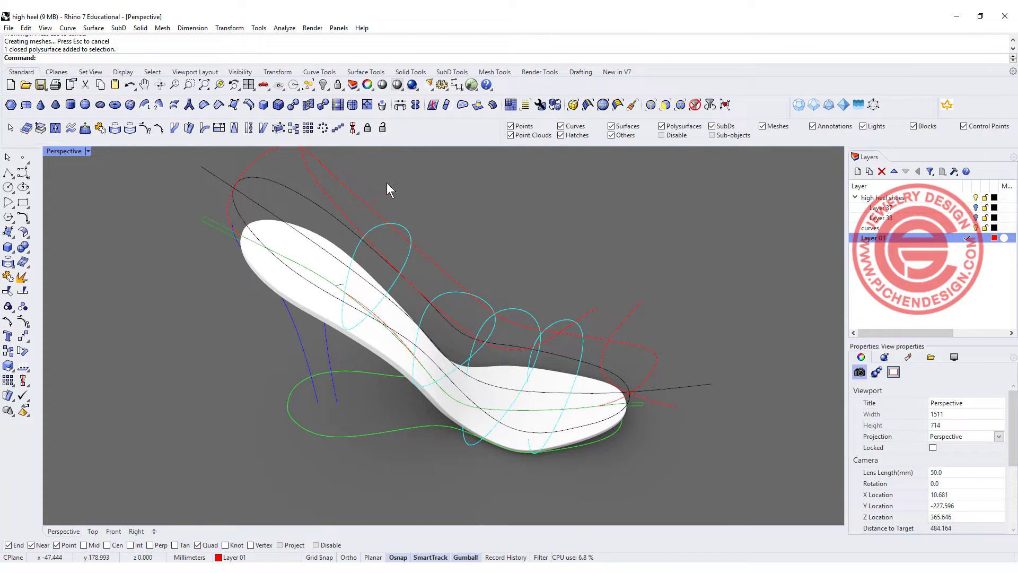
pyautogui.rightClick(323, 85)
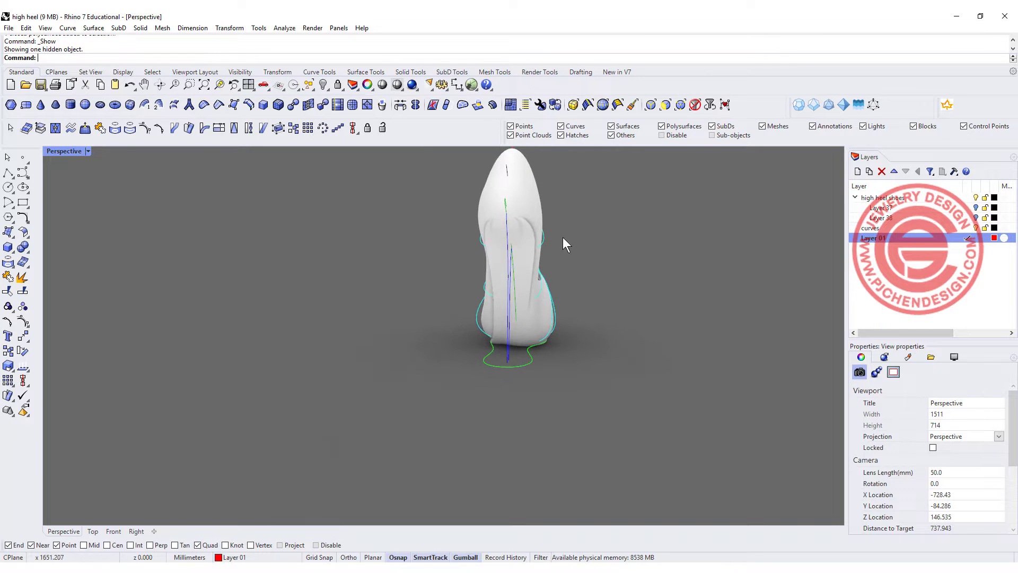
pyautogui.scroll(5, 564, 243)
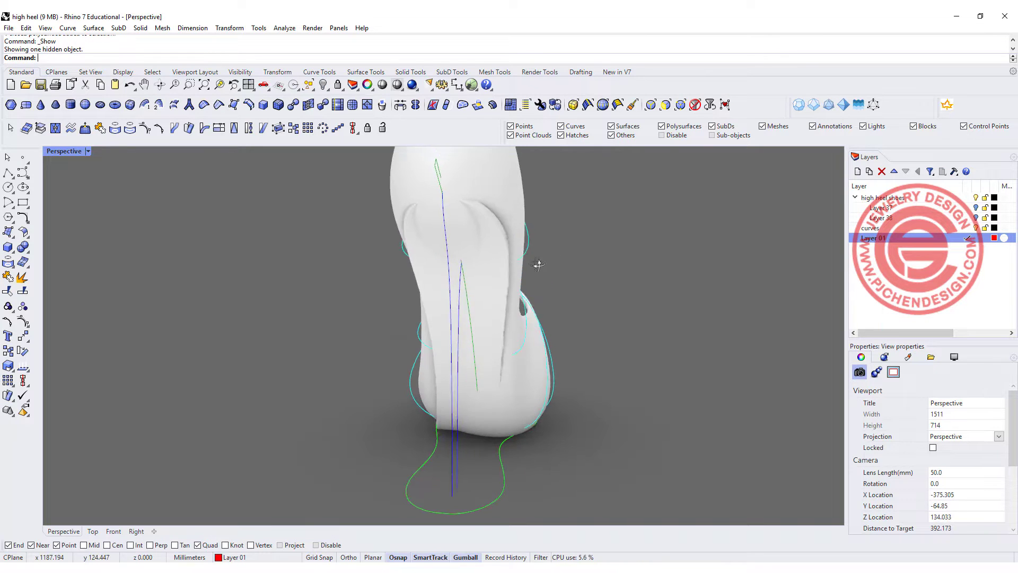
pyautogui.moveTo(536, 263); pyautogui.dragTo(326, 293, button='right')
pyautogui.scroll(4, 422, 277)
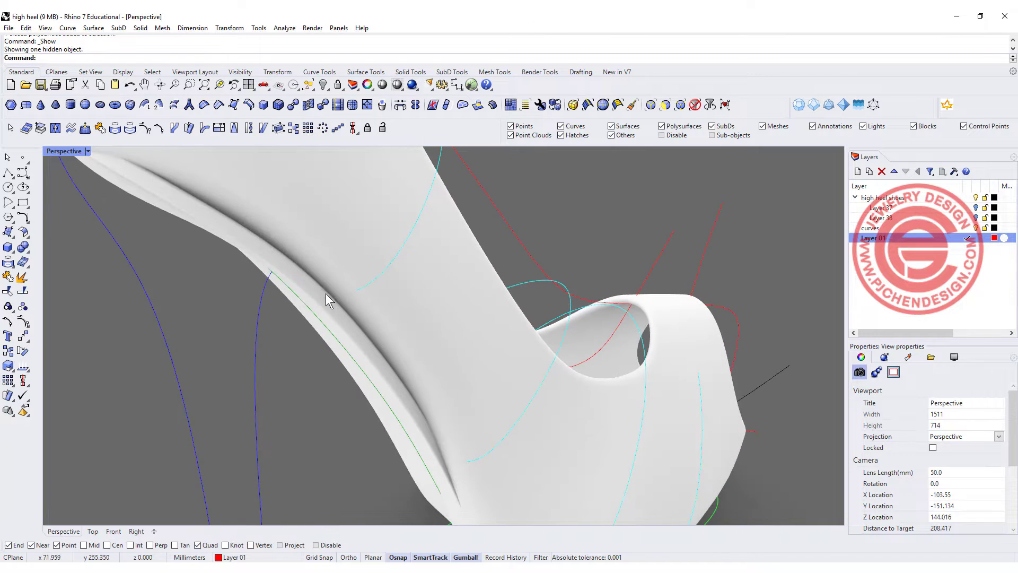
# Scale the sole slightly across its width to fit the underside of the shoe body.
pyautogui.moveTo(391, 257); pyautogui.dragTo(438, 282, button='right')
pyautogui.click(391, 268)
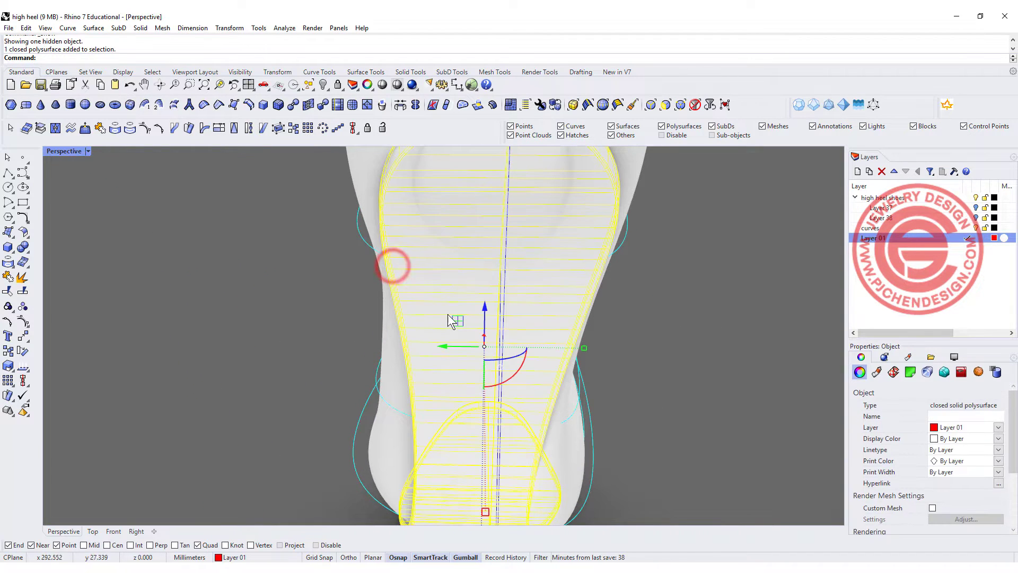
pyautogui.moveTo(584, 349); pyautogui.dragTo(586, 351)
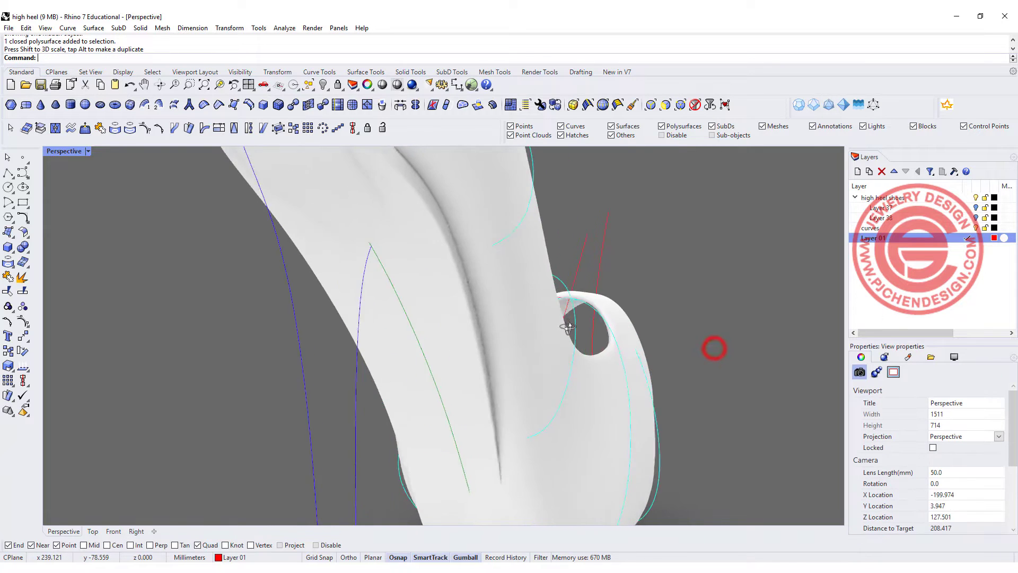
pyautogui.moveTo(568, 327); pyautogui.dragTo(498, 334, button='right')
pyautogui.scroll(-6, 475, 296)
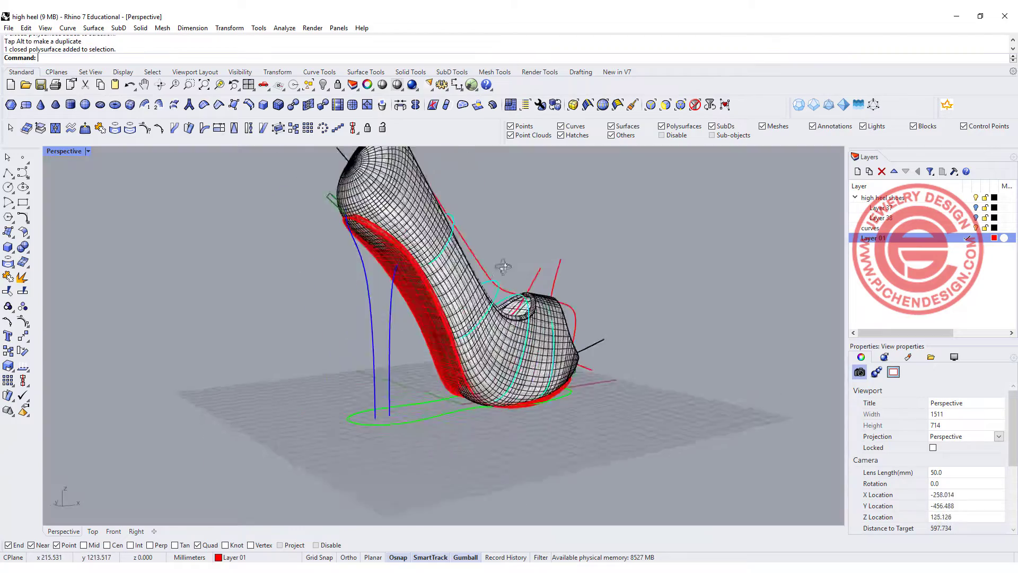
# Examine the fit between the sole and the shoe body from the side, the heel end and the underside.
pyautogui.moveTo(562, 280); pyautogui.dragTo(321, 263, button='right')
pyautogui.scroll(3, 320, 263)
pyautogui.scroll(-2, 297, 265)
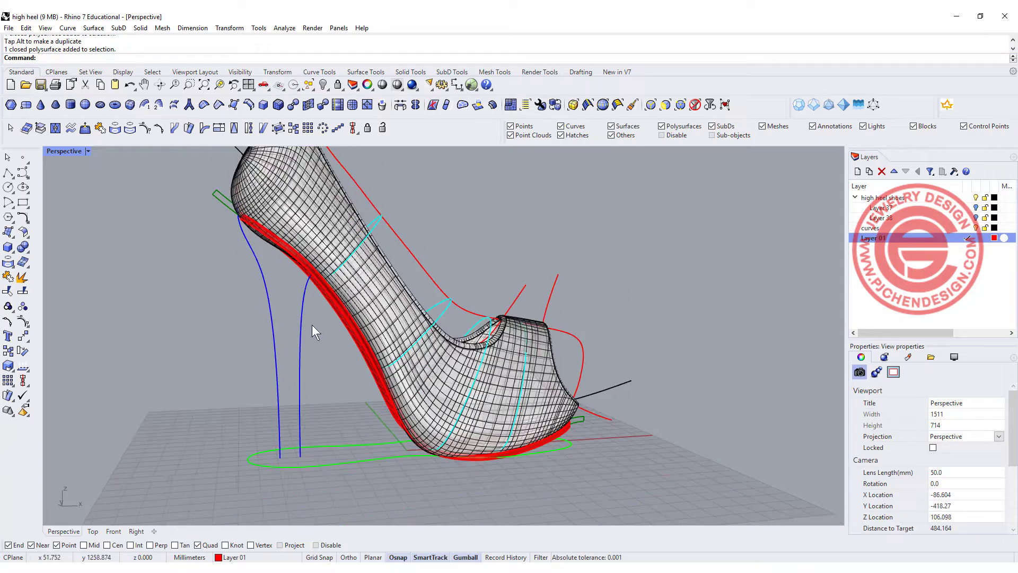
pyautogui.moveTo(246, 274); pyautogui.dragTo(339, 227, button='right')
pyautogui.scroll(4, 346, 211)
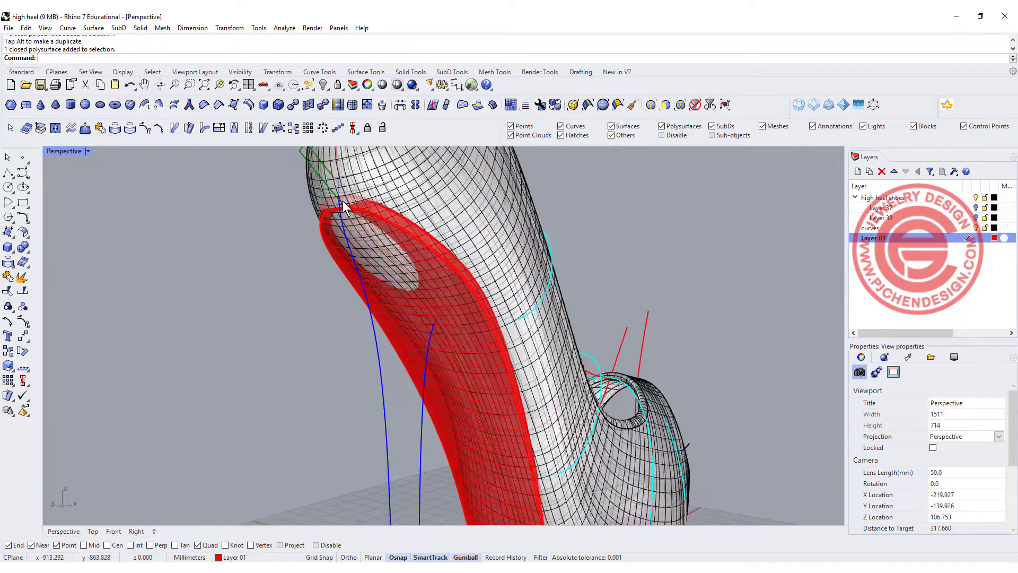
pyautogui.scroll(4, 348, 212)
pyautogui.scroll(-8, 557, 273)
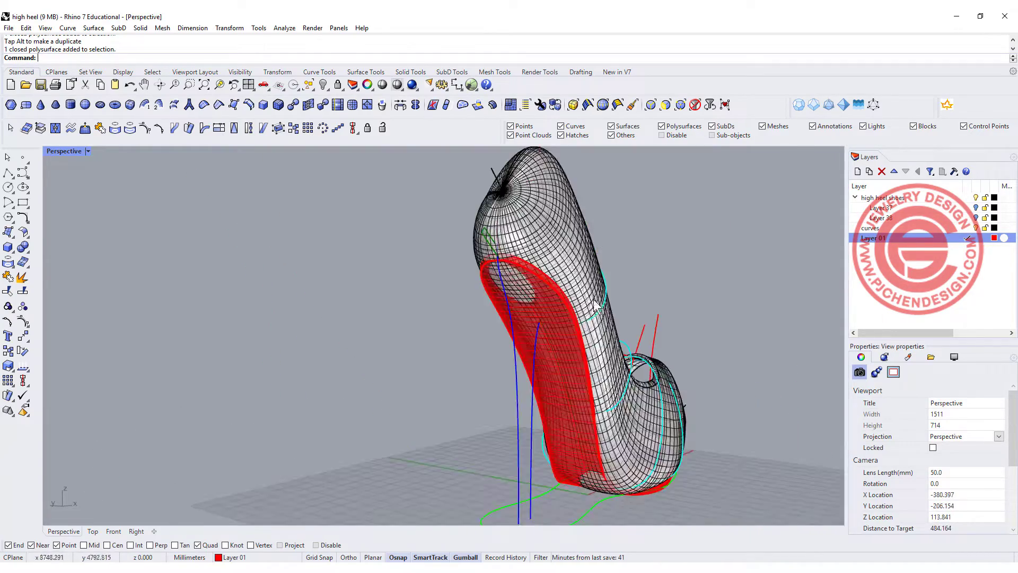
# Stretch the green sole outline curve lengthwise toward the heel end and delete the existing sole solid.
pyautogui.moveTo(570, 273); pyautogui.dragTo(463, 445, button='right')
pyautogui.click(463, 450)
pyautogui.moveTo(468, 450); pyautogui.dragTo(370, 453)
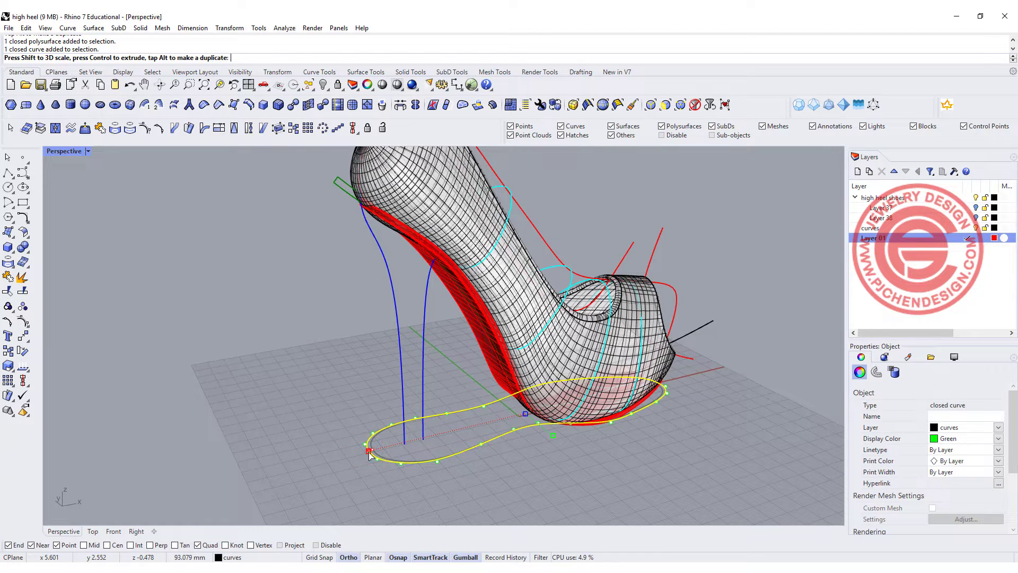
pyautogui.click(680, 475)
pyautogui.click(452, 306)
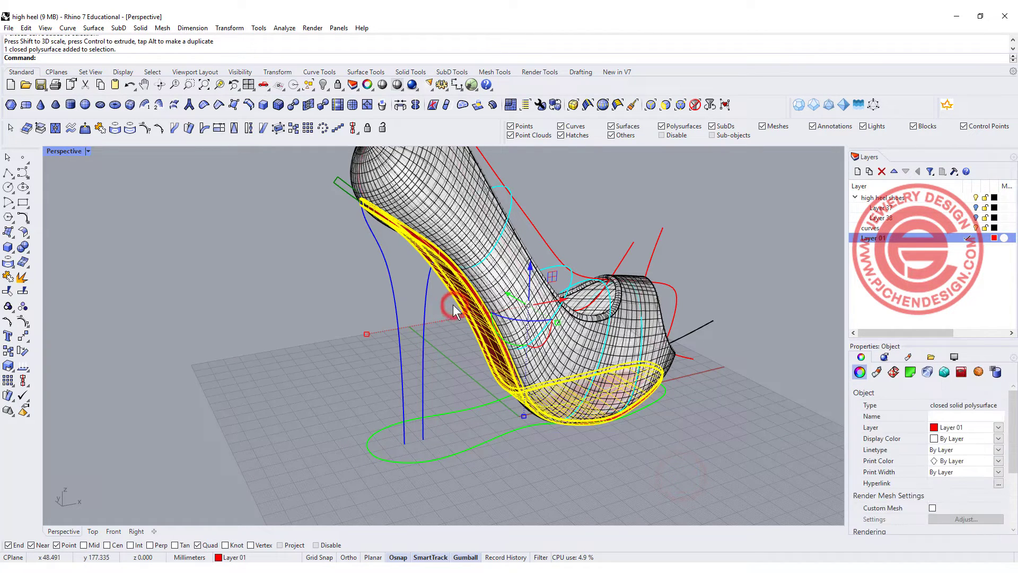
pyautogui.press('Delete')
# Extrude the sole's closed side profile curve straight to both sides as a solid, about 514 mm, well past the shoe's width.
pyautogui.scroll(-2, 490, 310)
pyautogui.moveTo(491, 311); pyautogui.dragTo(487, 287, button='right')
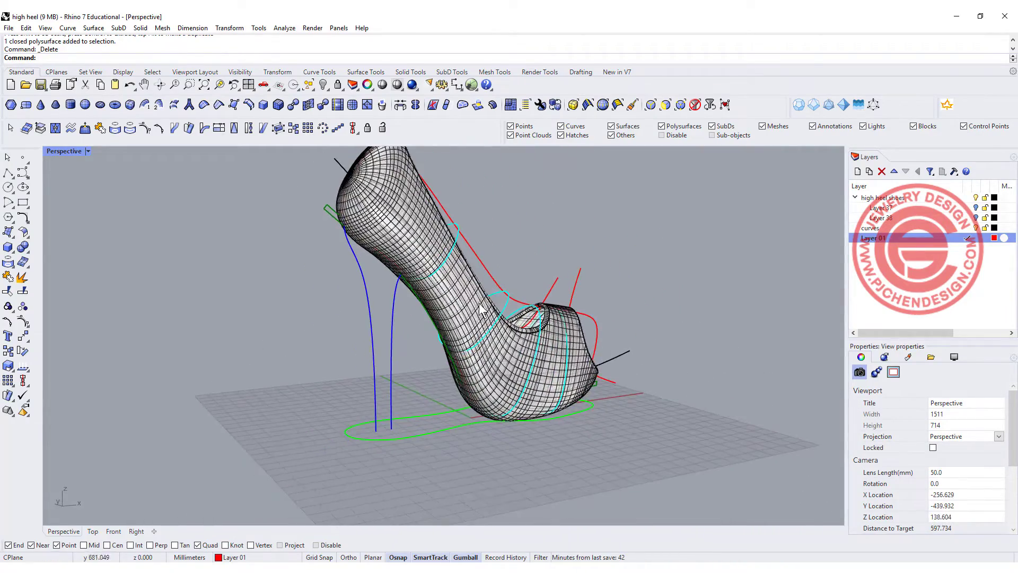
pyautogui.click(331, 221)
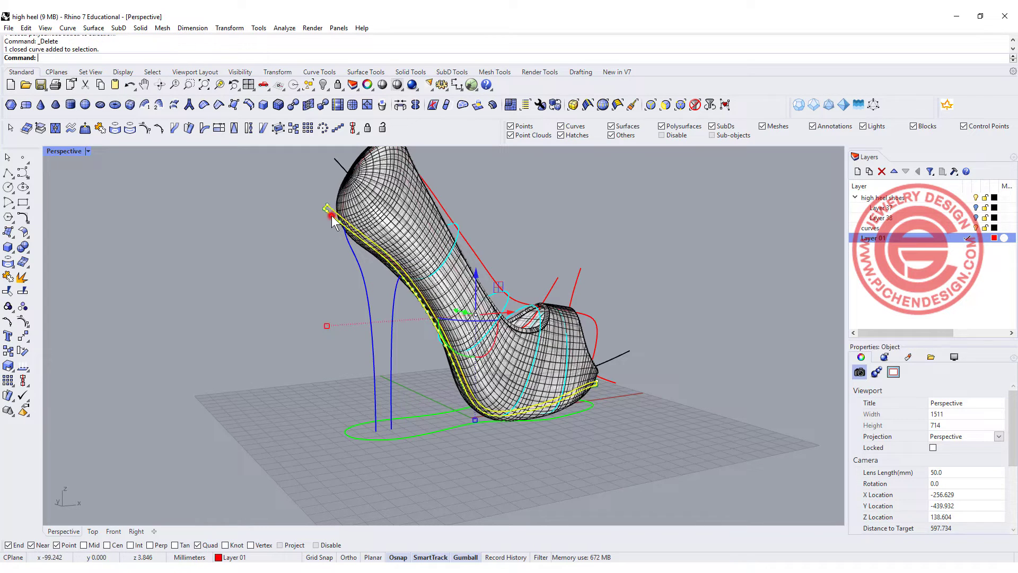
pyautogui.click(129, 28)
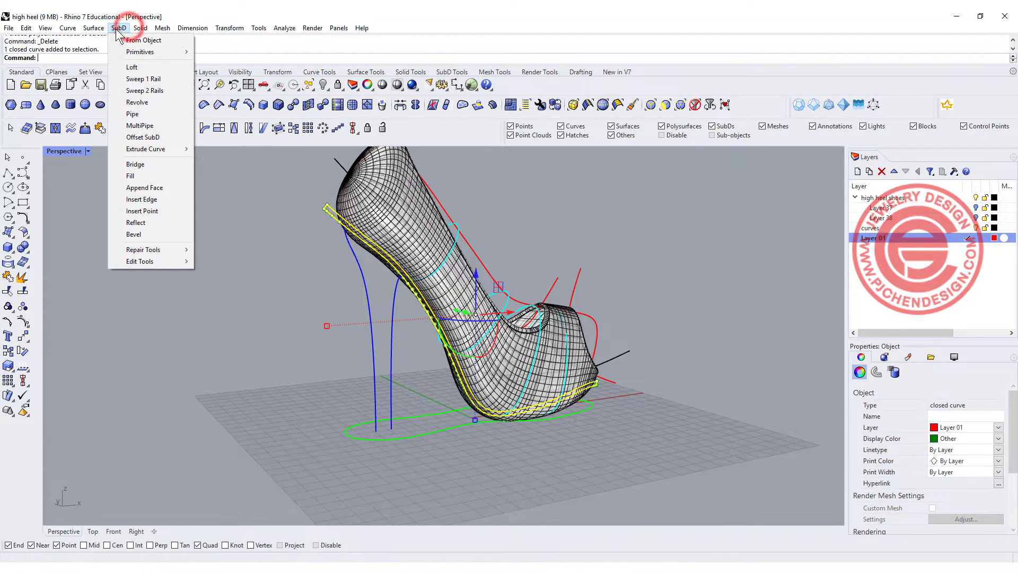
pyautogui.moveTo(140, 28)
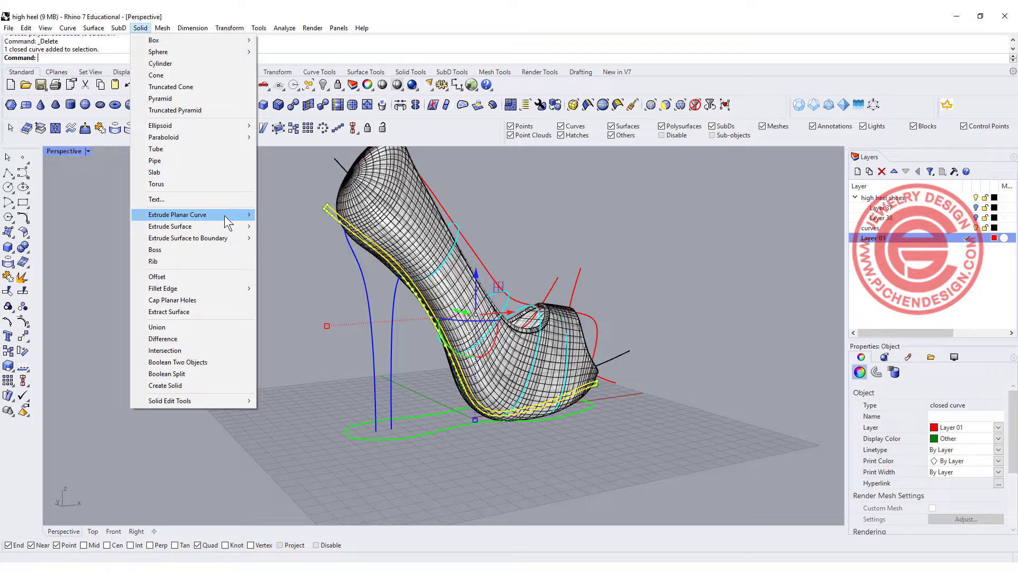
pyautogui.moveTo(228, 213)
pyautogui.click(277, 214)
pyautogui.press('Return')
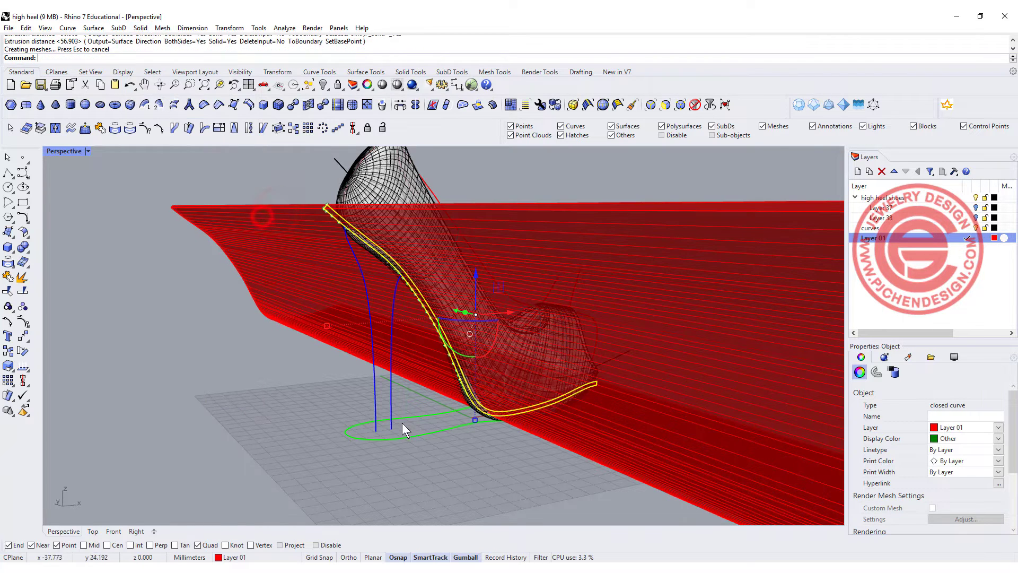
# Extrude the sole outline curve on the ground vertically to both sides as a solid, taller than the side profile extrusion.
pyautogui.click(393, 437)
pyautogui.press('Return')
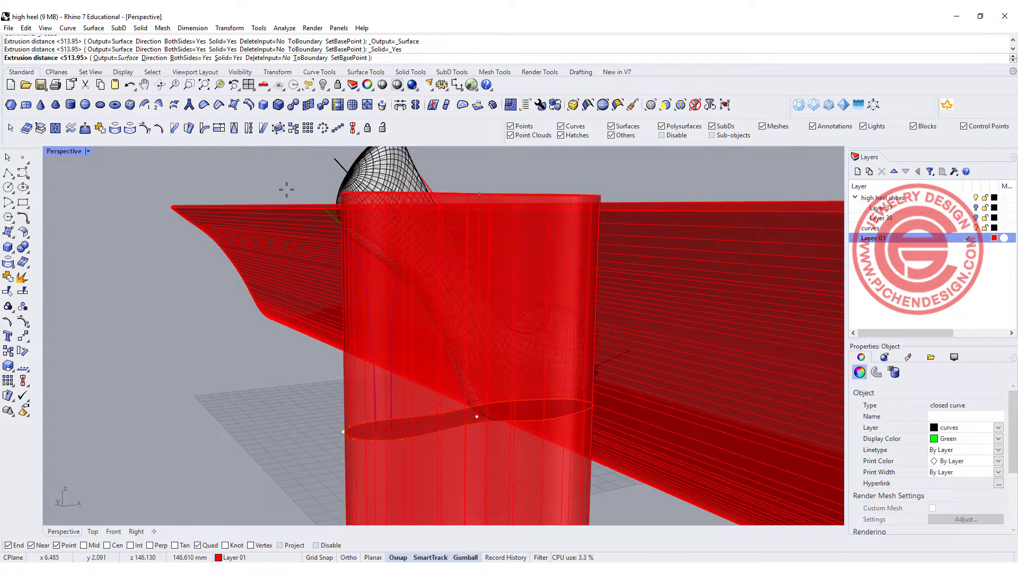
pyautogui.click(285, 166)
# Create the new sole by Boolean intersection of the side profile extrusion and the outline extrusion.
pyautogui.click(91, 221)
pyautogui.moveTo(23, 247)
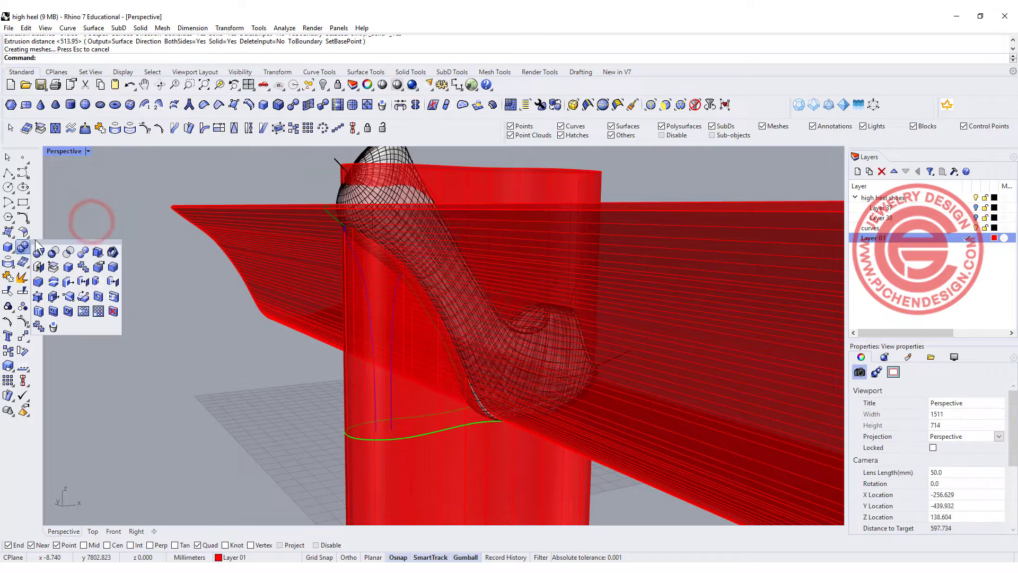
pyautogui.click(68, 252)
pyautogui.click(279, 231)
pyautogui.press('Return')
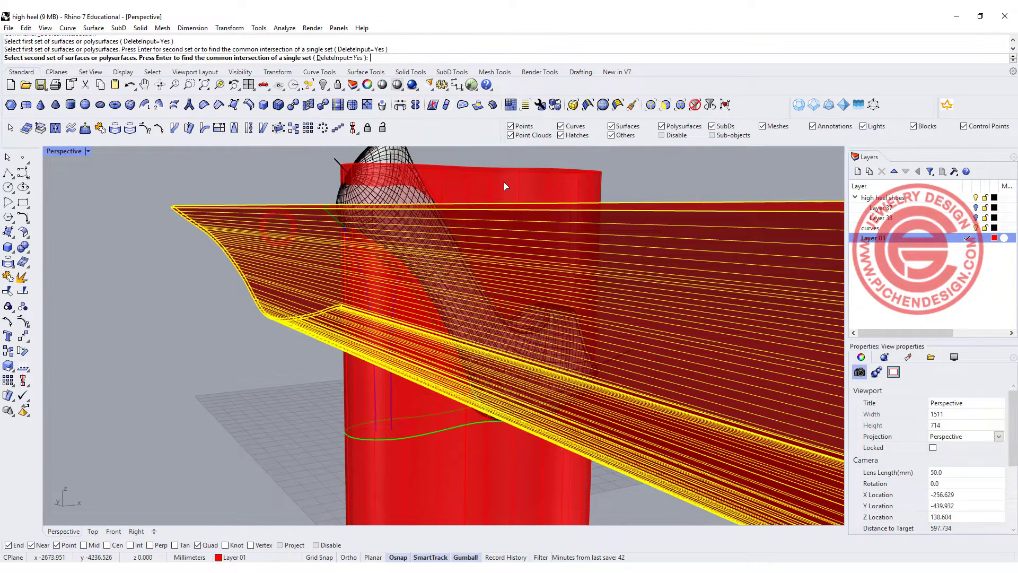
pyautogui.click(504, 183)
pyautogui.press('Return')
# Compare the rebuilt sole with the underside of the shoe body and scale the sole across its width to fit better.
pyautogui.moveTo(458, 205); pyautogui.dragTo(540, 207, button='right')
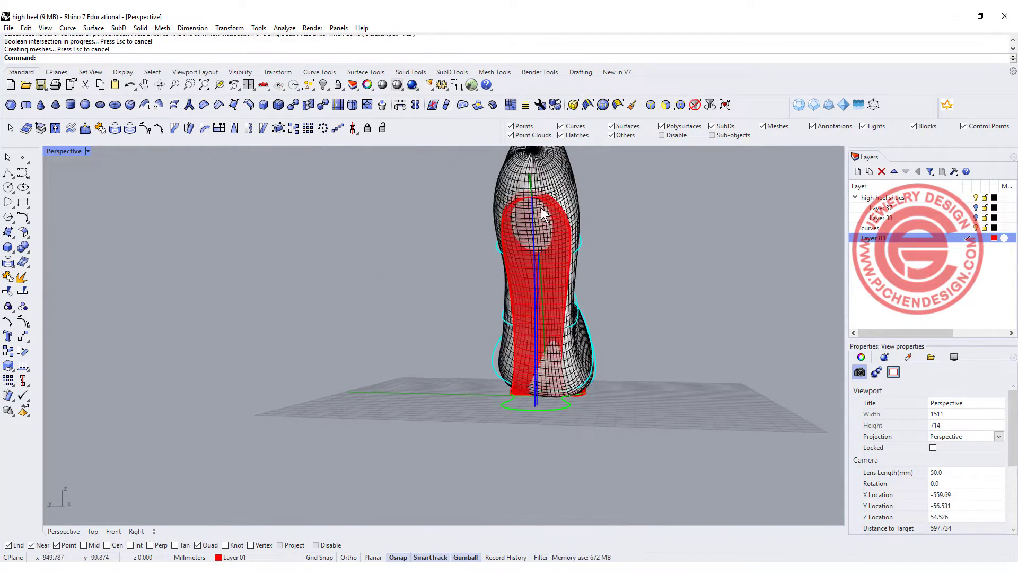
pyautogui.moveTo(572, 440); pyautogui.dragTo(571, 358, button='right')
pyautogui.scroll(6, 586, 403)
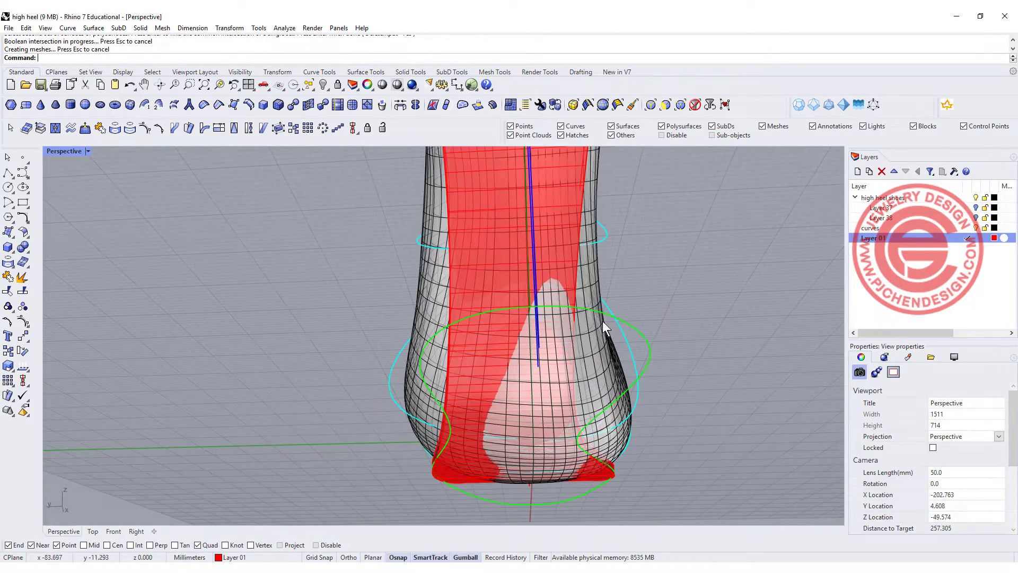
pyautogui.moveTo(602, 320); pyautogui.dragTo(549, 316, button='right')
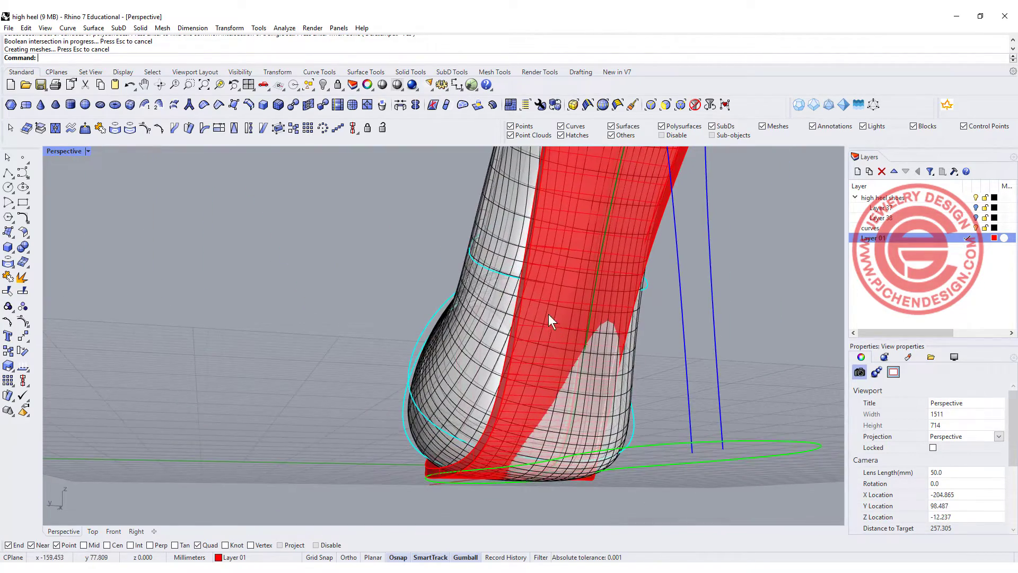
pyautogui.scroll(-3, 548, 313)
pyautogui.click(533, 254)
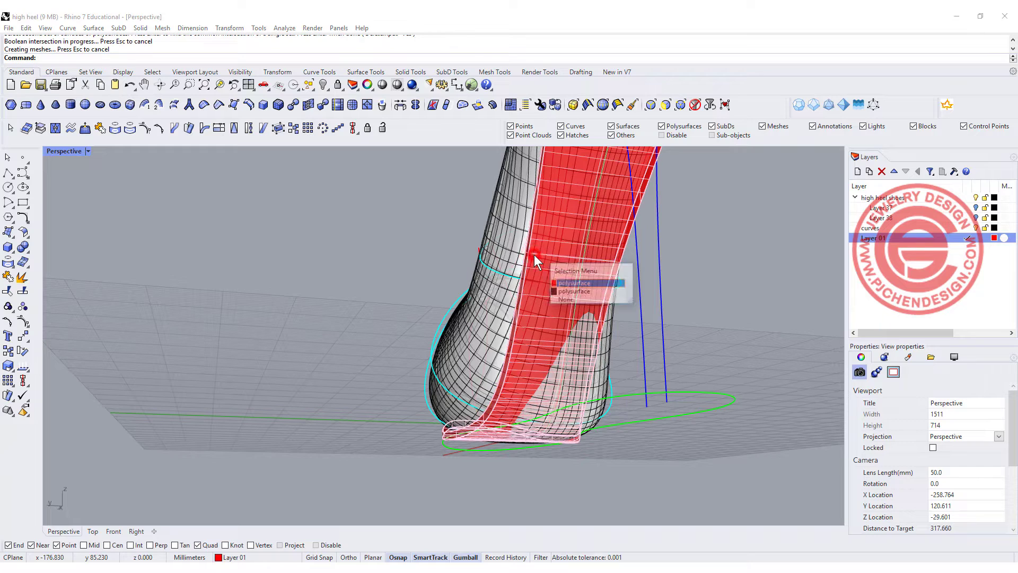
pyautogui.click(573, 283)
pyautogui.moveTo(609, 266); pyautogui.dragTo(701, 285)
pyautogui.moveTo(701, 285); pyautogui.dragTo(545, 491, button='right')
# Select the sole outline curve and scale it across its width to cover the underside of the shoe body.
pyautogui.click(522, 480)
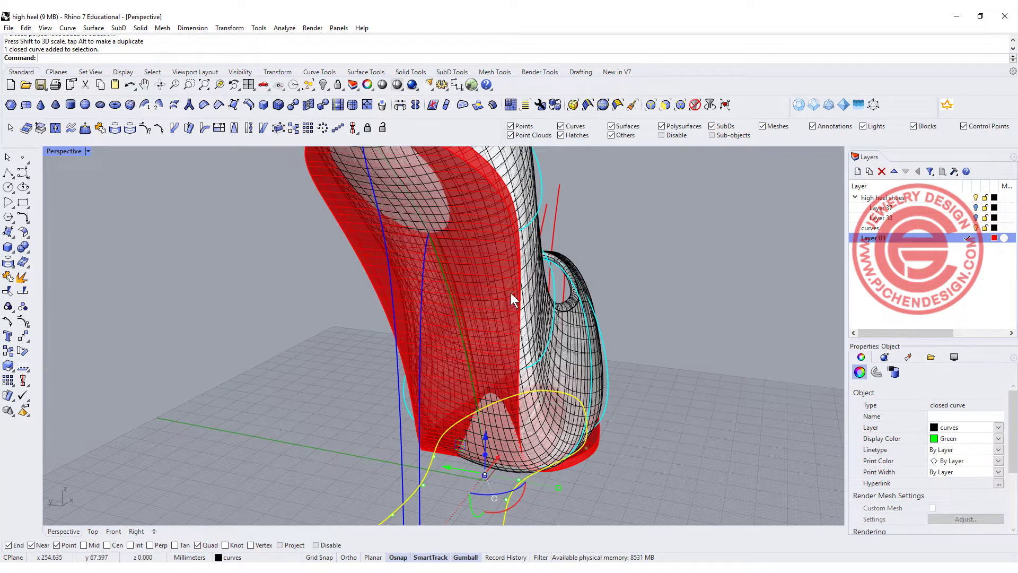
pyautogui.moveTo(511, 292); pyautogui.dragTo(636, 332, button='right')
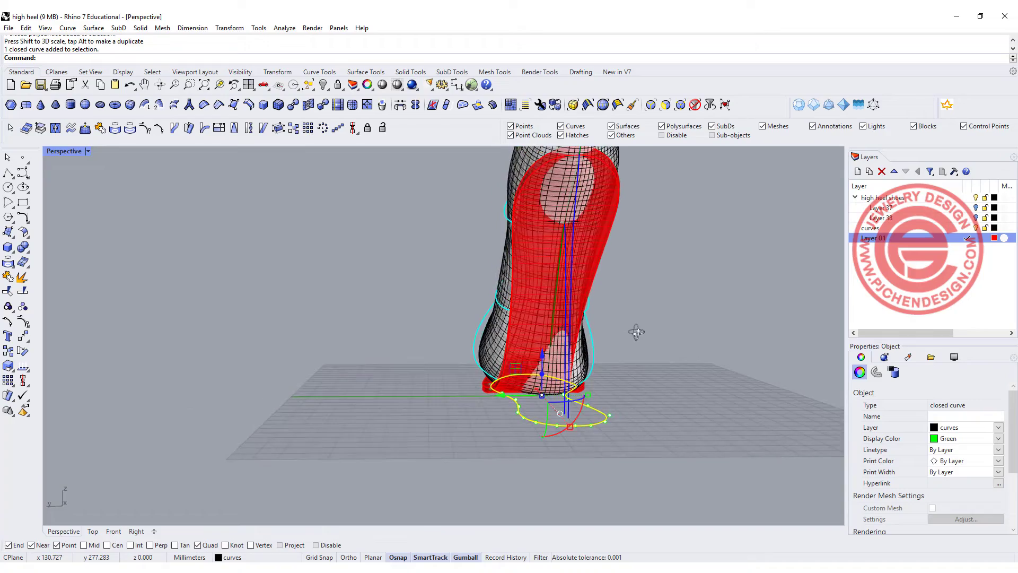
pyautogui.click(587, 394)
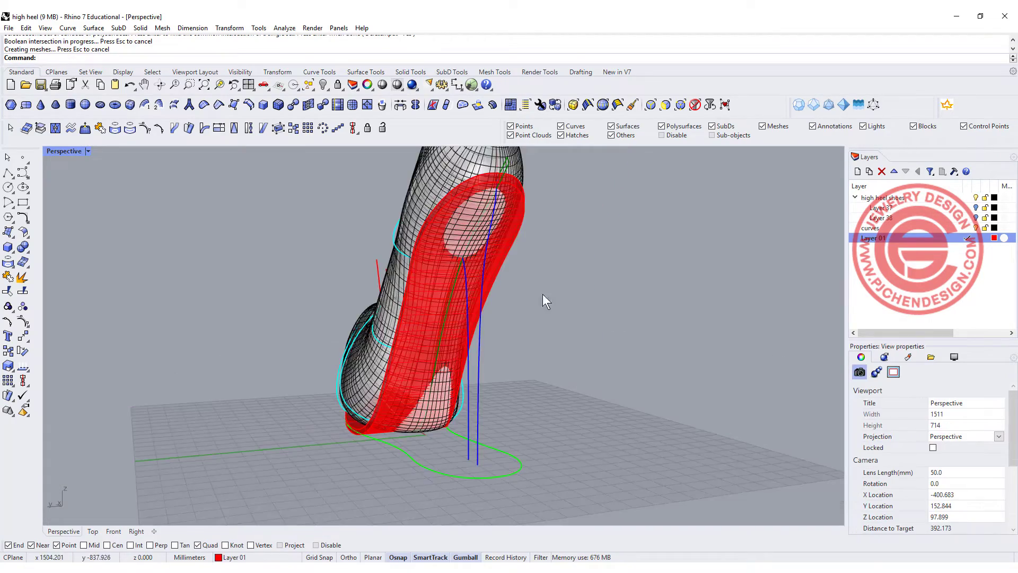
pyautogui.moveTo(546, 301); pyautogui.dragTo(517, 304, button='right')
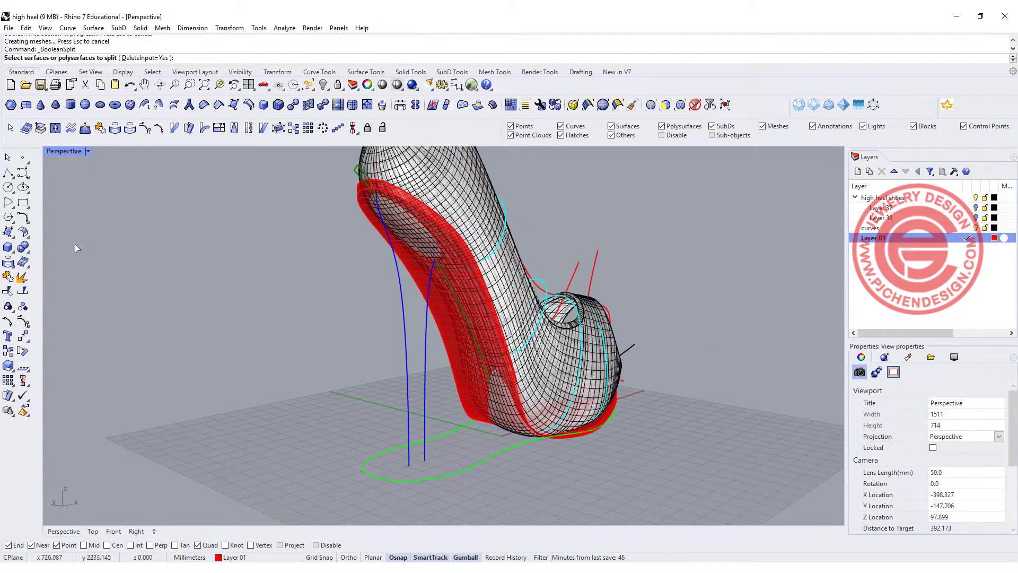
# Try a Boolean split of the shoe body using the sole as the cutting object.
pyautogui.click(22, 249)
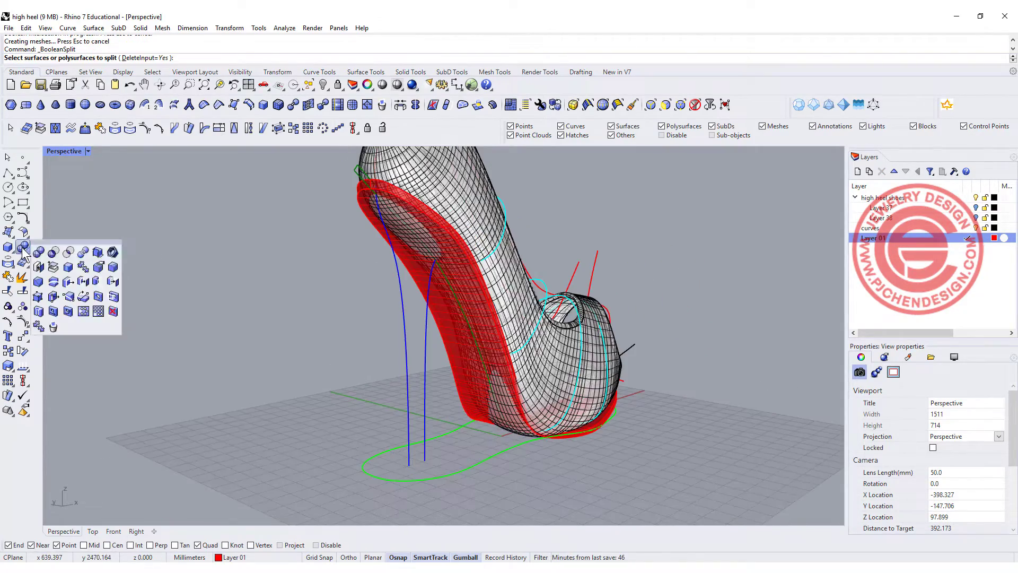
pyautogui.click(83, 252)
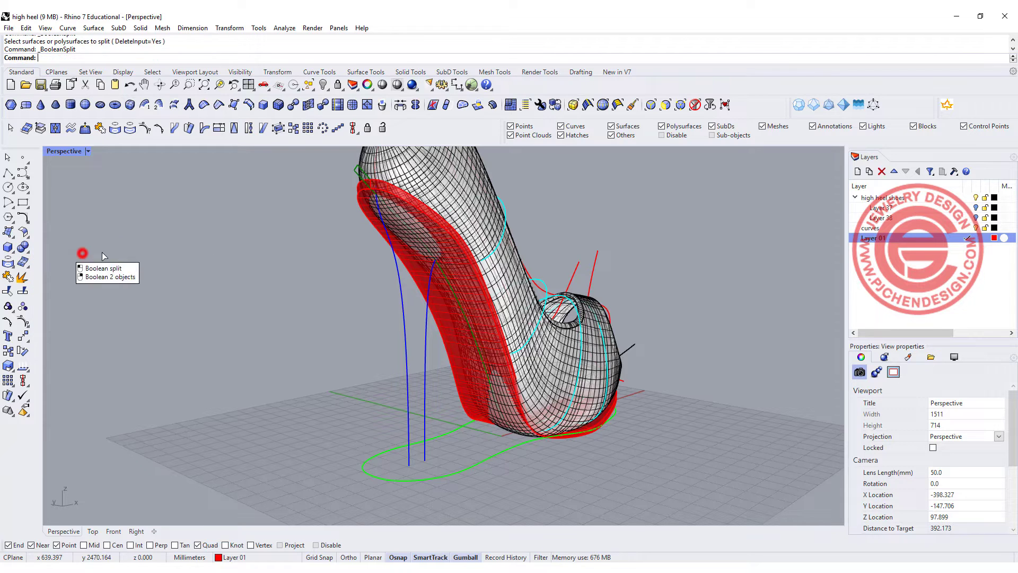
pyautogui.click(466, 182)
pyautogui.press('Return')
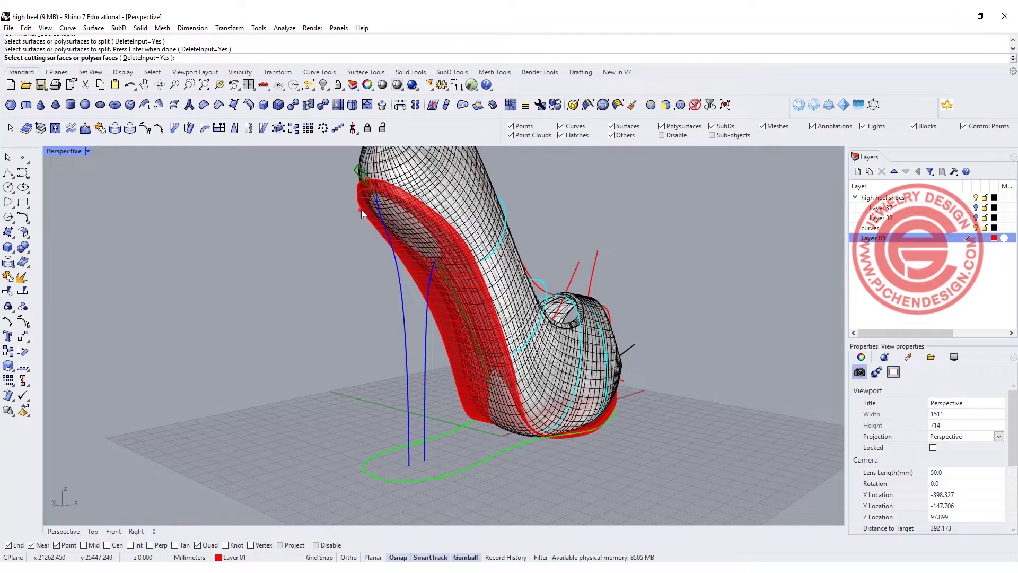
pyautogui.click(362, 213)
pyautogui.press('Return')
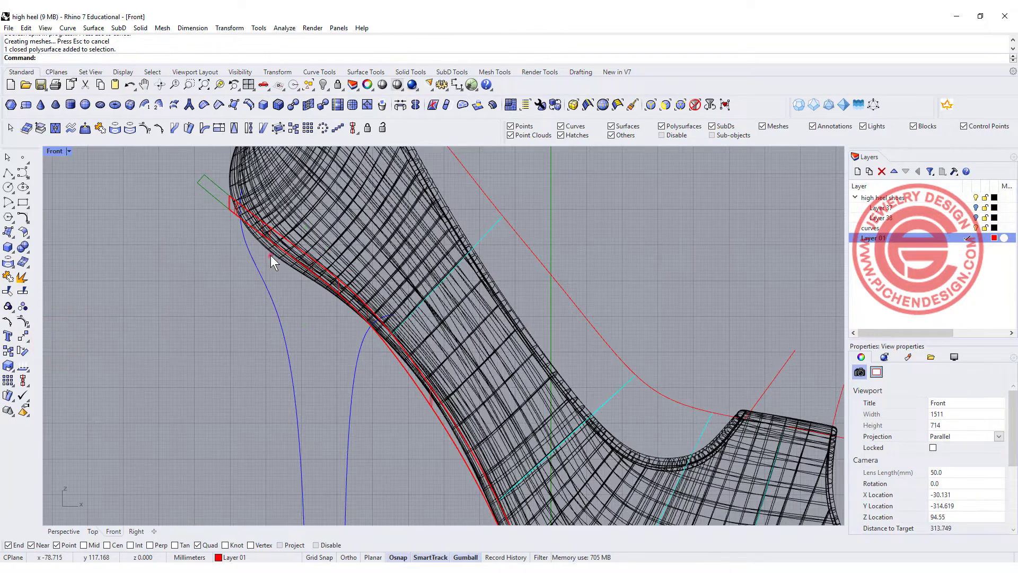
# Delete the split-off body pieces beneath the heel and along the sole in the Front view.
pyautogui.click(270, 255)
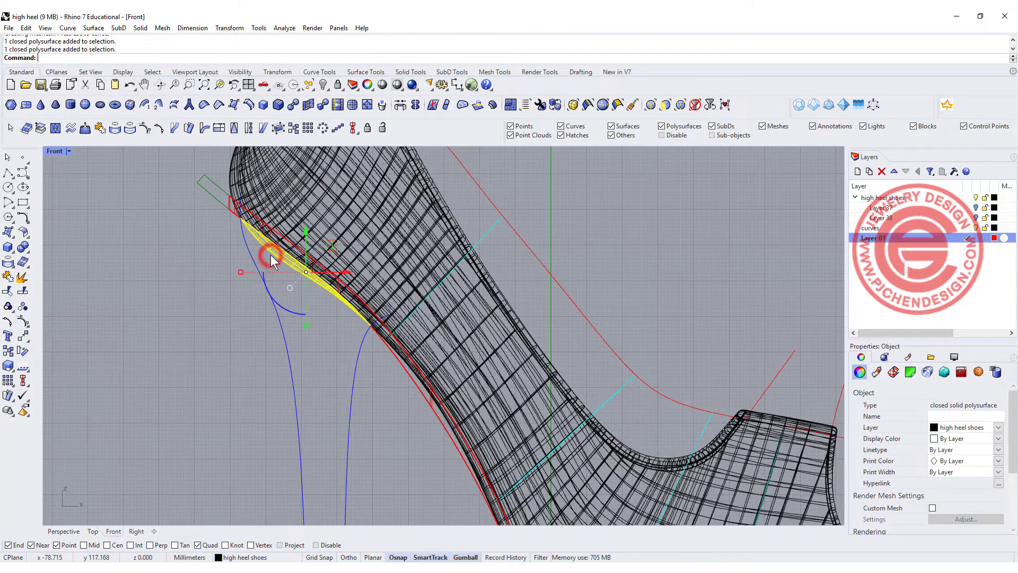
pyautogui.press('Delete')
pyautogui.click(285, 248)
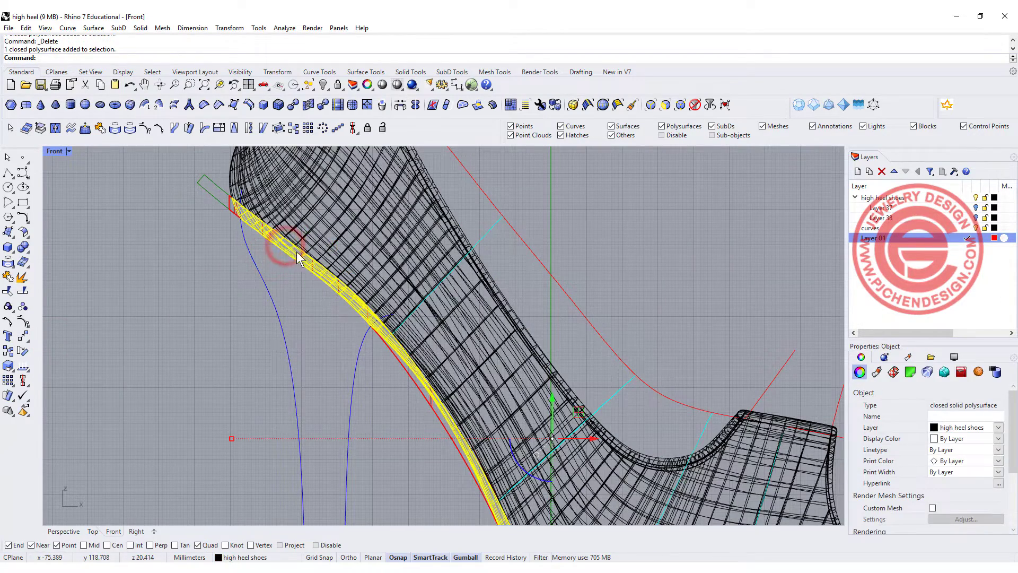
pyautogui.press('Delete')
# Inspect the toe bend in the Front view and undo the piece deletions, the body split and the last gumball scale.
pyautogui.scroll(-2, 509, 389)
pyautogui.moveTo(509, 389); pyautogui.dragTo(377, 202, button='right')
pyautogui.scroll(8, 455, 424)
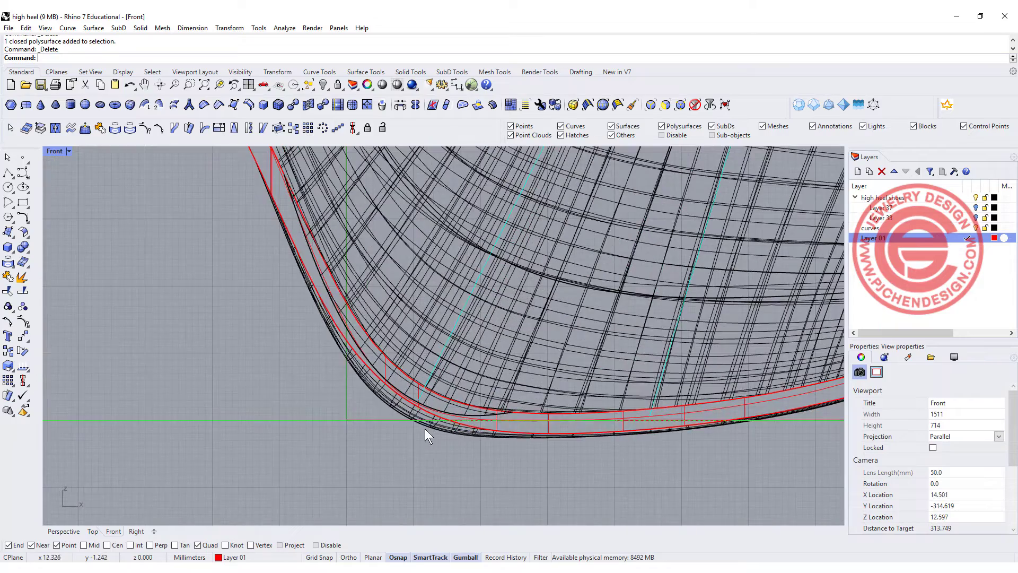
pyautogui.click(440, 429)
pyautogui.hotkey('ctrl', 'z')
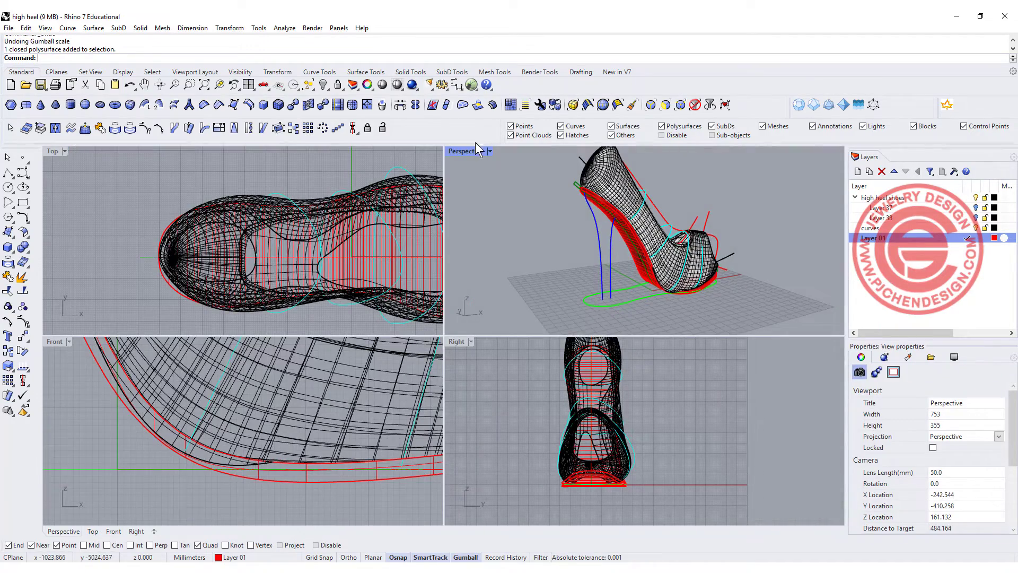
# Maximize the Perspective view, set it to Rendered display and examine how the sole fits the body from toe, heel and side.
pyautogui.doubleClick(465, 151)
pyautogui.moveTo(456, 170); pyautogui.dragTo(287, 243, button='right')
pyautogui.click(88, 151)
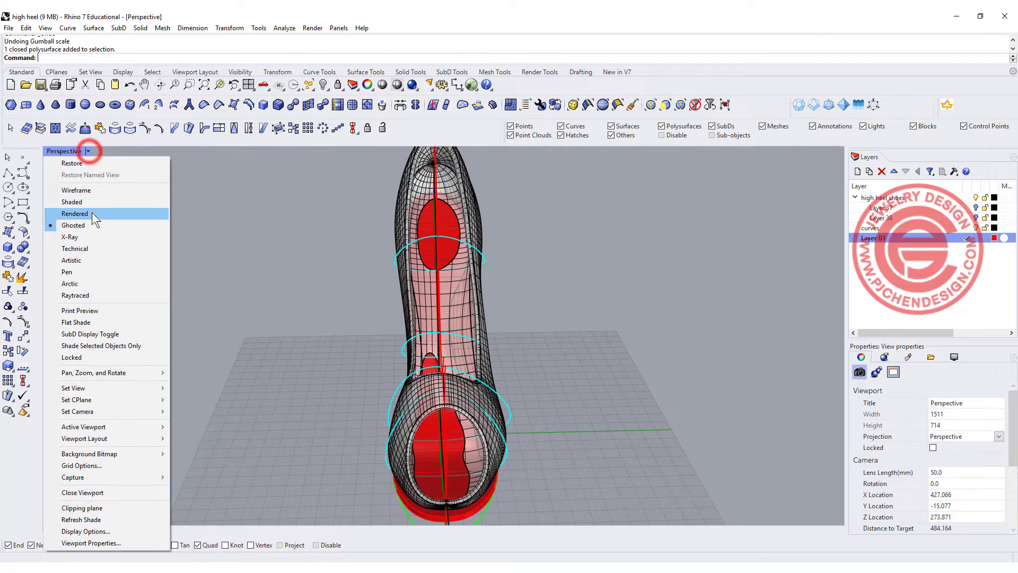
pyautogui.click(91, 212)
pyautogui.moveTo(285, 307); pyautogui.dragTo(509, 367, button='right')
pyautogui.scroll(5, 419, 410)
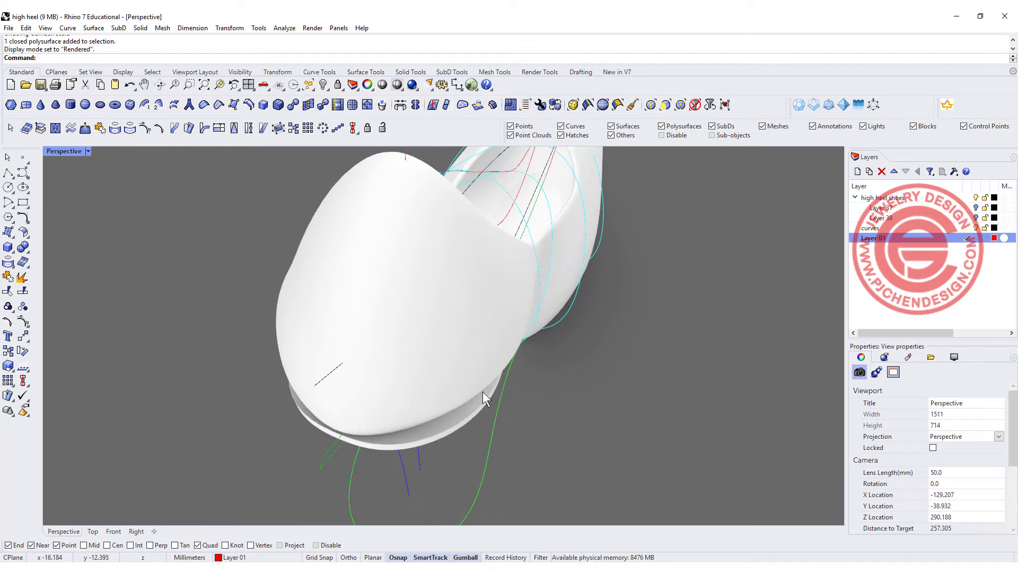
pyautogui.moveTo(310, 405); pyautogui.dragTo(434, 451, button='right')
pyautogui.scroll(-5, 479, 479)
pyautogui.click(434, 446)
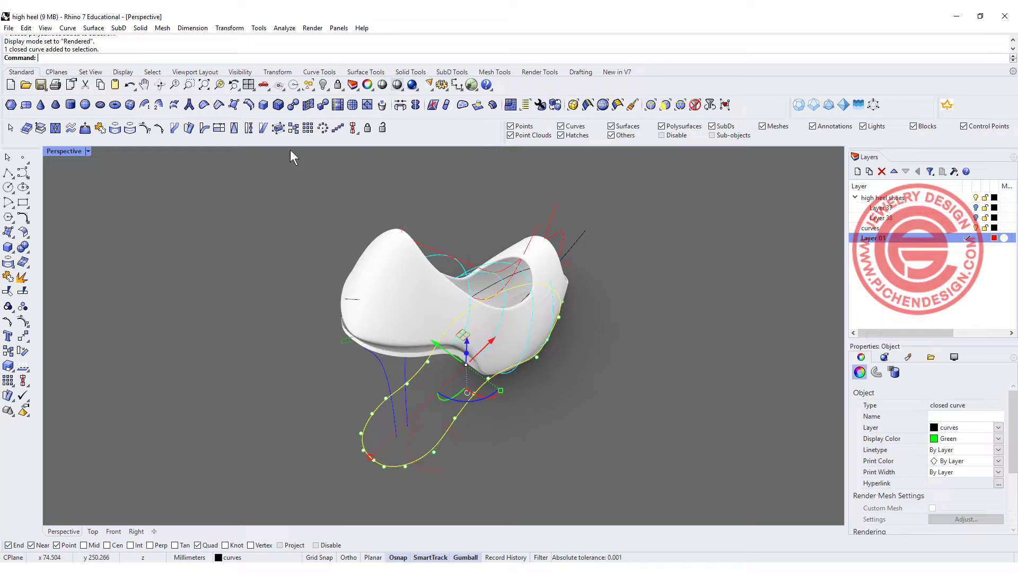
pyautogui.moveTo(502, 367); pyautogui.dragTo(368, 303, button='right')
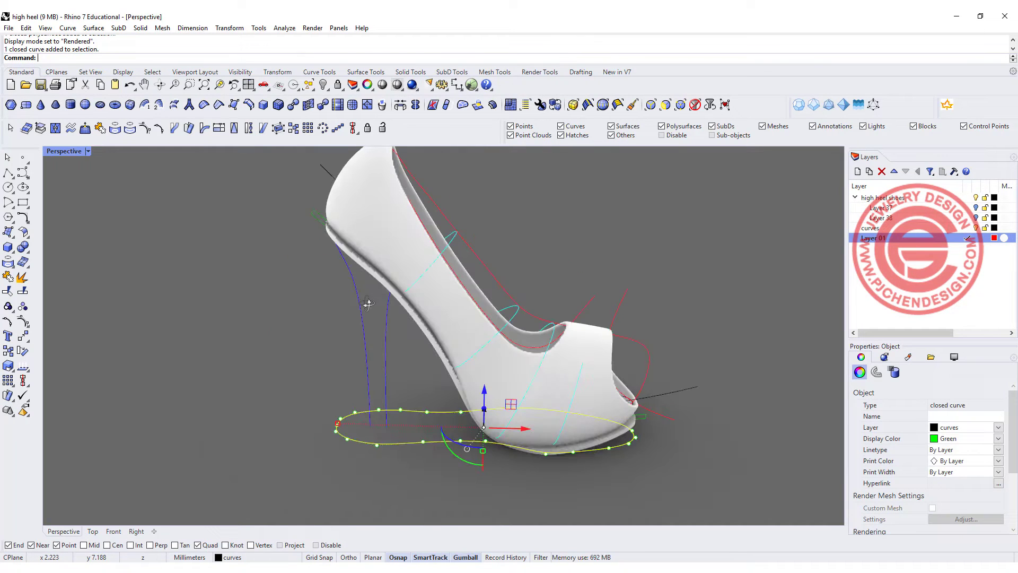
# Return to Ghosted display and hide the sole and the shoe body.
pyautogui.click(480, 324)
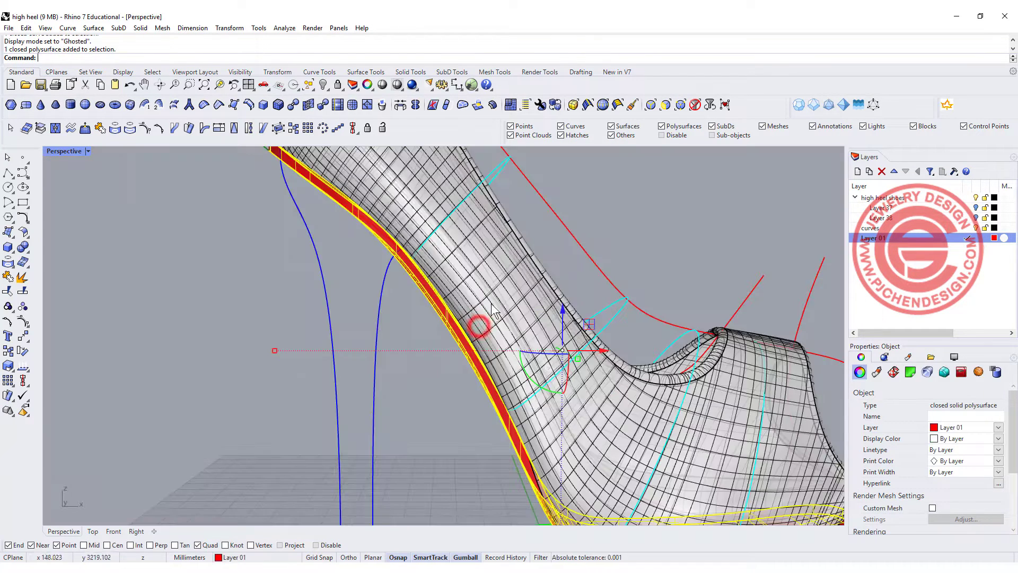
pyautogui.keyDown('shift'); pyautogui.click(504, 270); pyautogui.keyUp('shift')
pyautogui.click(324, 85)
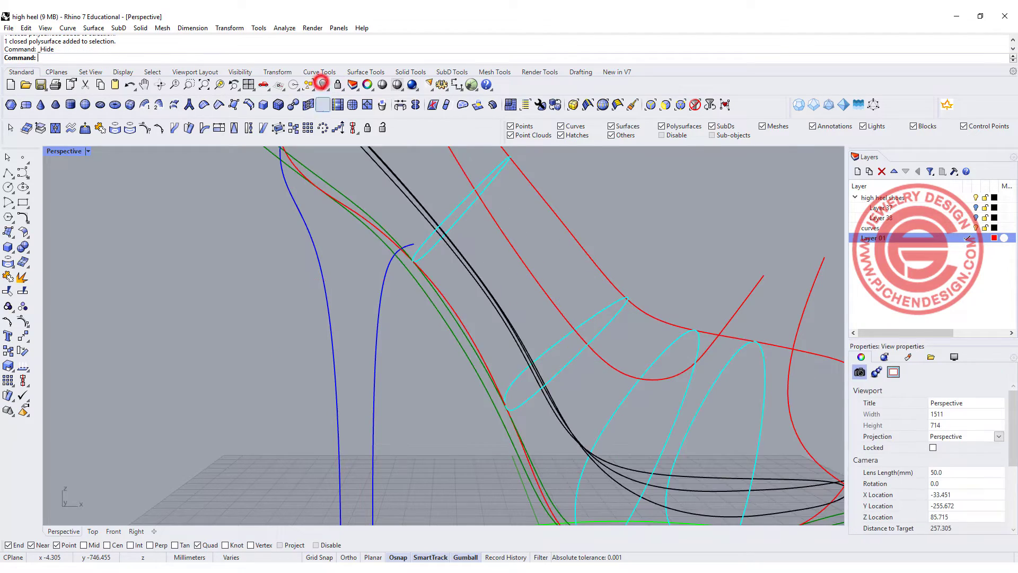
# Hide all the body and sole construction curves, leaving only the two blue heel profile curves shown.
pyautogui.scroll(-5, 403, 239)
pyautogui.moveTo(381, 270); pyautogui.dragTo(435, 294, button='right')
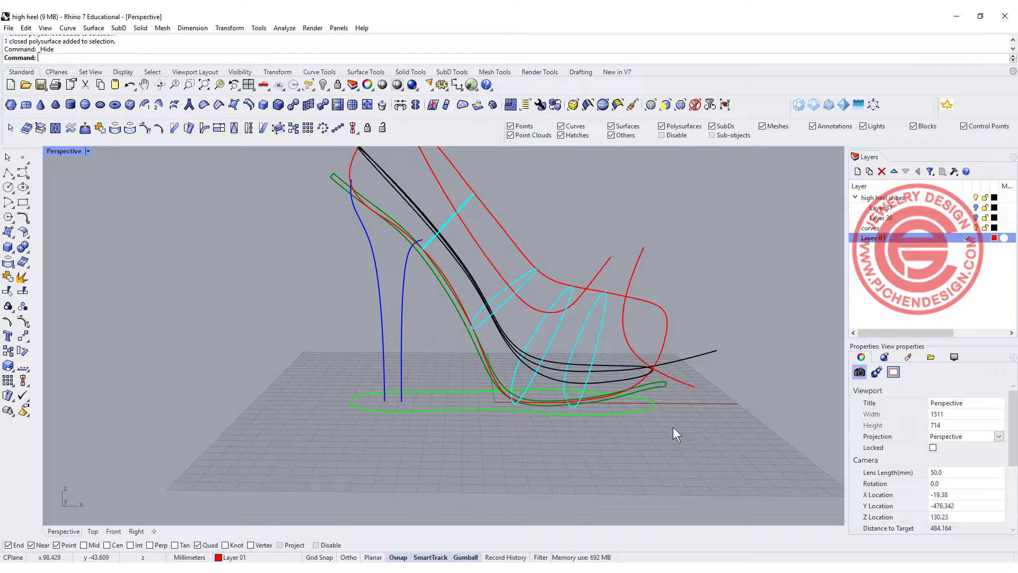
pyautogui.moveTo(695, 484); pyautogui.dragTo(435, 180)
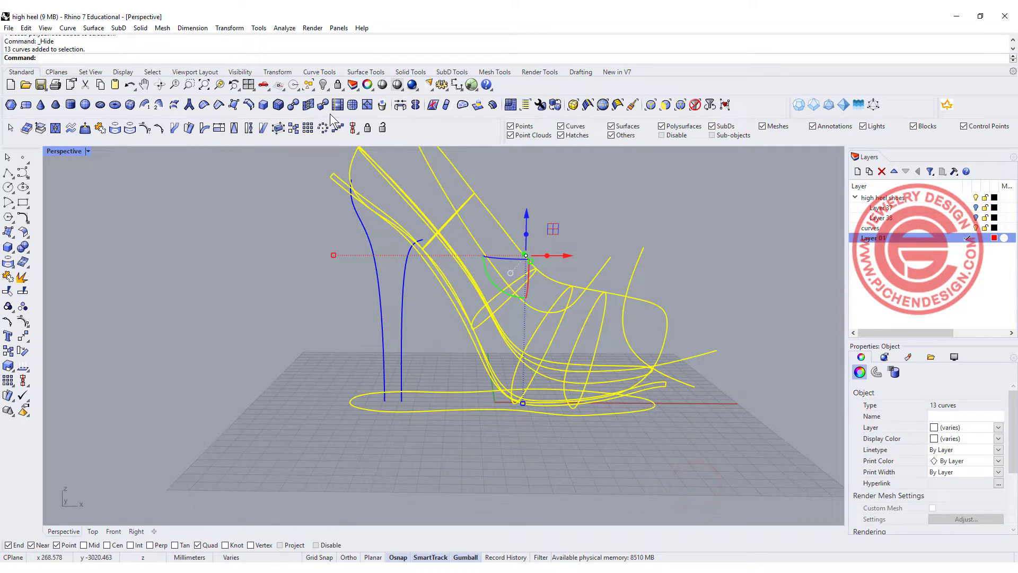
pyautogui.click(323, 85)
# Restore the four-view layout and draw a small, nearly square rectangle in the Top view behind the heel profile curves.
pyautogui.moveTo(425, 311); pyautogui.dragTo(442, 355, button='right')
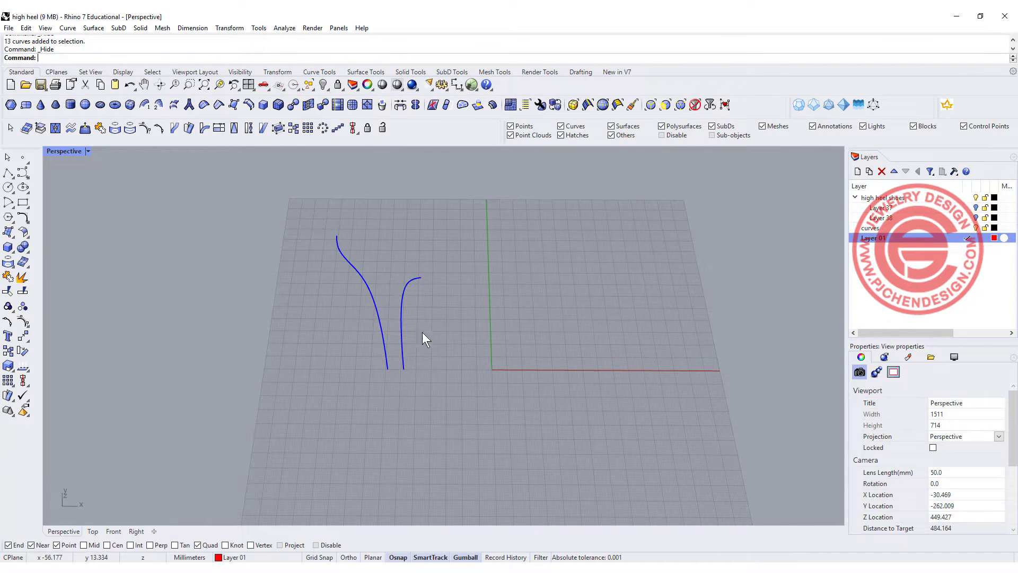
pyautogui.doubleClick(72, 151)
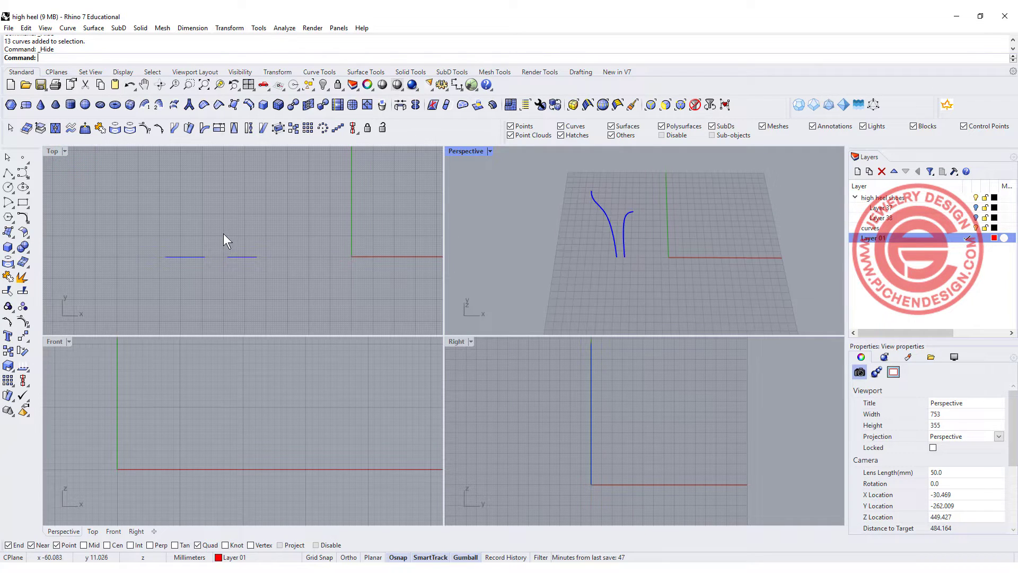
pyautogui.scroll(10, 589, 255)
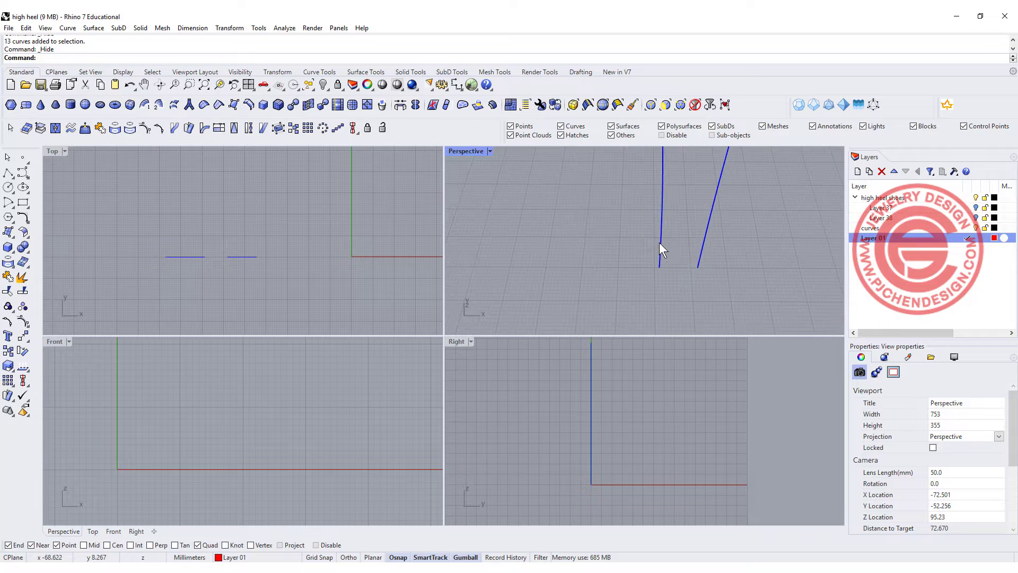
pyautogui.keyDown('shift'); pyautogui.moveTo(650, 263); pyautogui.dragTo(564, 253, button='right'); pyautogui.keyUp('shift')
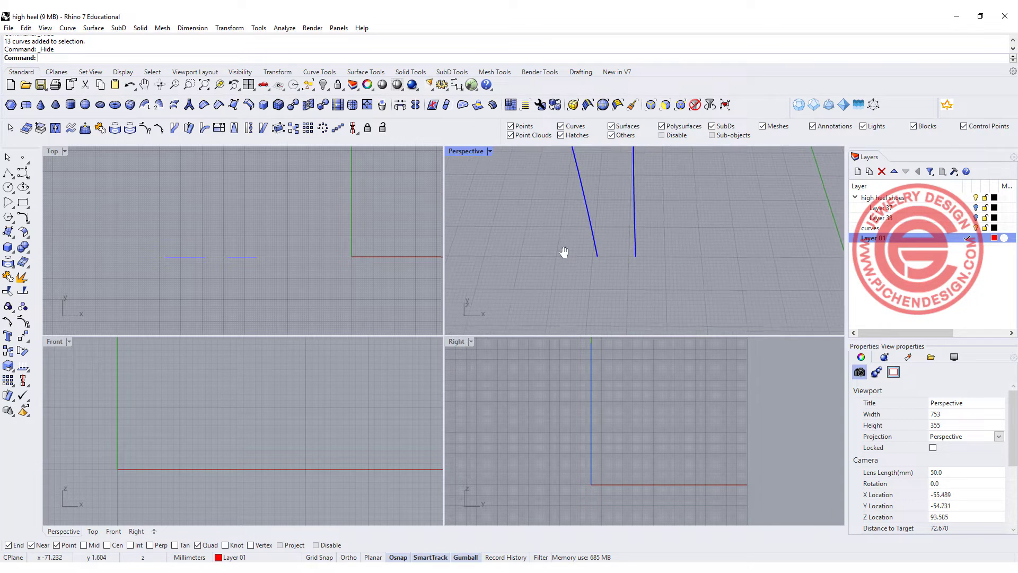
pyautogui.click(22, 203)
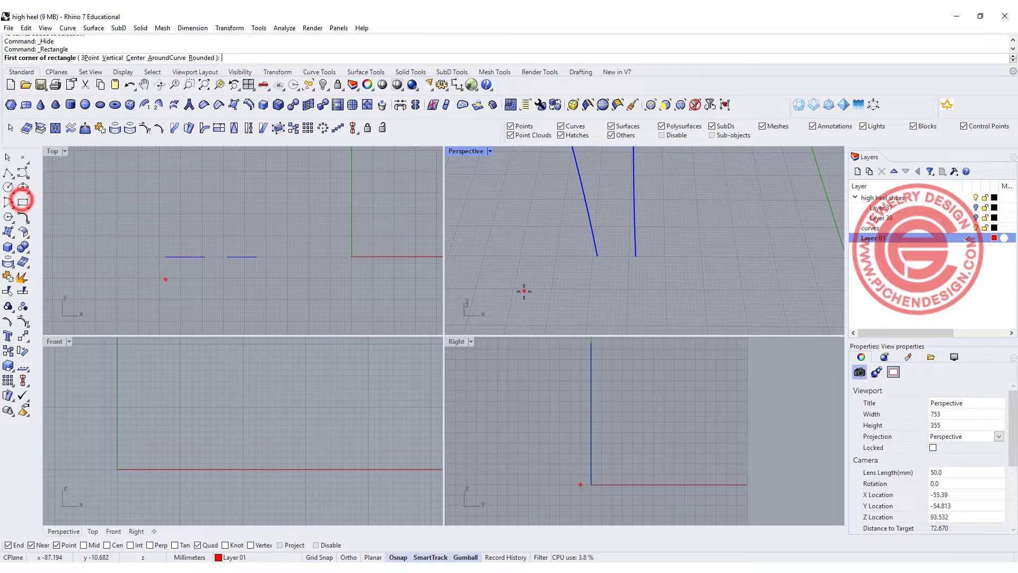
pyautogui.click(154, 179)
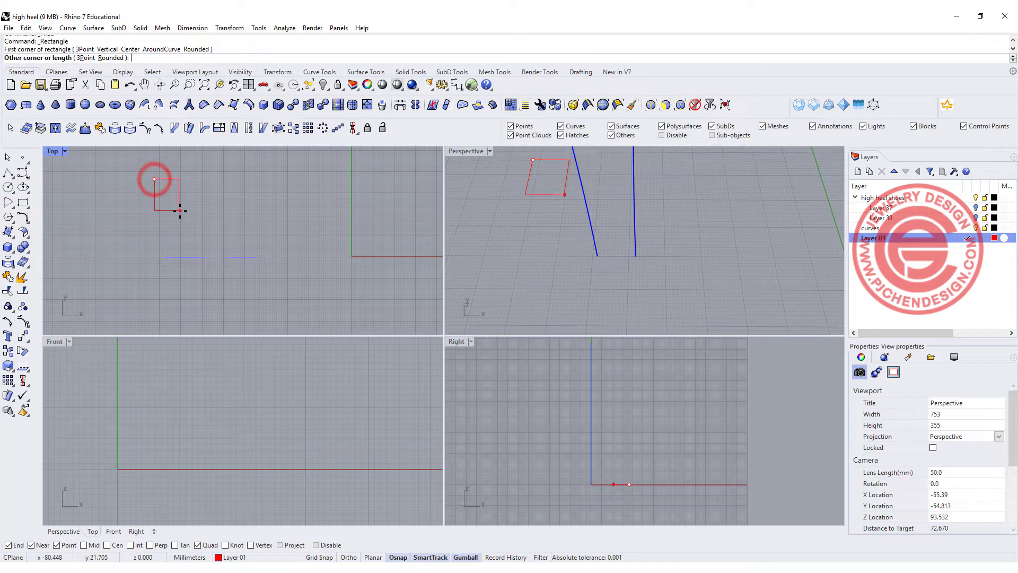
pyautogui.click(186, 209)
# Draw an arc between the rectangle's two long-axis edges, bulging out to touch its rear edge.
pyautogui.scroll(4, 162, 195)
pyautogui.moveTo(162, 192); pyautogui.dragTo(212, 202, button='right')
pyautogui.scroll(4, 223, 211)
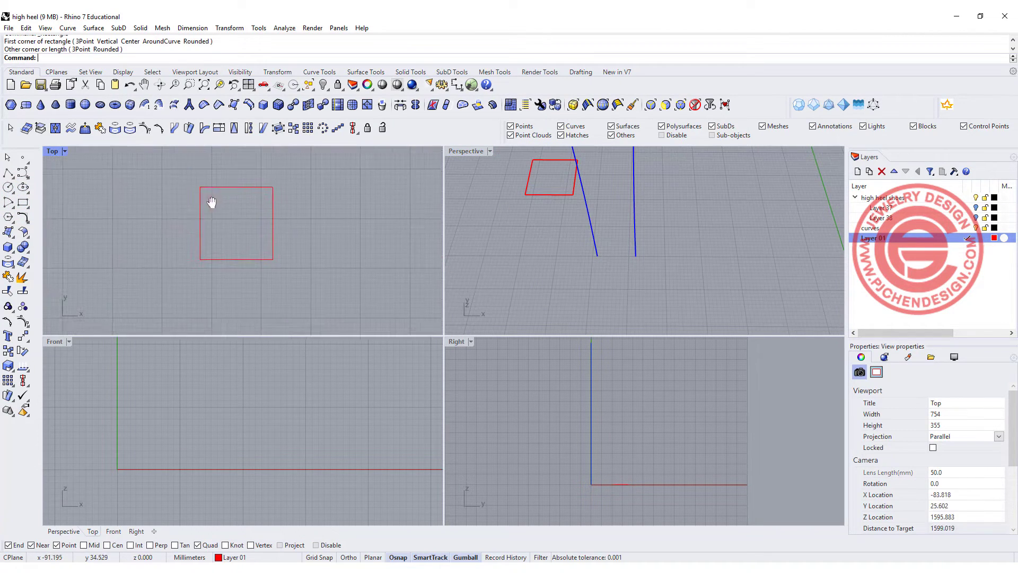
pyautogui.click(7, 203)
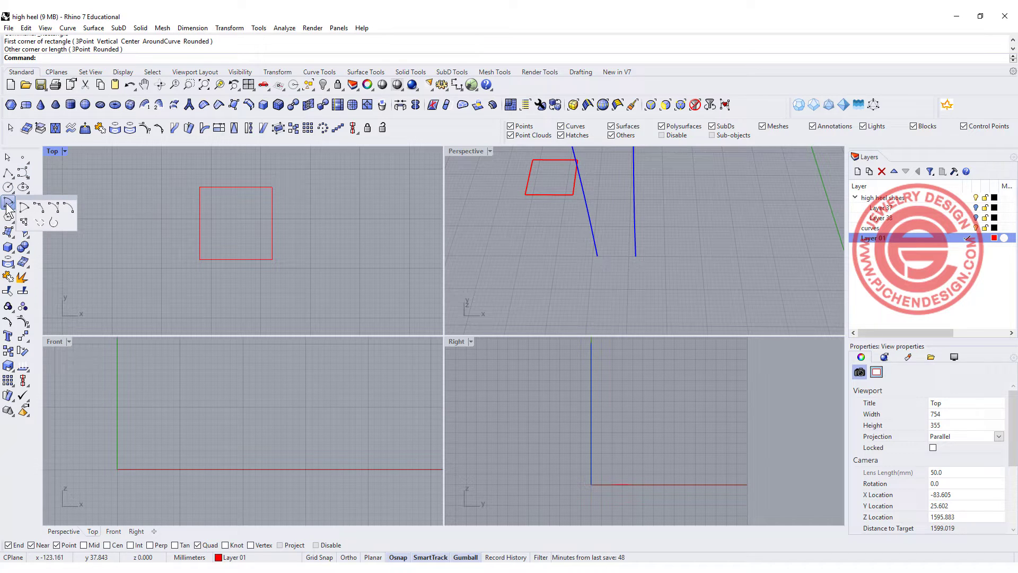
pyautogui.click(40, 206)
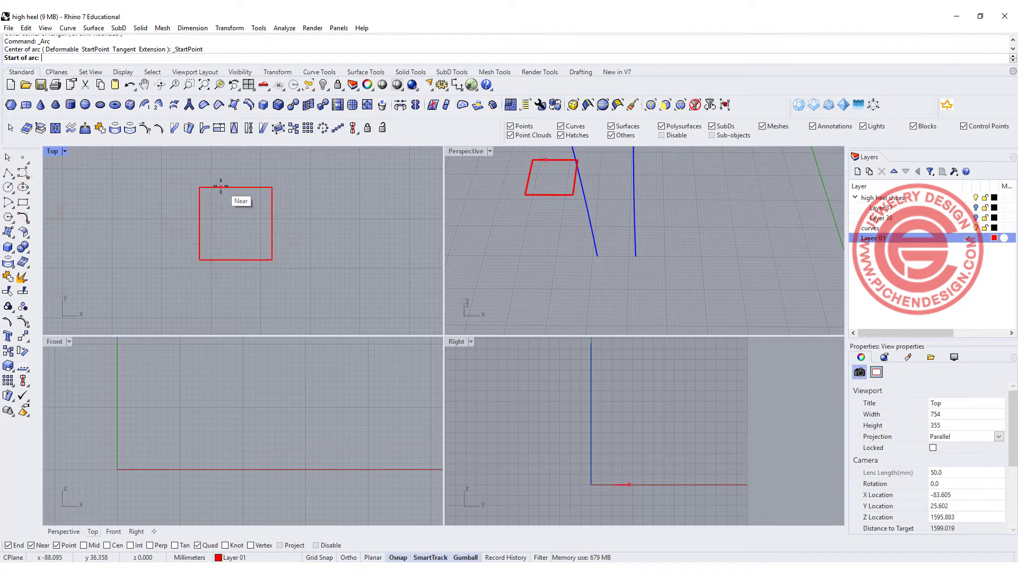
pyautogui.click(221, 187)
pyautogui.click(220, 259)
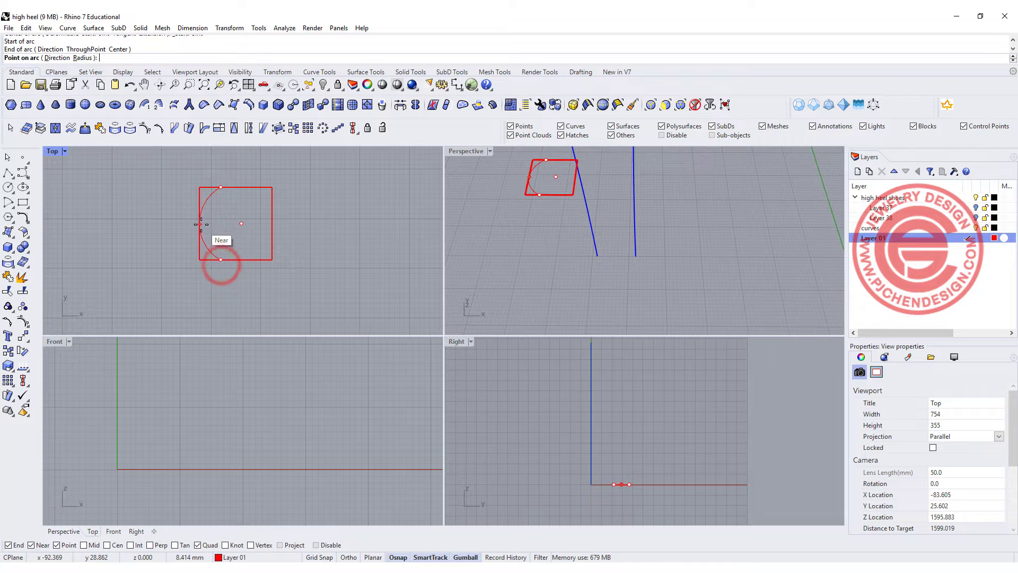
pyautogui.click(201, 225)
# Trim the rectangle's two corners outside the arc and join the remaining curves into a D-shaped outline.
pyautogui.click(206, 194)
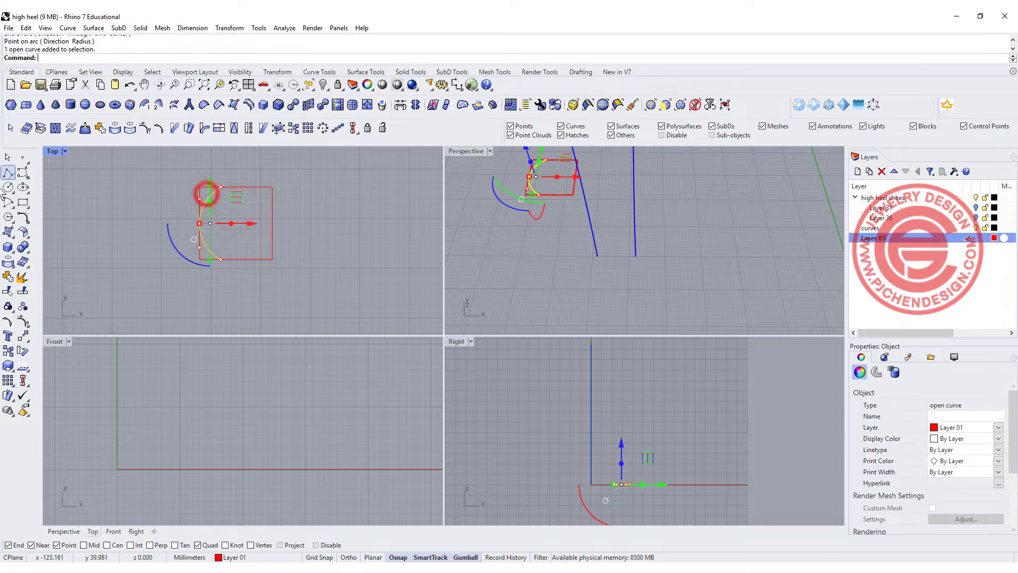
pyautogui.click(8, 291)
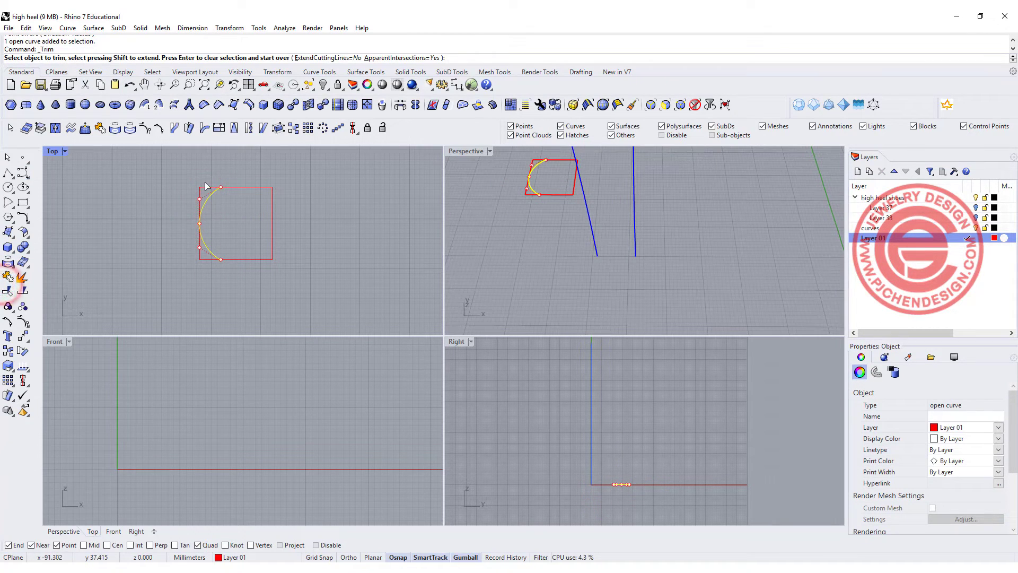
pyautogui.click(203, 189)
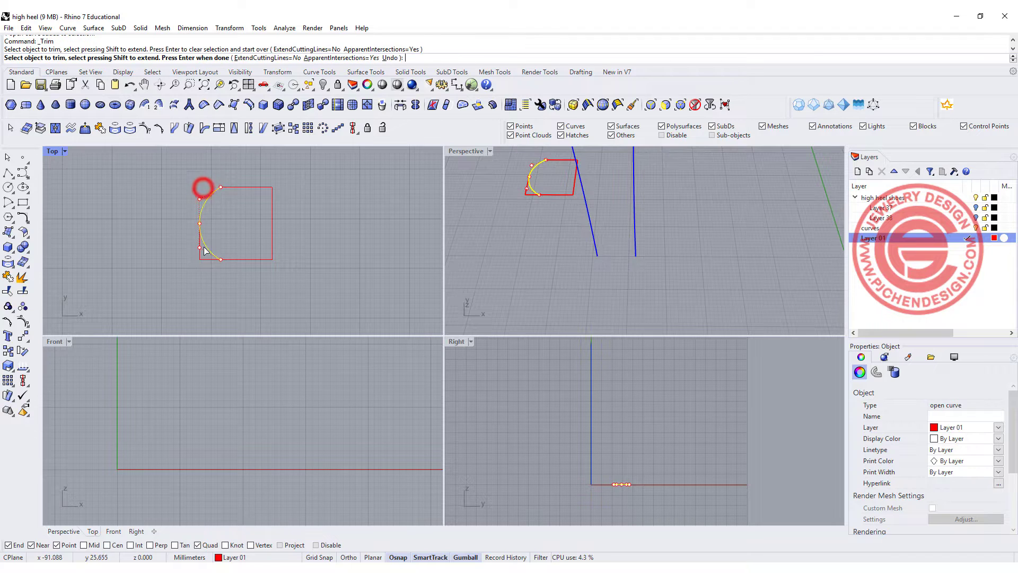
pyautogui.click(201, 258)
pyautogui.press('Return')
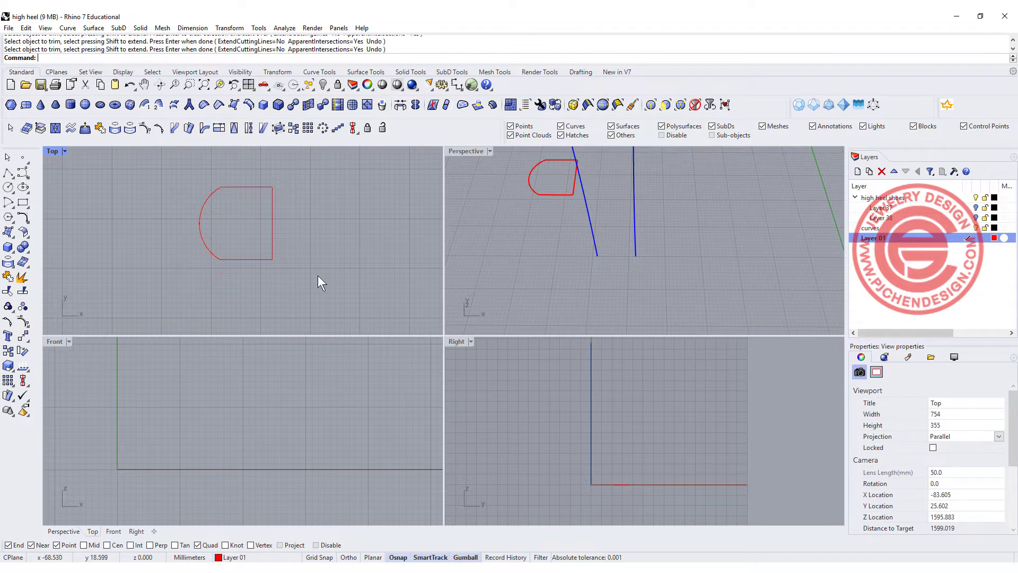
pyautogui.moveTo(311, 272); pyautogui.dragTo(133, 156)
pyautogui.click(9, 278)
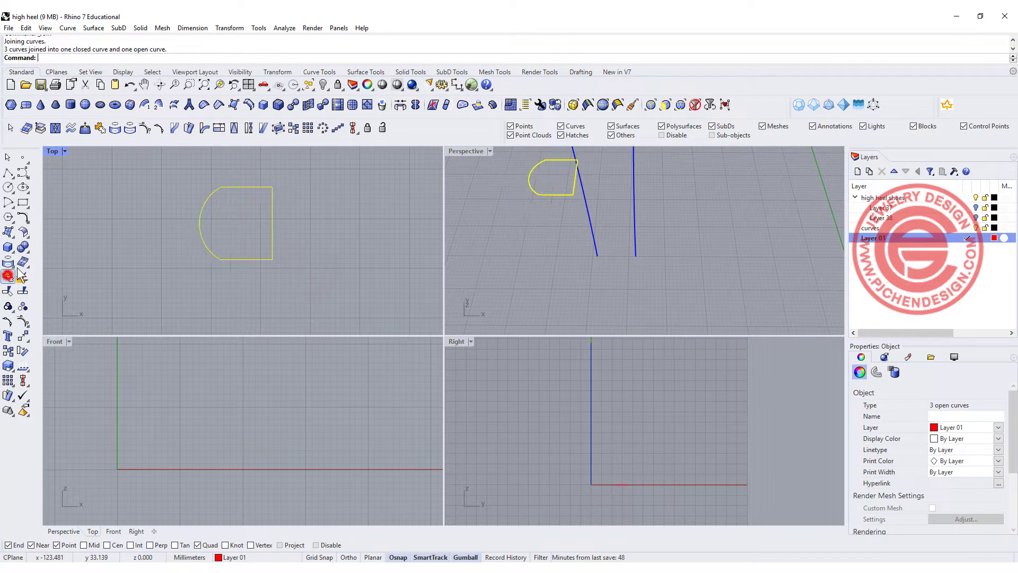
# Fillet the two square corners on the flat side of the D-shaped outline with radius 1.
pyautogui.click(26, 219)
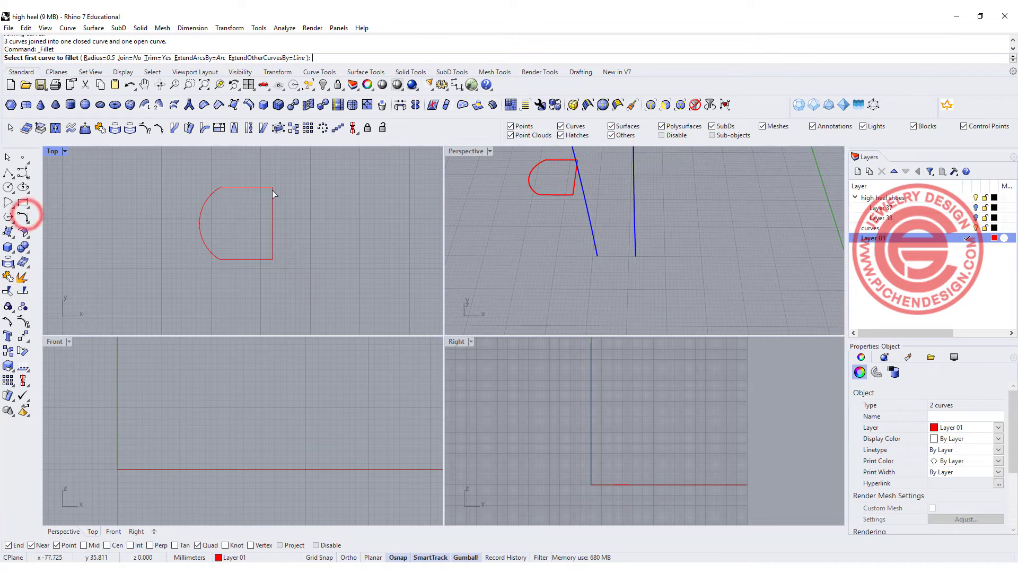
pyautogui.write('0.')
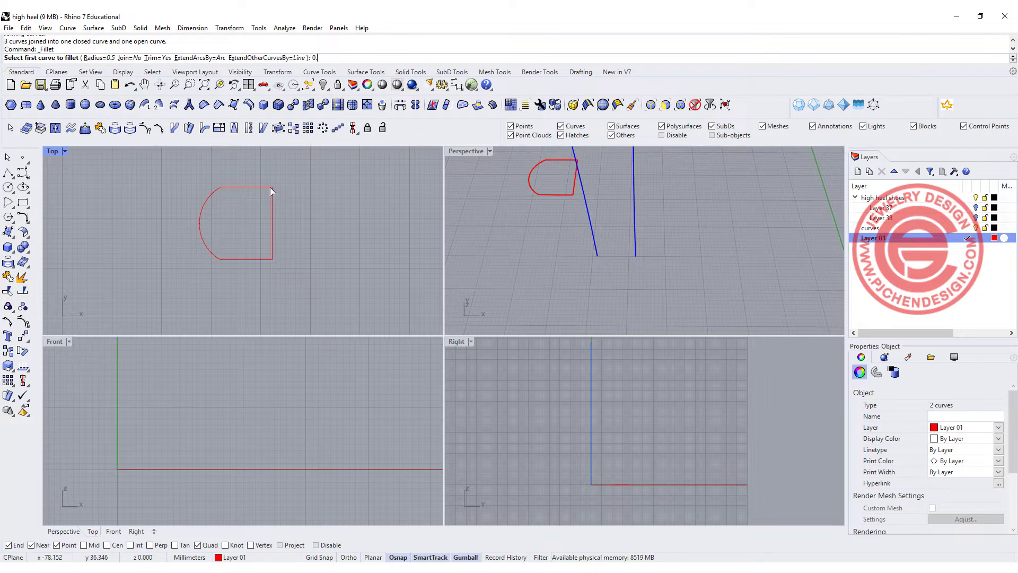
pyautogui.write('2')
pyautogui.press('Return')
pyautogui.write('1')
pyautogui.press('Return')
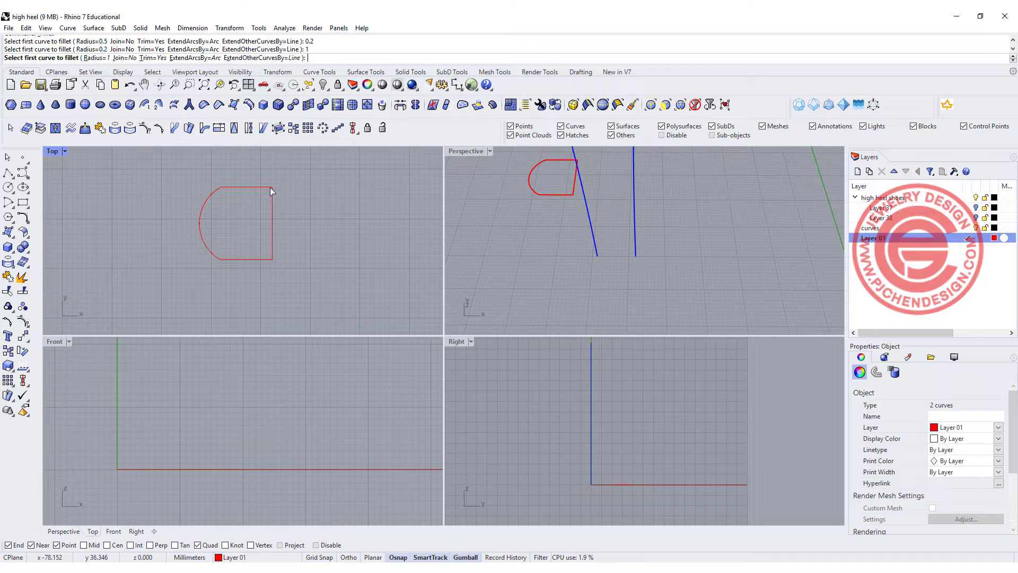
pyautogui.scroll(2, 271, 191)
pyautogui.click(266, 188)
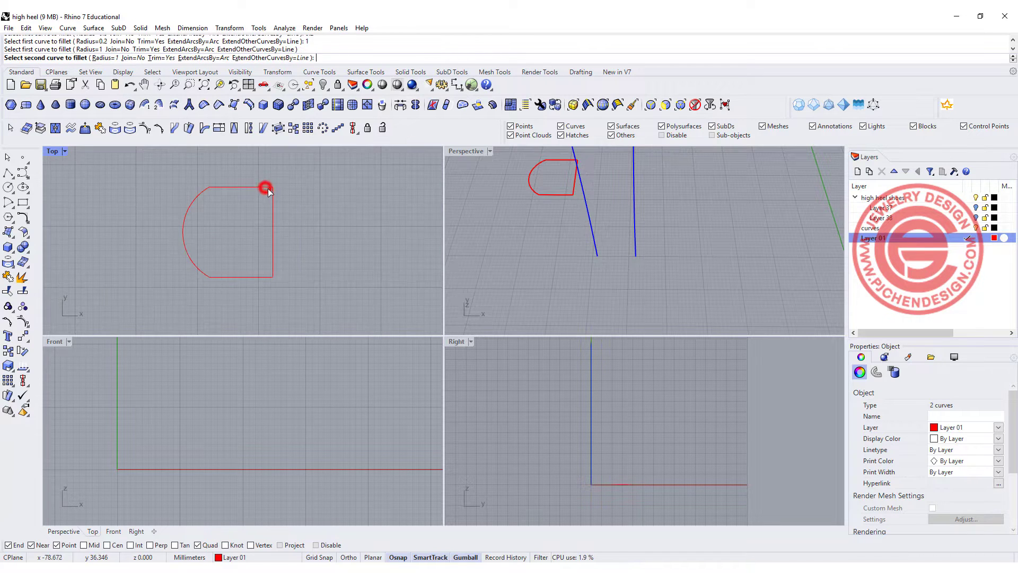
pyautogui.click(271, 194)
pyautogui.press('Return')
pyautogui.click(260, 276)
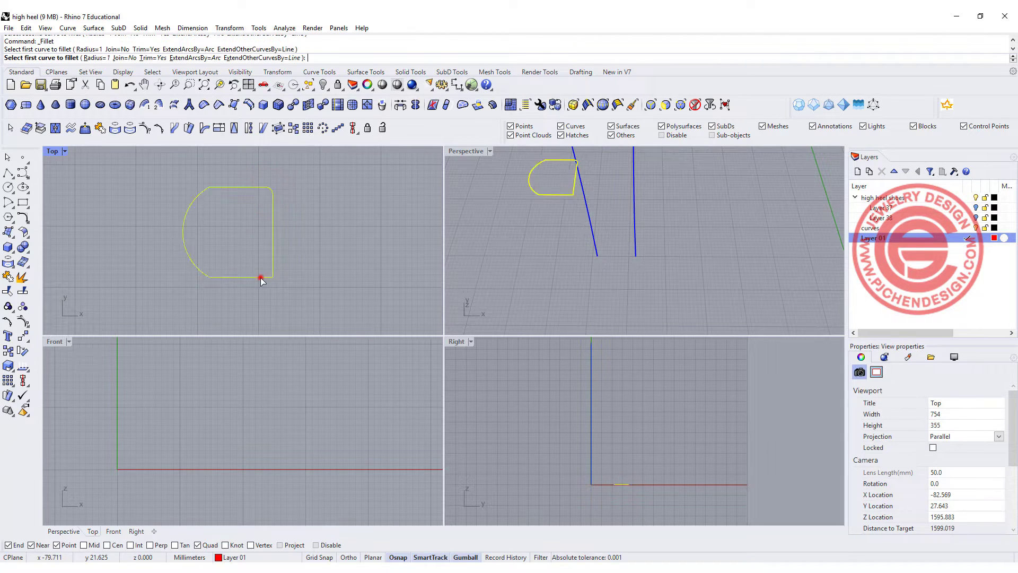
pyautogui.click(276, 269)
pyautogui.click(310, 266)
# Fillet the two junctions between the arc and the straight edges with the same radius of 1.
pyautogui.scroll(6, 202, 190)
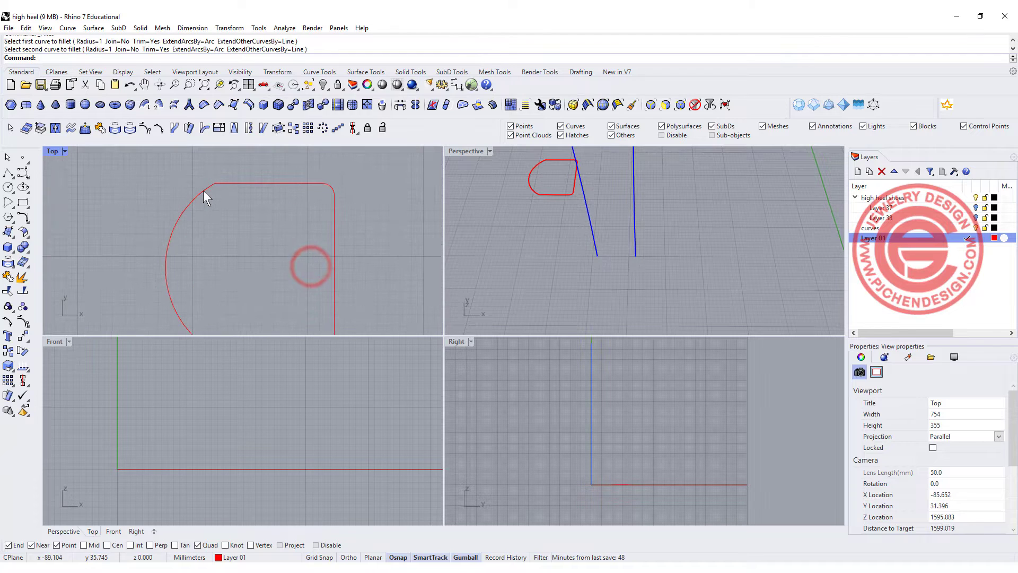
pyautogui.press('Return')
pyautogui.click(209, 186)
pyautogui.click(227, 185)
pyautogui.scroll(-1, 212, 210)
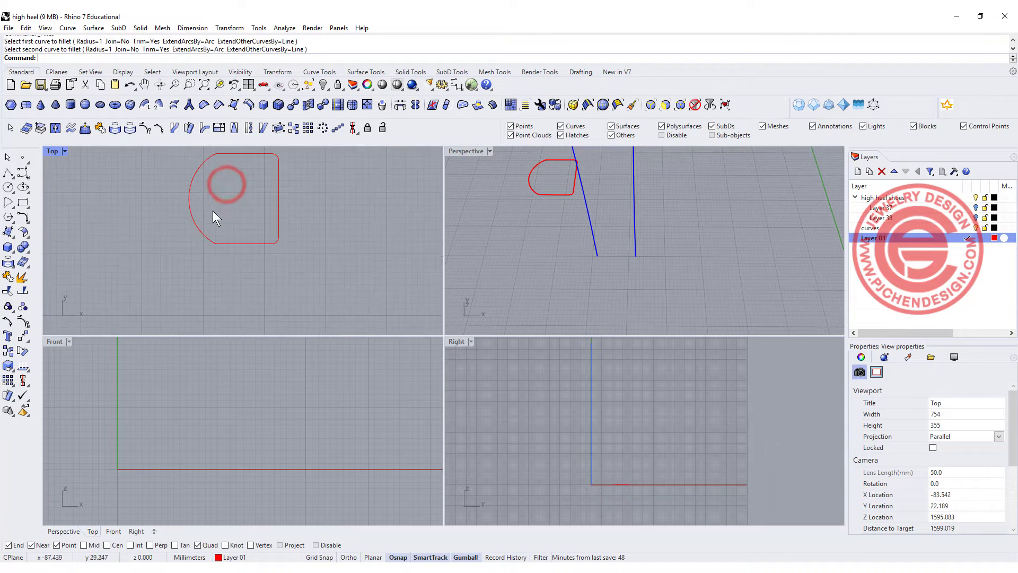
pyautogui.scroll(3, 212, 243)
pyautogui.click(212, 243)
pyautogui.press('Return')
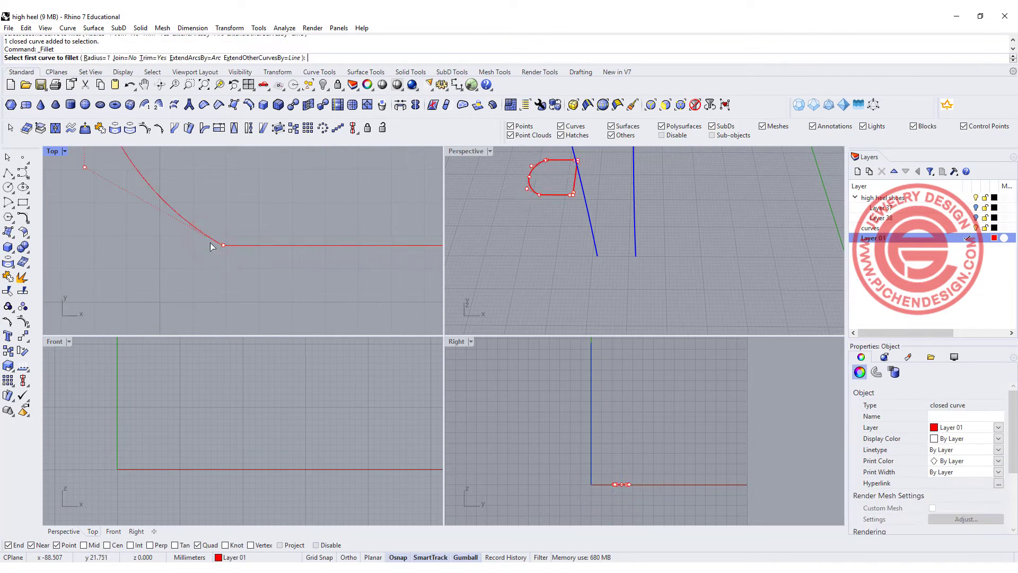
pyautogui.click(223, 242)
pyautogui.click(234, 245)
pyautogui.scroll(-3, 243, 254)
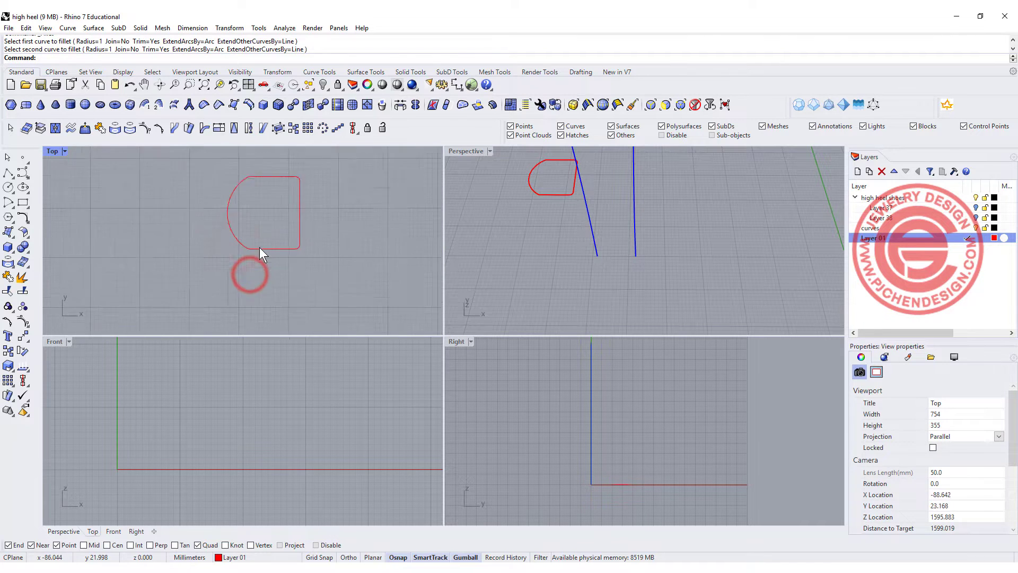
# Select the whole filleted outline and apply Join to its curves.
pyautogui.moveTo(205, 174); pyautogui.dragTo(311, 262)
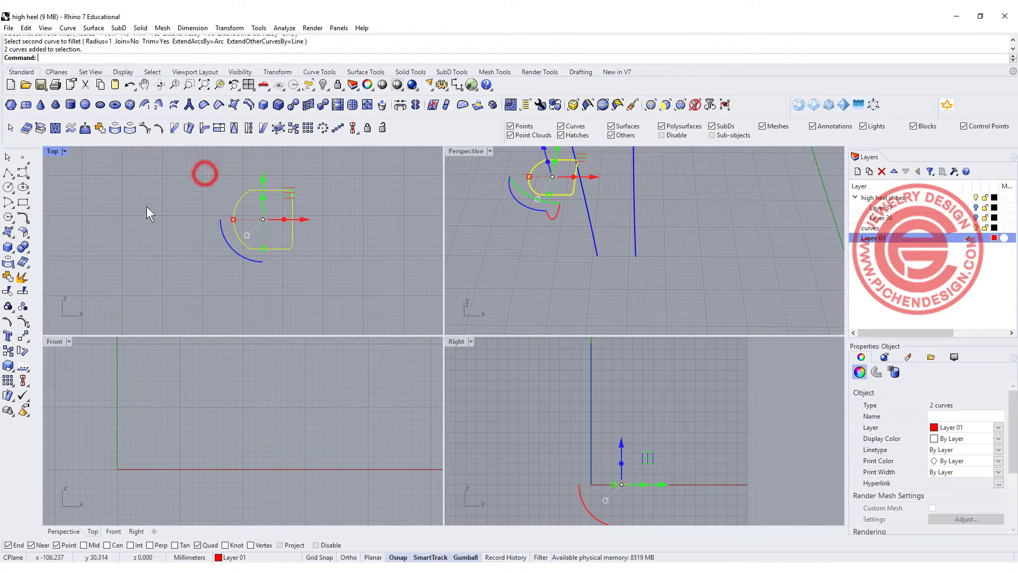
pyautogui.click(7, 276)
pyautogui.moveTo(572, 203); pyautogui.dragTo(593, 185, button='right')
pyautogui.scroll(-12, 586, 222)
pyautogui.rightClick(598, 220)
pyautogui.scroll(5, 593, 184)
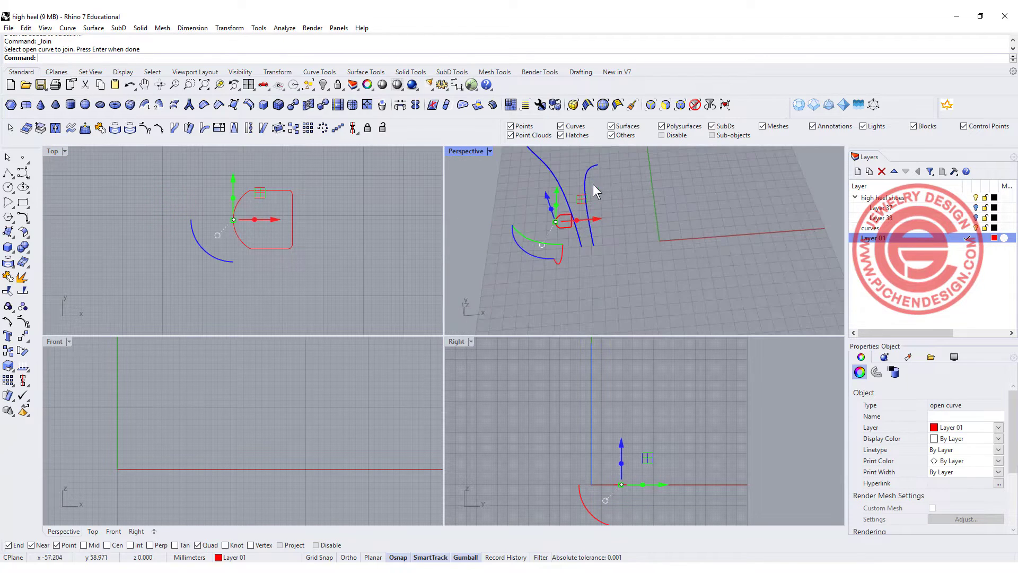
# Maximize the Perspective view and check that the heel outline selects as one closed curve.
pyautogui.doubleClick(456, 150)
pyautogui.keyDown('shift'); pyautogui.moveTo(365, 273); pyautogui.dragTo(437, 310, button='right'); pyautogui.keyUp('shift')
pyautogui.click(479, 357)
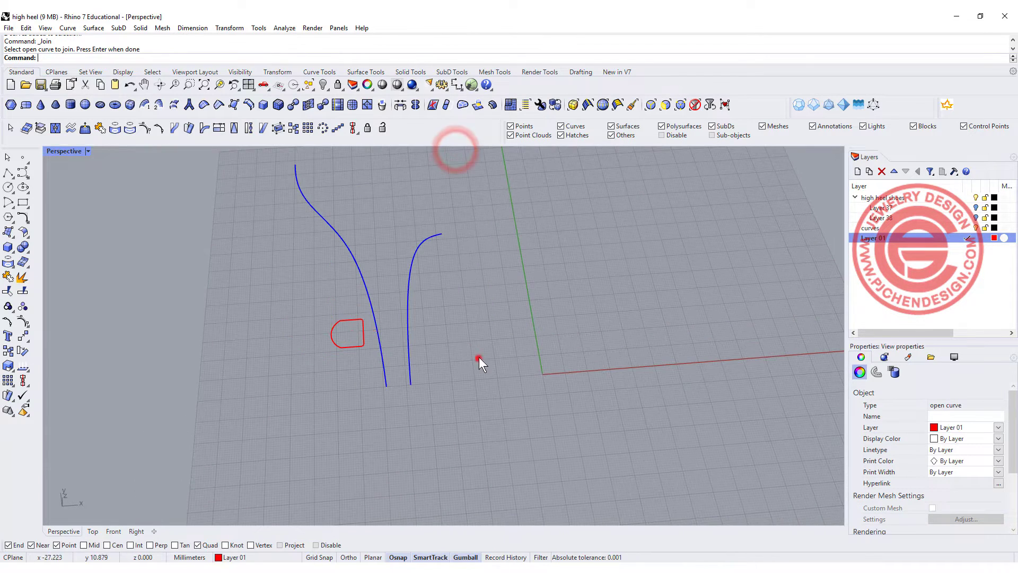
pyautogui.click(354, 331)
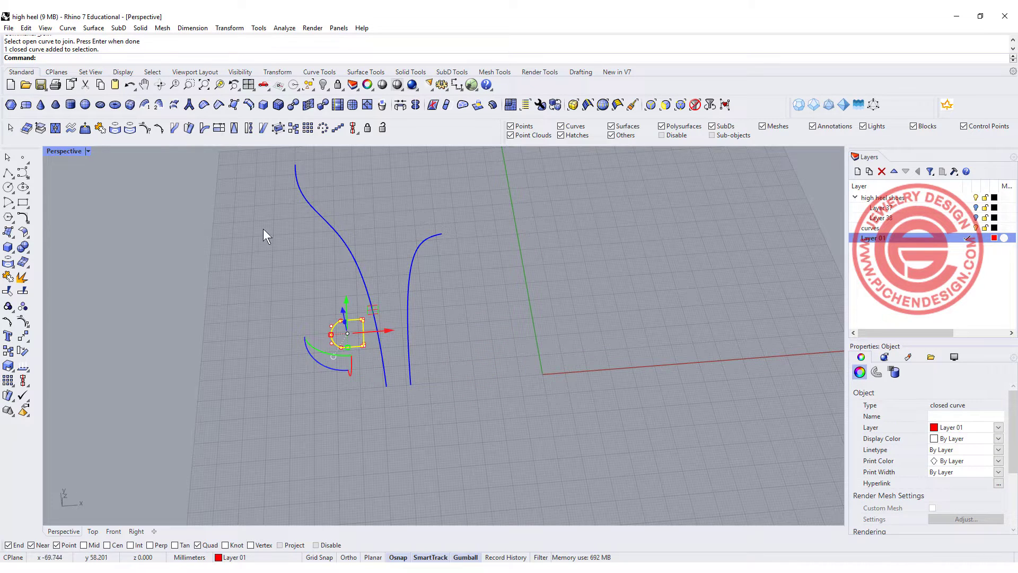
pyautogui.click(181, 243)
# Start Orient 2 Points on the closed D-shaped outline beside the heel profile curves.
pyautogui.click(225, 27)
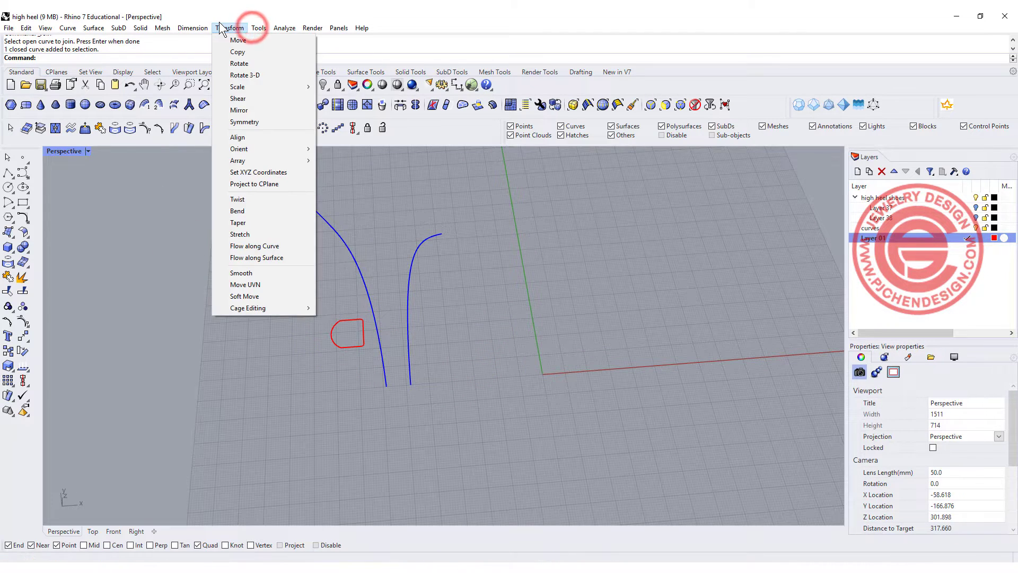
pyautogui.moveTo(276, 151)
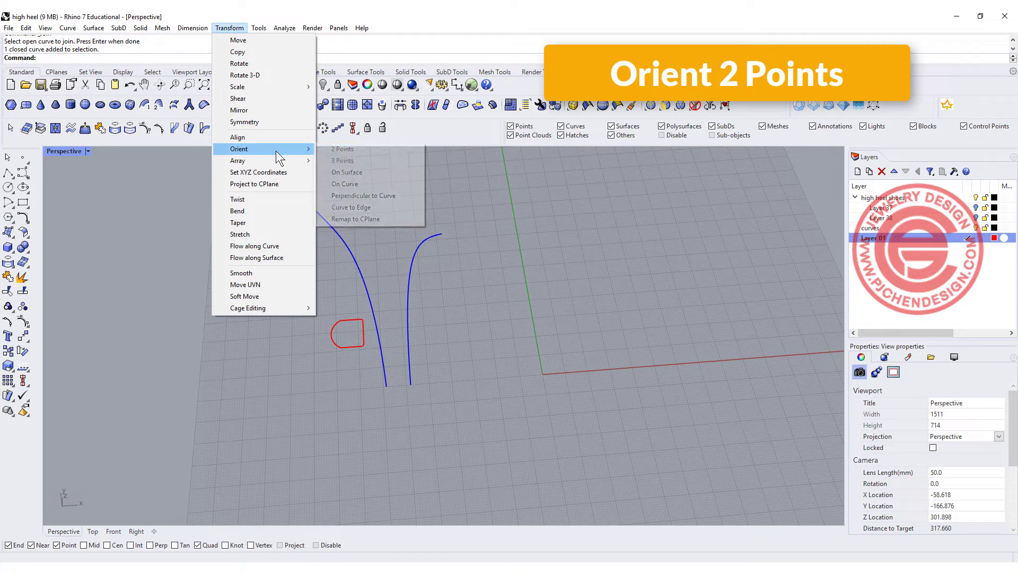
pyautogui.click(342, 150)
pyautogui.click(359, 346)
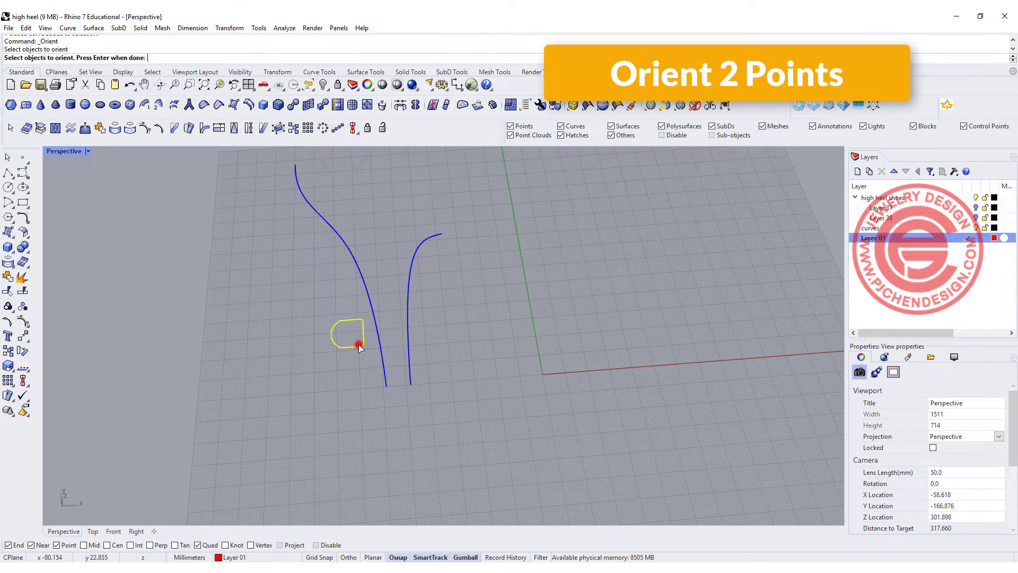
pyautogui.press('Return')
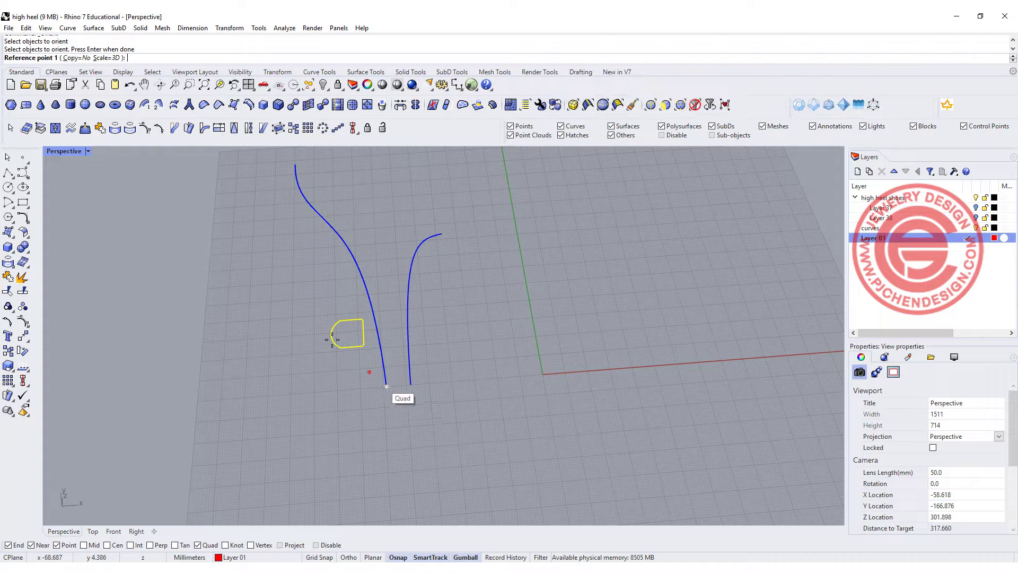
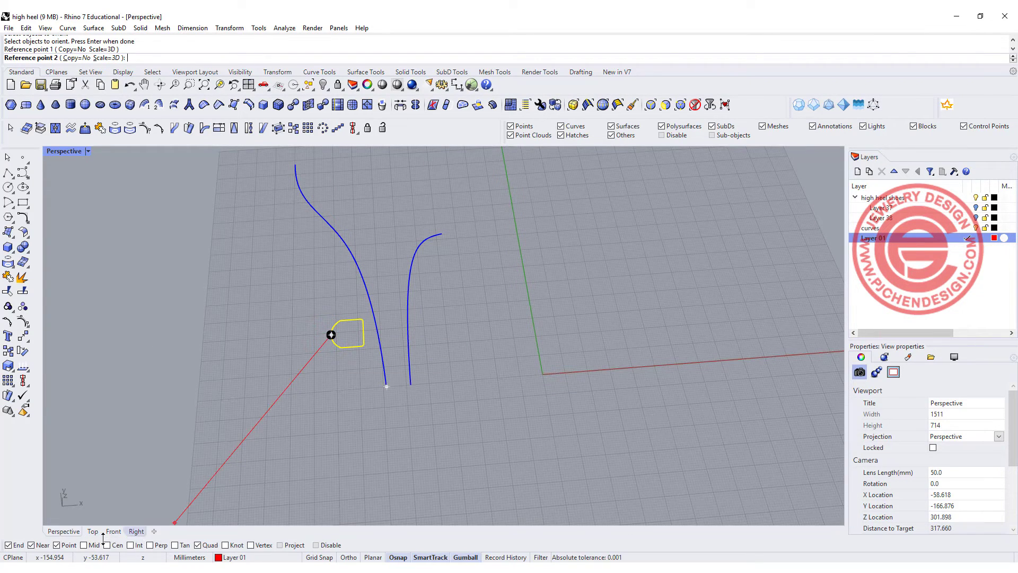
# With Mid snap and Copy=Yes, orient a scaled copy of the outline from its flat edge's midpoint onto the profile curves' lower ends.
pyautogui.click(85, 545)
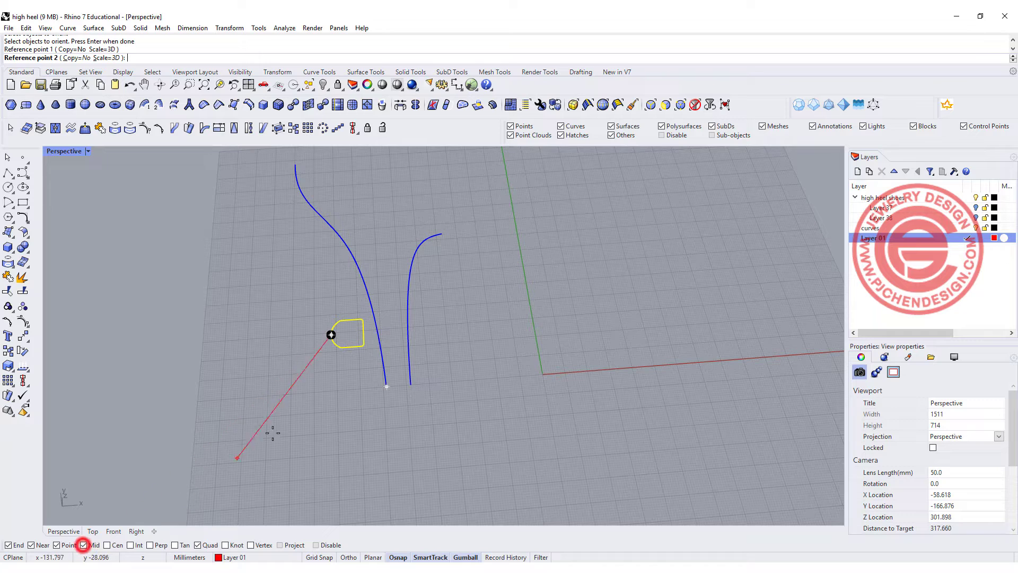
pyautogui.click(364, 332)
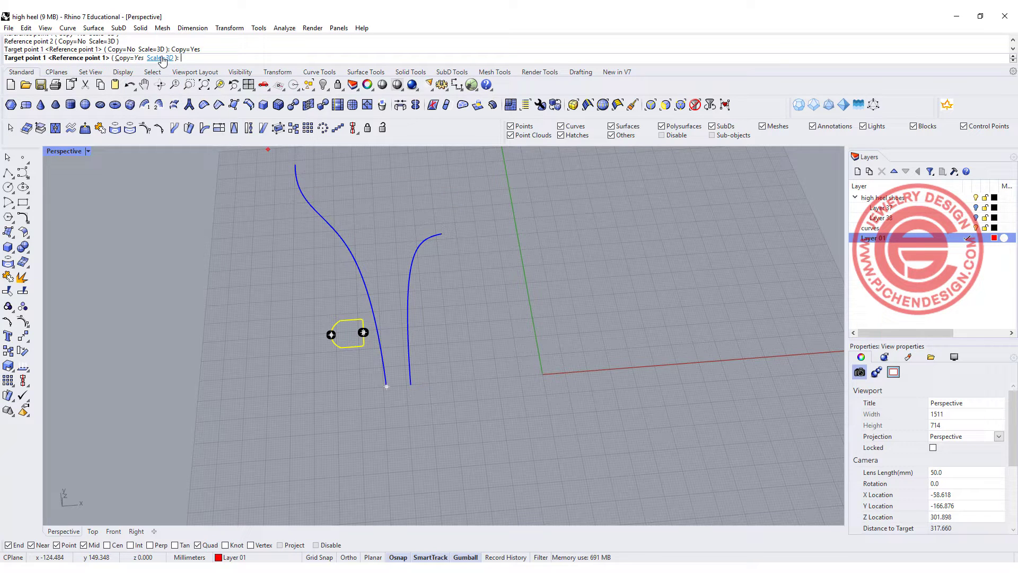
pyautogui.click(386, 386)
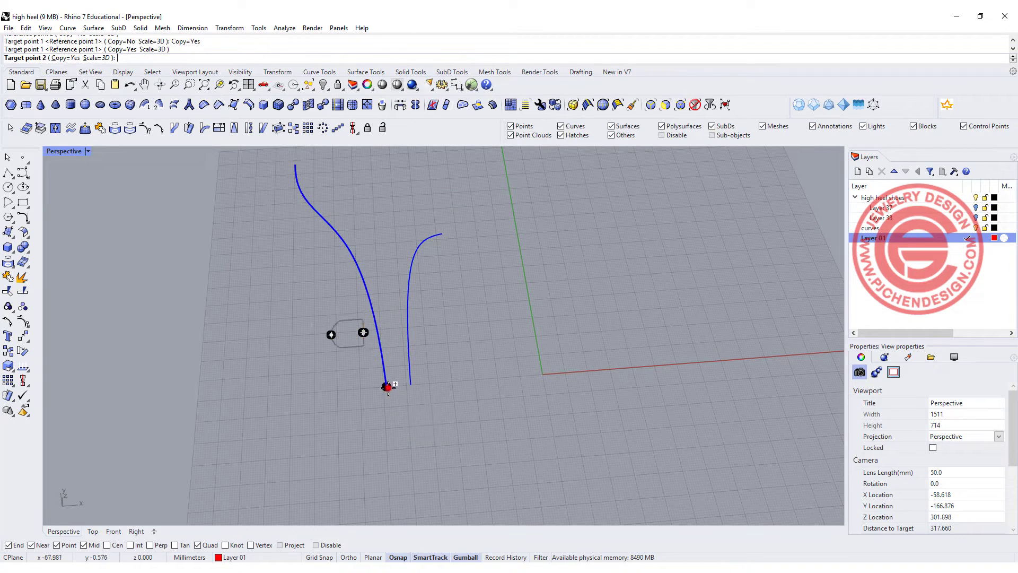
pyautogui.click(410, 383)
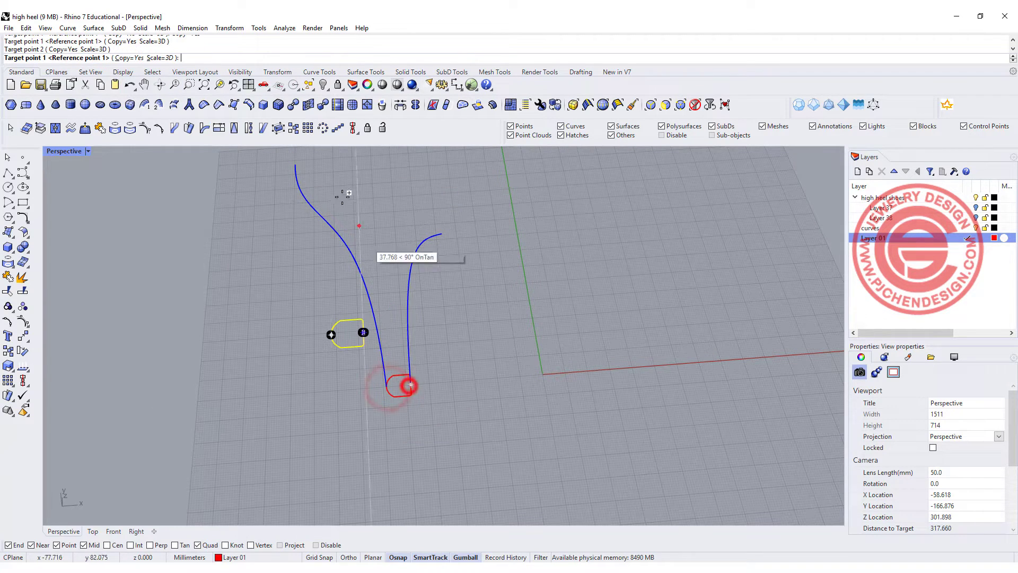
# Orient another scaled copy of the outline onto the upper ends of the two heel profile curves and finish the command.
pyautogui.click(295, 165)
pyautogui.click(439, 234)
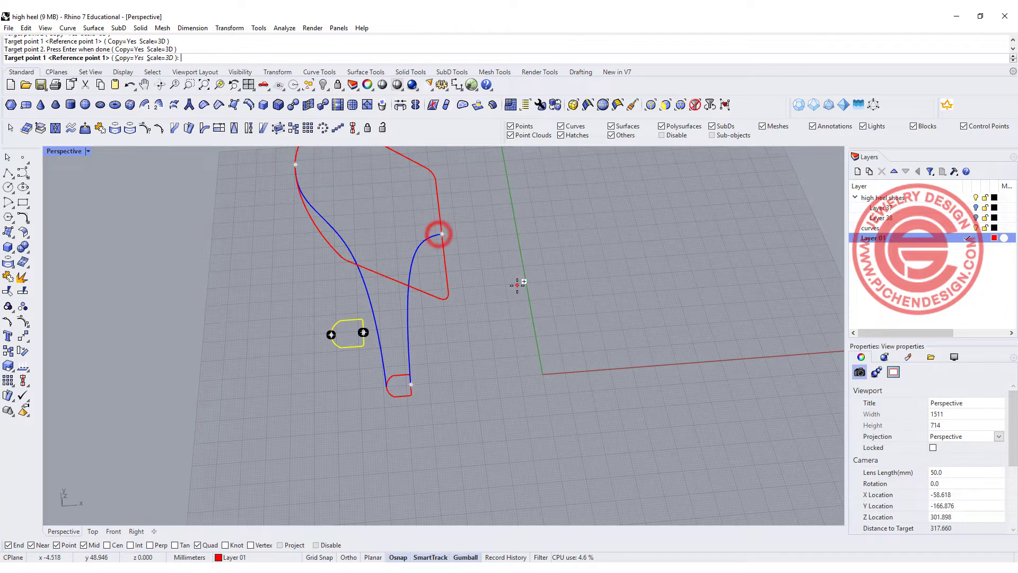
pyautogui.scroll(-5, 517, 285)
pyautogui.press('Escape')
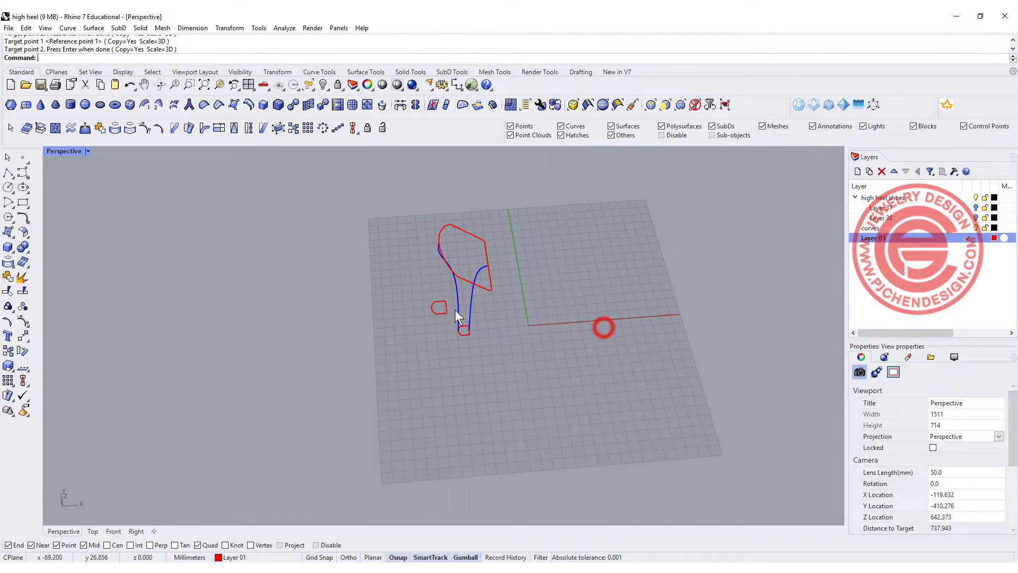
# Delete the original D-shaped outline beside the heel profile curves.
pyautogui.scroll(6, 455, 310)
pyautogui.moveTo(360, 285); pyautogui.dragTo(360, 284)
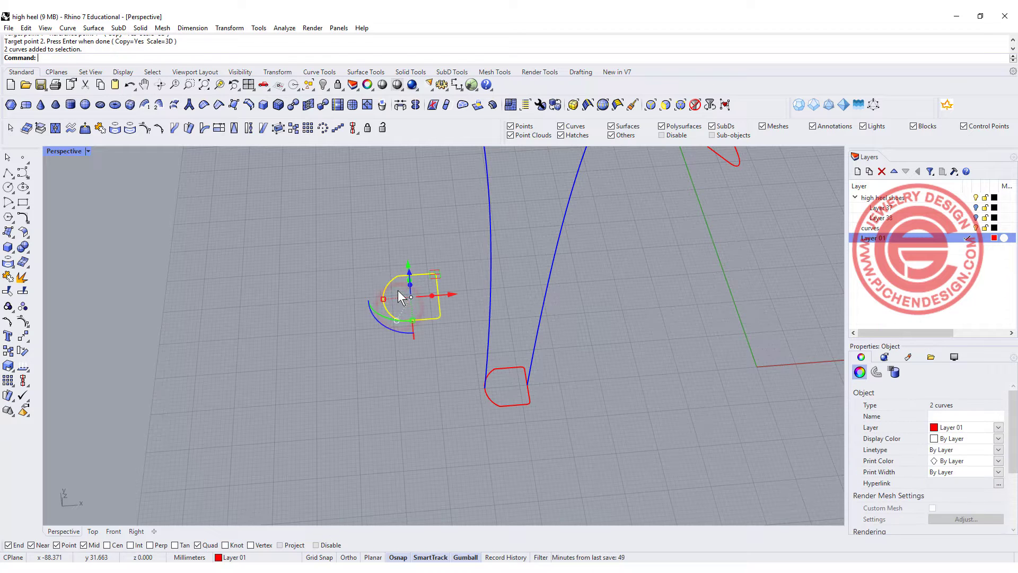
pyautogui.press('Delete')
# Show all hidden shoe objects around the heel curves again.
pyautogui.moveTo(409, 298); pyautogui.dragTo(495, 281, button='right')
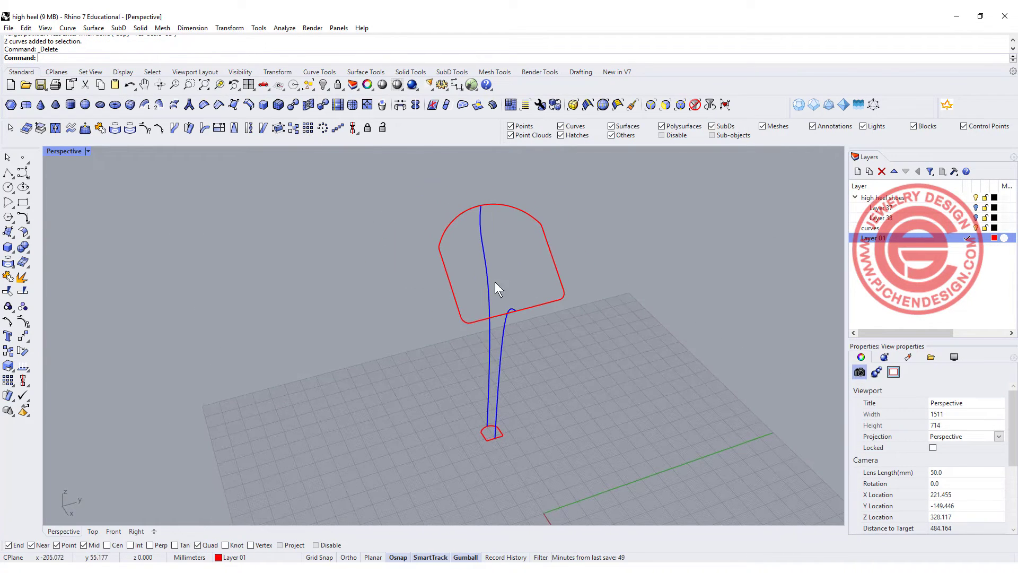
pyautogui.moveTo(535, 401); pyautogui.dragTo(539, 393, button='right')
pyautogui.scroll(2, 537, 391)
pyautogui.keyDown('shift'); pyautogui.moveTo(522, 212); pyautogui.dragTo(493, 307, button='right'); pyautogui.keyUp('shift')
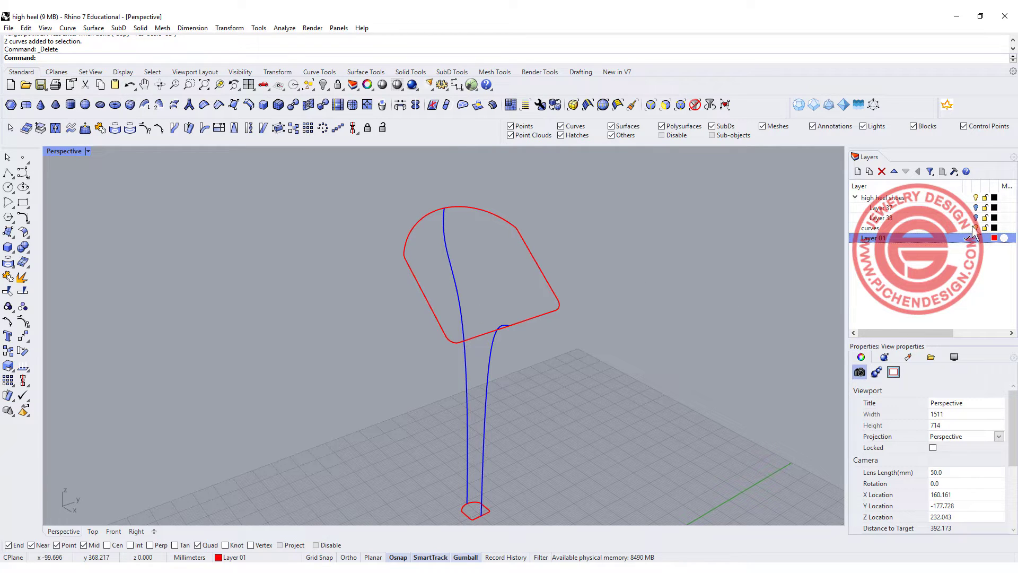
pyautogui.rightClick(323, 85)
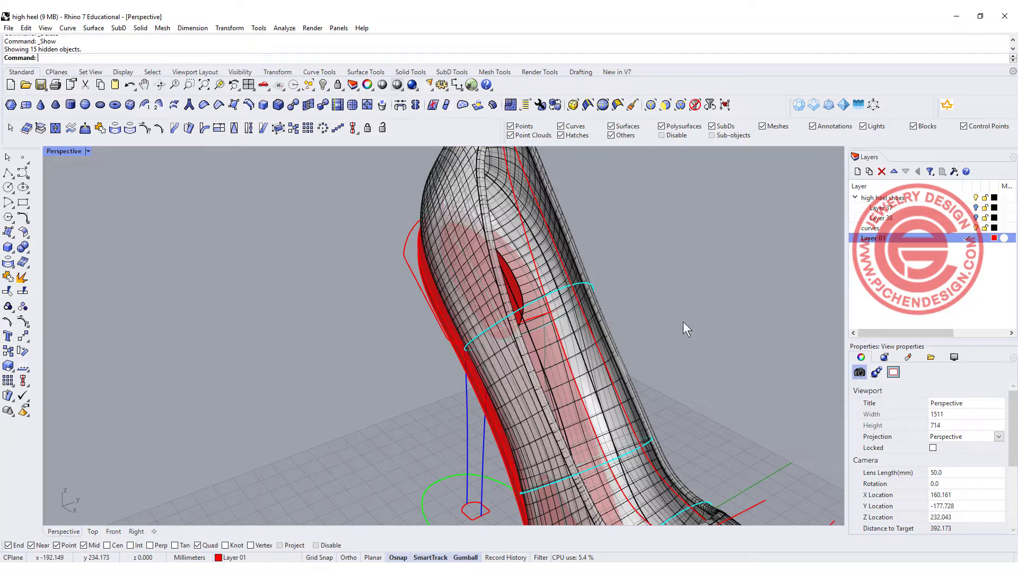
# Scale the upper D-shaped outline narrower in its width direction until it fits within the sole, and deselect it.
pyautogui.moveTo(692, 259); pyautogui.dragTo(437, 247, button='right')
pyautogui.click(435, 247)
pyautogui.moveTo(620, 297); pyautogui.dragTo(788, 219, button='right')
pyautogui.scroll(5, 601, 225)
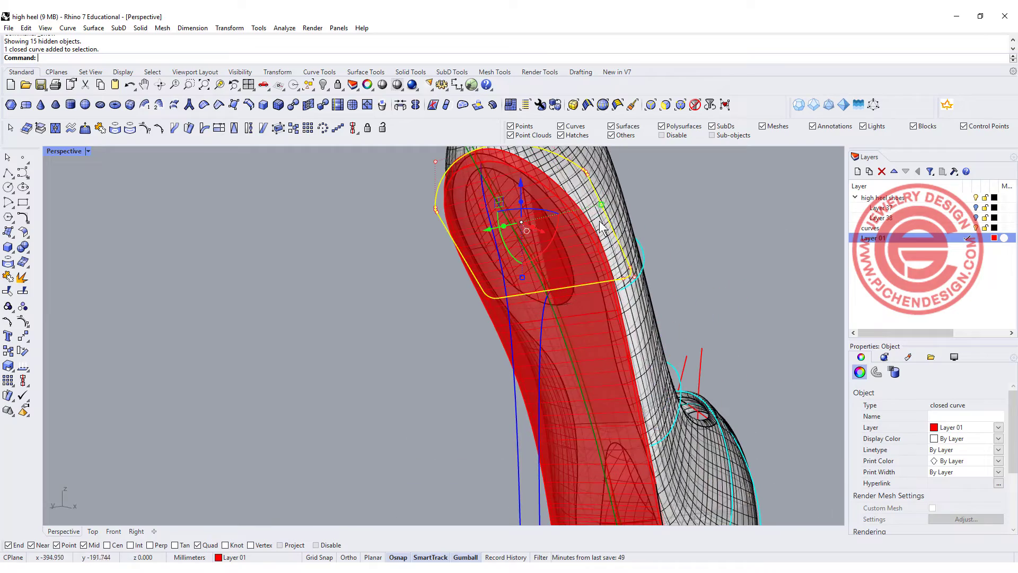
pyautogui.moveTo(602, 205); pyautogui.dragTo(570, 214)
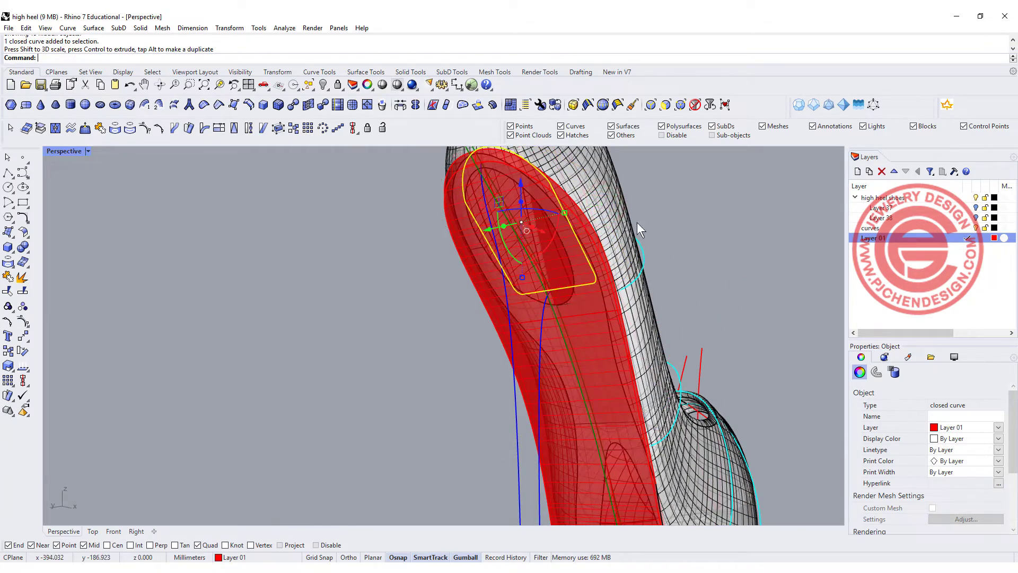
pyautogui.moveTo(637, 223); pyautogui.dragTo(577, 273, button='right')
pyautogui.scroll(-8, 576, 272)
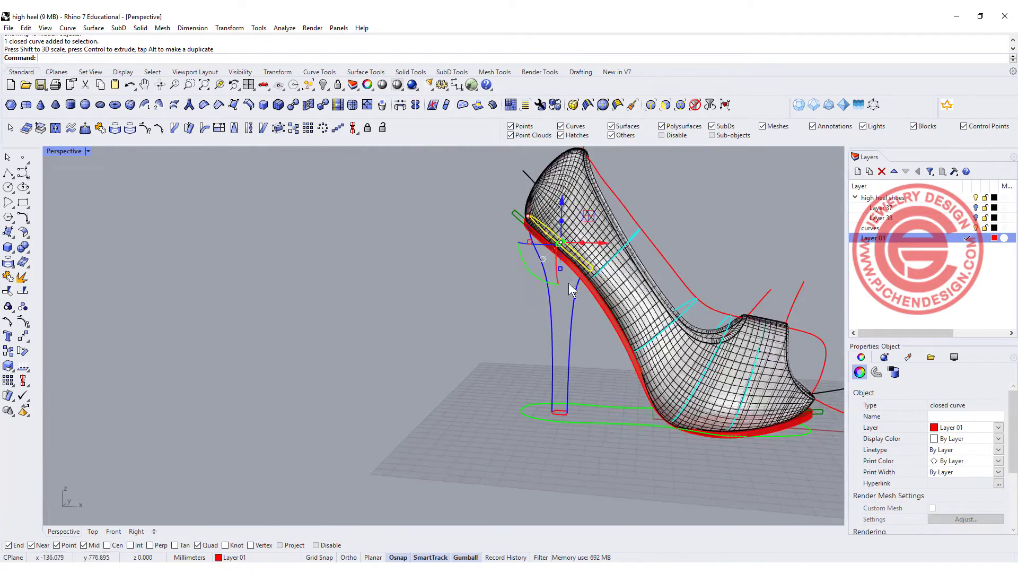
pyautogui.scroll(4, 589, 281)
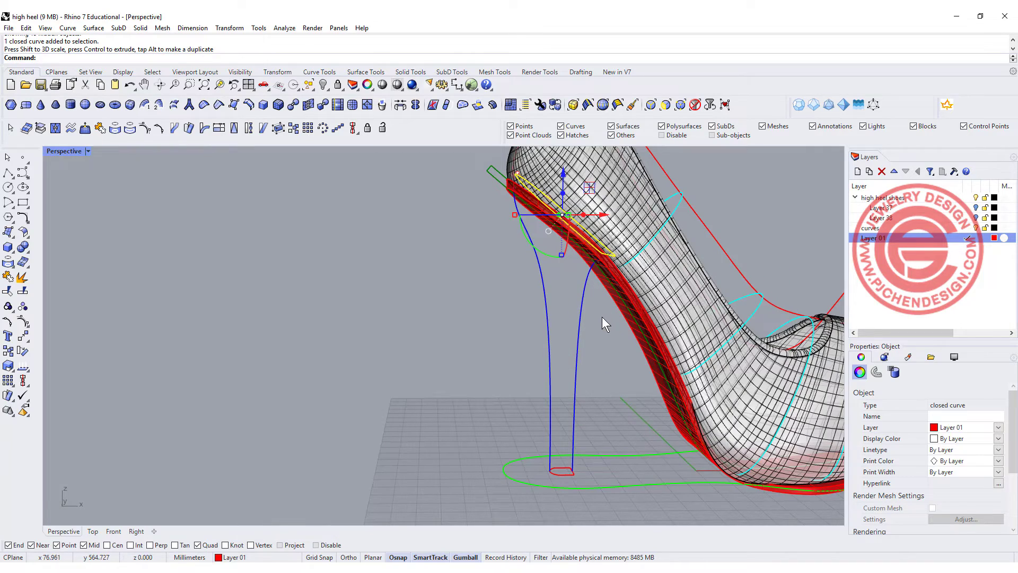
pyautogui.moveTo(602, 316); pyautogui.dragTo(532, 313, button='right')
pyautogui.click(334, 257)
# Start Sweep 2 Rails with the two blue heel profile curves as rails and the upper and lower D-shaped outlines as cross sections.
pyautogui.click(118, 29)
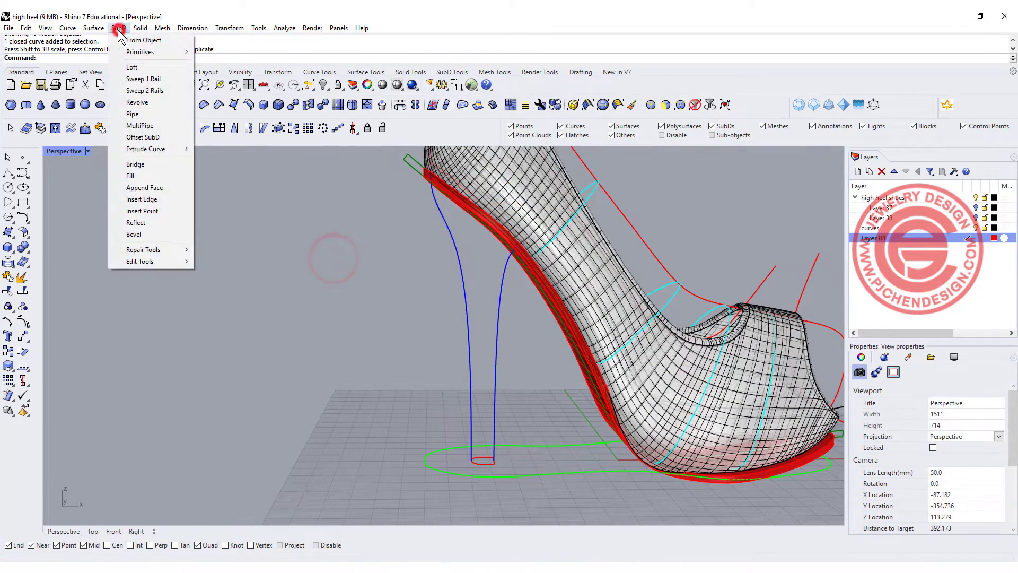
pyautogui.moveTo(93, 28)
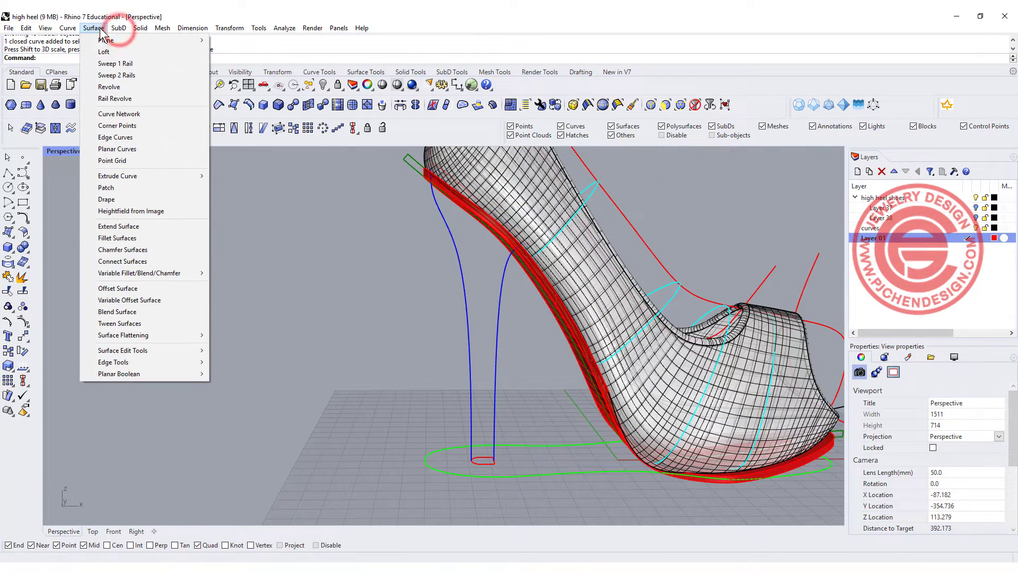
pyautogui.click(132, 77)
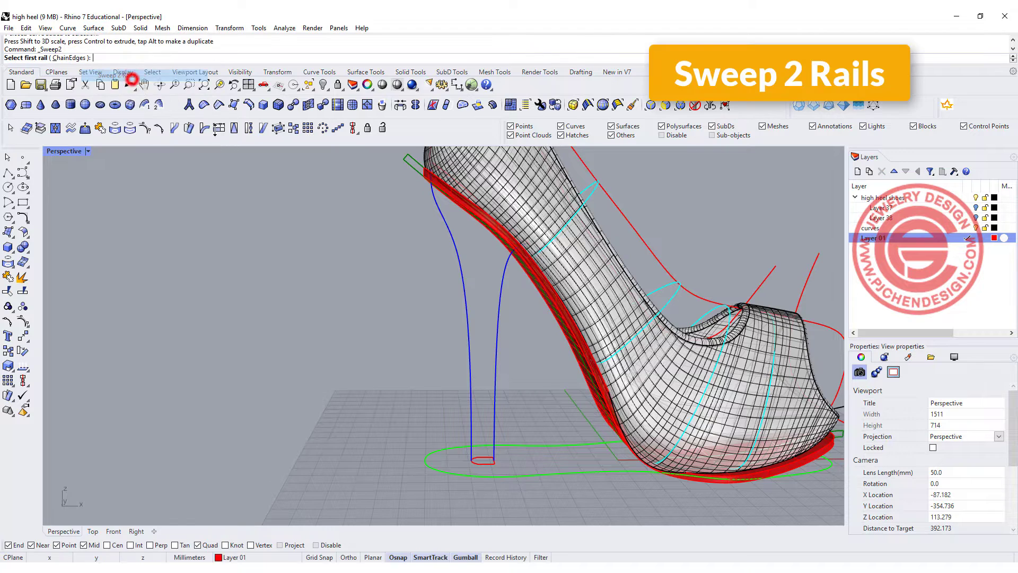
pyautogui.click(496, 328)
pyautogui.scroll(4, 448, 175)
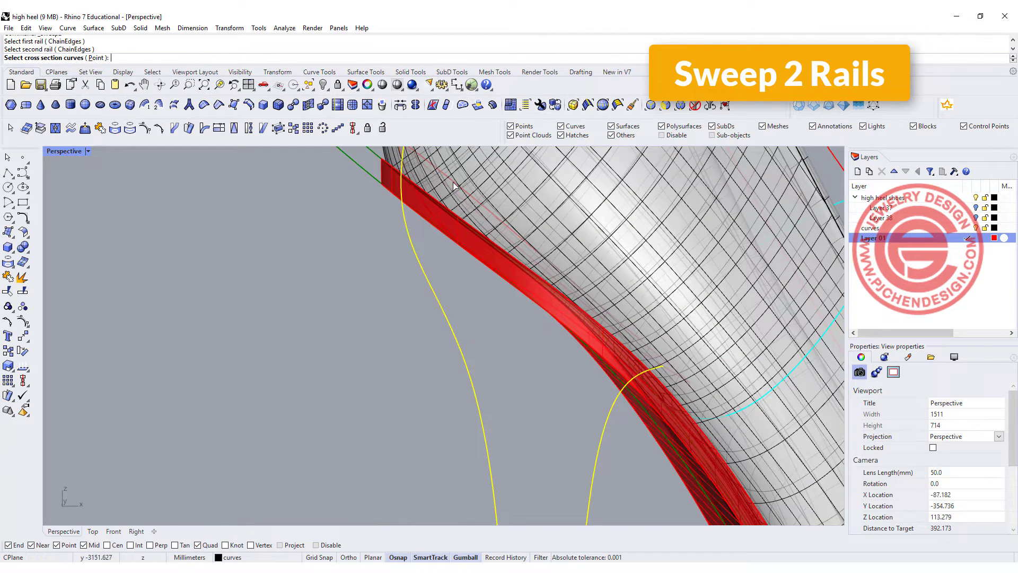
pyautogui.click(454, 183)
pyautogui.scroll(-5, 454, 183)
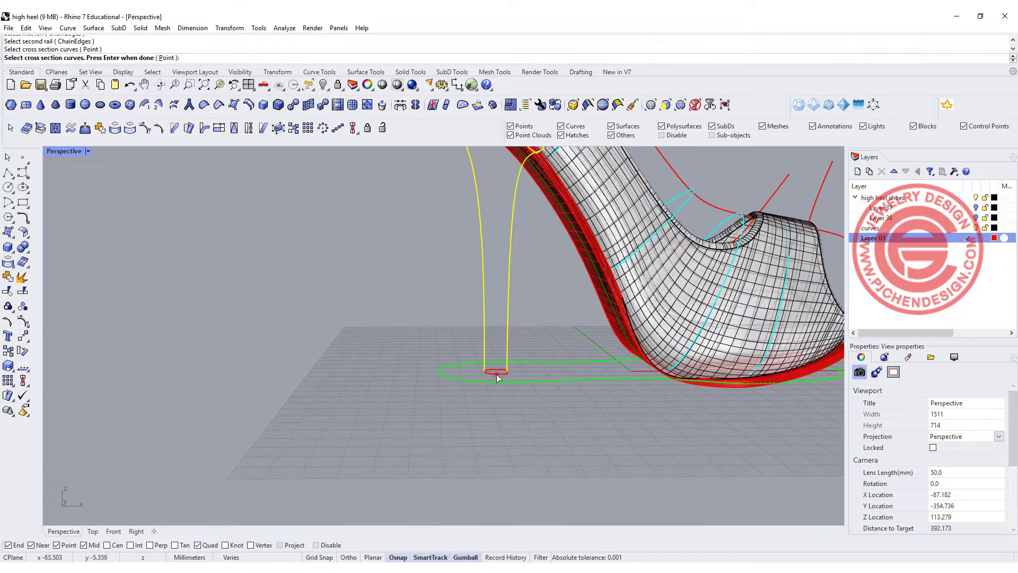
pyautogui.press('Return')
# Align both section seam points on the back heel curve and create the sweep with Do not change cross sections.
pyautogui.moveTo(408, 233); pyautogui.dragTo(513, 182, button='right')
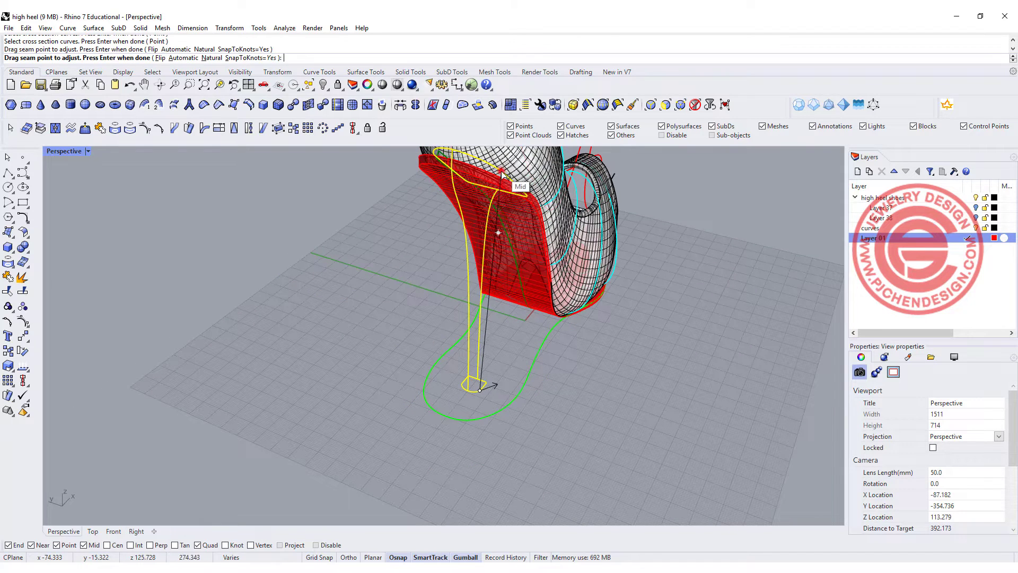
pyautogui.moveTo(501, 175); pyautogui.dragTo(456, 149)
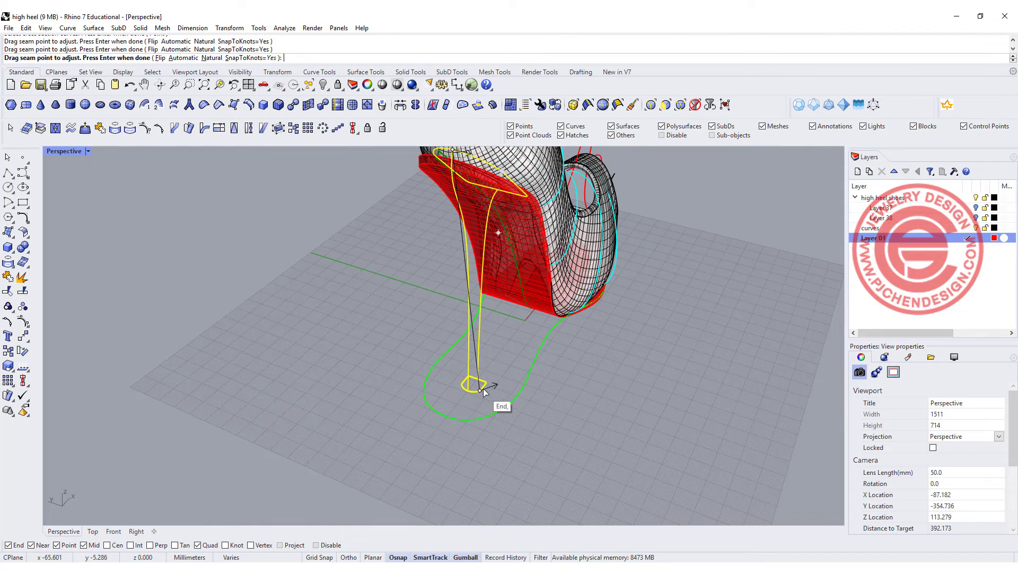
pyautogui.moveTo(482, 390); pyautogui.dragTo(468, 395)
pyautogui.rightClick(340, 299)
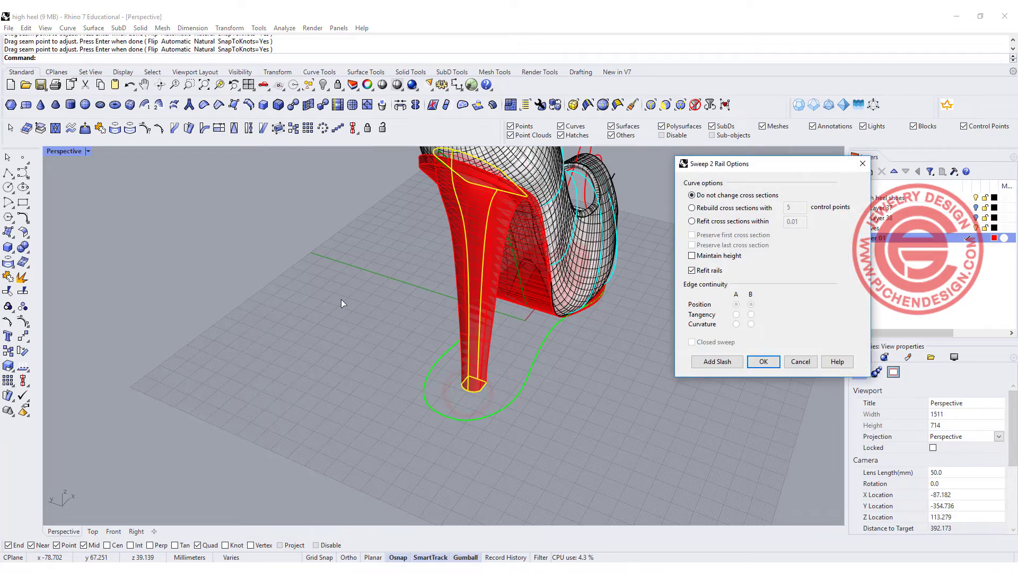
pyautogui.moveTo(475, 301); pyautogui.dragTo(352, 260, button='right')
pyautogui.click(765, 359)
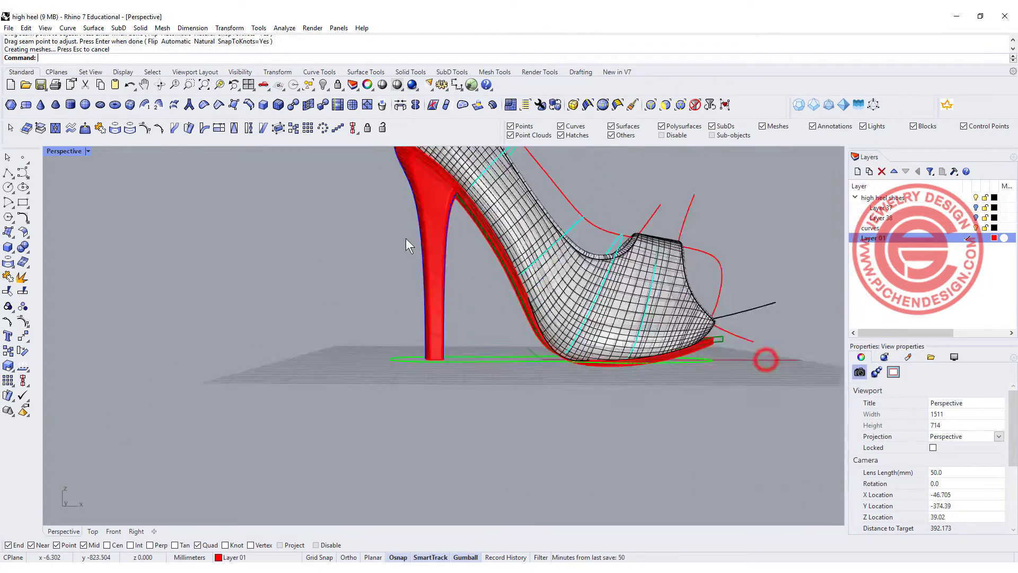
# Close the open ends of the swept heel surface with Cap.
pyautogui.scroll(-4, 409, 237)
pyautogui.keyDown('shift'); pyautogui.moveTo(410, 237); pyautogui.dragTo(375, 292, button='right'); pyautogui.keyUp('shift')
pyautogui.scroll(2, 374, 292)
pyautogui.moveTo(445, 249); pyautogui.dragTo(478, 301, button='right')
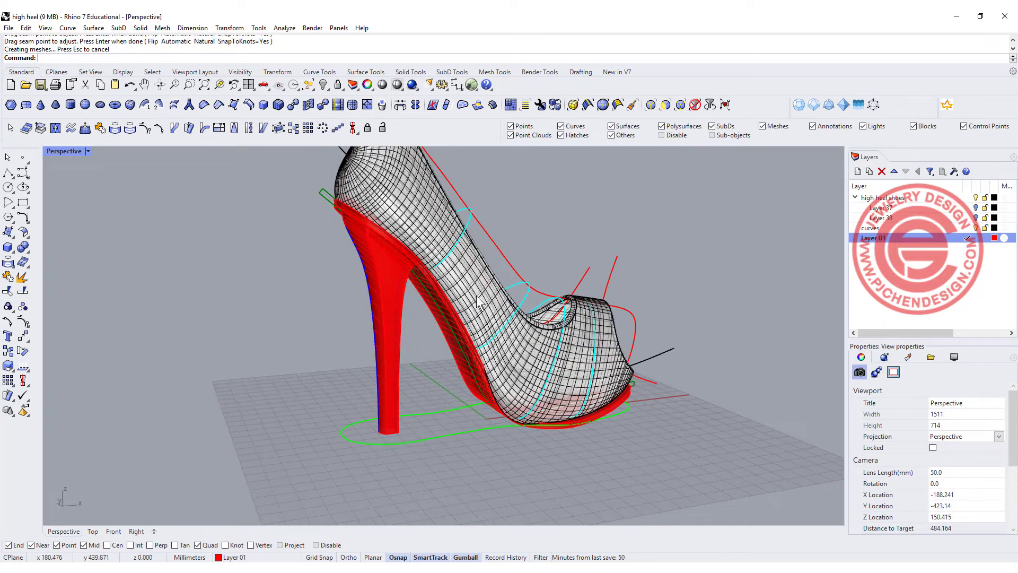
pyautogui.click(394, 307)
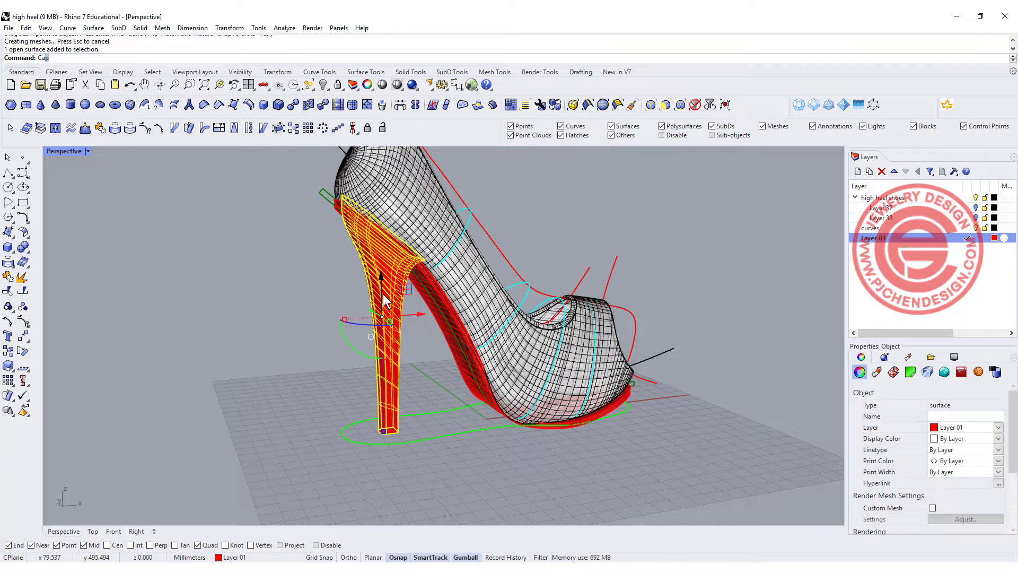
pyautogui.write('Cap')
pyautogui.press('Return')
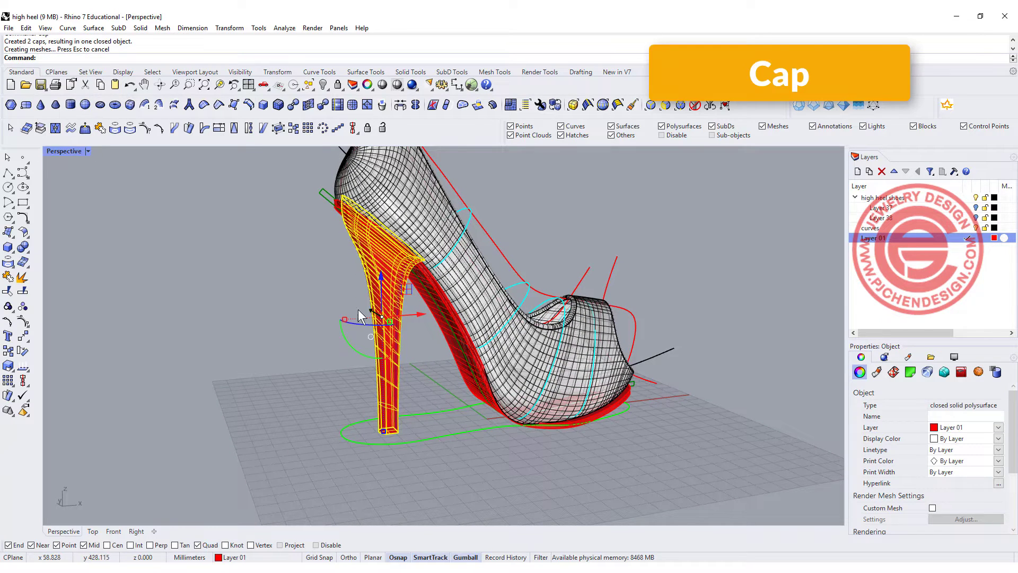
pyautogui.click(256, 268)
# Set the heel solid's display color to green to distinguish it from the red sole.
pyautogui.moveTo(551, 239); pyautogui.dragTo(463, 300, button='right')
pyautogui.scroll(6, 413, 247)
pyautogui.scroll(4, 407, 253)
pyautogui.click(424, 276)
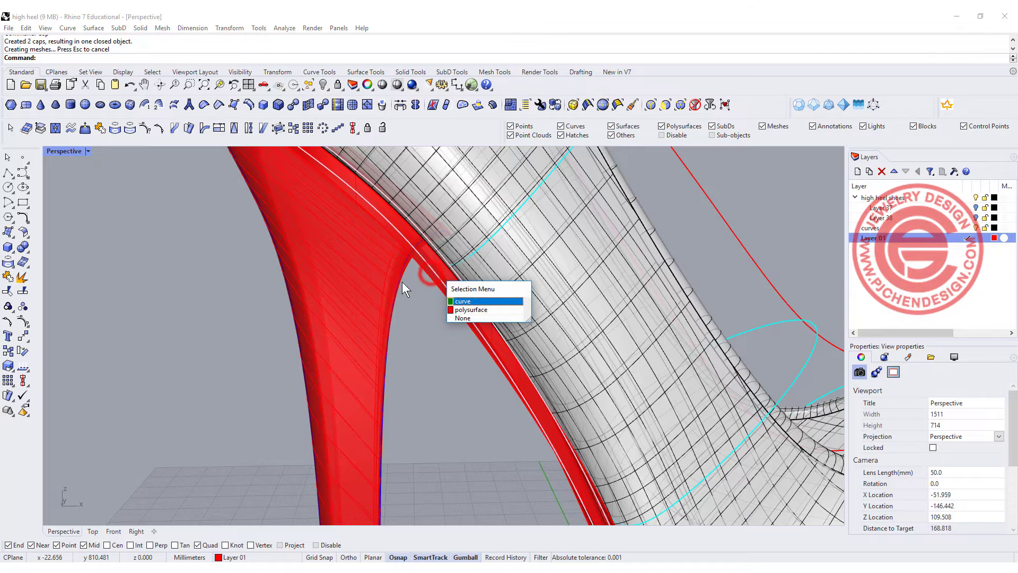
pyautogui.click(430, 333)
pyautogui.click(351, 302)
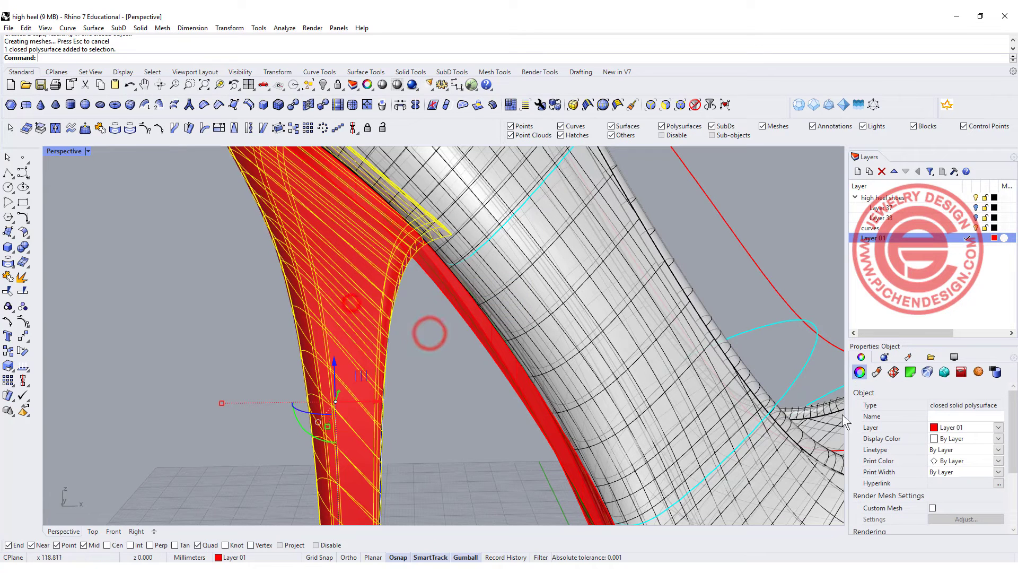
pyautogui.click(998, 439)
pyautogui.click(962, 503)
pyautogui.click(424, 361)
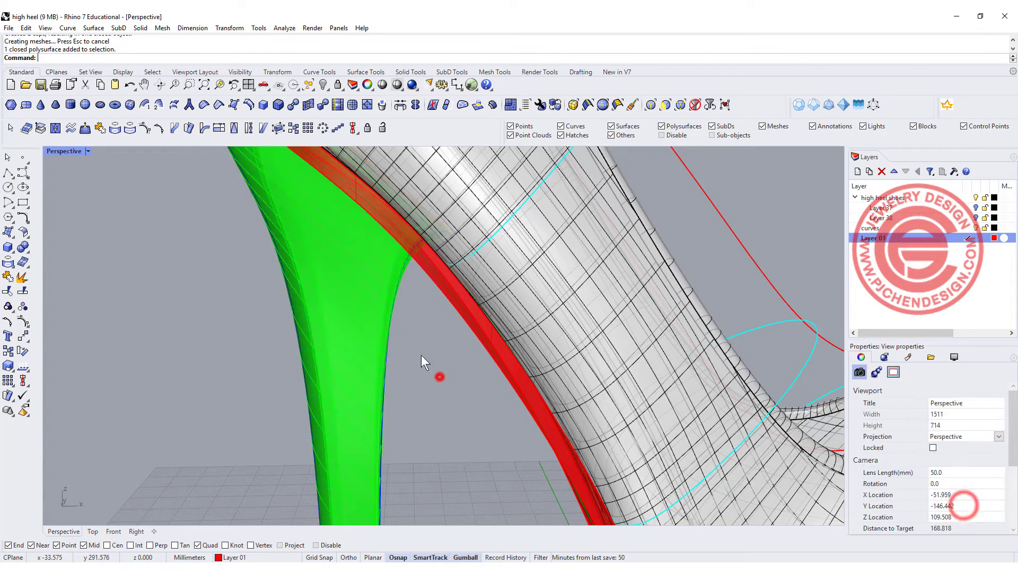
# Hide the shoe upper polysurface above the sole.
pyautogui.moveTo(424, 360); pyautogui.dragTo(485, 230, button='right')
pyautogui.click(469, 193)
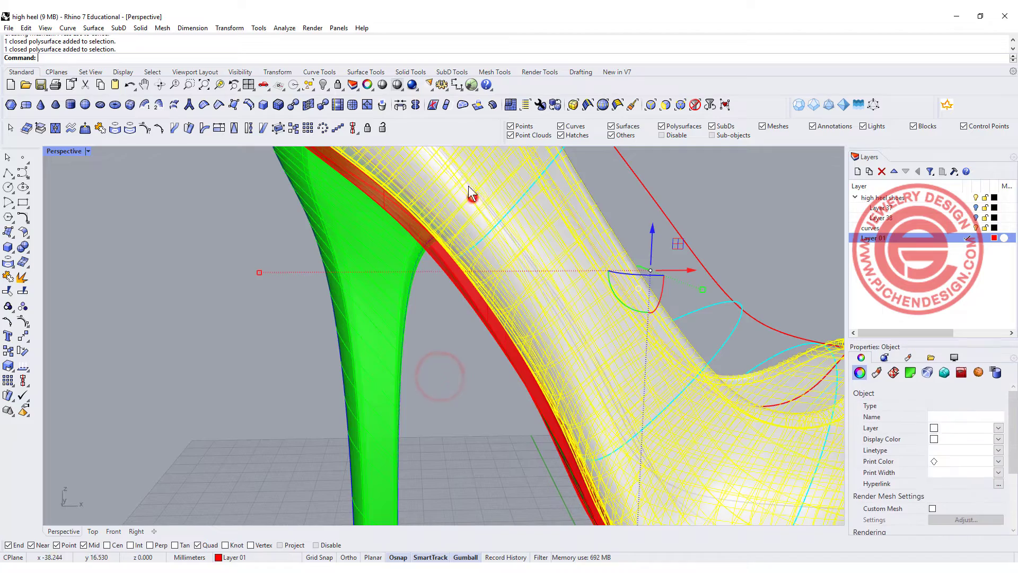
pyautogui.click(323, 84)
# Boolean Split the green heel using the red sole as the cutting object, with DeleteInput=Yes.
pyautogui.scroll(-3, 468, 239)
pyautogui.scroll(8, 435, 254)
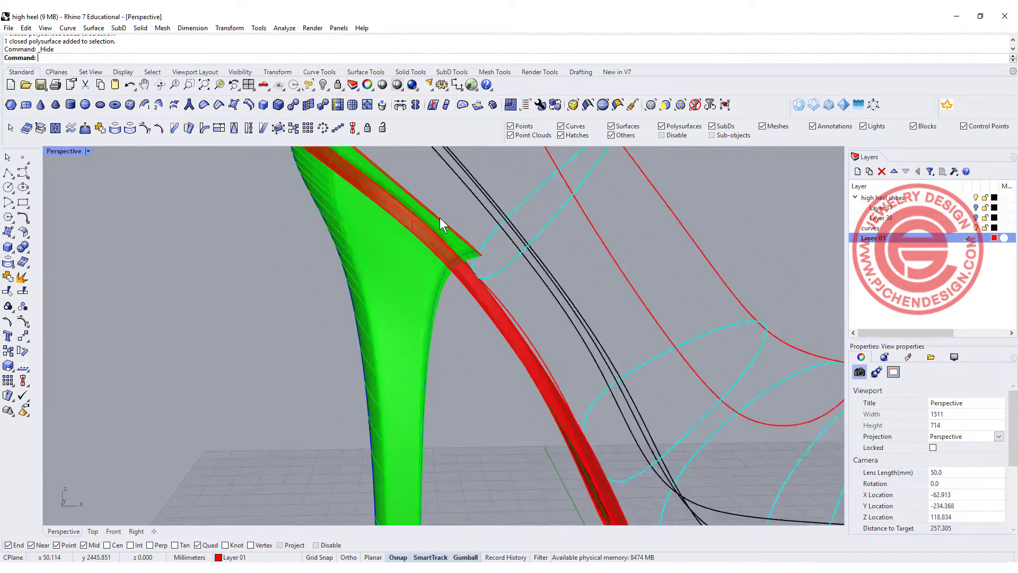
pyautogui.moveTo(412, 296); pyautogui.dragTo(292, 292, button='right')
pyautogui.scroll(-6, 563, 291)
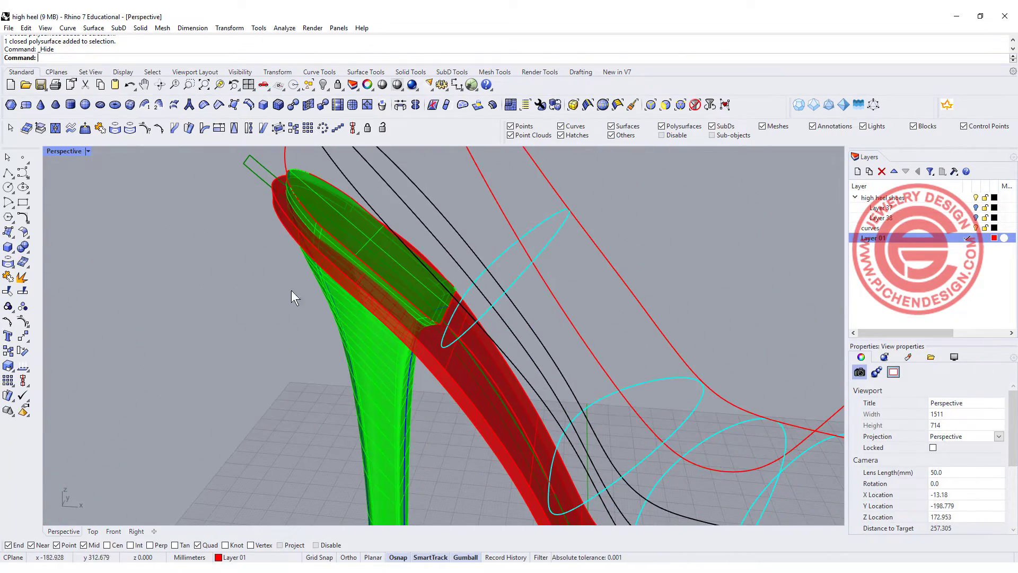
pyautogui.click(25, 253)
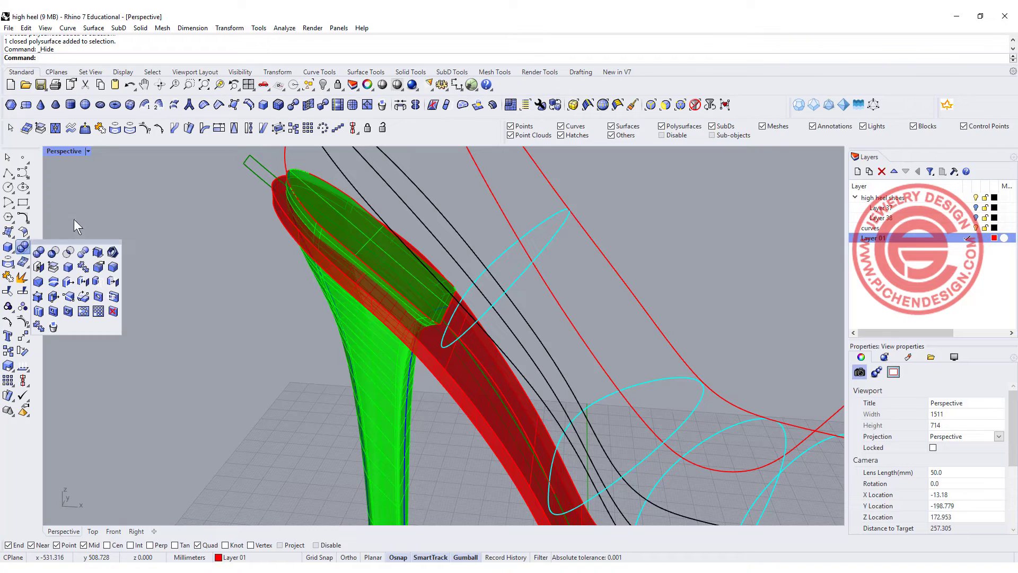
pyautogui.click(84, 253)
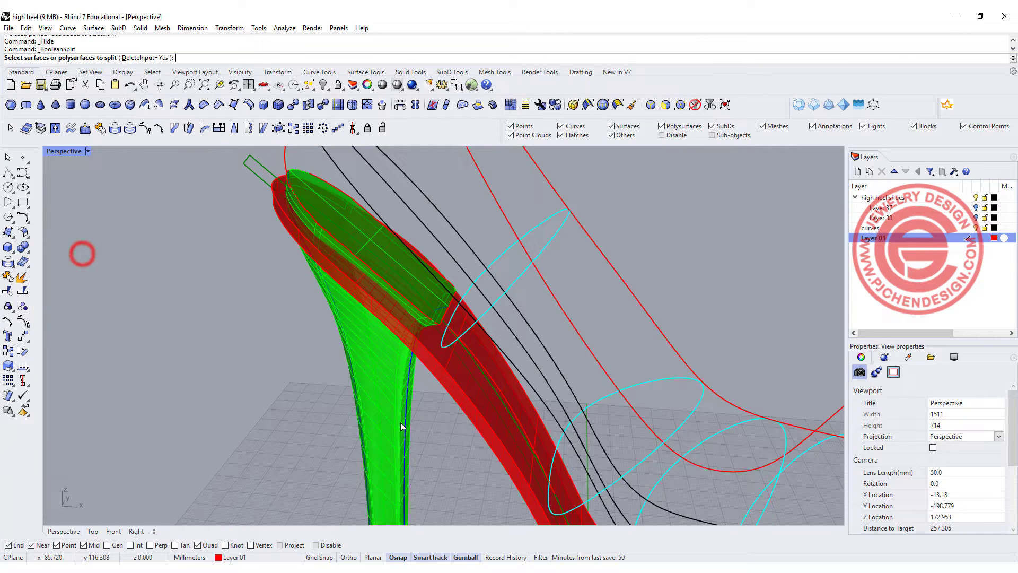
pyautogui.click(381, 402)
pyautogui.press('Return')
pyautogui.click(444, 381)
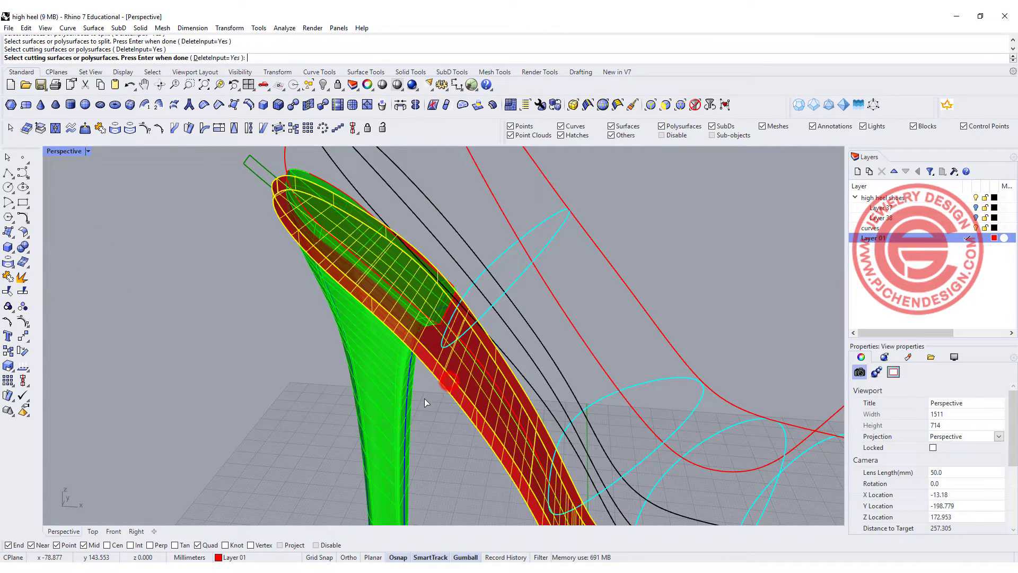
pyautogui.press('Return')
# Delete the split-off heel pieces inside and above the red sole, keeping only the heel part below it.
pyautogui.click(370, 287)
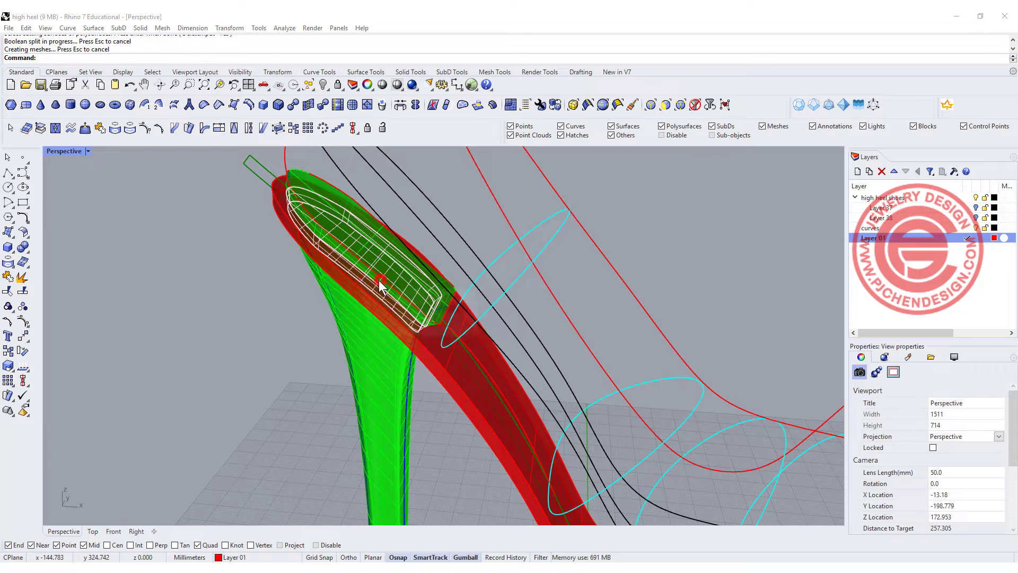
pyautogui.press('Return')
pyautogui.press('Delete')
pyautogui.click(382, 287)
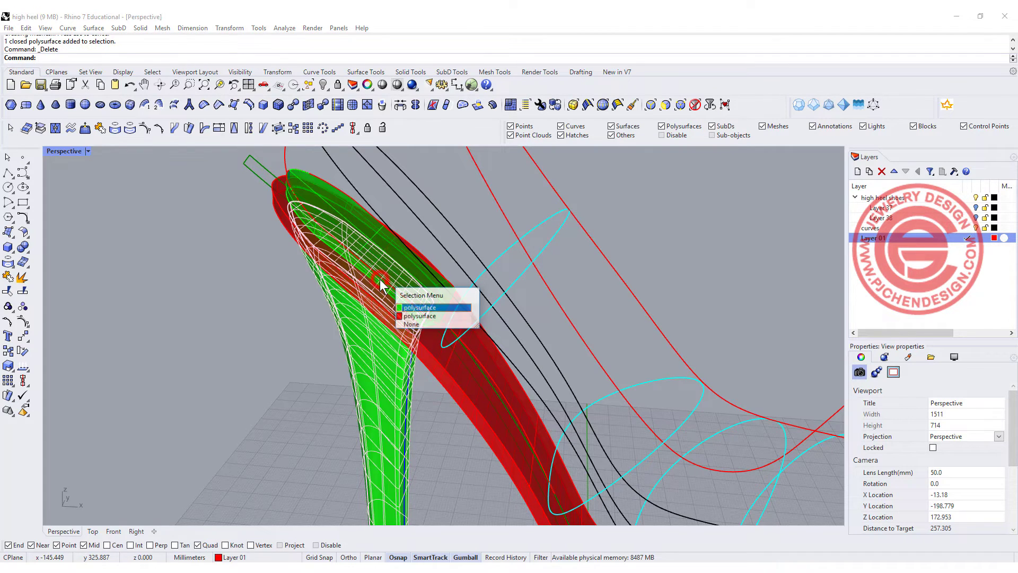
pyautogui.click(442, 309)
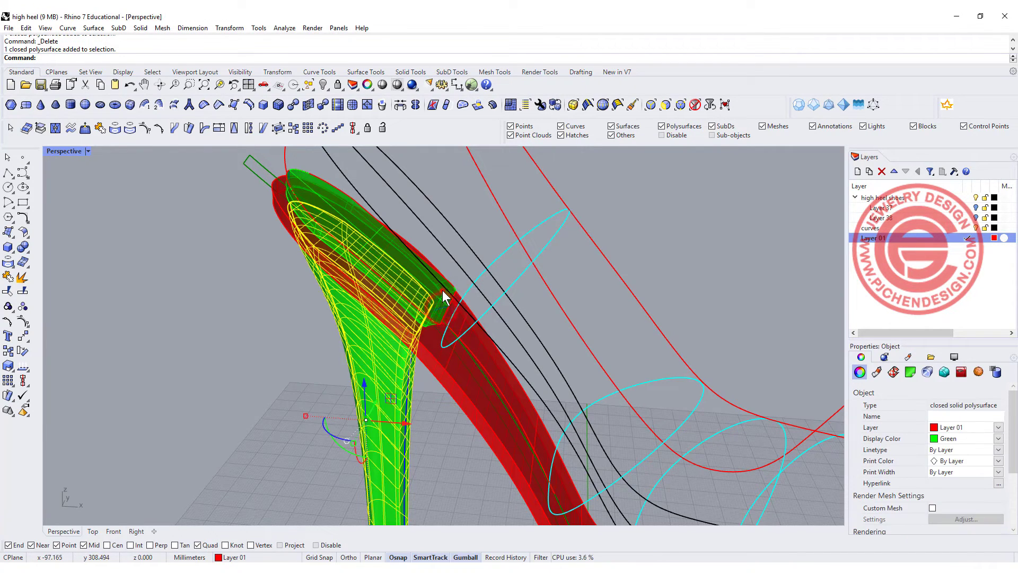
pyautogui.click(442, 292)
pyautogui.click(442, 292)
pyautogui.press('Delete')
# Show the hidden shoe upper again above the trimmed heel and sole.
pyautogui.scroll(-6, 443, 293)
pyautogui.scroll(7, 459, 247)
pyautogui.moveTo(454, 317); pyautogui.dragTo(593, 259, button='right')
pyautogui.scroll(3, 529, 243)
pyautogui.moveTo(530, 249); pyautogui.dragTo(405, 265, button='right')
pyautogui.scroll(-4, 483, 265)
pyautogui.moveTo(482, 258); pyautogui.dragTo(354, 287, button='right')
pyautogui.scroll(-4, 398, 291)
pyautogui.rightClick(321, 85)
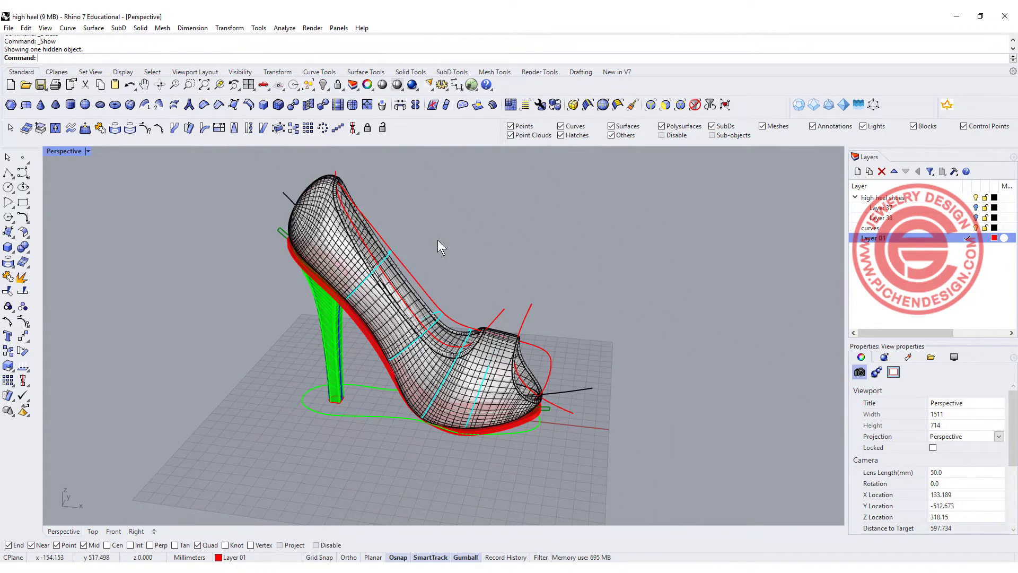
# Examine the assembled shoe inside and out, checking the upper, sole and heel as separate solids.
pyautogui.moveTo(534, 259); pyautogui.dragTo(388, 326, button='right')
pyautogui.scroll(12, 517, 358)
pyautogui.scroll(4, 387, 326)
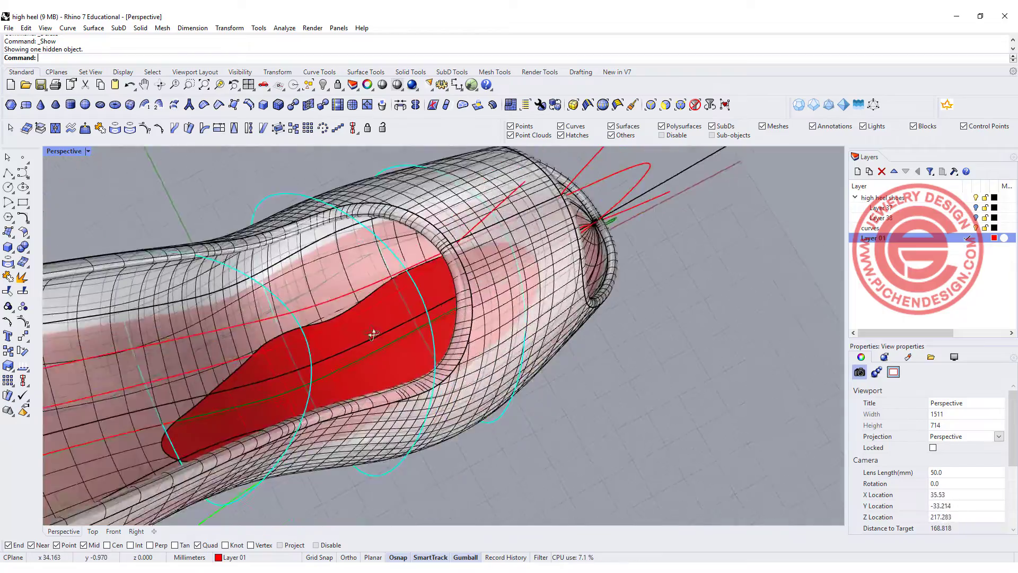
pyautogui.scroll(-4, 480, 324)
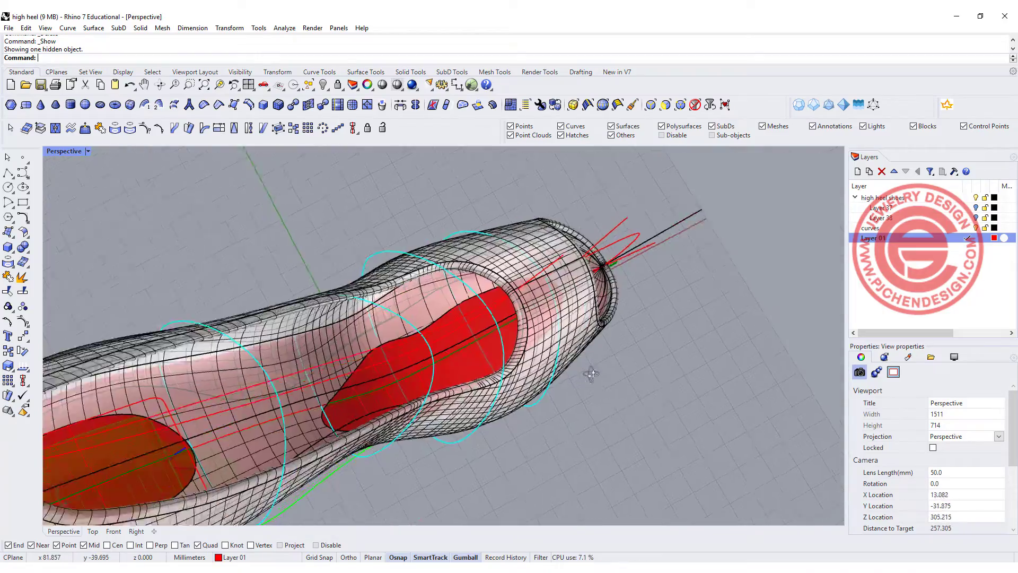
pyautogui.moveTo(480, 325); pyautogui.dragTo(365, 293, button='right')
pyautogui.moveTo(408, 227)
pyautogui.mouseDown(button='right')
pyautogui.moveTo(643, 247)
pyautogui.moveTo(416, 225)
pyautogui.mouseUp(button='right')
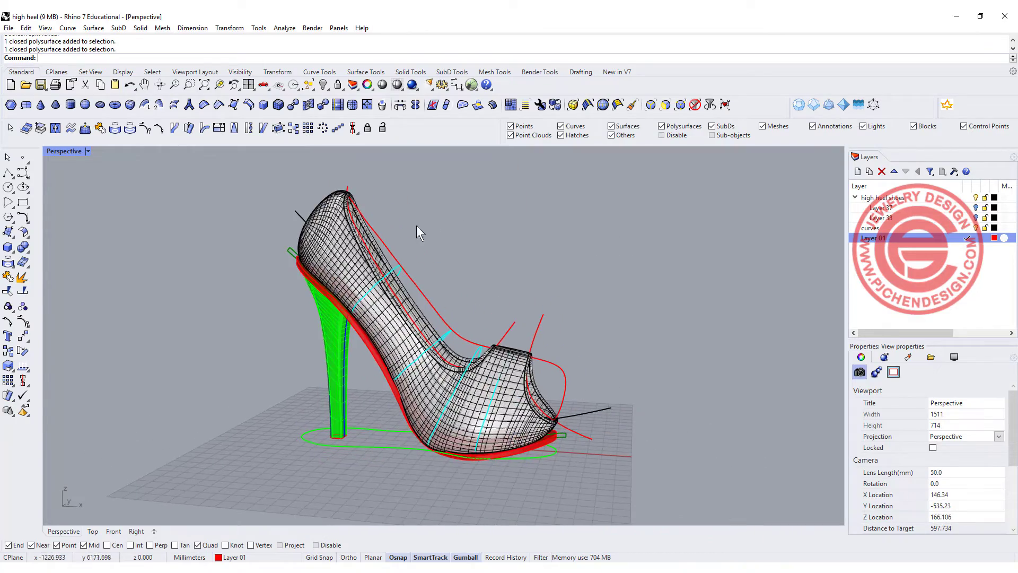
pyautogui.click(336, 210)
pyautogui.click(307, 272)
pyautogui.click(325, 325)
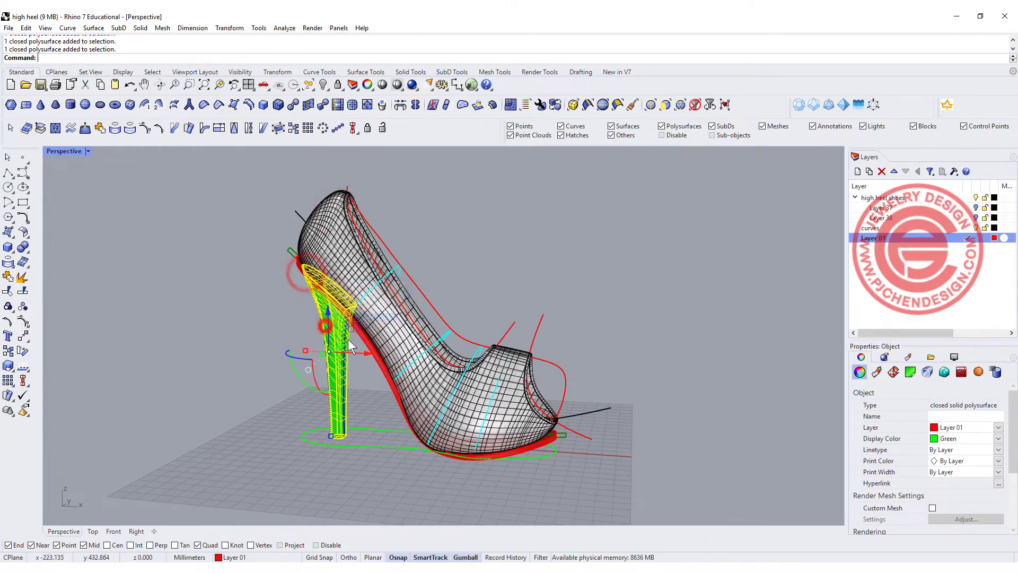
pyautogui.click(615, 311)
pyautogui.moveTo(616, 311); pyautogui.dragTo(551, 335, button='right')
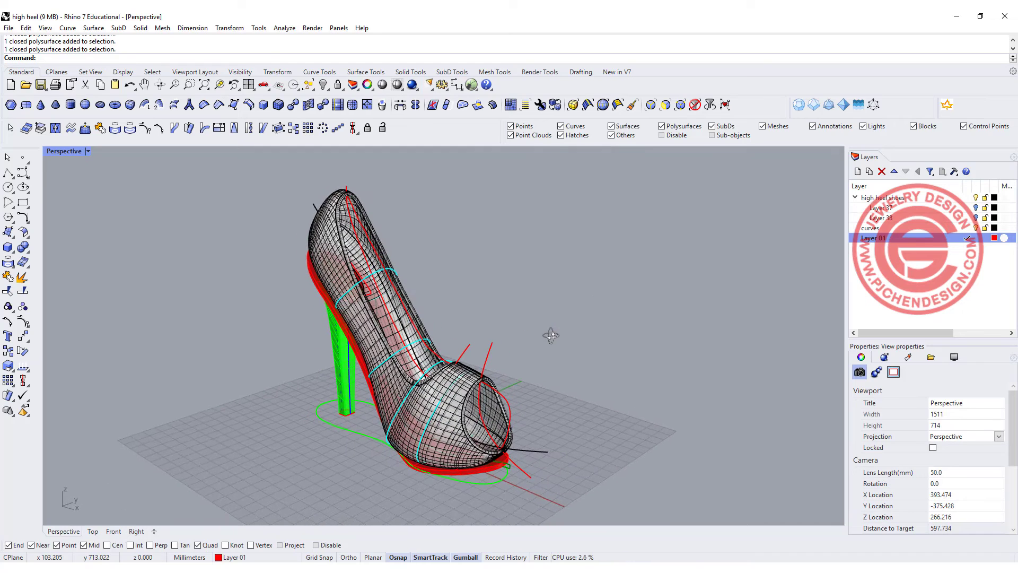
# Select all curves in the model and hide them, leaving only the shoe solids.
pyautogui.click(311, 87)
pyautogui.click(313, 165)
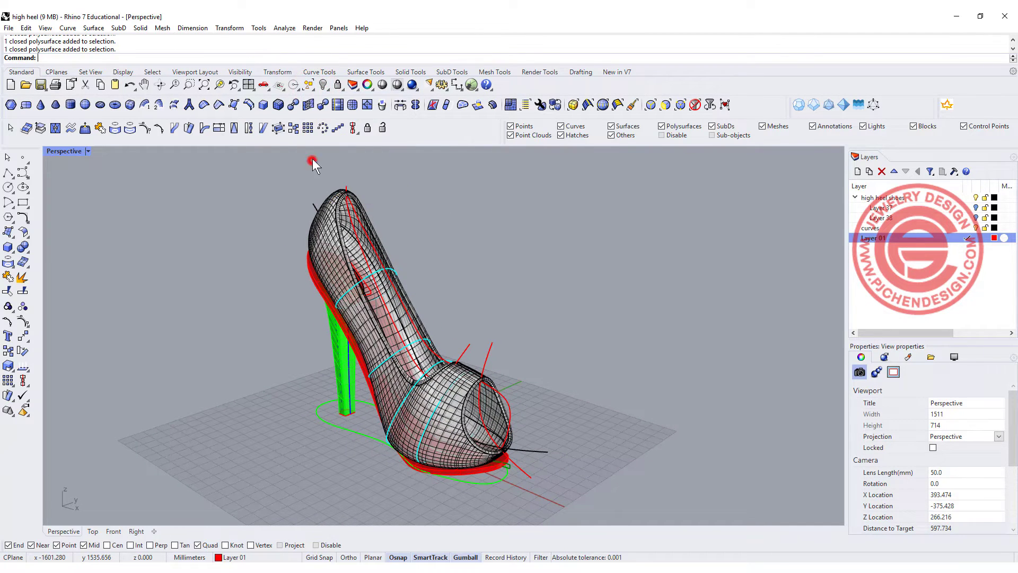
pyautogui.click(323, 87)
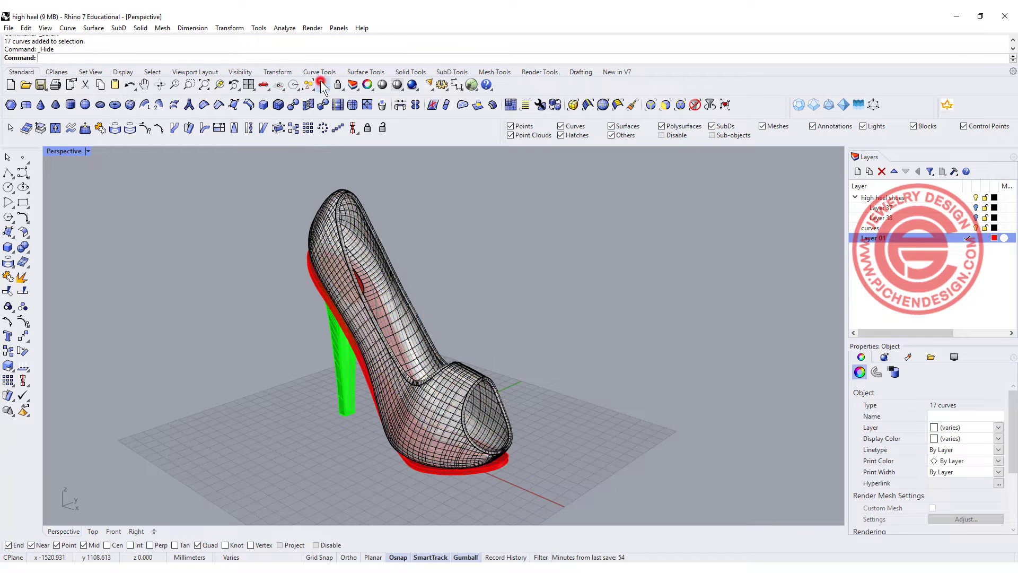
# Group the upper, sole and heel polysurfaces into one shoe.
pyautogui.moveTo(639, 517); pyautogui.dragTo(224, 204)
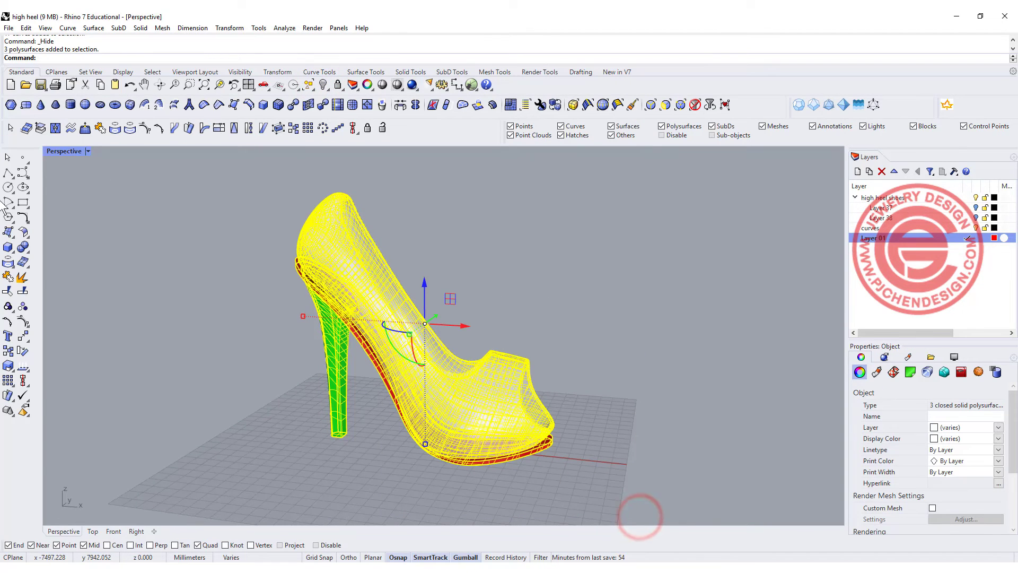
pyautogui.click(8, 306)
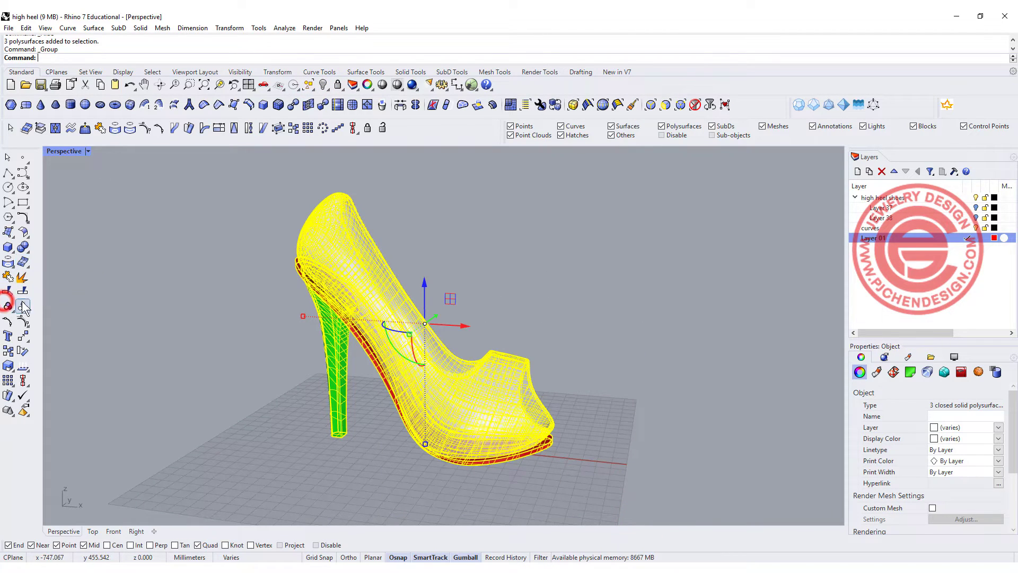
pyautogui.moveTo(419, 340)
pyautogui.mouseDown(button='right')
pyautogui.moveTo(427, 297)
pyautogui.moveTo(421, 333)
pyautogui.mouseUp(button='right')
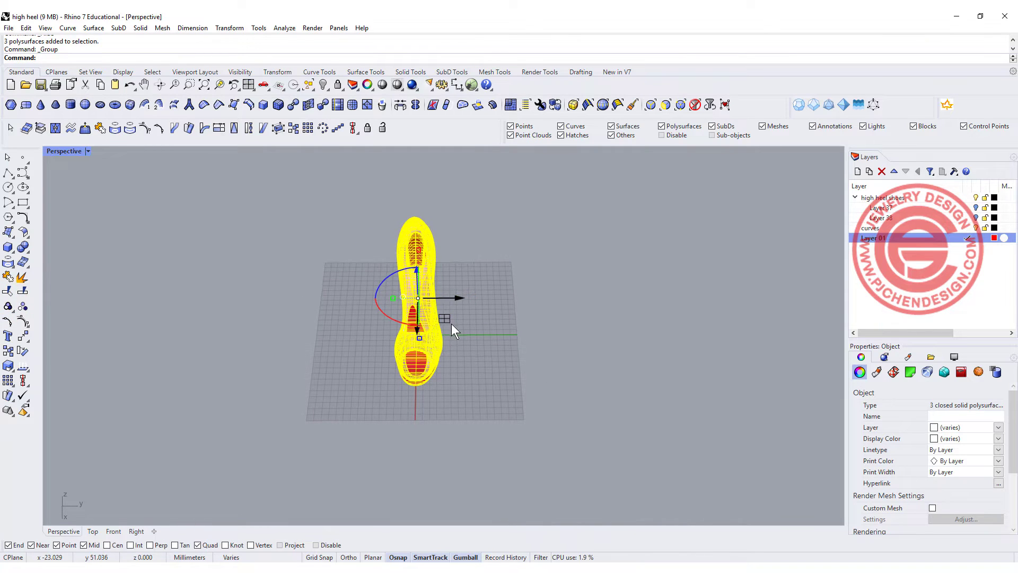
pyautogui.click(539, 338)
pyautogui.moveTo(538, 338); pyautogui.dragTo(456, 313, button='right')
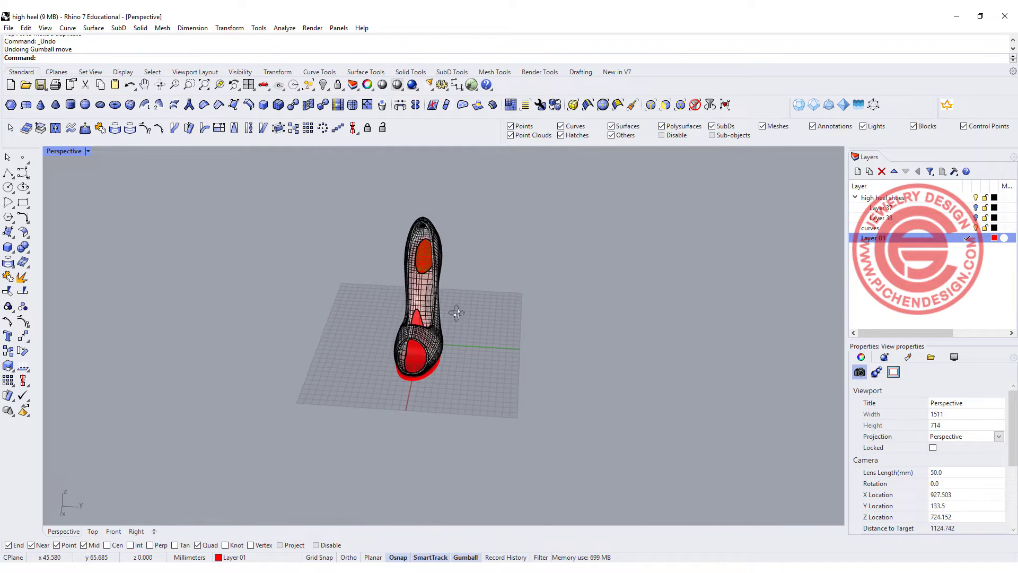
# Mirror a copy of the grouped shoe in the Top view across a lengthwise line alongside it, with Copy=Yes.
pyautogui.click(428, 308)
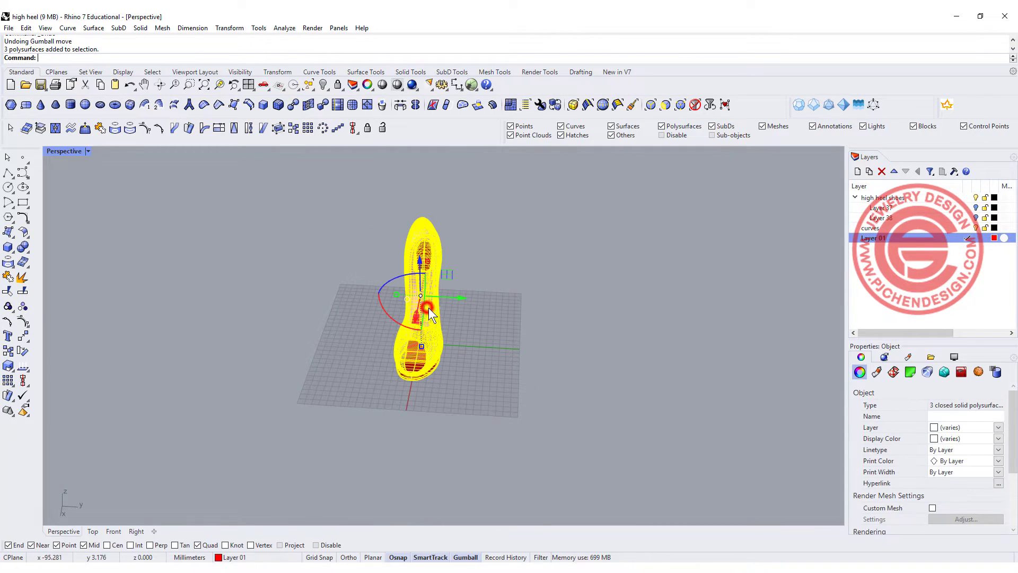
pyautogui.doubleClick(54, 151)
pyautogui.click(23, 337)
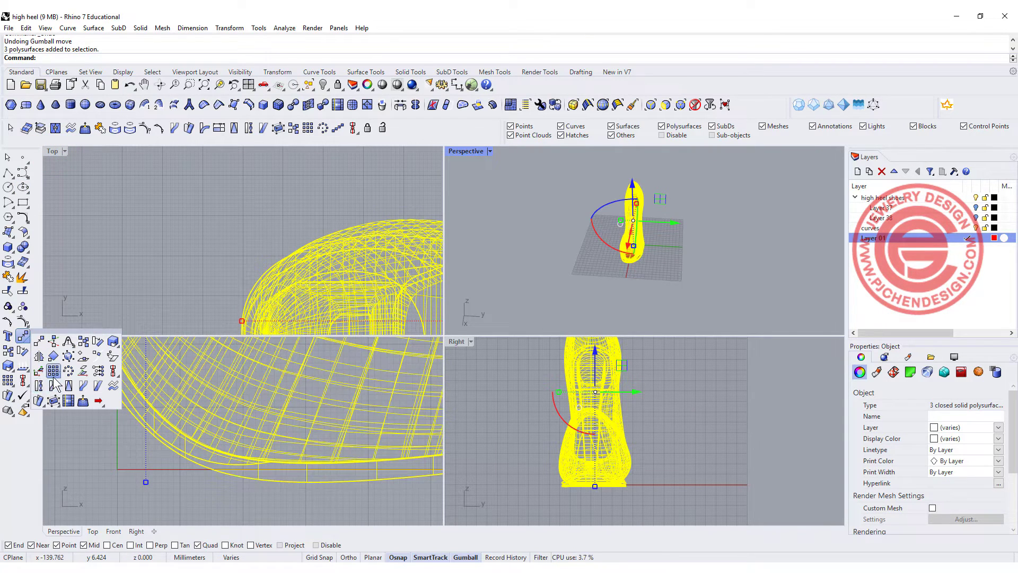
pyautogui.click(39, 356)
pyautogui.scroll(-5, 241, 254)
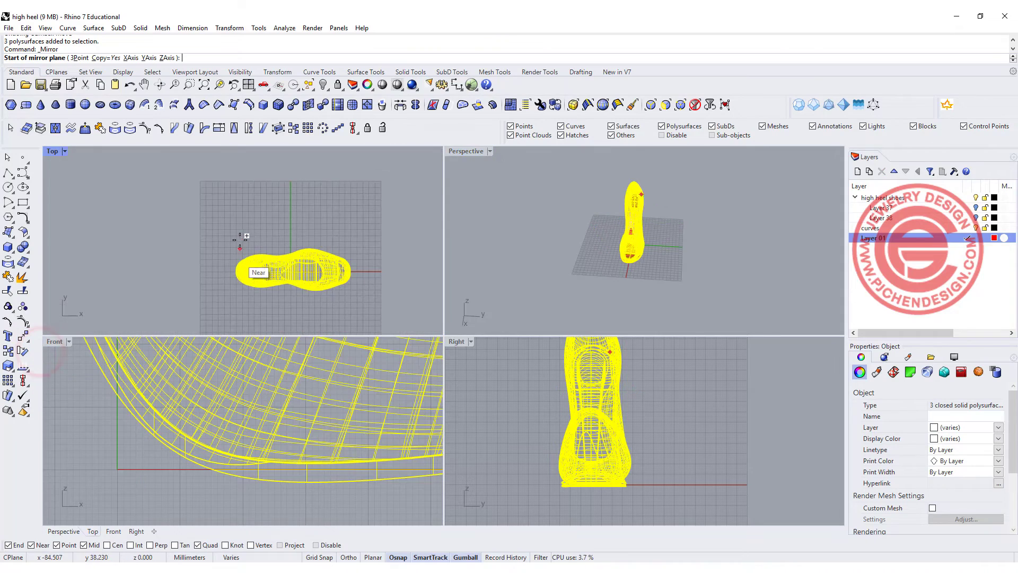
pyautogui.click(212, 306)
pyautogui.click(380, 304)
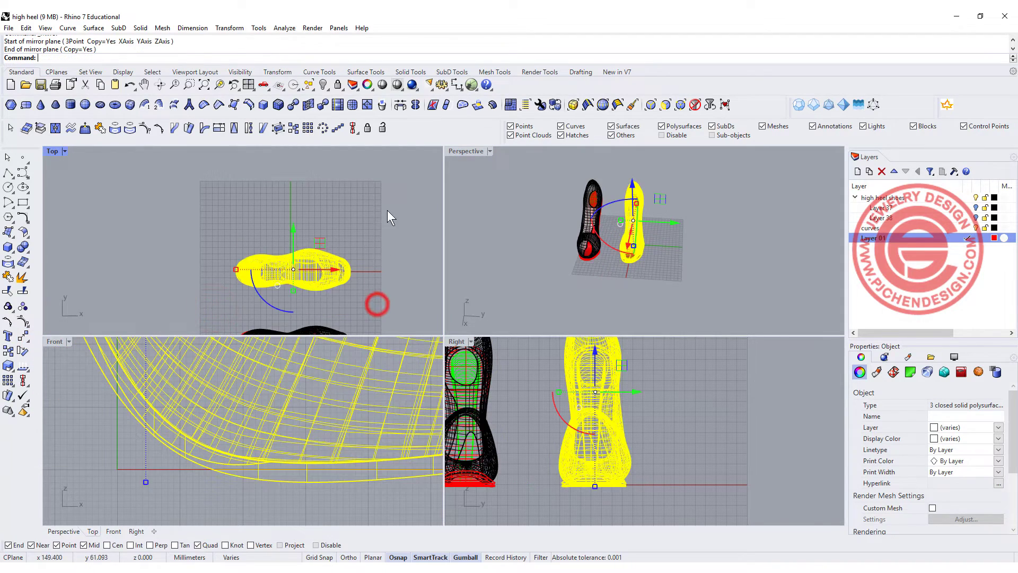
# Rotate the mirrored shoe slightly in the Top view so its toe points outward, and move it closer to the original.
pyautogui.moveTo(387, 209)
pyautogui.mouseDown(button='right')
pyautogui.moveTo(385, 257)
pyautogui.moveTo(401, 202)
pyautogui.mouseUp(button='right')
pyautogui.moveTo(371, 307); pyautogui.dragTo(249, 262)
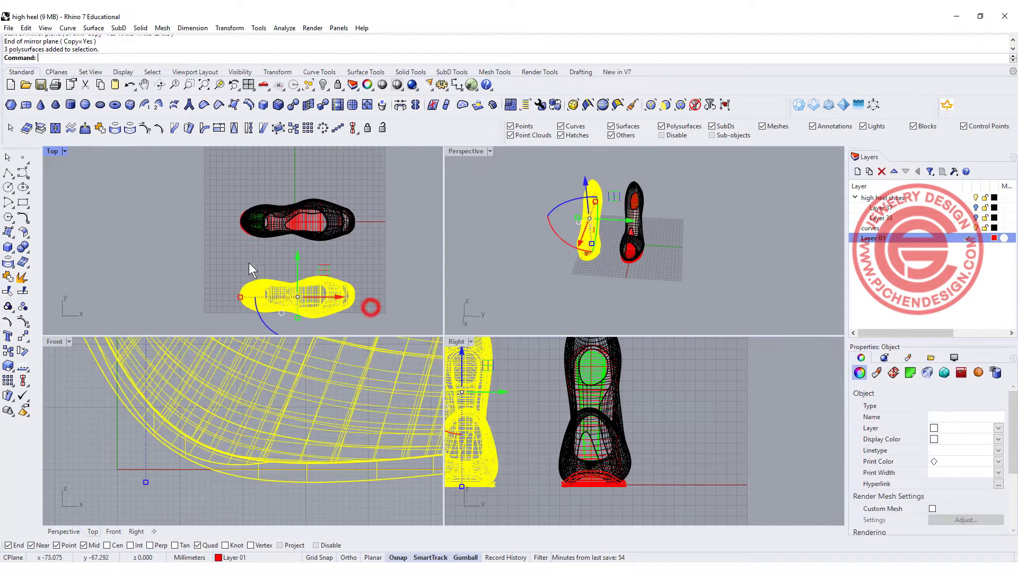
pyautogui.moveTo(254, 309)
pyautogui.mouseDown()
pyautogui.moveTo(266, 307)
pyautogui.moveTo(253, 303)
pyautogui.mouseUp()
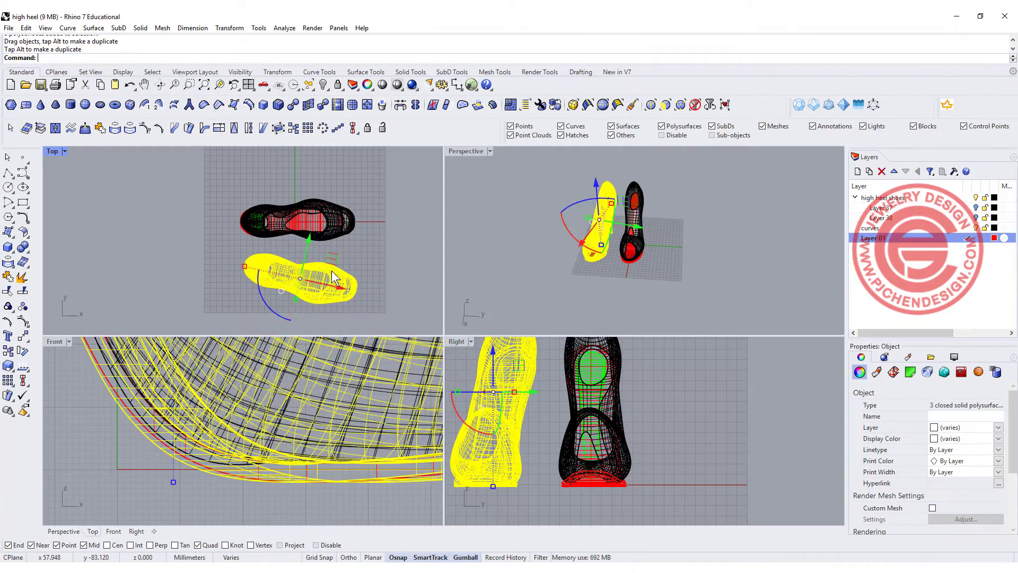
pyautogui.moveTo(334, 262); pyautogui.dragTo(312, 262)
# Rotate the original shoe slightly the opposite way in the Top view, turning its toe outward, and reposition it beside its pair.
pyautogui.click(313, 221)
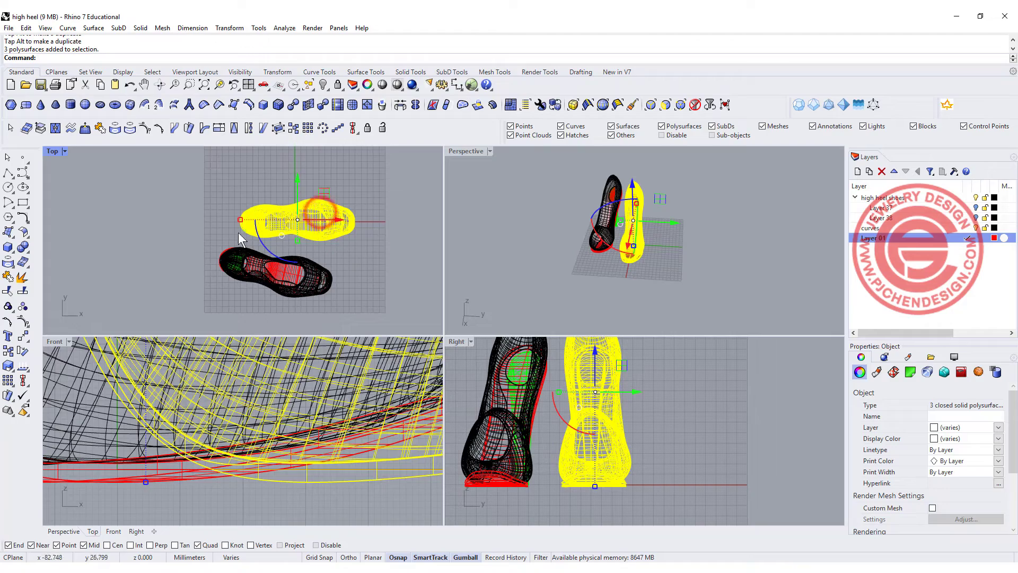
pyautogui.moveTo(256, 243); pyautogui.dragTo(310, 182)
pyautogui.click(390, 227)
# Set the Perspective viewport to Rendered display, maximize it, and view the finished pair of shoes from several angles.
pyautogui.scroll(4, 539, 228)
pyautogui.moveTo(537, 228); pyautogui.dragTo(583, 220, button='right')
pyautogui.click(490, 150)
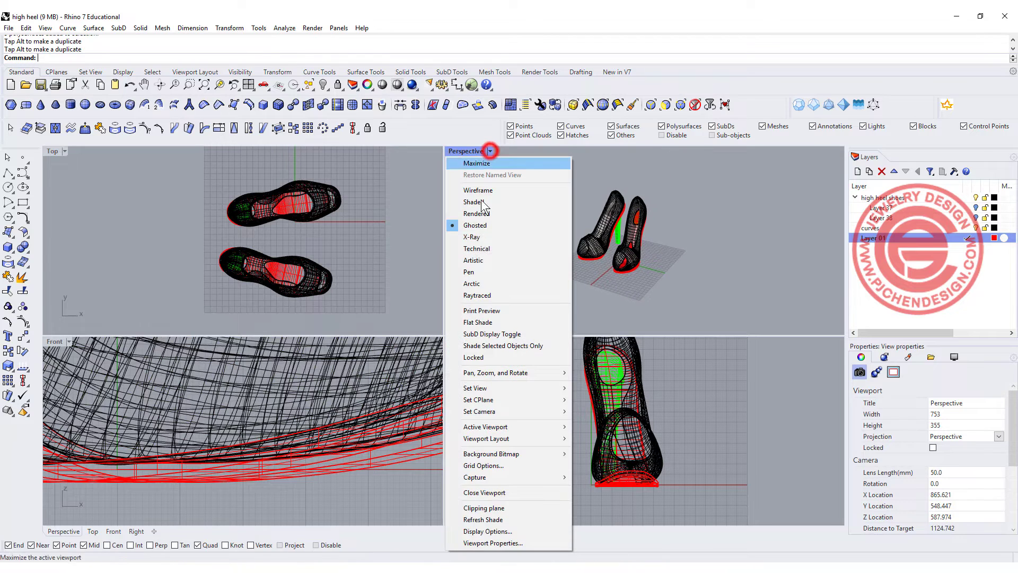
pyautogui.click(479, 213)
pyautogui.doubleClick(460, 150)
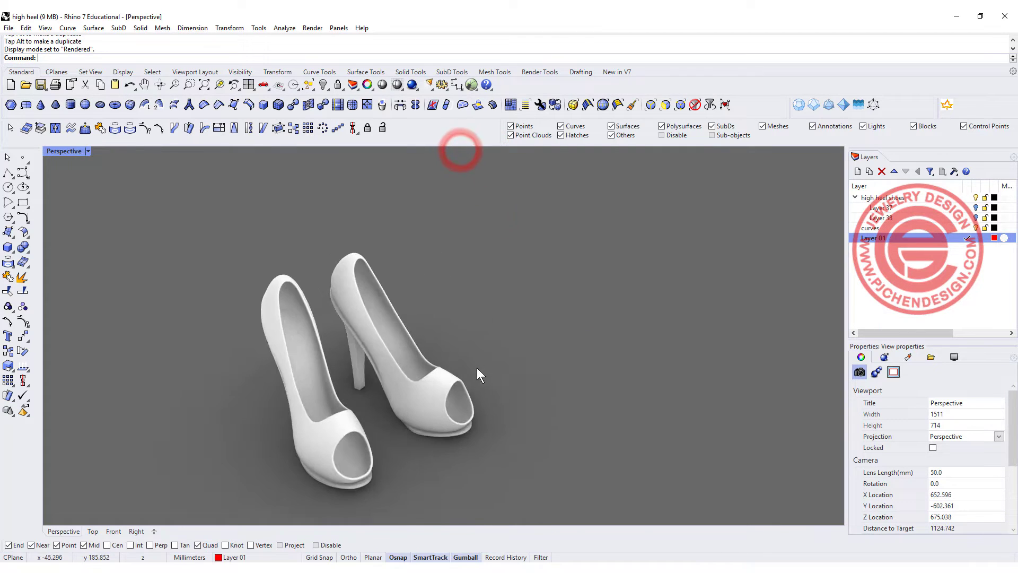
pyautogui.moveTo(477, 371); pyautogui.dragTo(554, 300, button='right')
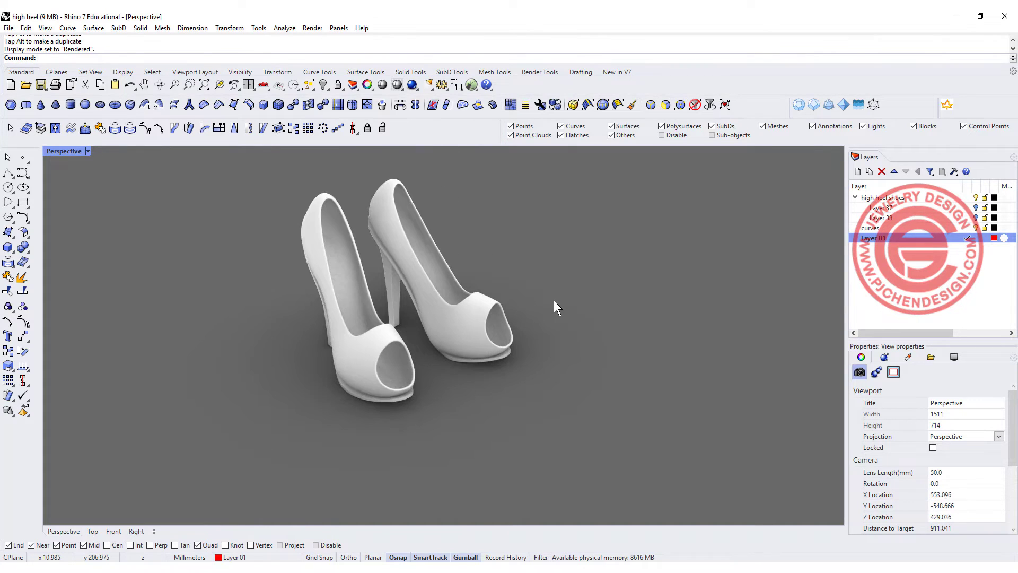
pyautogui.scroll(3, 513, 291)
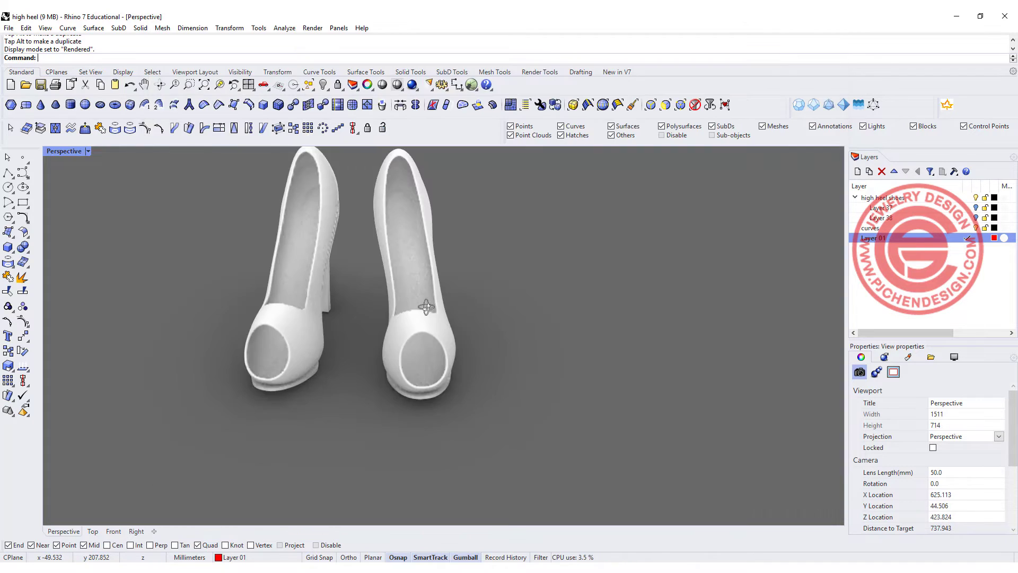
pyautogui.moveTo(427, 306); pyautogui.dragTo(481, 343, button='right')
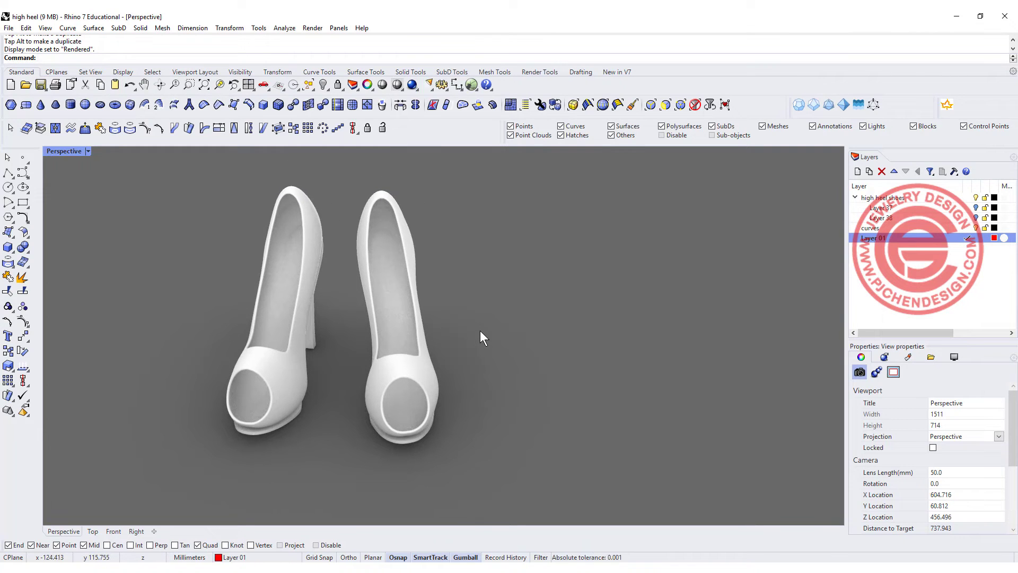